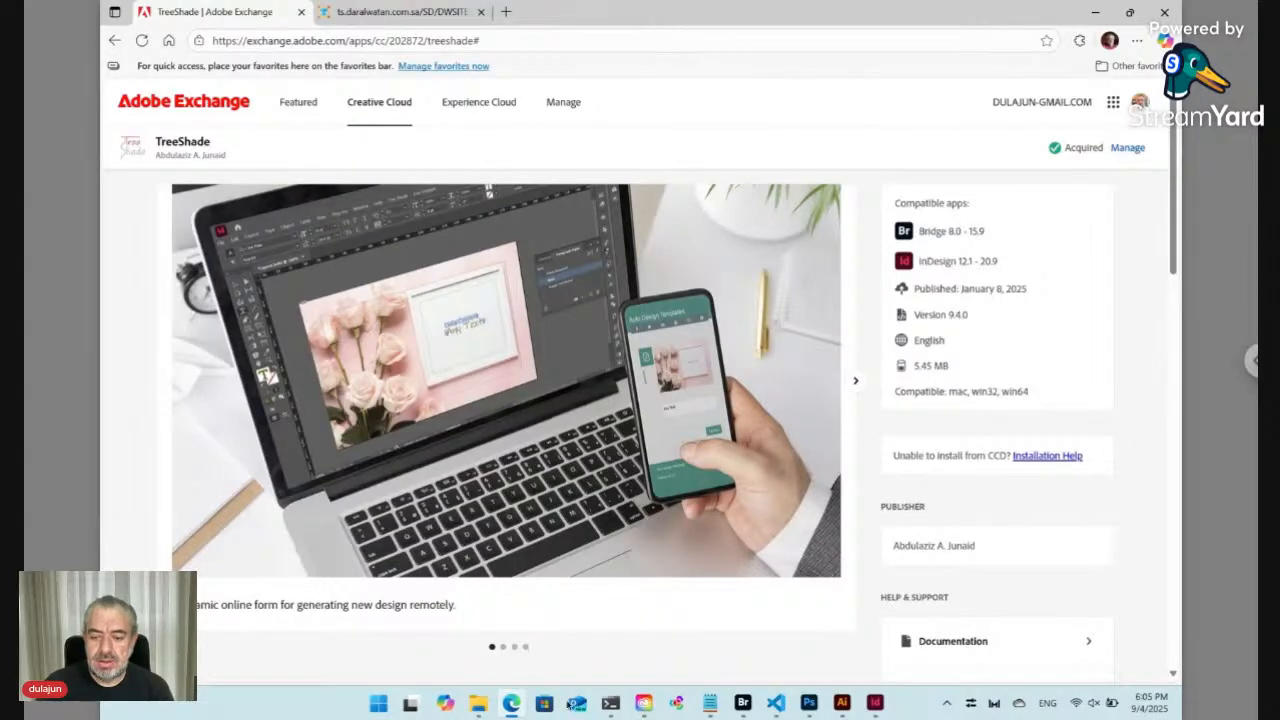
Switch to Windows PowerShell, enlarge its window, and examine the node main.js session and the ngrok session.
click(609, 704)
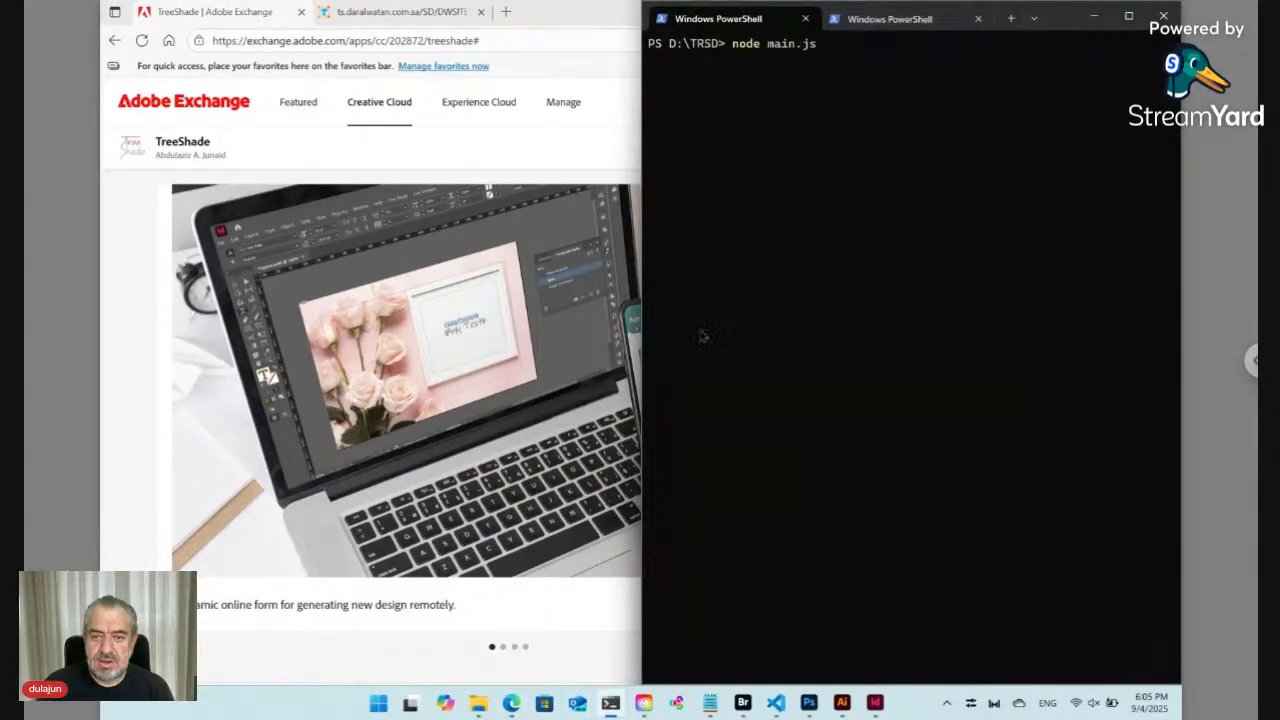
click(1129, 19)
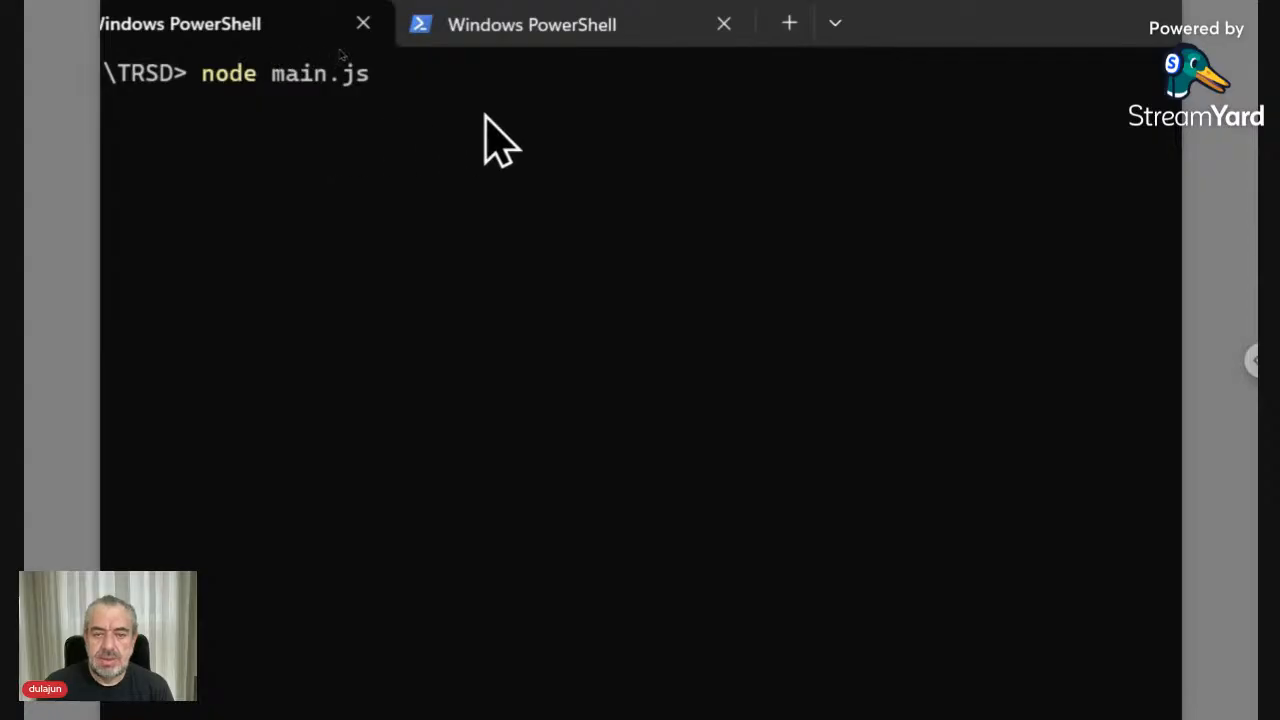
click(497, 45)
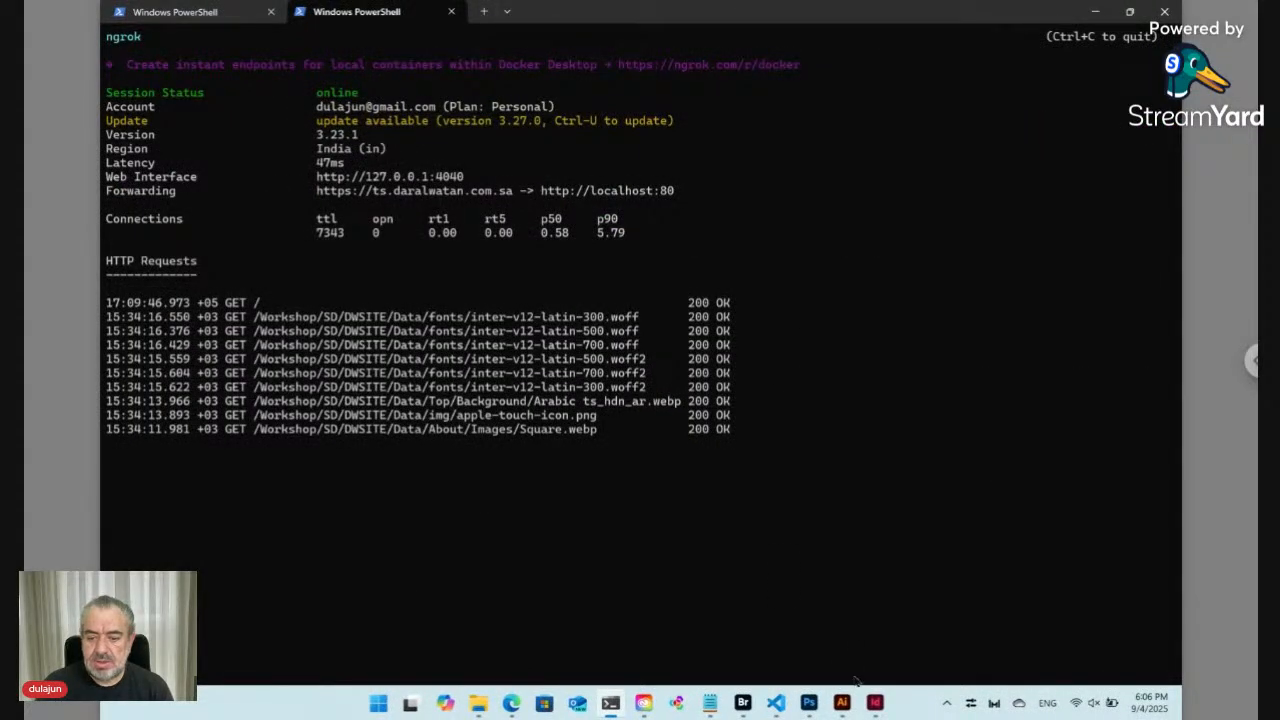
Switch to InDesign and examine the commands offered by the Tree Shade add-on.
click(876, 703)
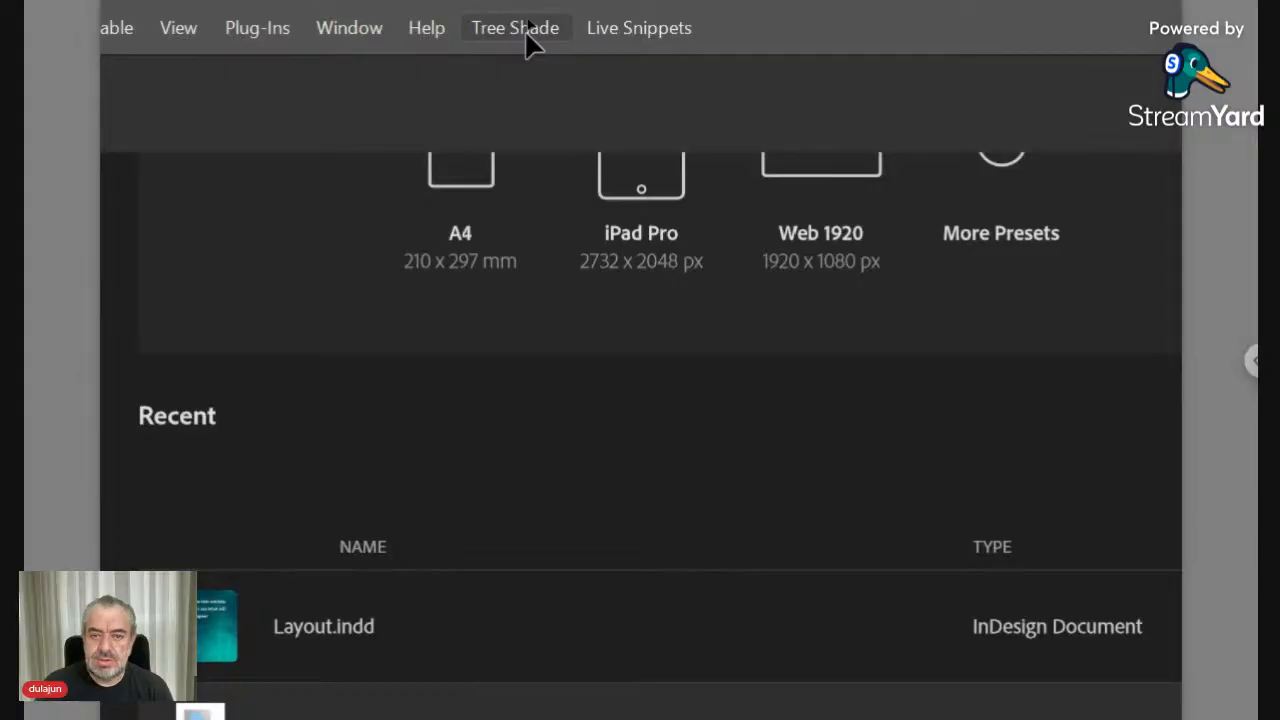
click(524, 29)
mouse_move(623, 43)
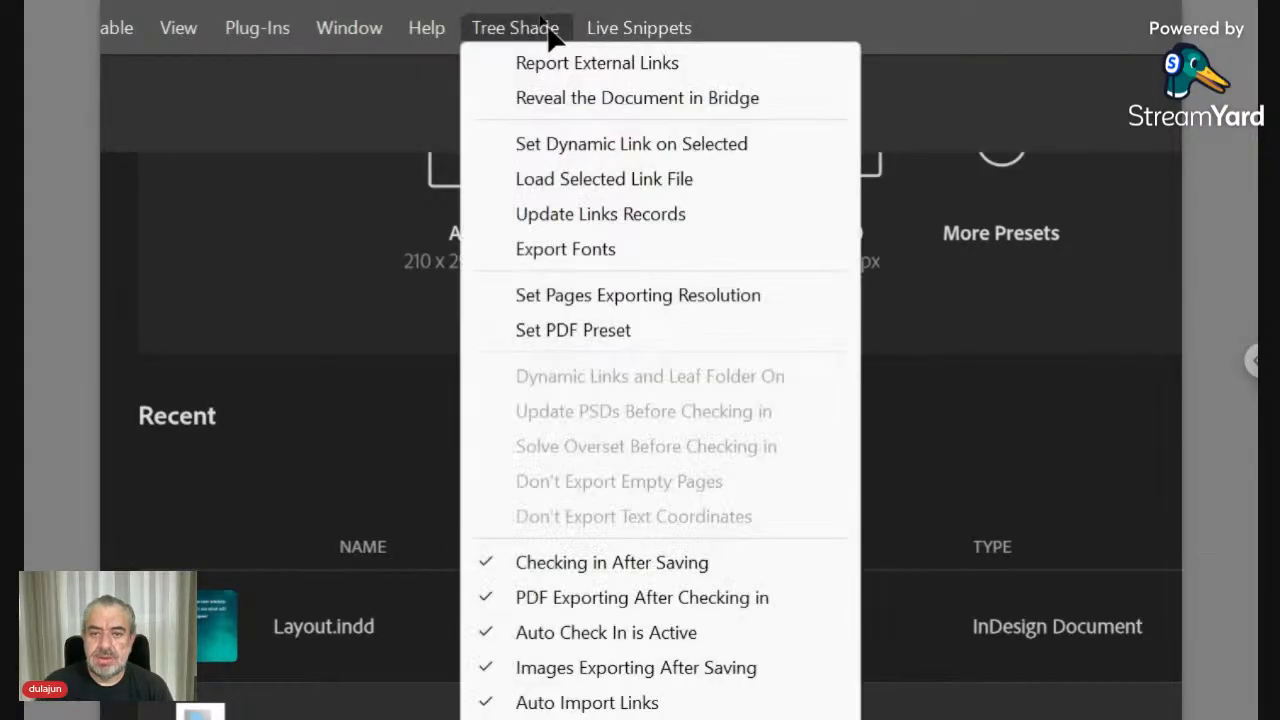
click(550, 32)
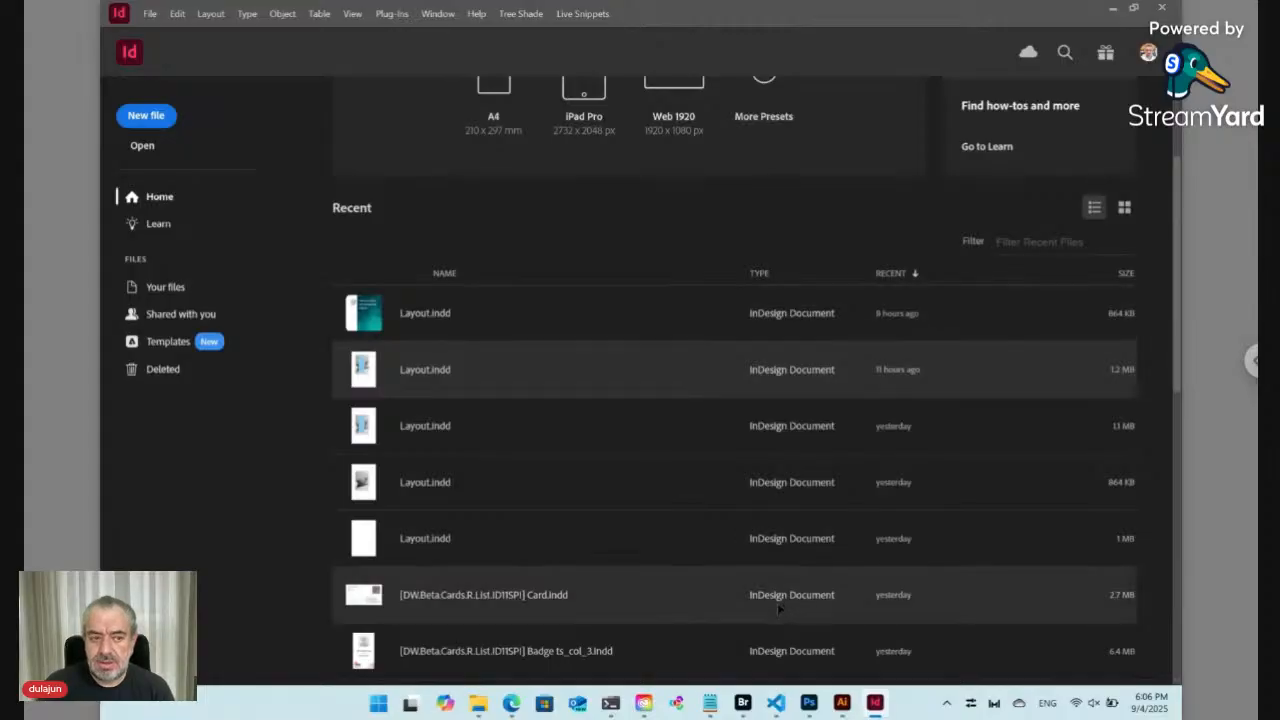
Switch to Bridge and examine the Tree Shade commands available for the Workshop folder.
click(745, 705)
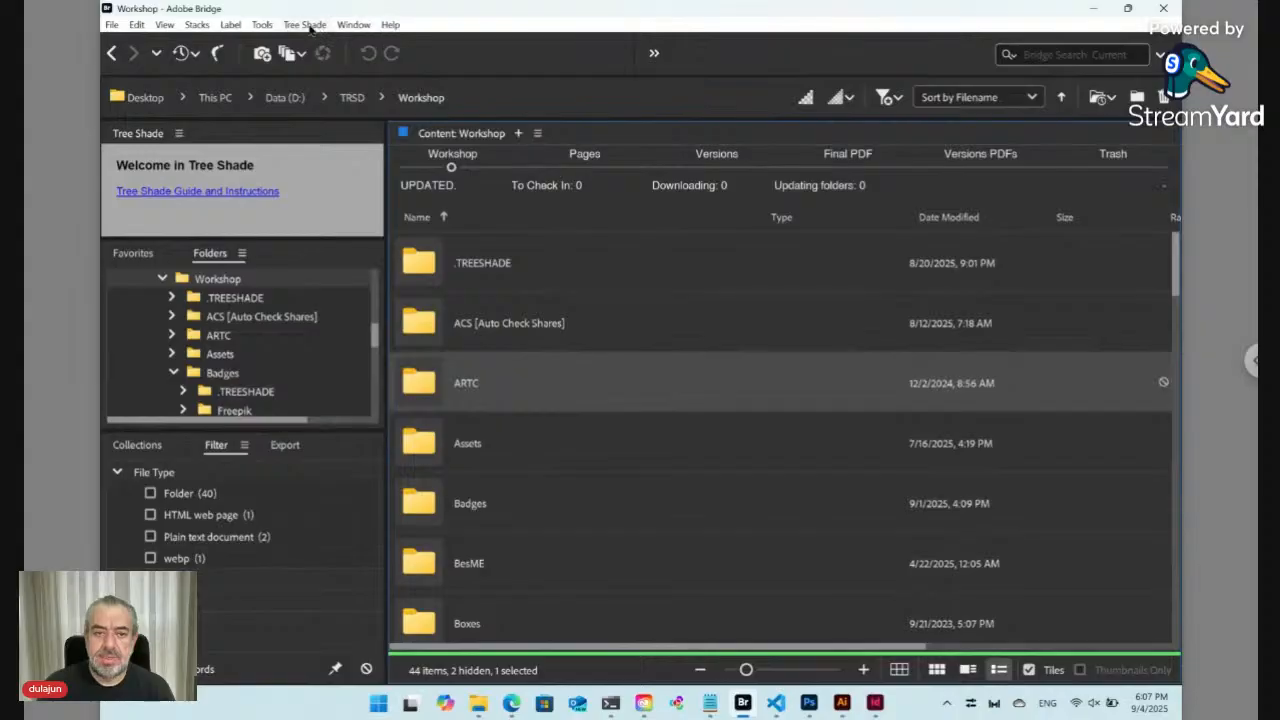
click(305, 25)
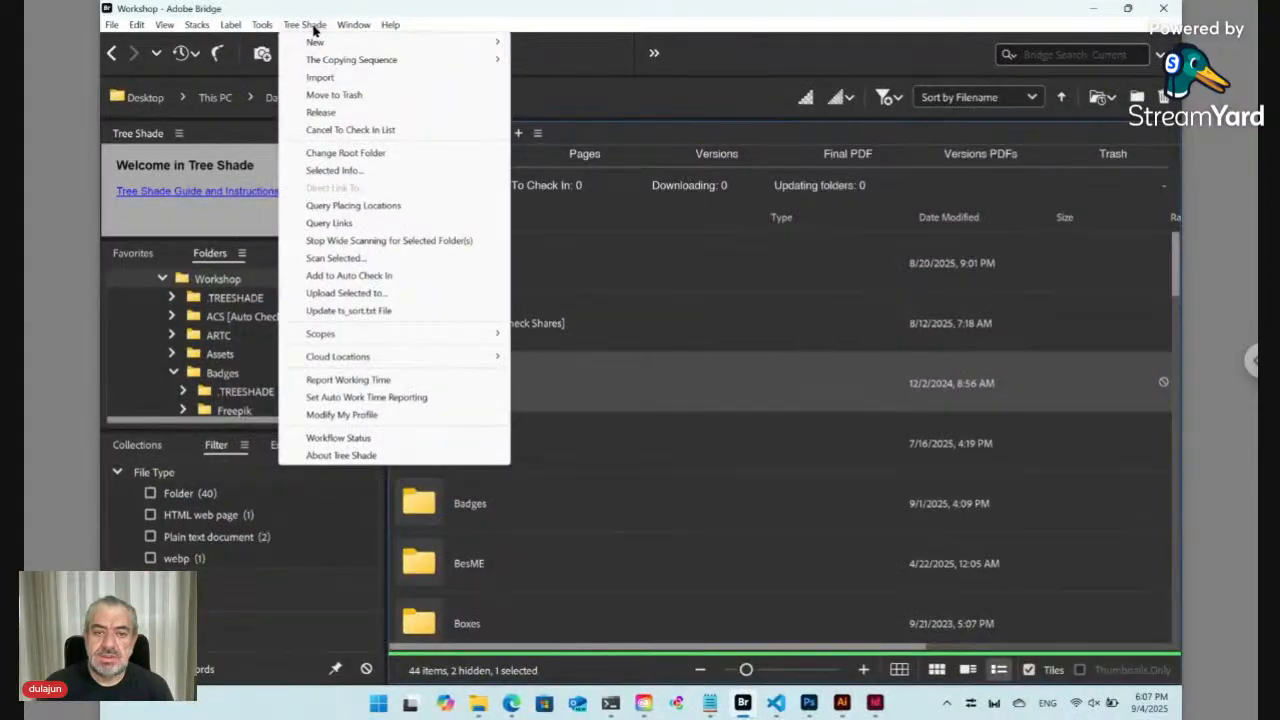
click(318, 55)
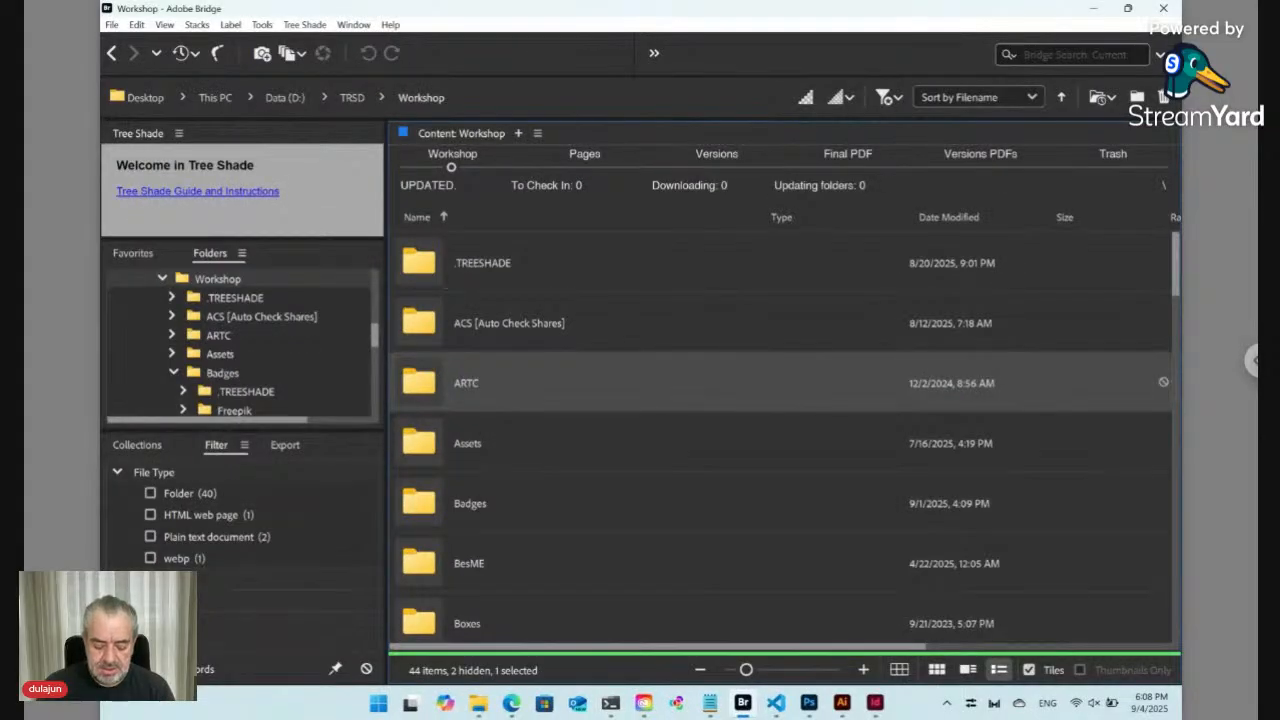
Create a folder named Demo inside the Workshop folder and open it.
click(1135, 86)
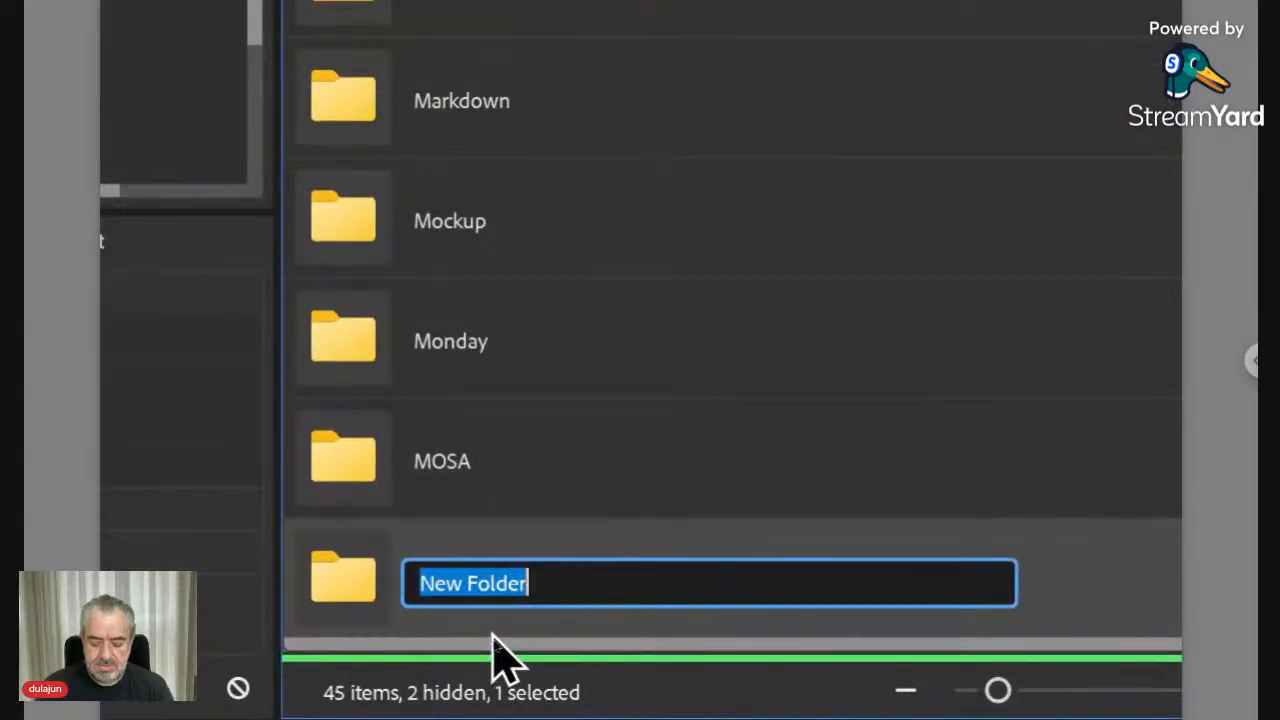
text(Demo)
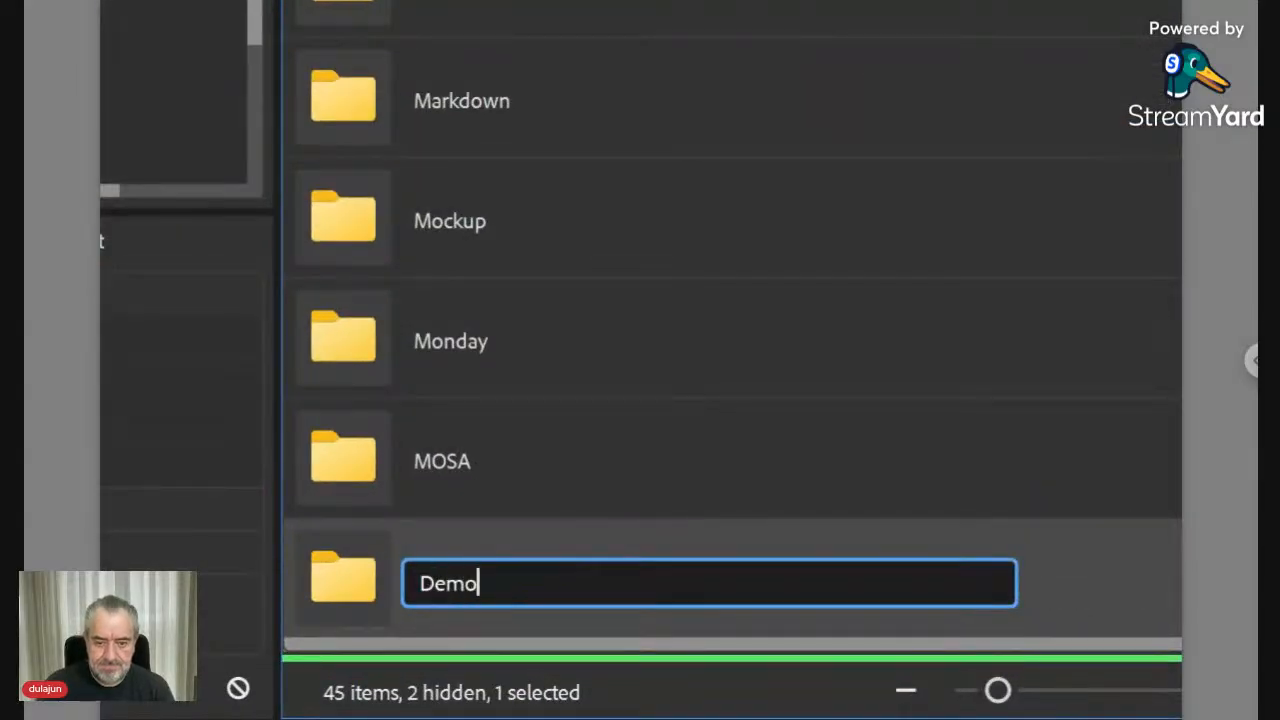
key(Return)
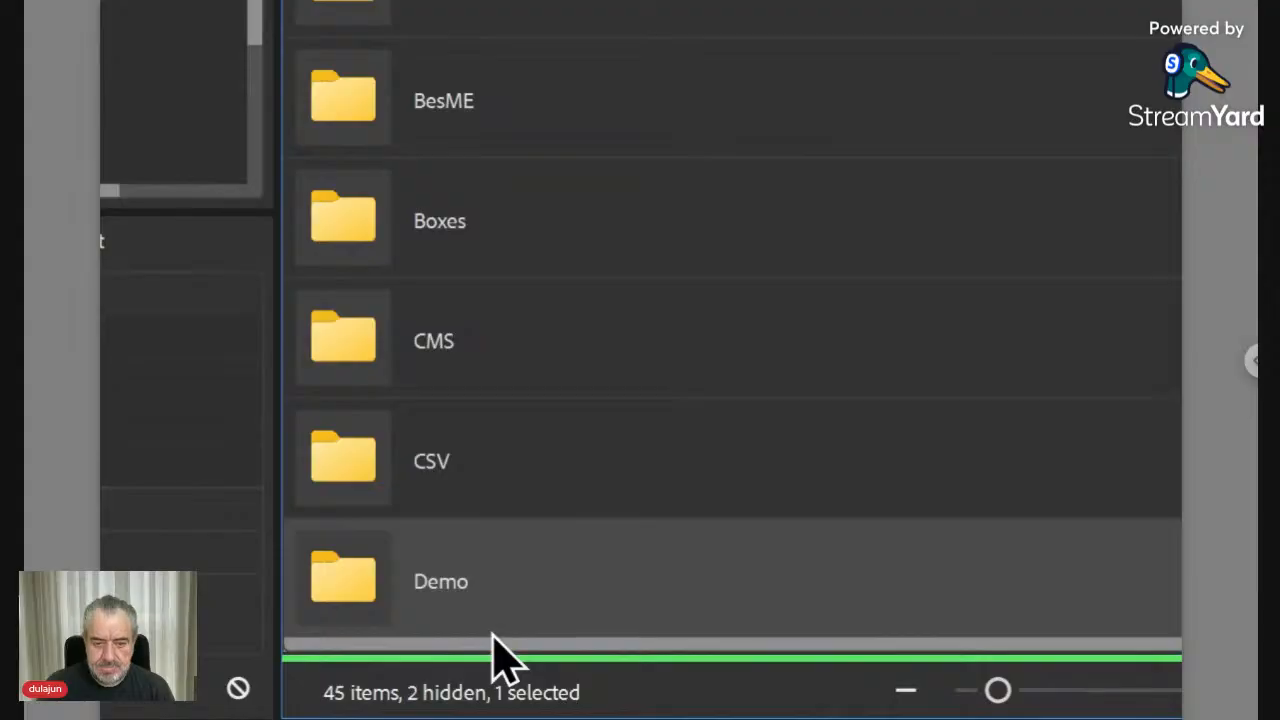
key(Return)
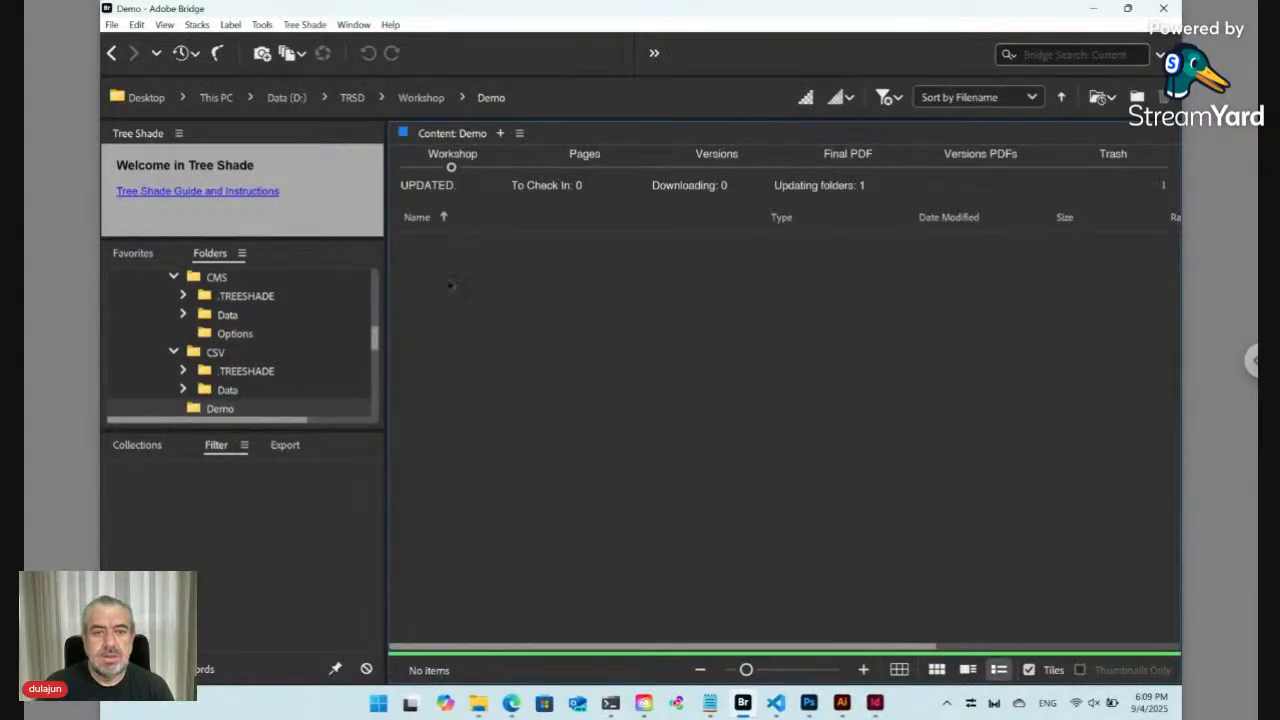
Create a new Tree Shade Data ts_key file in the Demo folder, keeping the name Data ts_key.
click(306, 25)
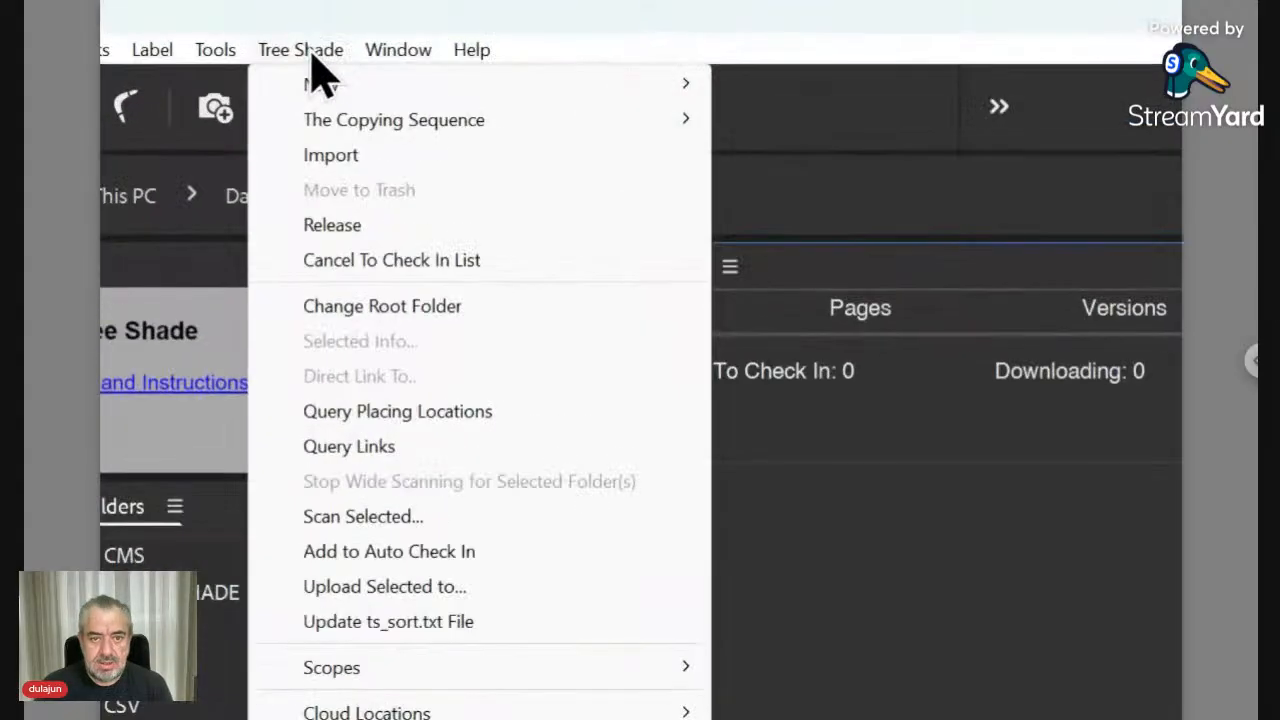
mouse_move(335, 95)
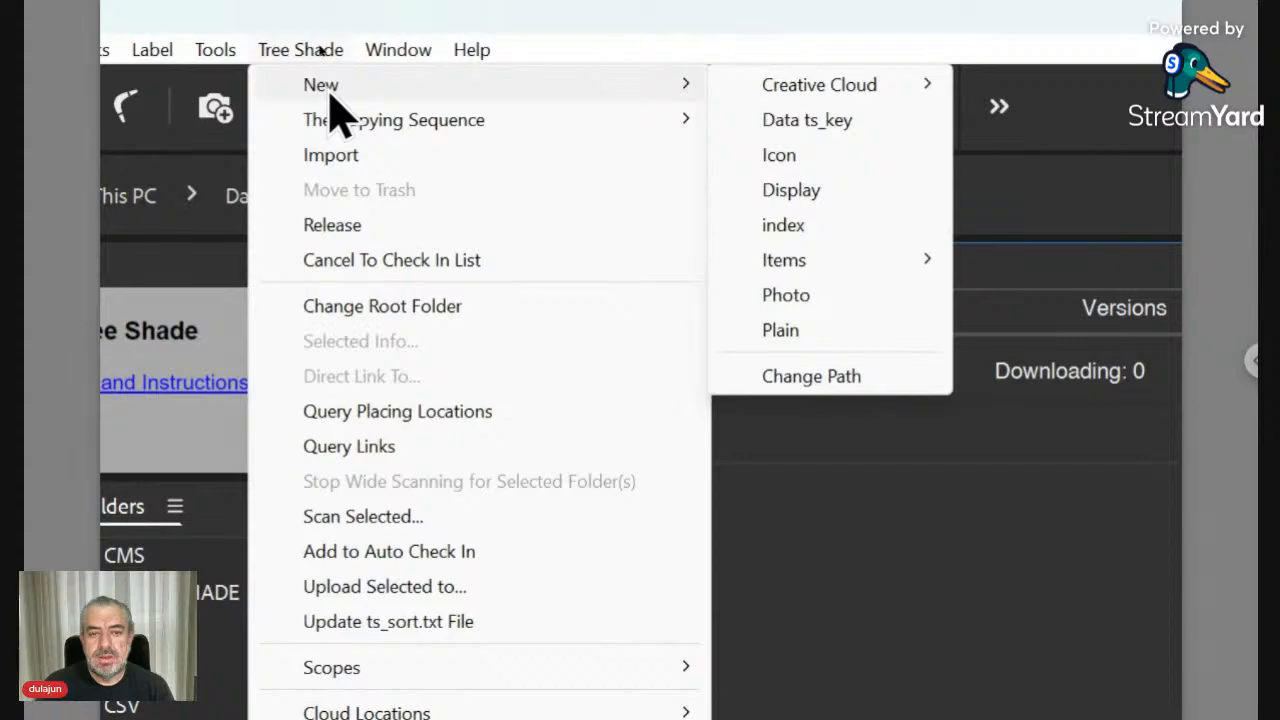
mouse_move(752, 100)
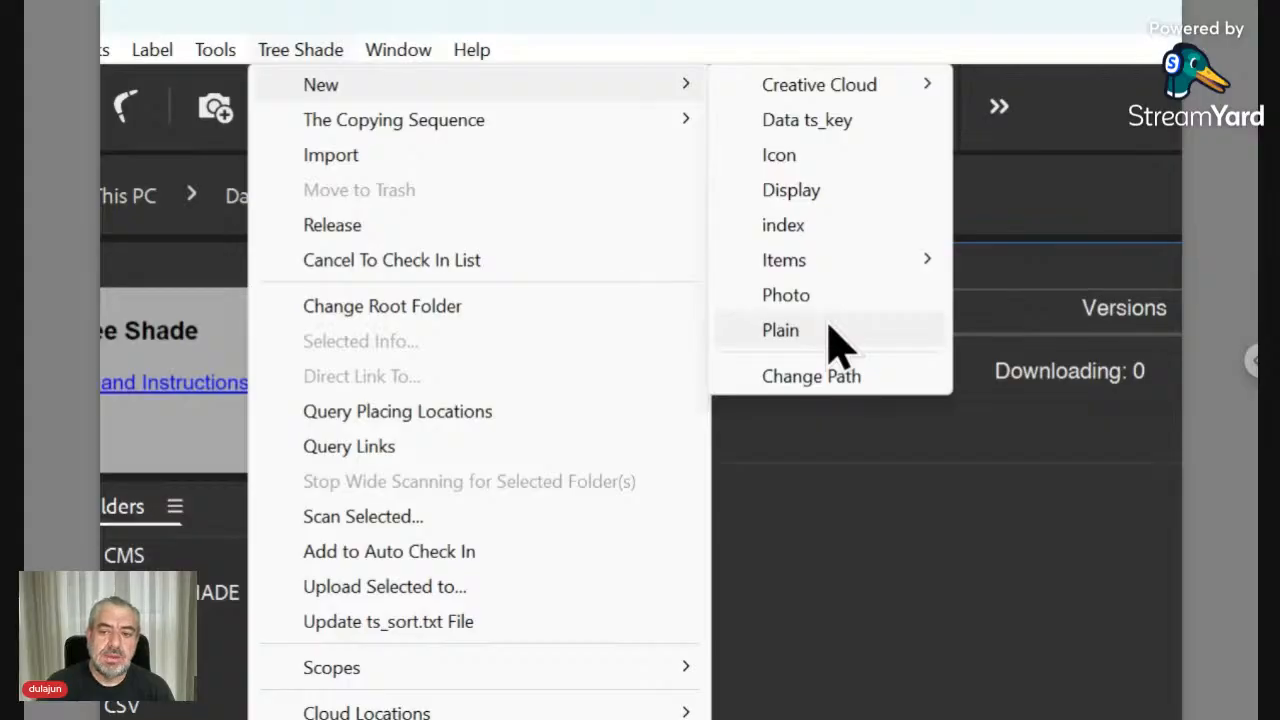
click(836, 130)
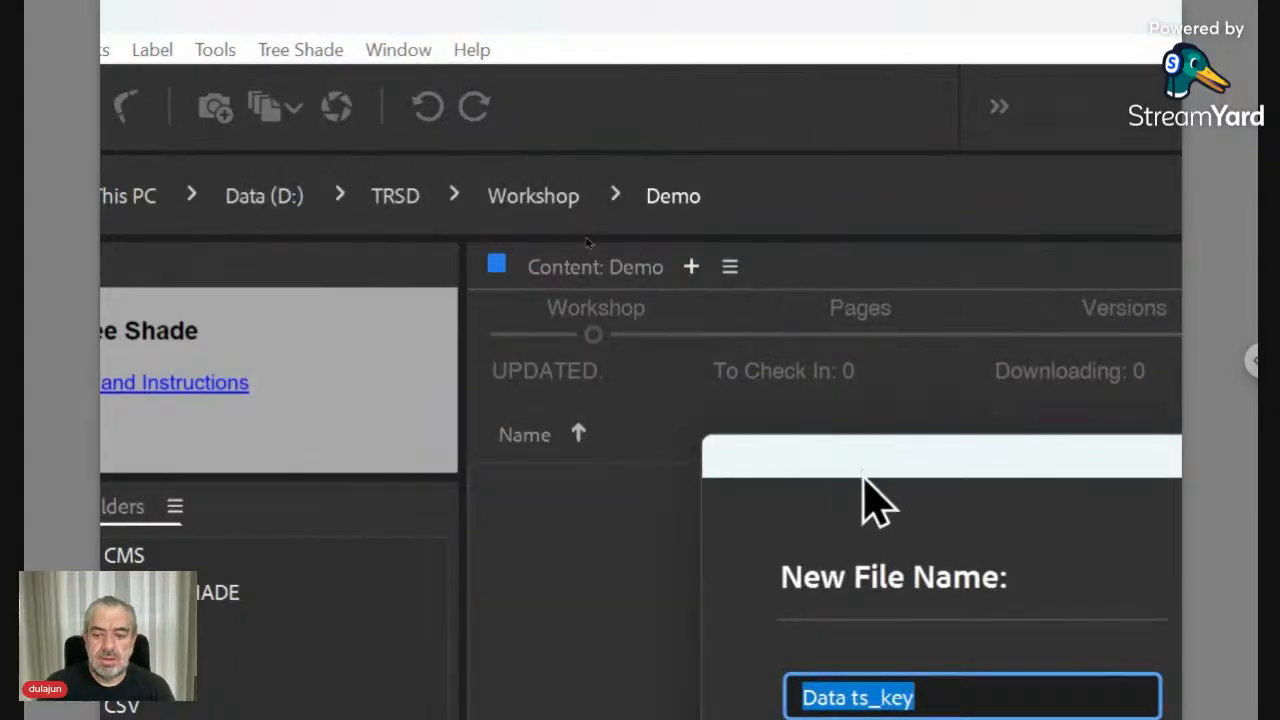
drag(862, 478, 651, 294)
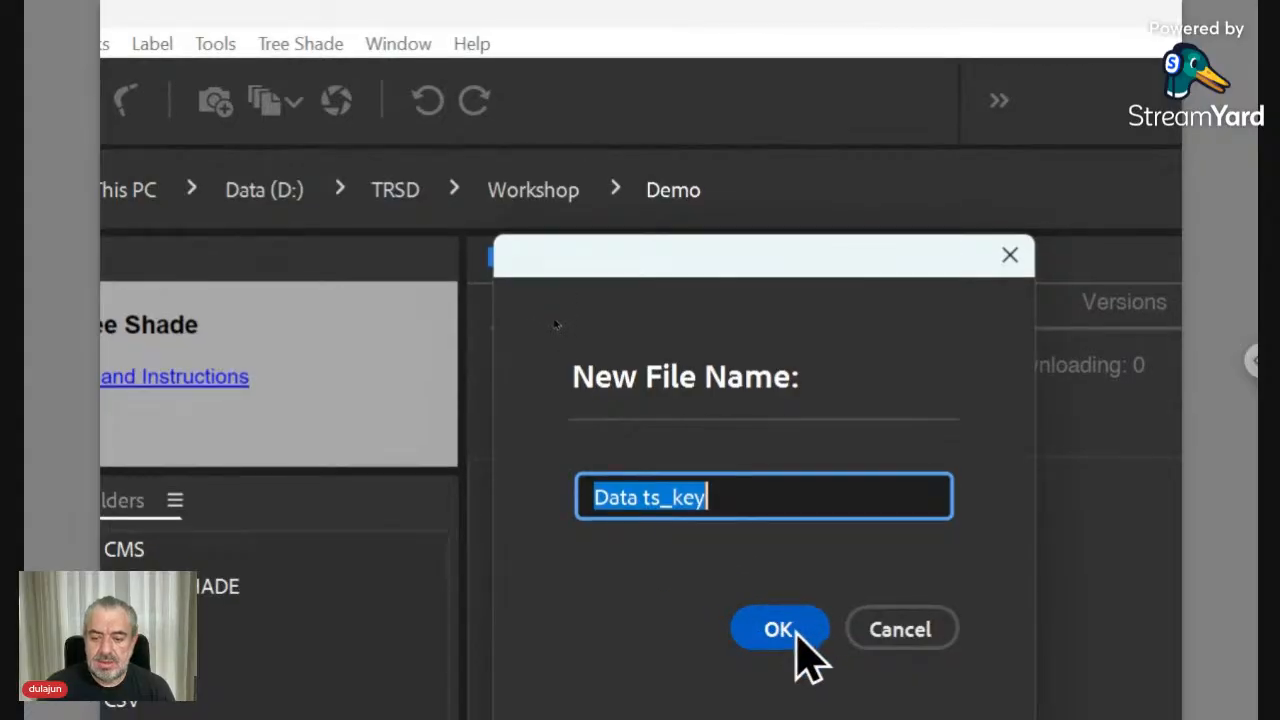
click(646, 497)
drag(644, 497, 750, 500)
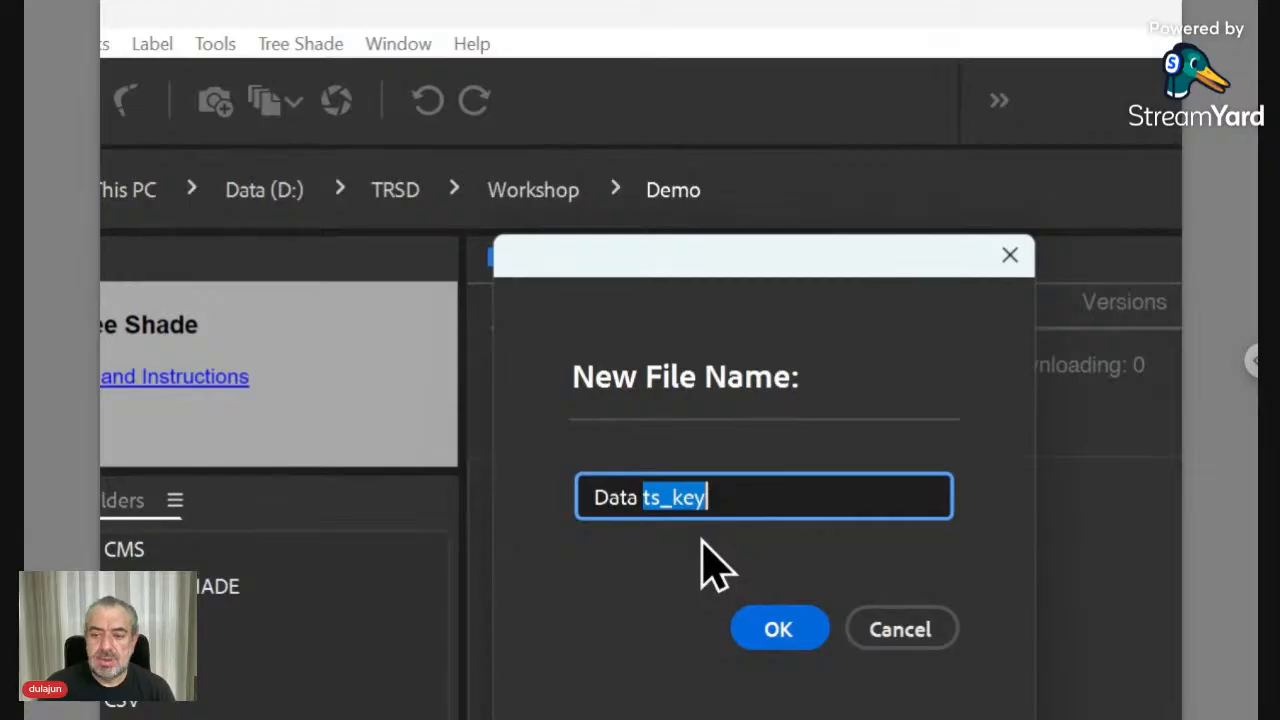
click(781, 628)
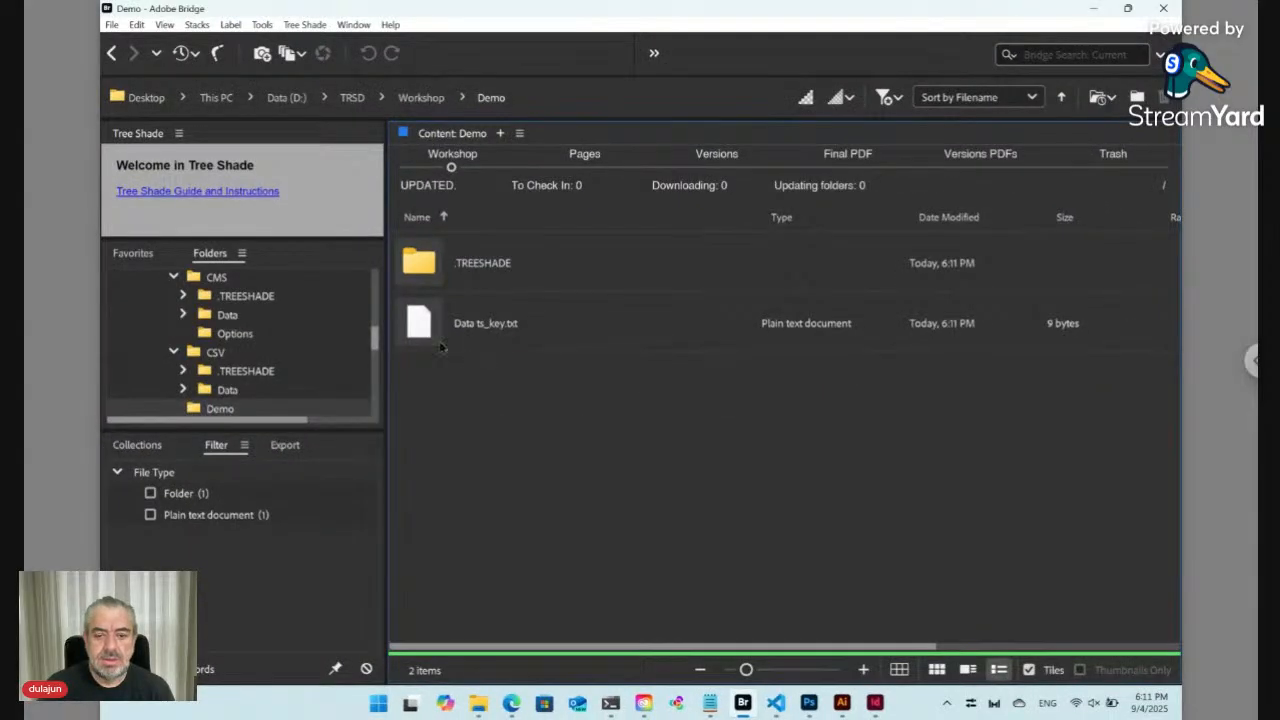
Open the online form of Data ts_key.txt in the browser, checking the node and ngrok PowerShell sessions before accepting.
double_click(425, 325)
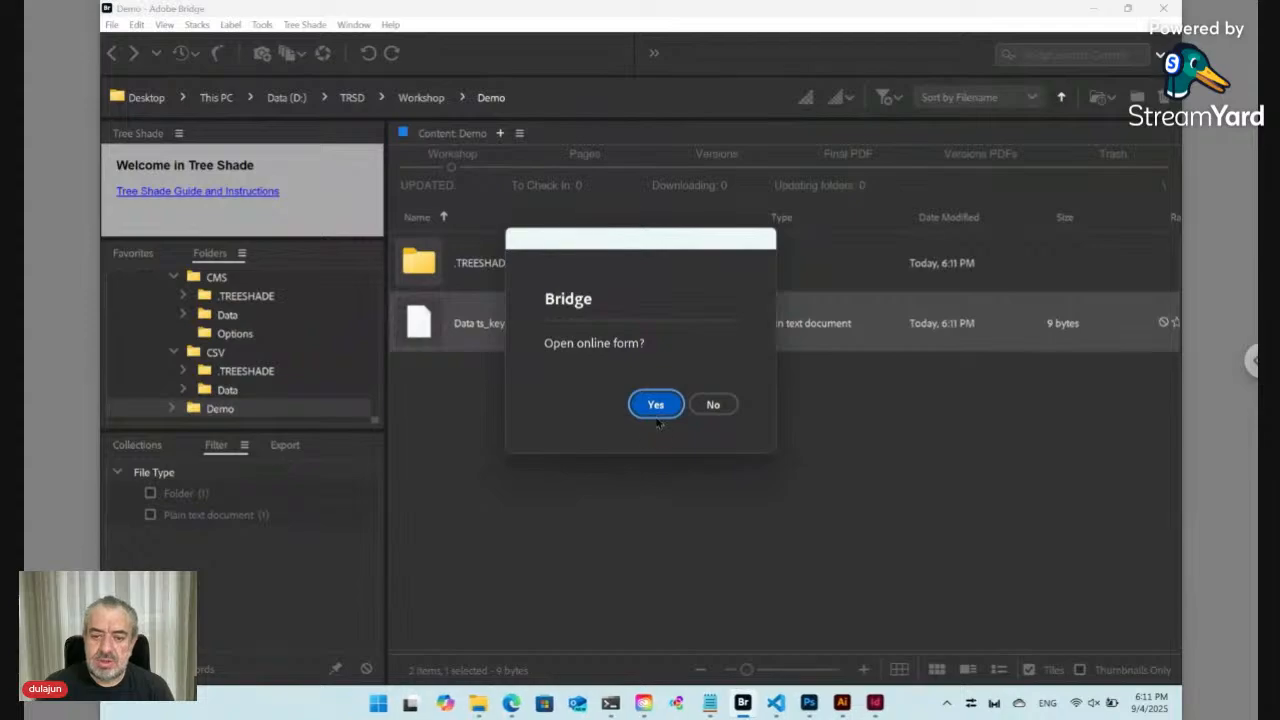
mouse_move(612, 705)
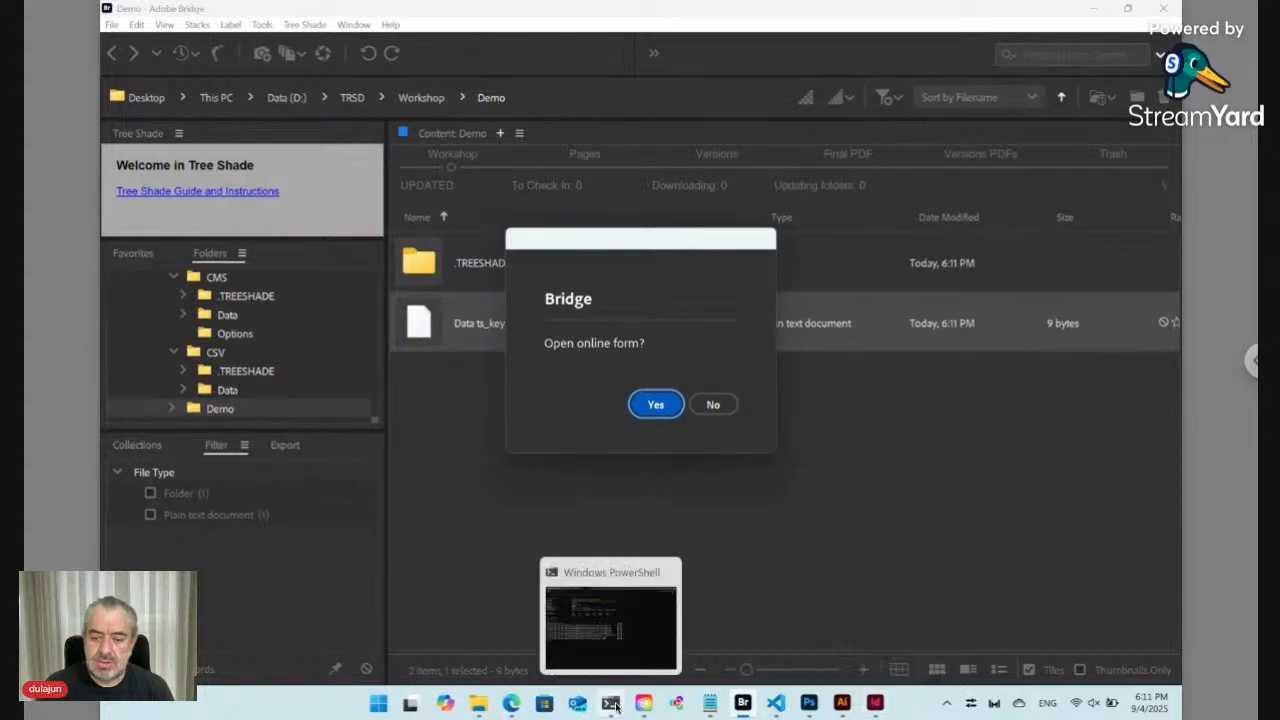
click(590, 657)
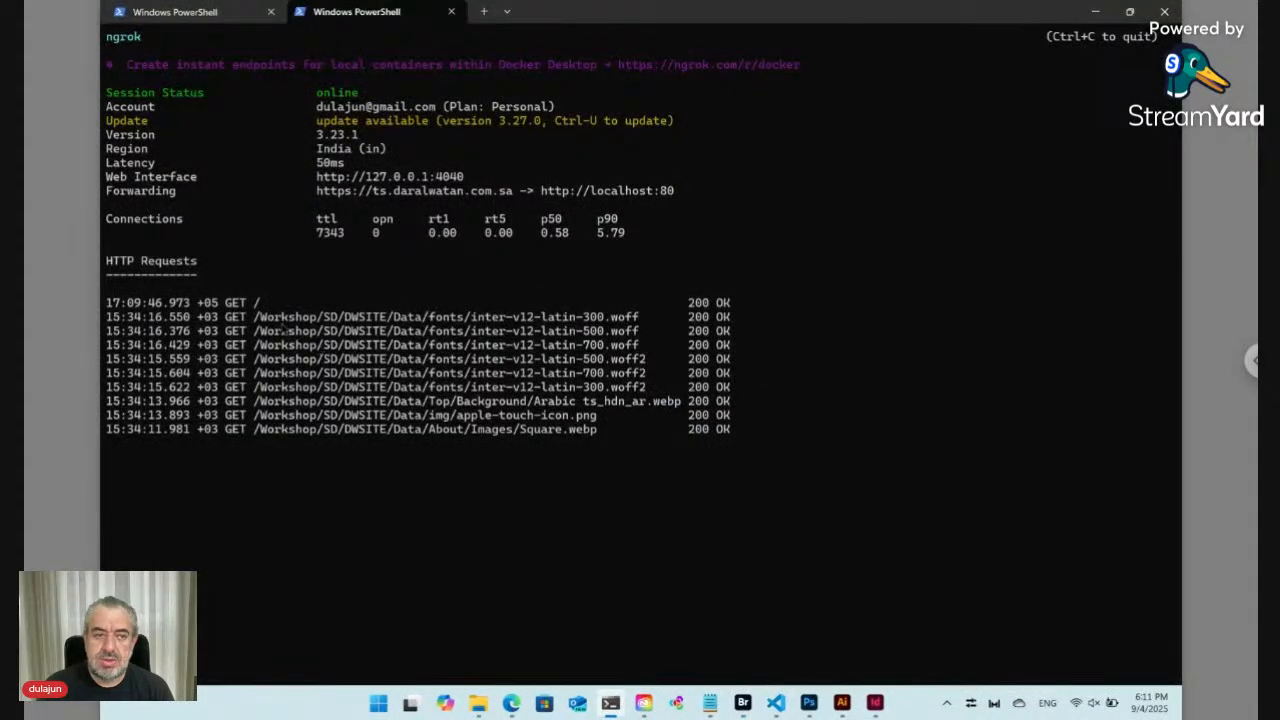
click(200, 12)
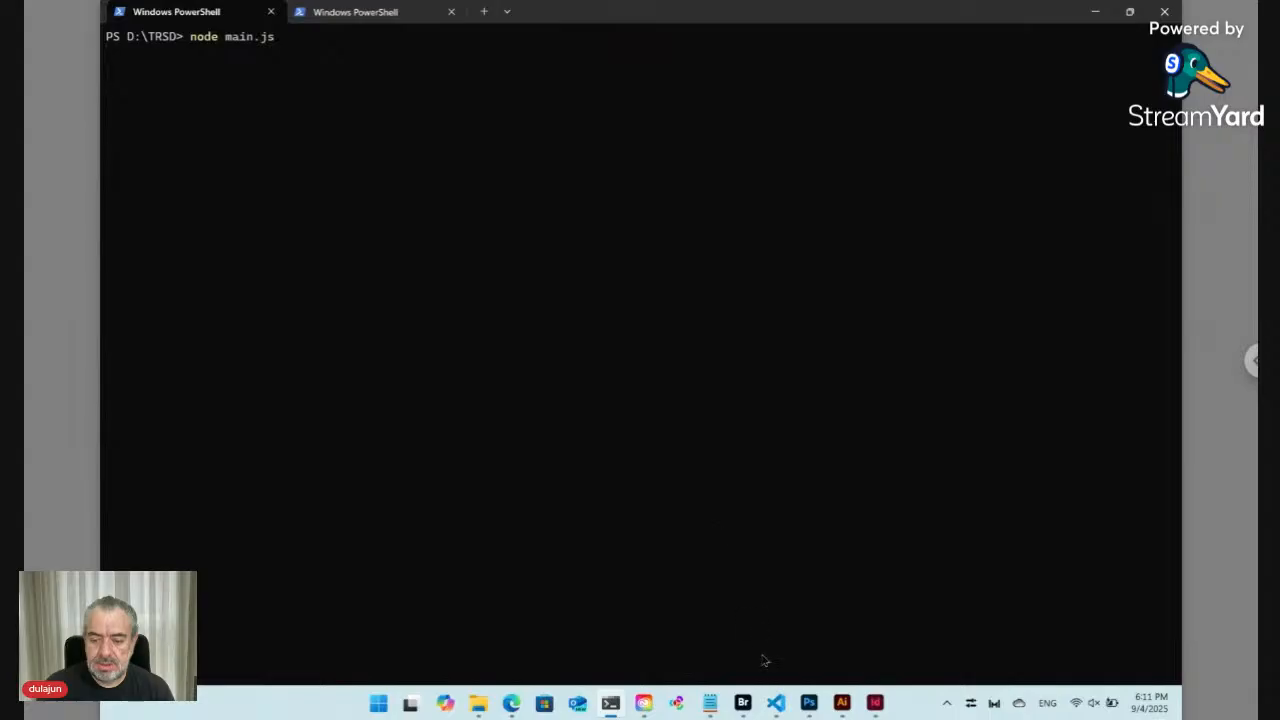
click(372, 16)
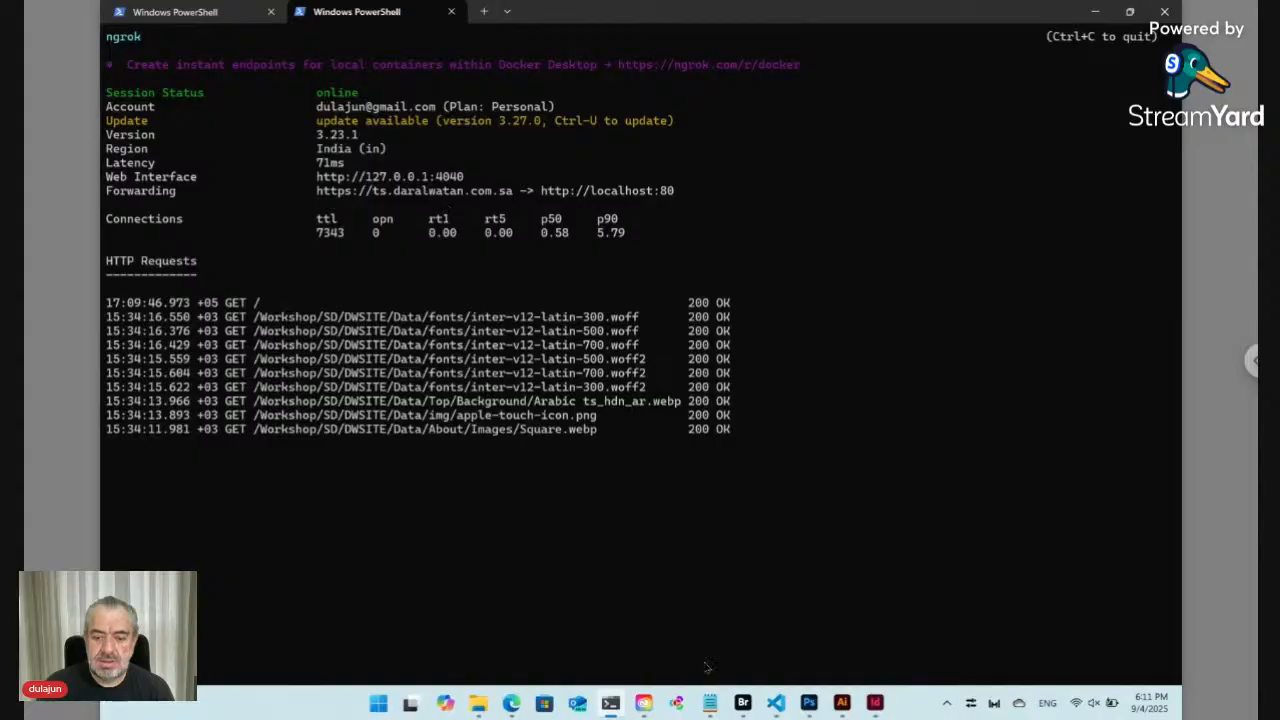
click(745, 703)
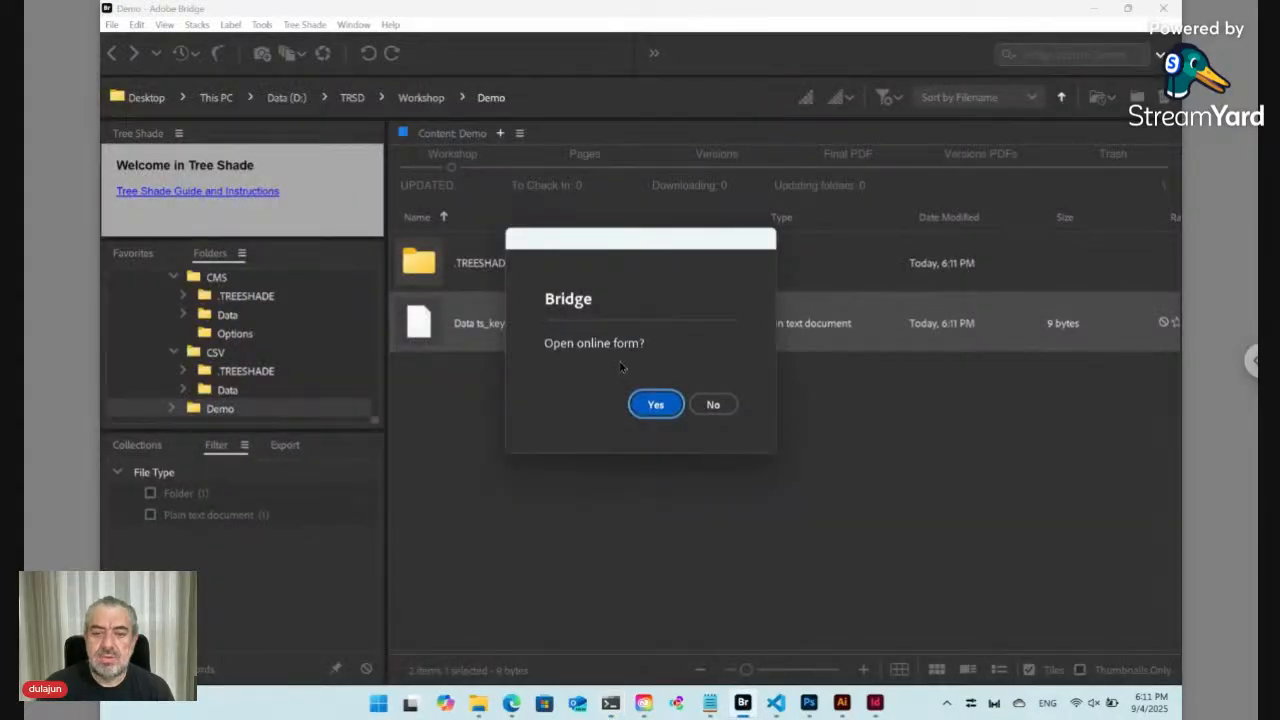
click(655, 403)
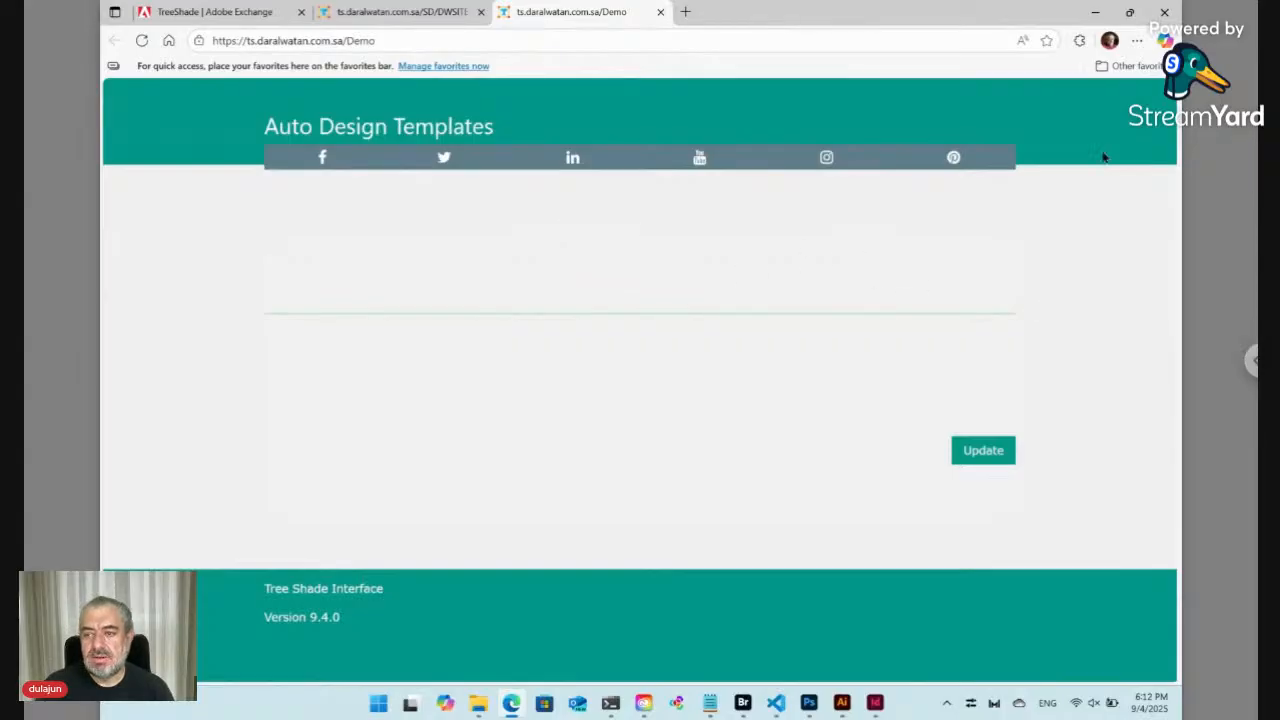
Arrange the browser with the online form side by side with the Bridge window.
mouse_move(1130, 14)
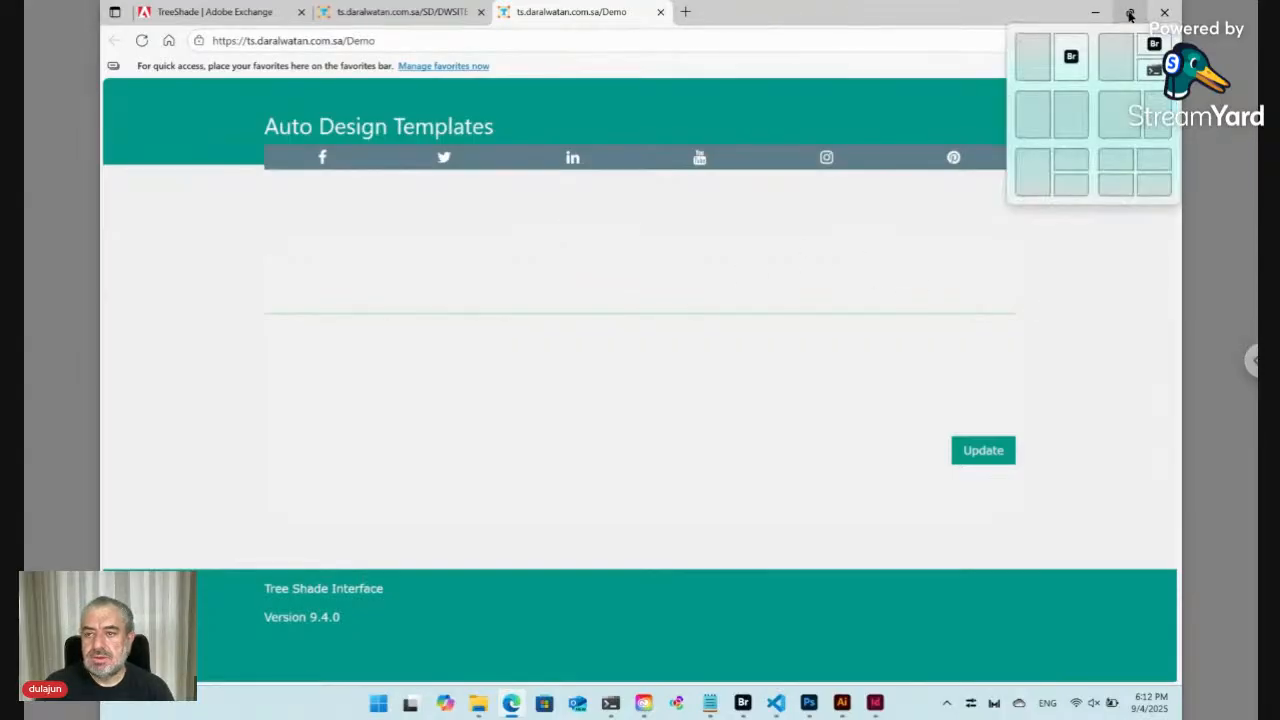
click(1039, 66)
click(921, 403)
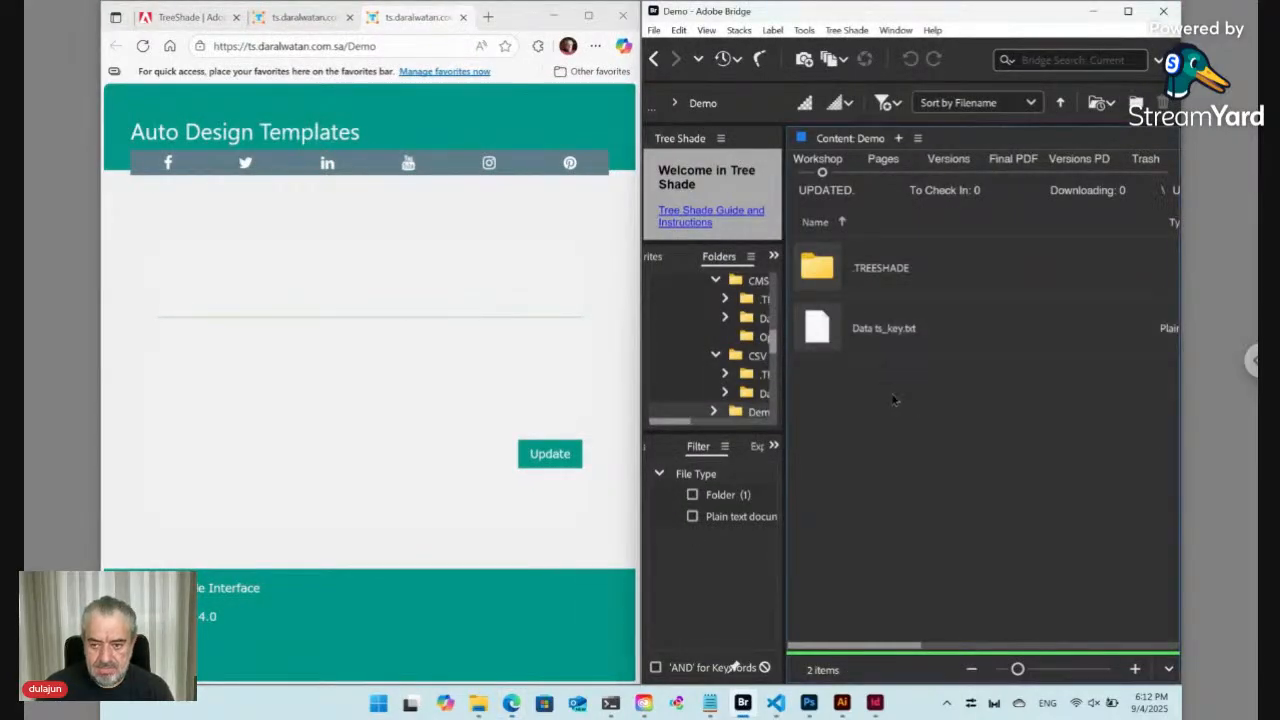
Create a folder named Data in the Demo folder alongside Data ts_key.txt.
key(ctrl+shift+n)
text(Data)
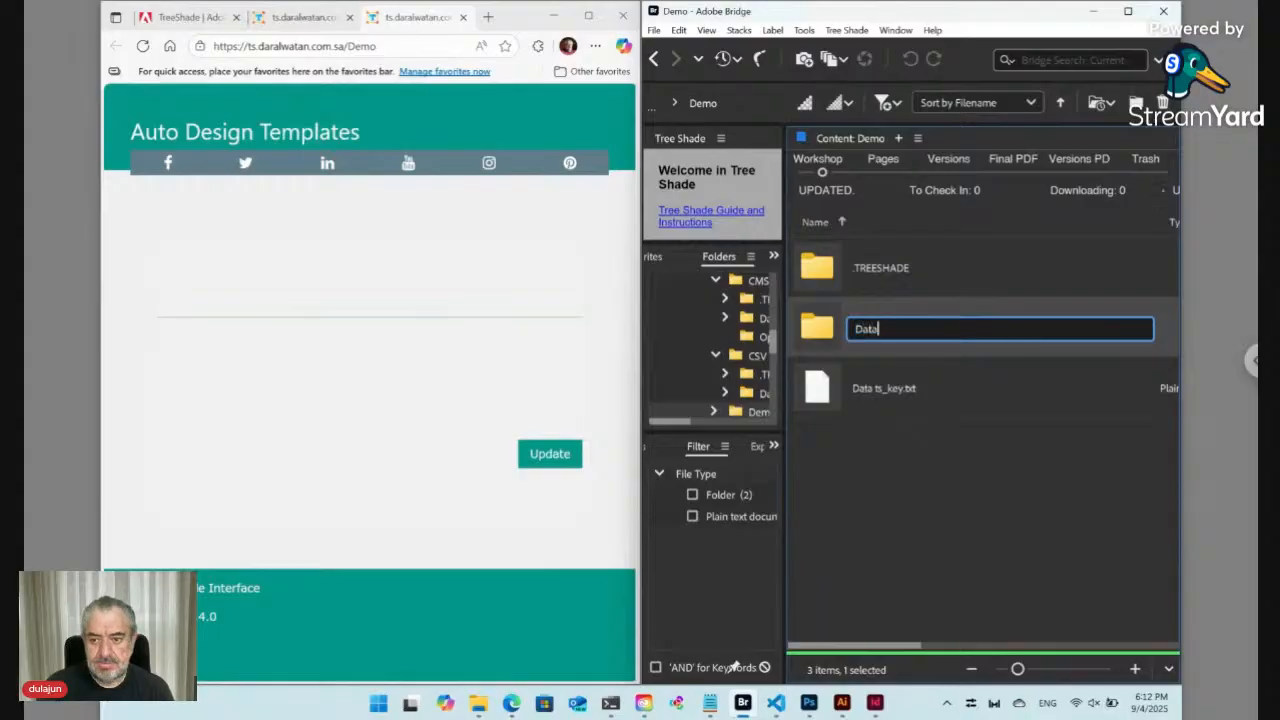
key(Return)
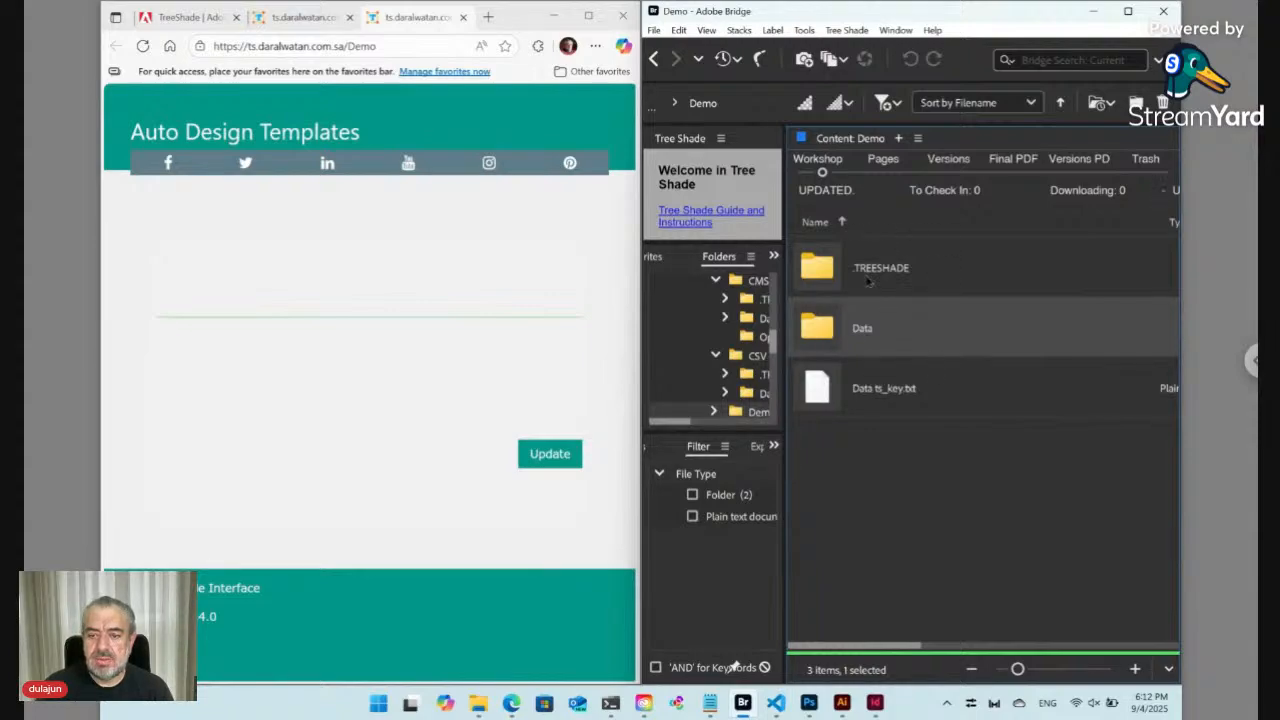
click(900, 452)
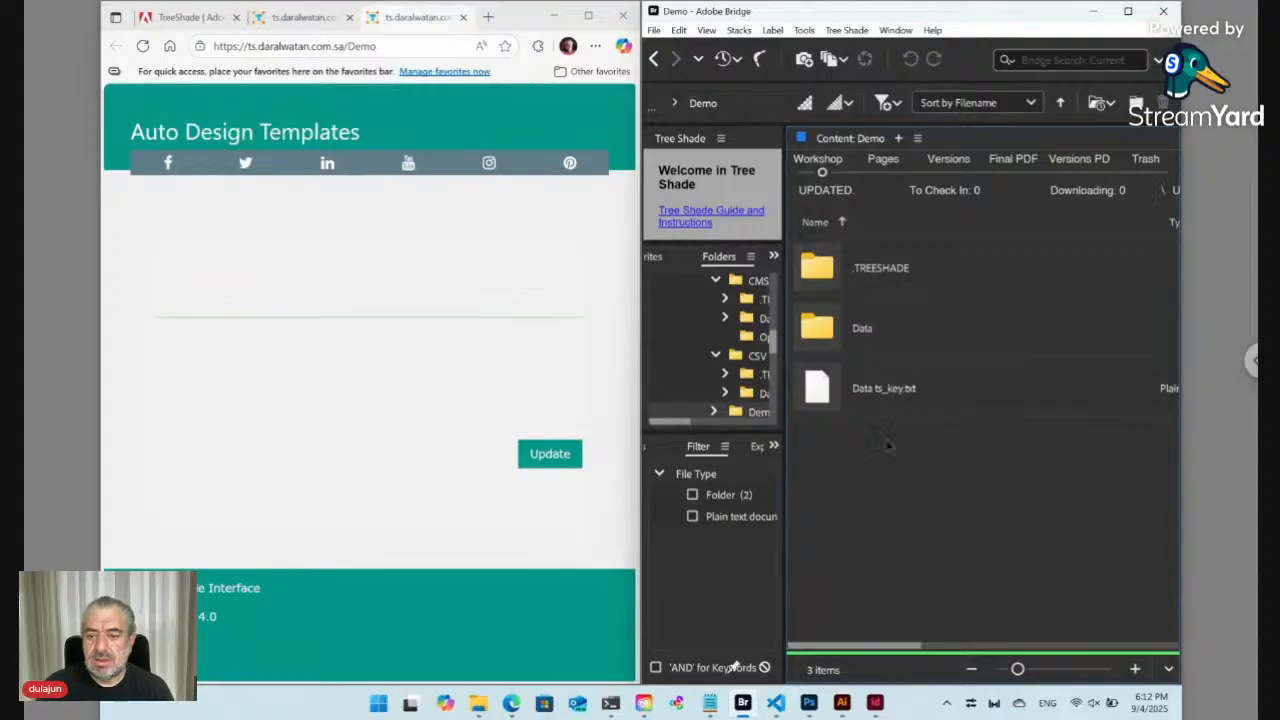
Create a Tree Shade Plain text file named Title inside the Data folder.
double_click(832, 332)
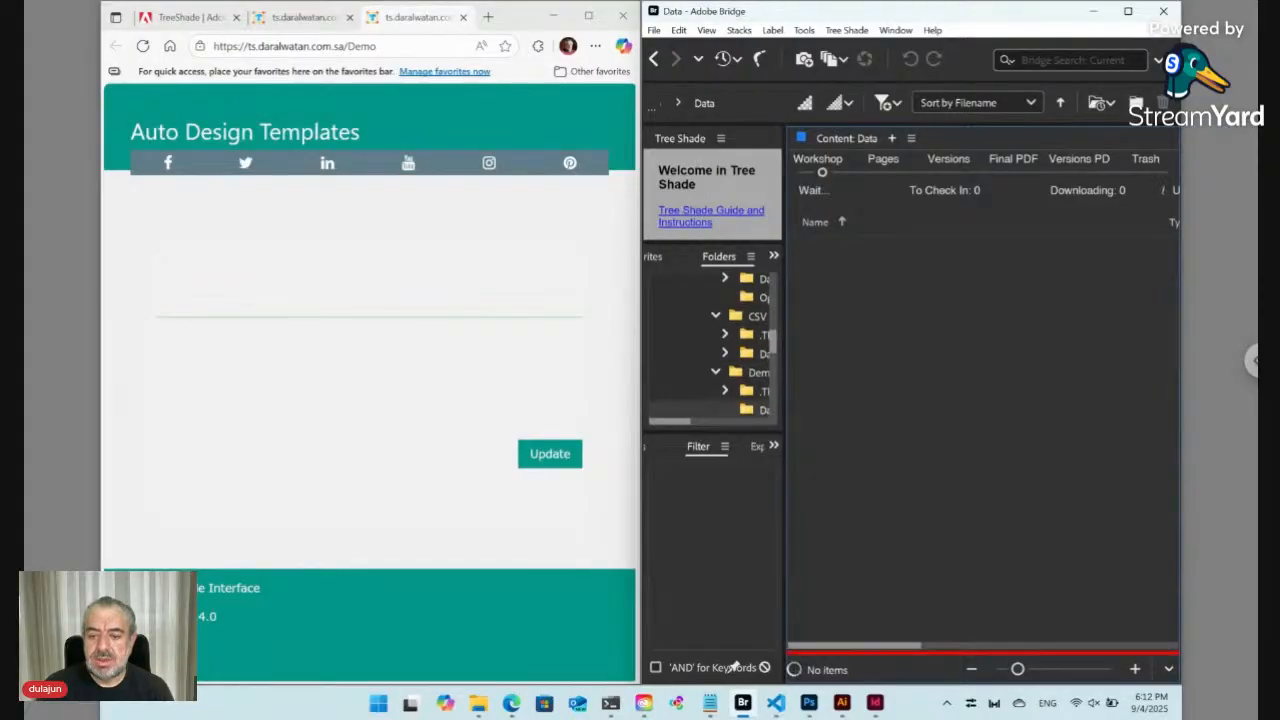
click(846, 30)
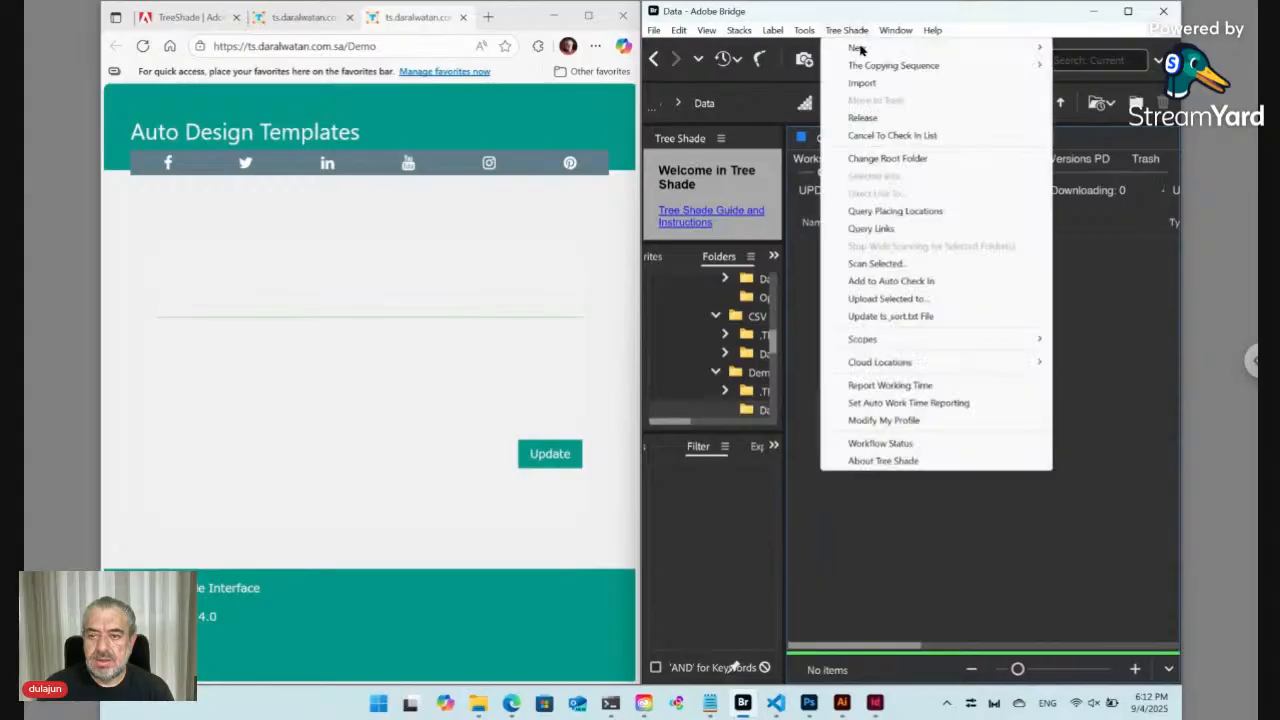
mouse_move(1000, 47)
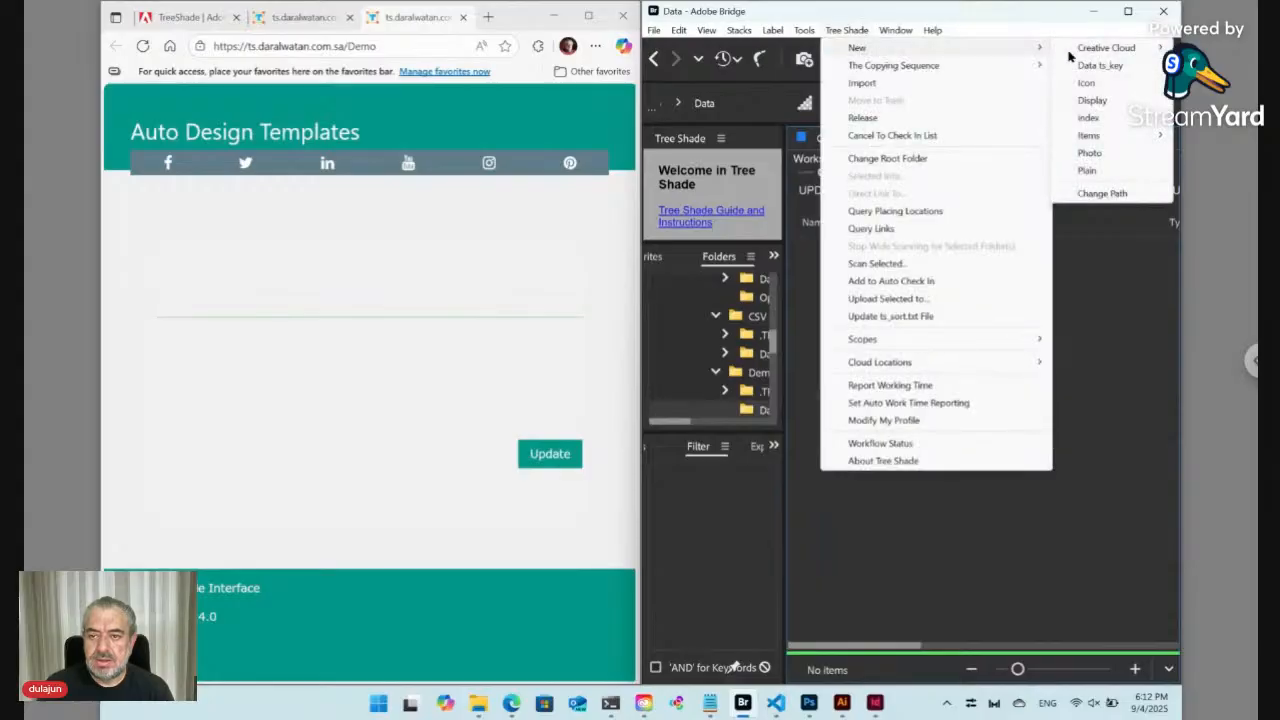
click(1088, 171)
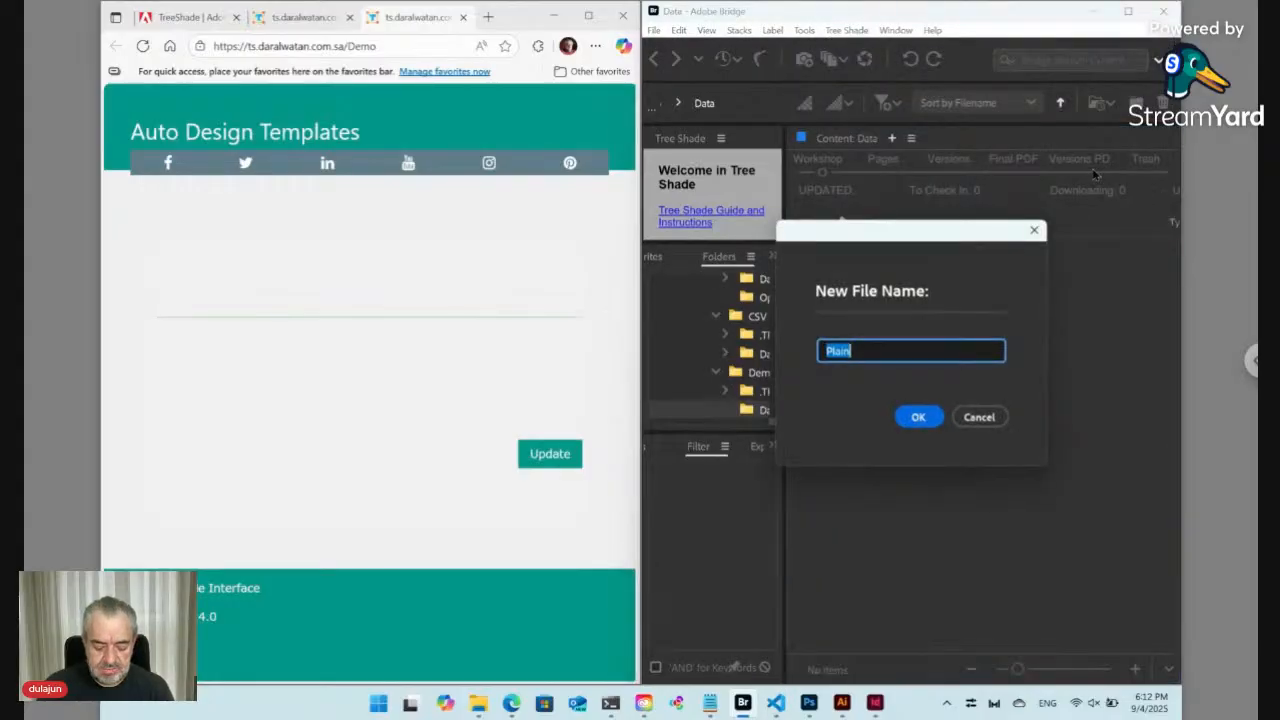
text(Title)
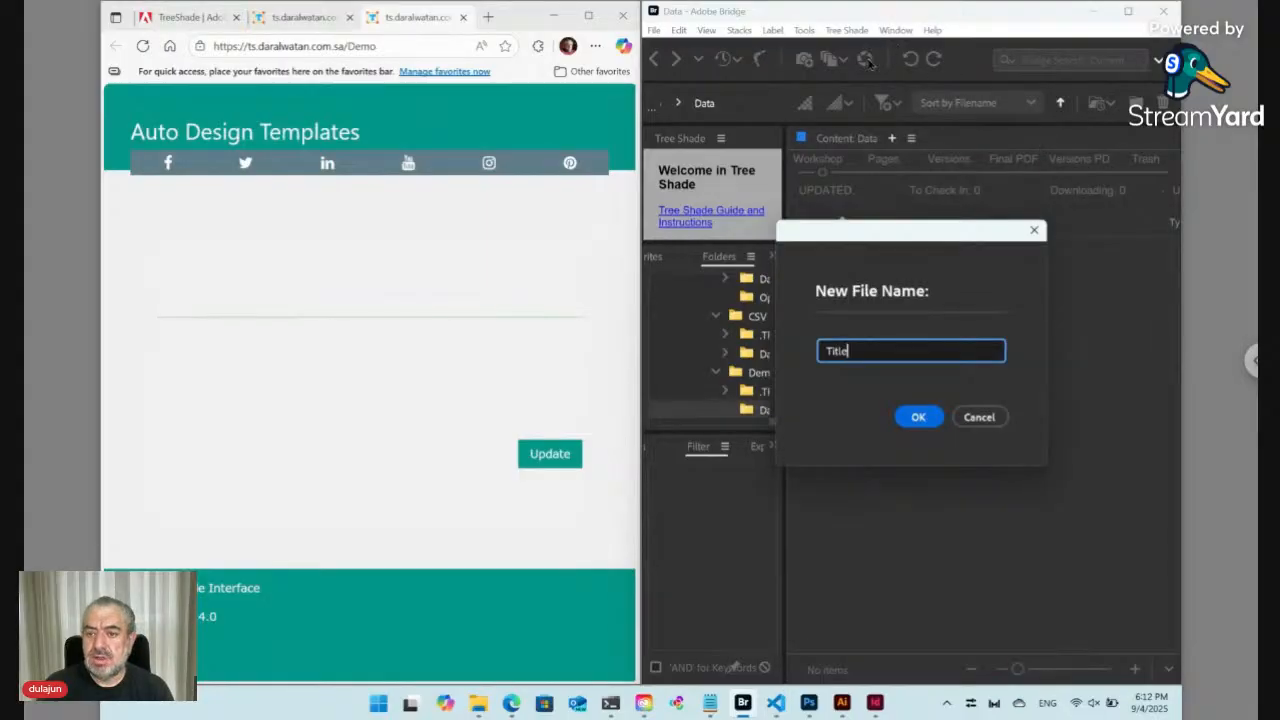
click(919, 418)
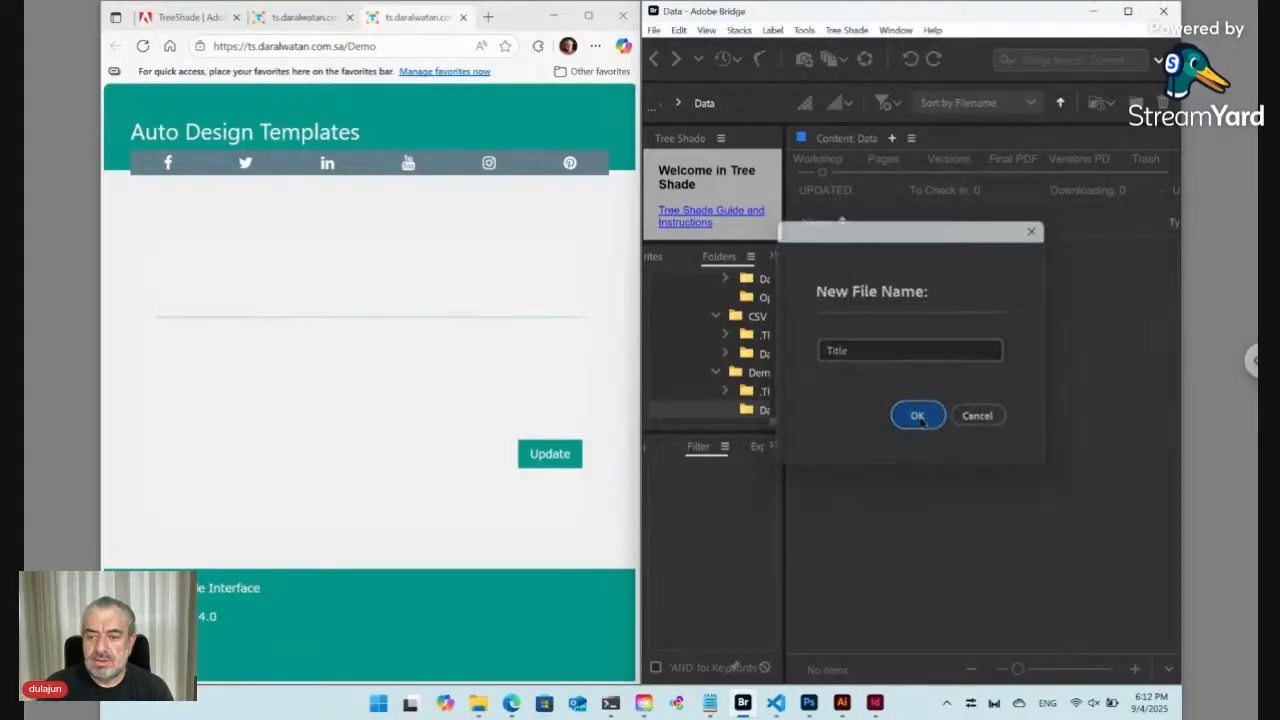
Create a second Tree Shade Plain file named Paragraph in the Data folder and reload the online form.
click(846, 30)
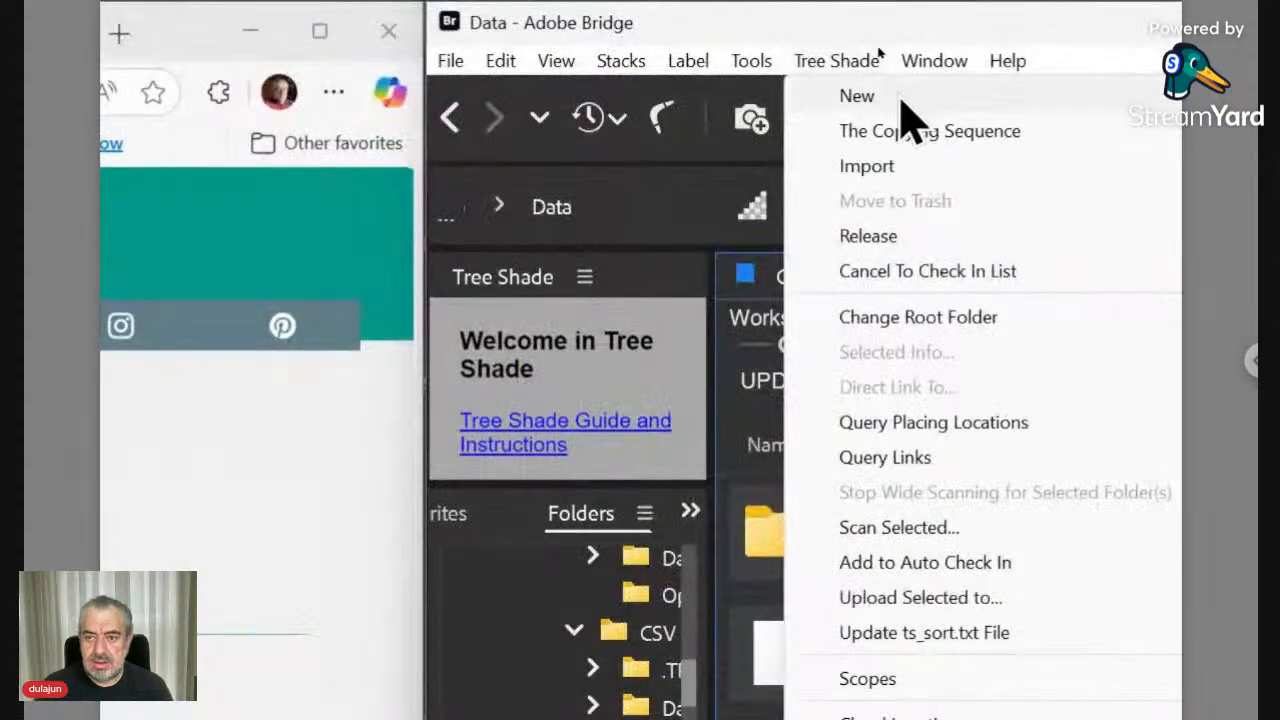
mouse_move(902, 100)
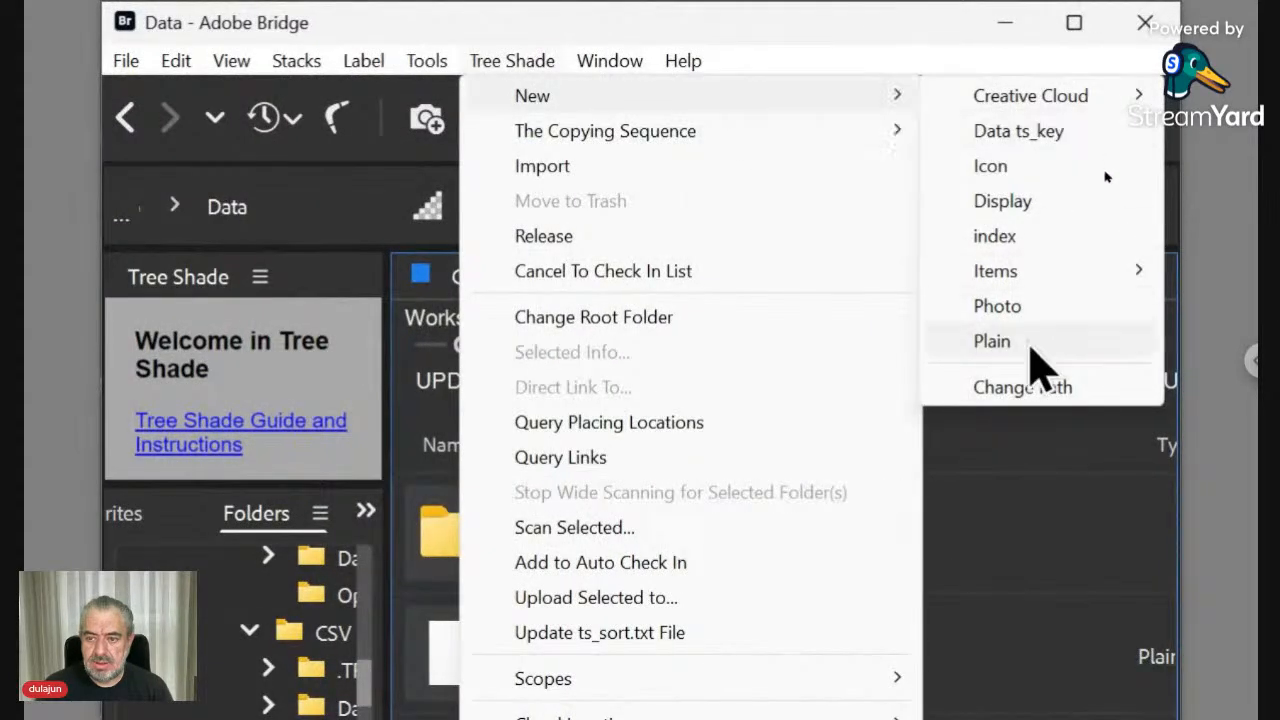
click(1030, 345)
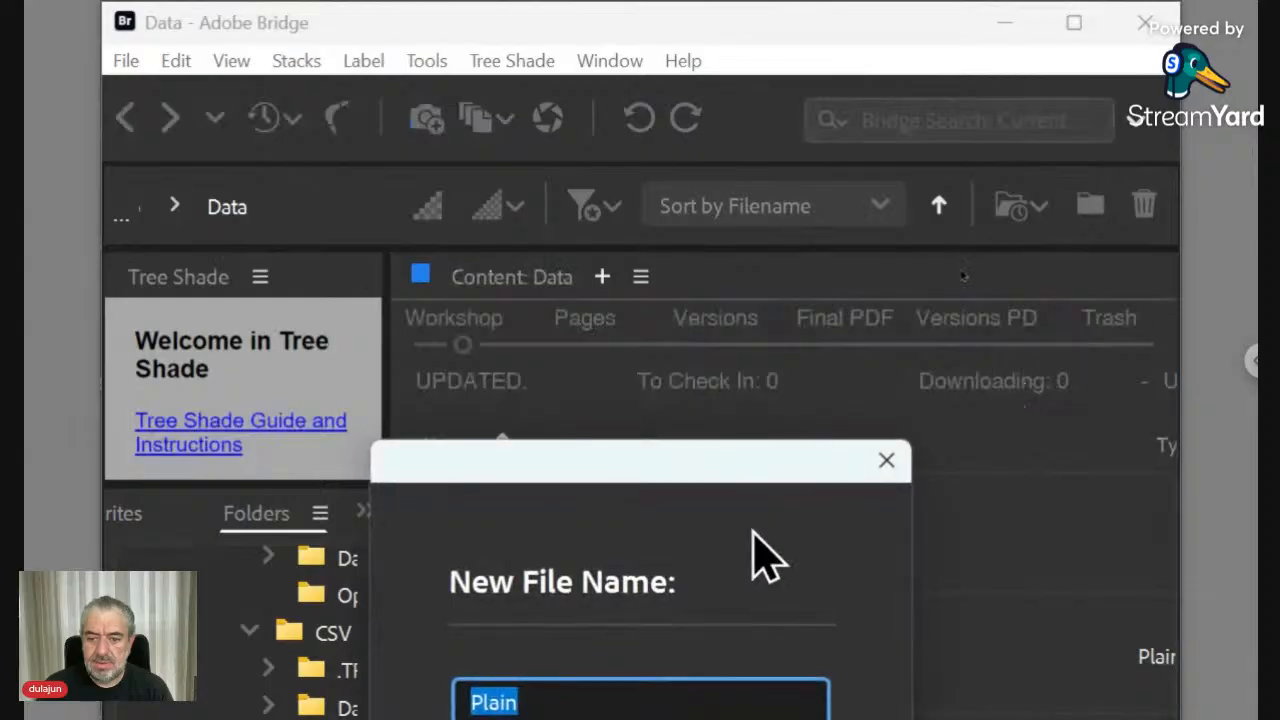
drag(750, 460, 870, 320)
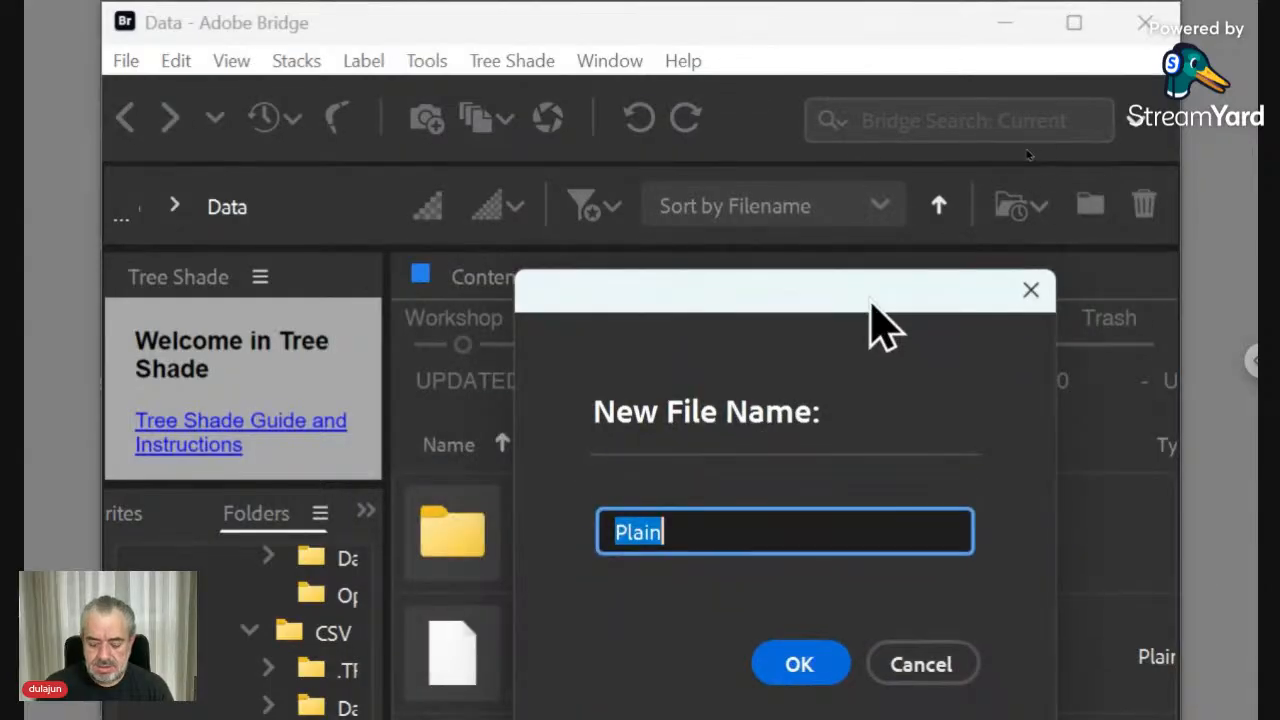
text(Parag)
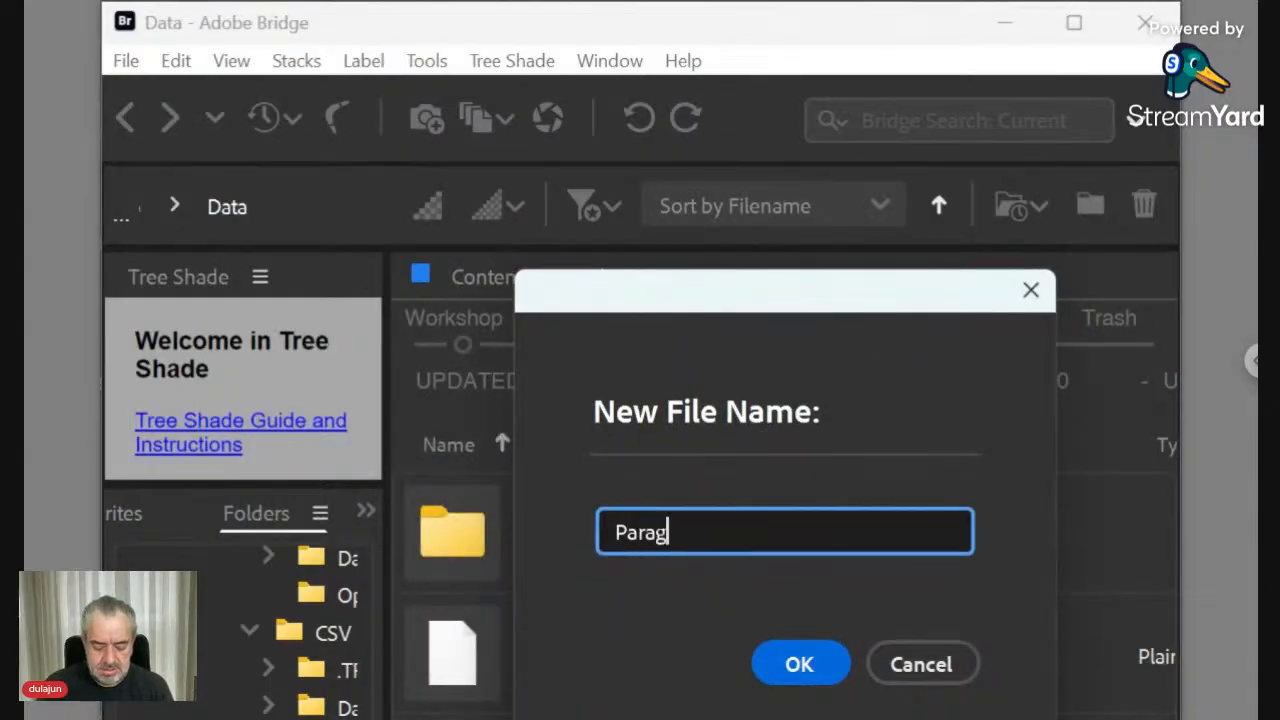
text(raph)
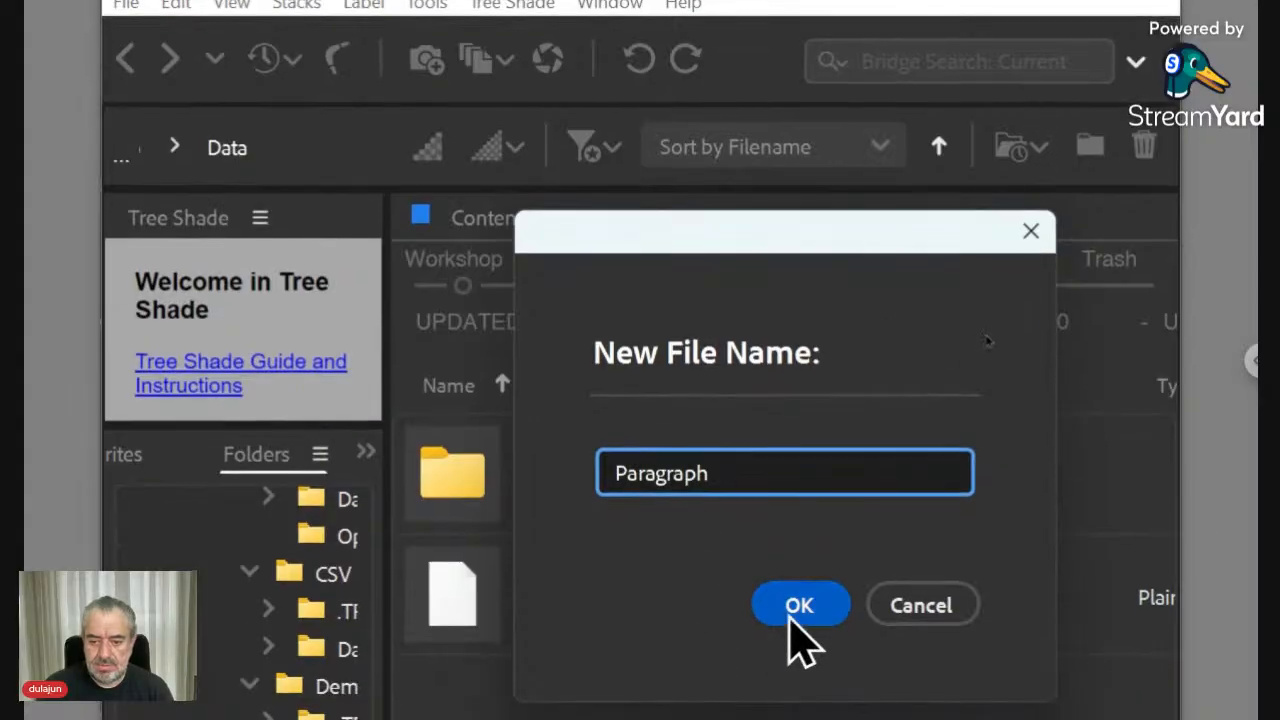
click(796, 670)
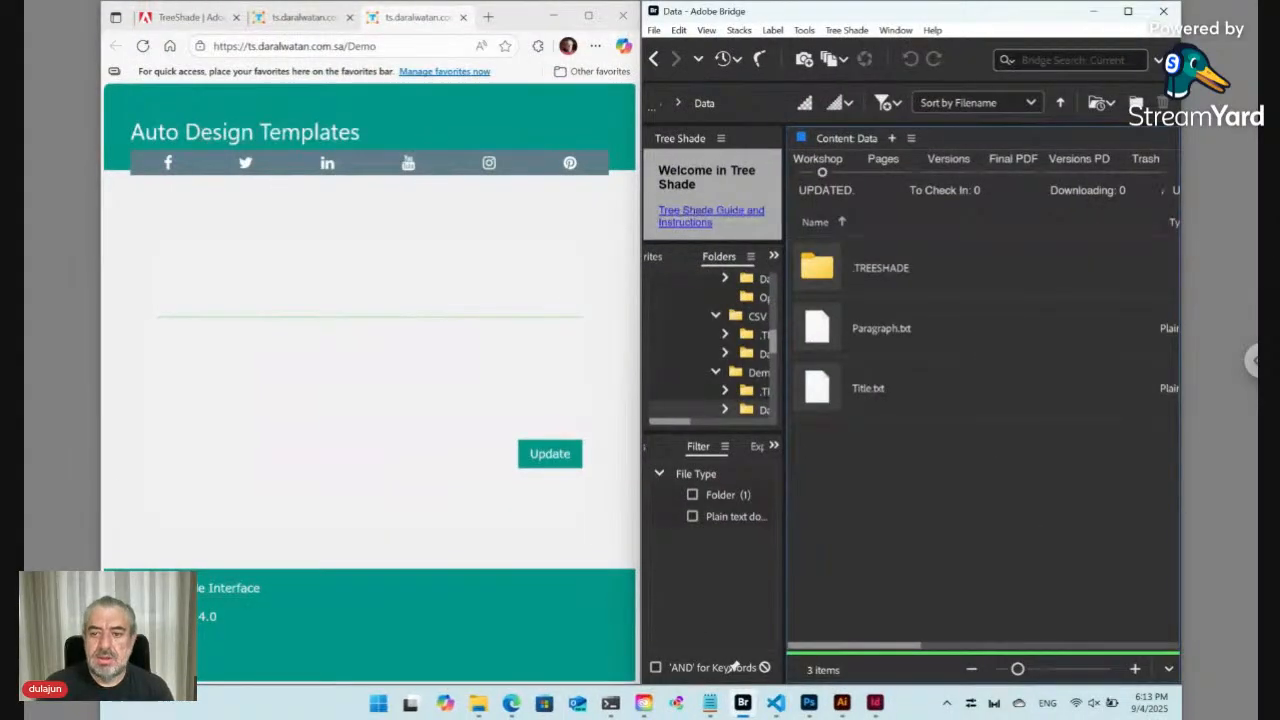
click(144, 46)
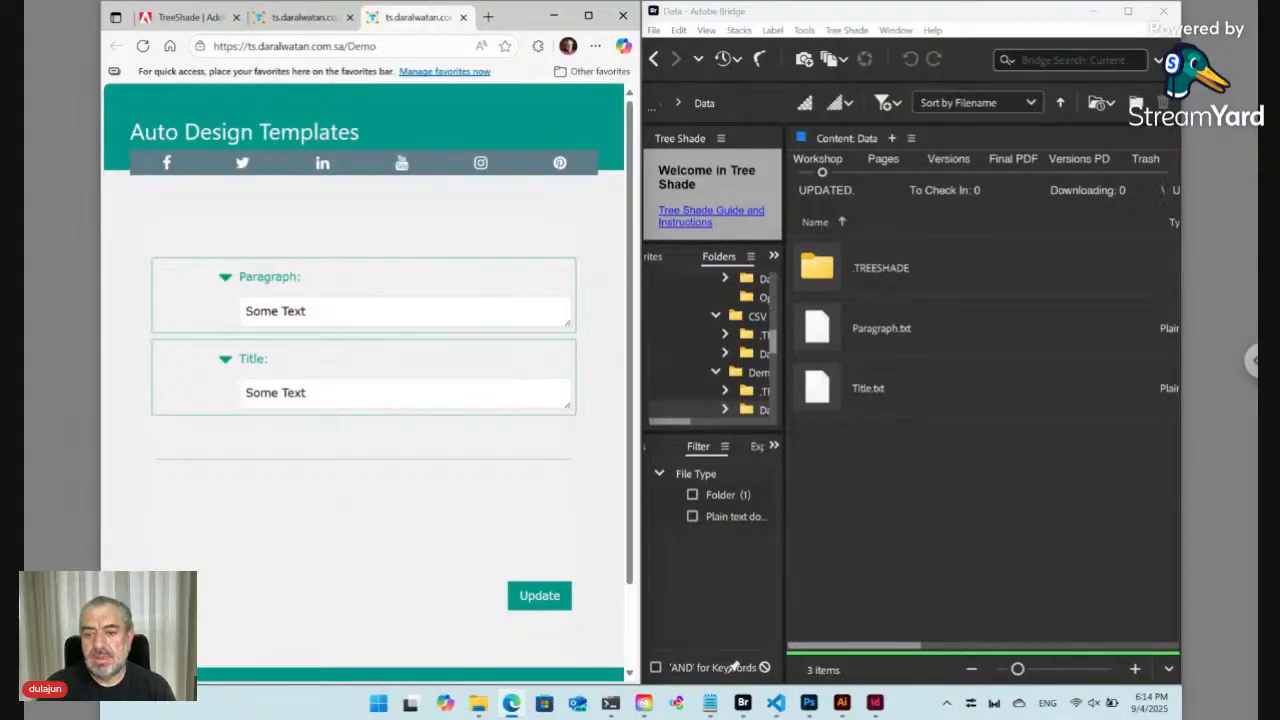
Return to the Demo folder and create a Tree Shade index file there, keeping the name index.
click(654, 58)
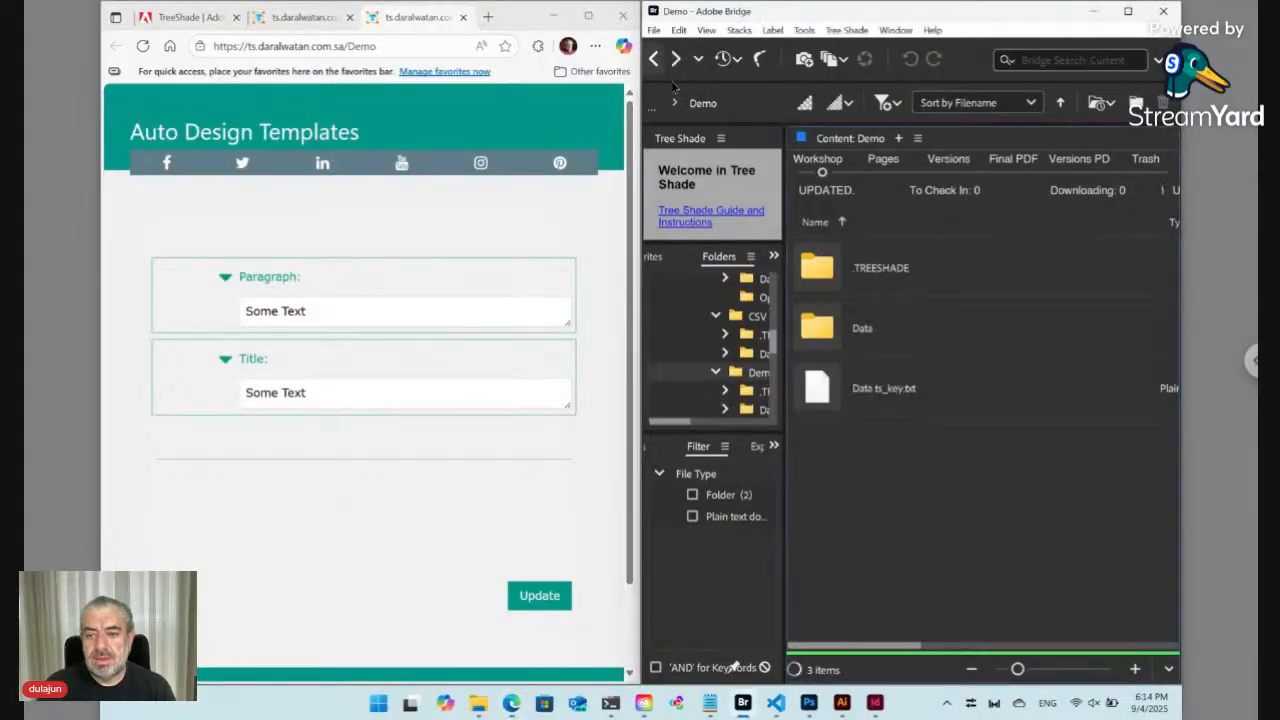
click(850, 30)
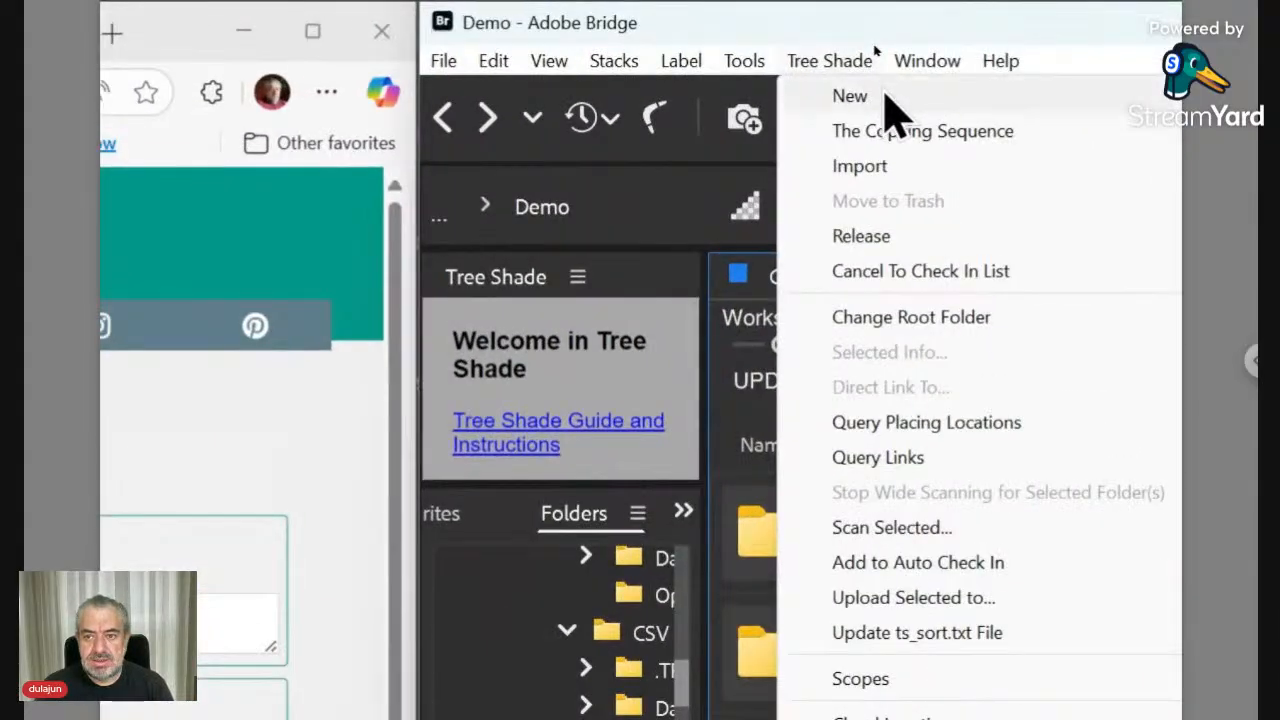
mouse_move(1033, 49)
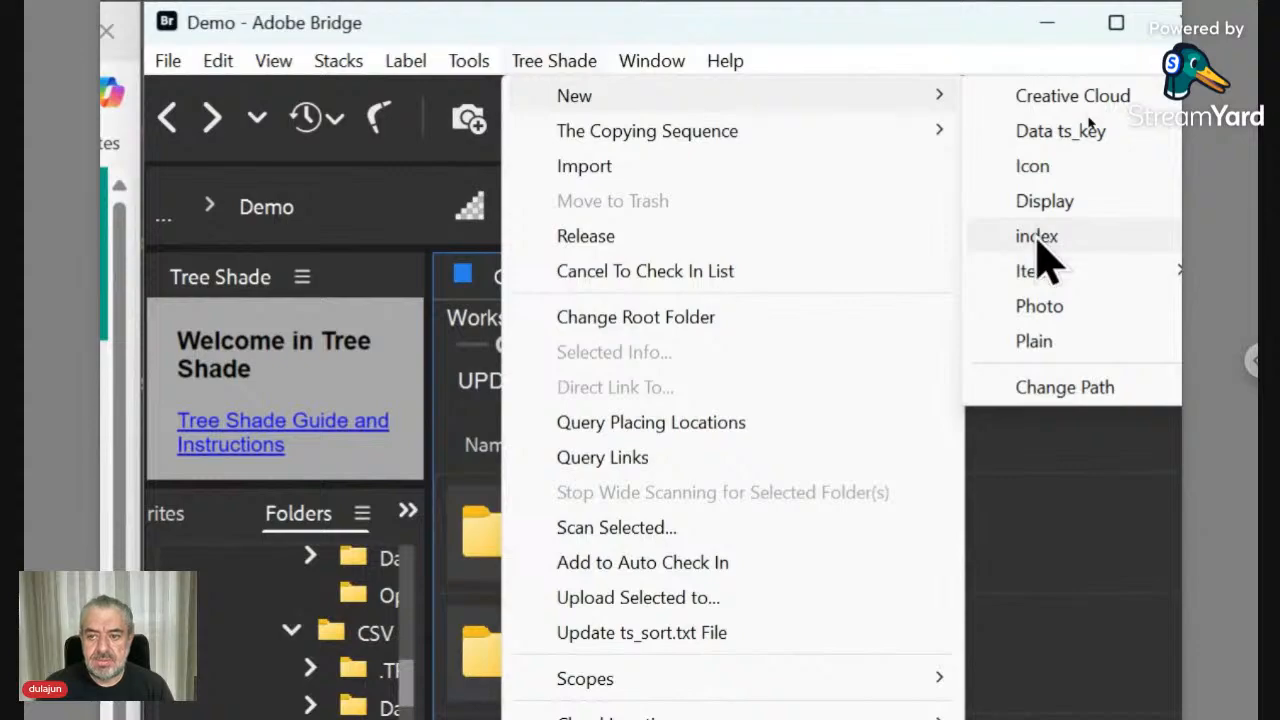
click(1037, 240)
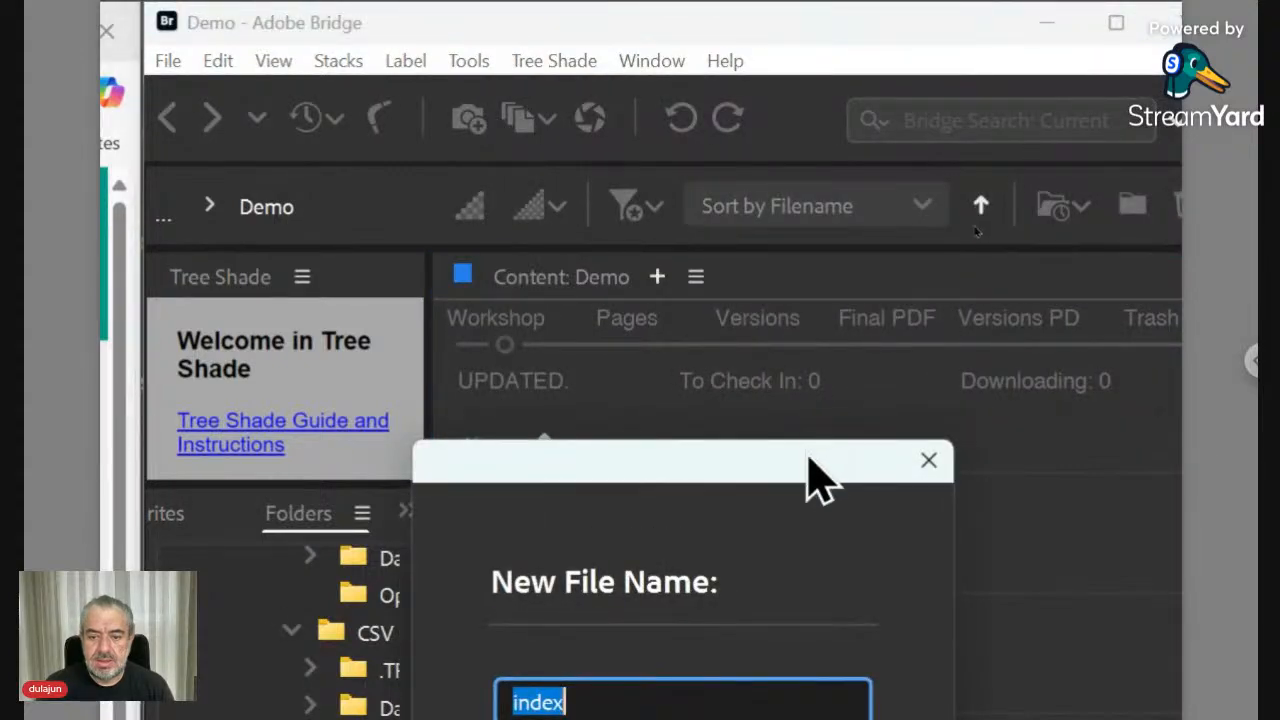
drag(820, 477, 894, 214)
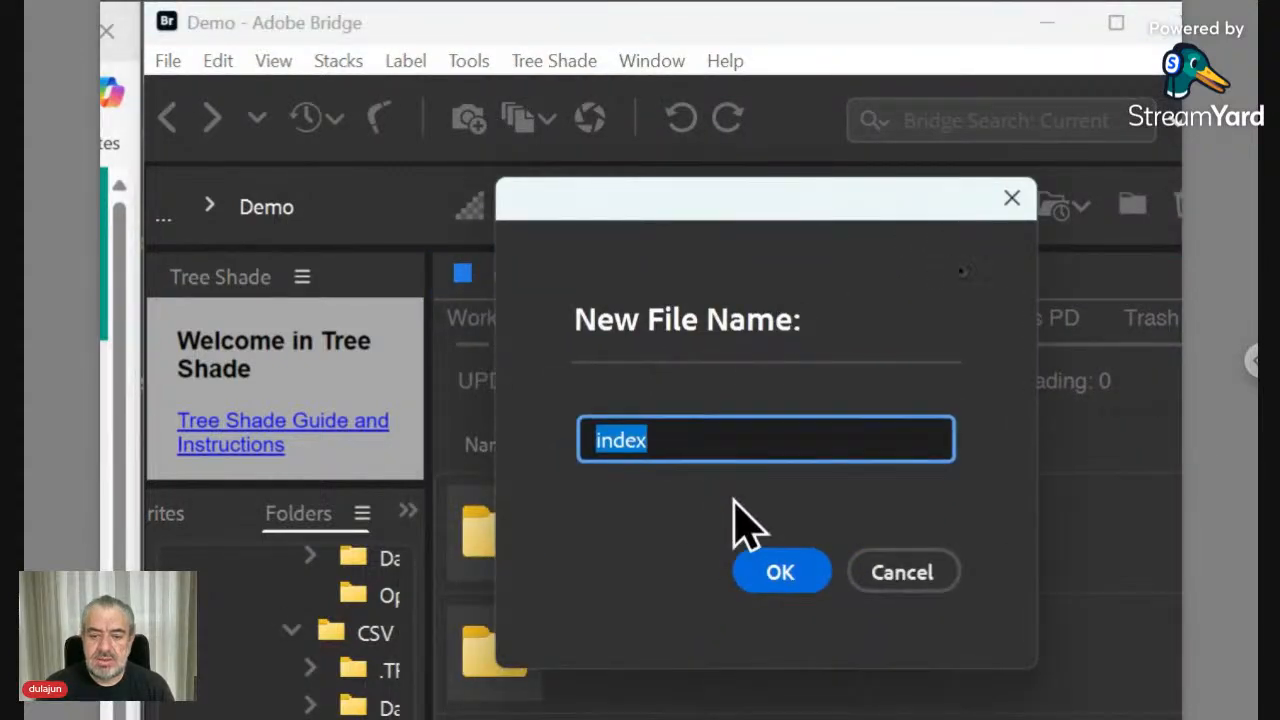
click(784, 575)
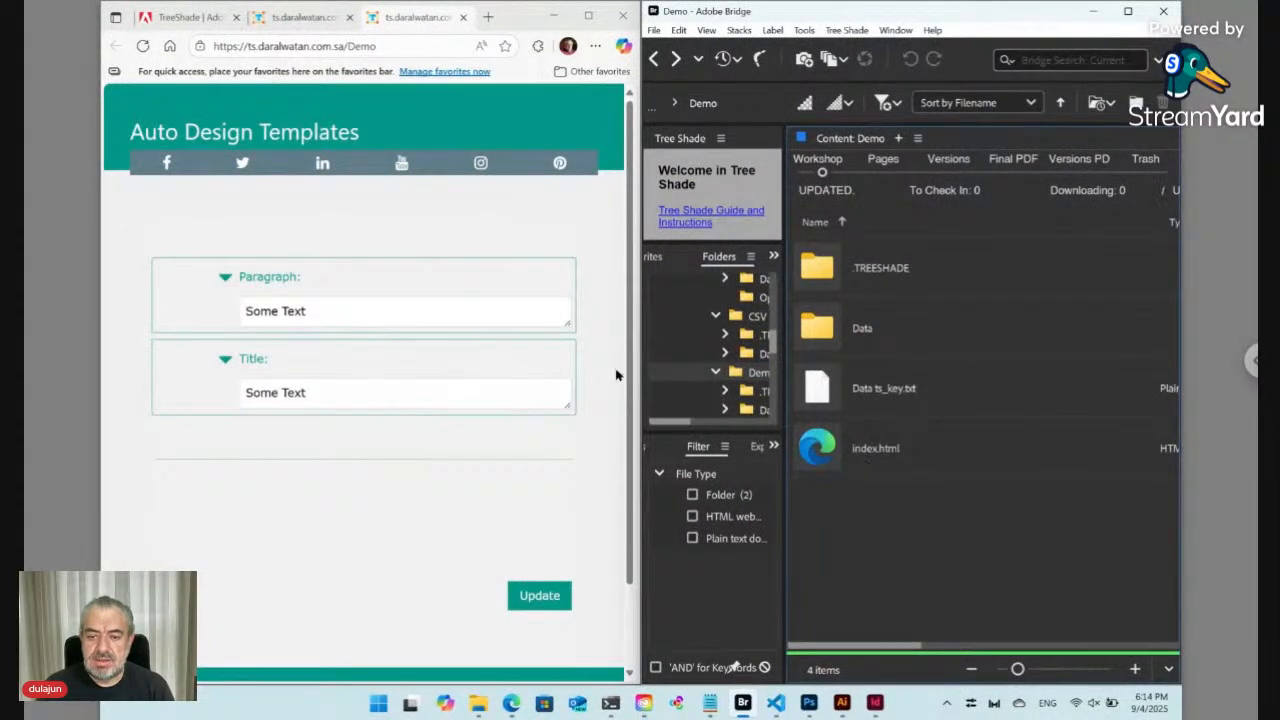
Reload the online form in the browser, maximize the window and open the web page beside the form.
click(145, 47)
click(145, 47)
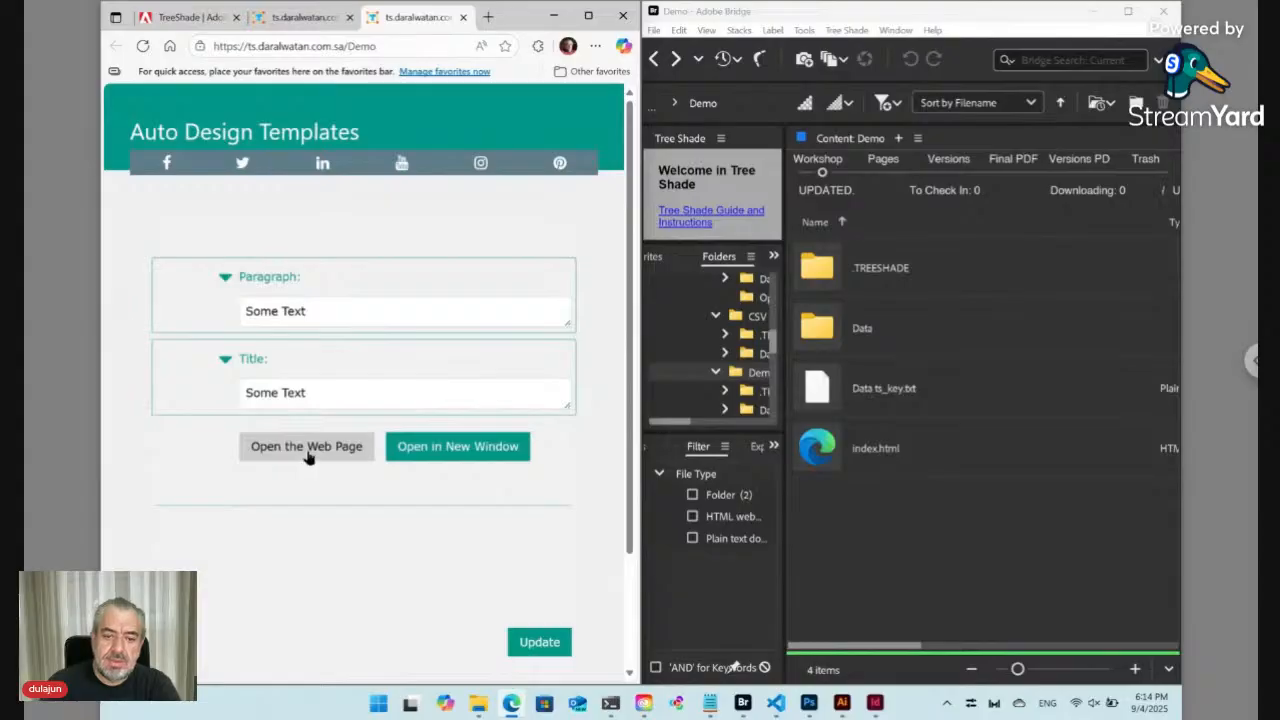
click(592, 14)
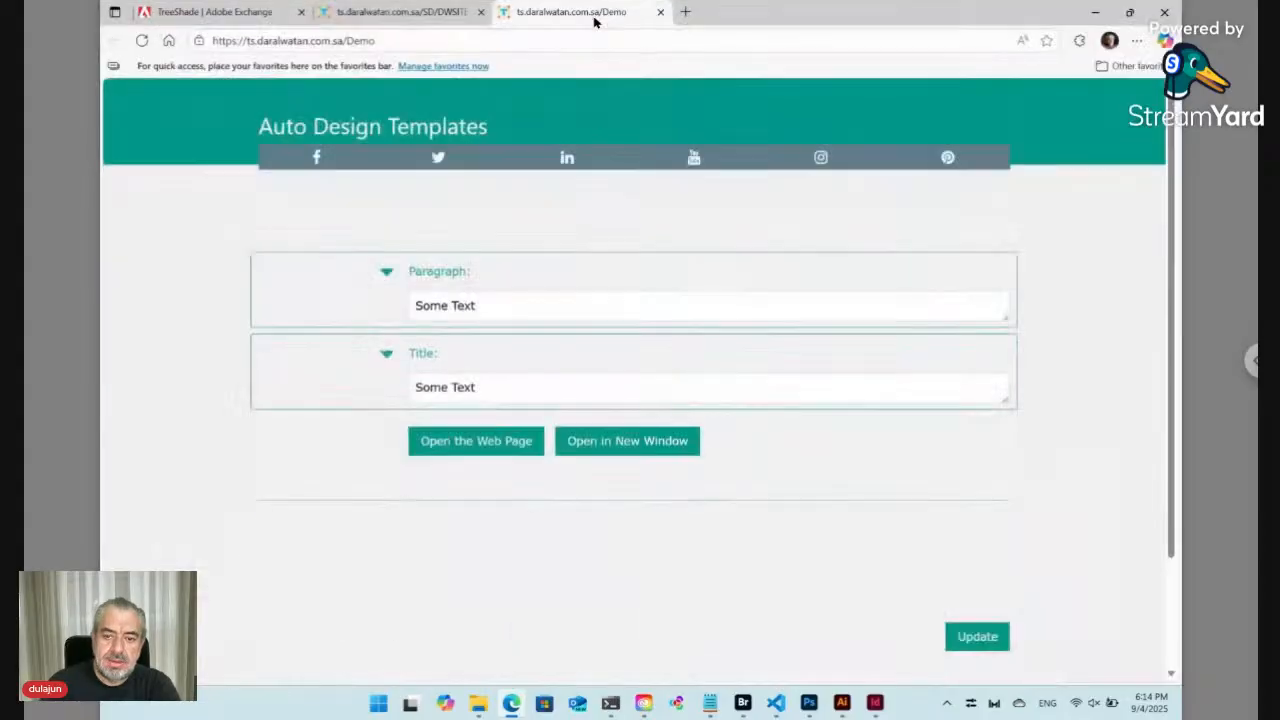
click(478, 444)
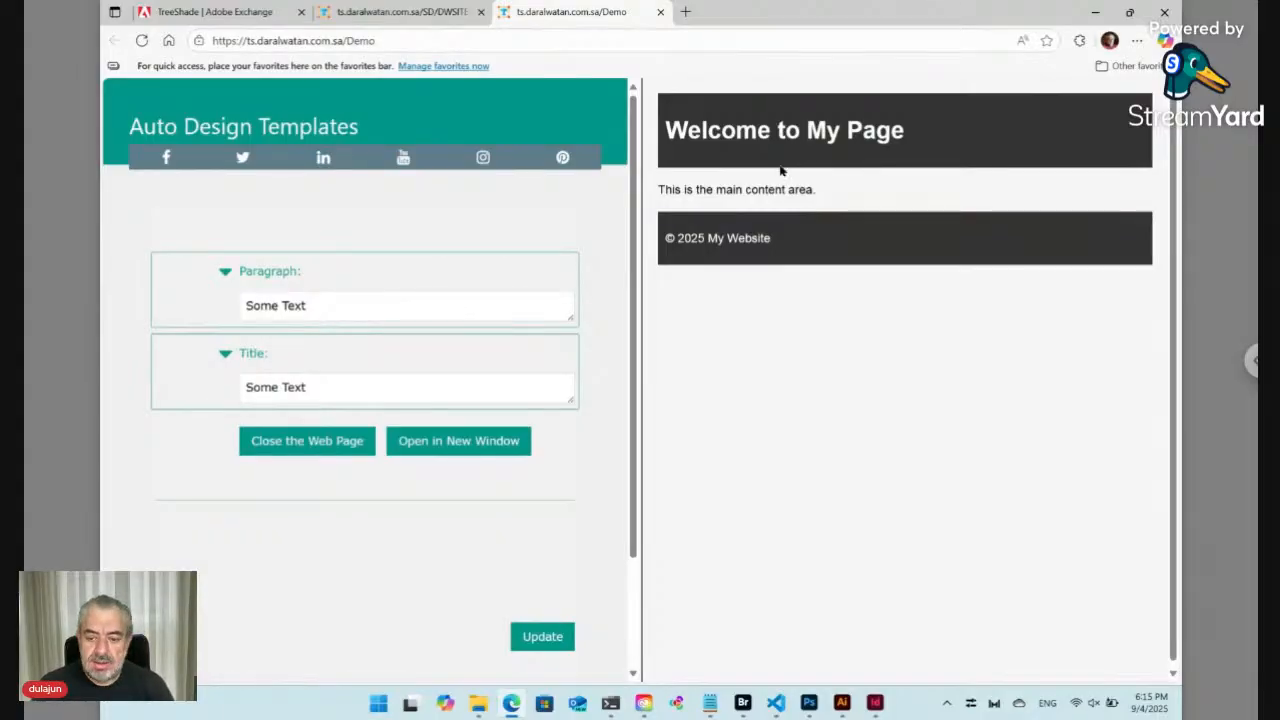
Open index.html from the Demo folder in Bridge for editing in Visual Studio Code.
click(742, 704)
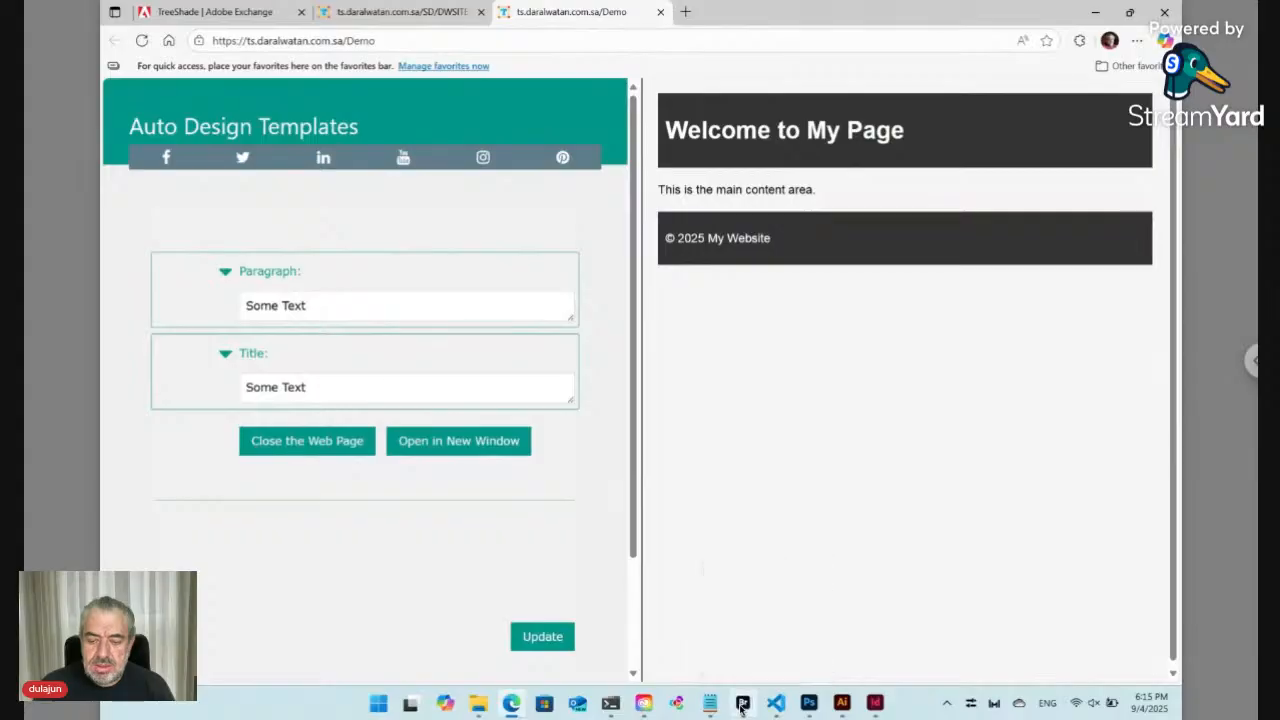
click(829, 452)
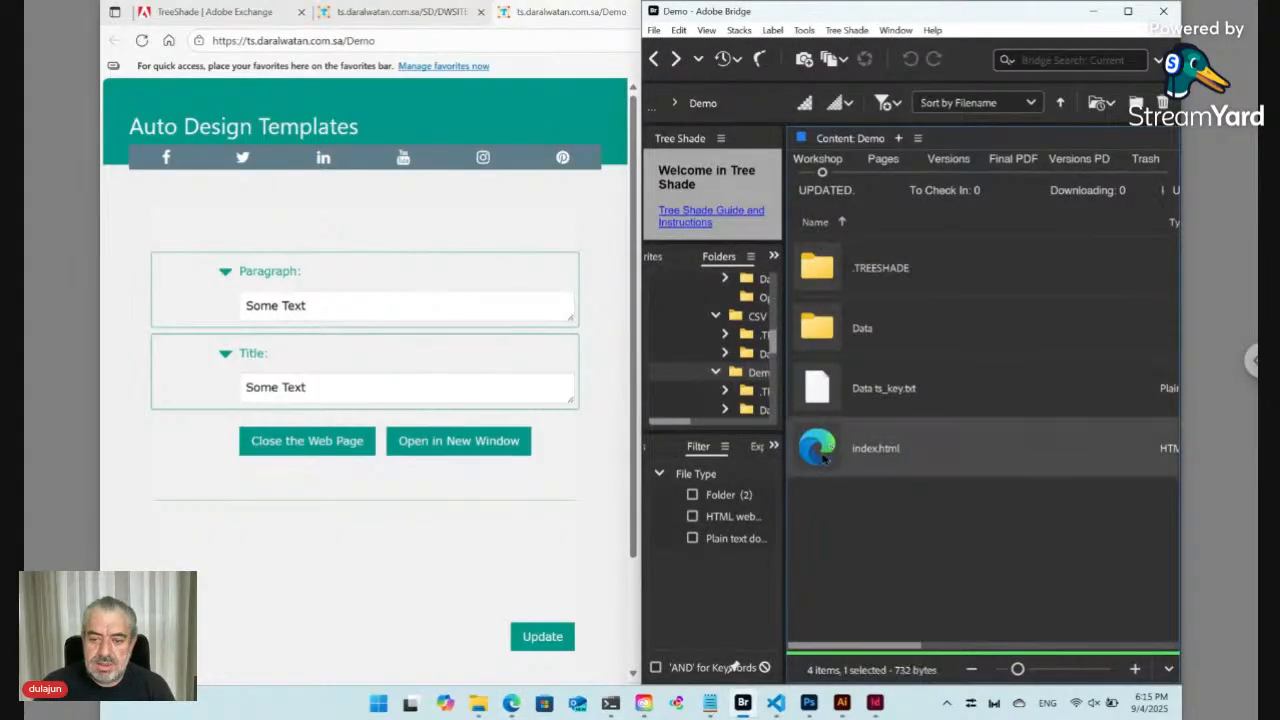
drag(843, 467, 643, 346)
key(alt+Tab)
key(alt+Tab)
key(alt+Tab)
key(alt+Tab)
key(alt+Tab)
key(alt+Tab)
key(alt+Tab)
key(alt+Tab)
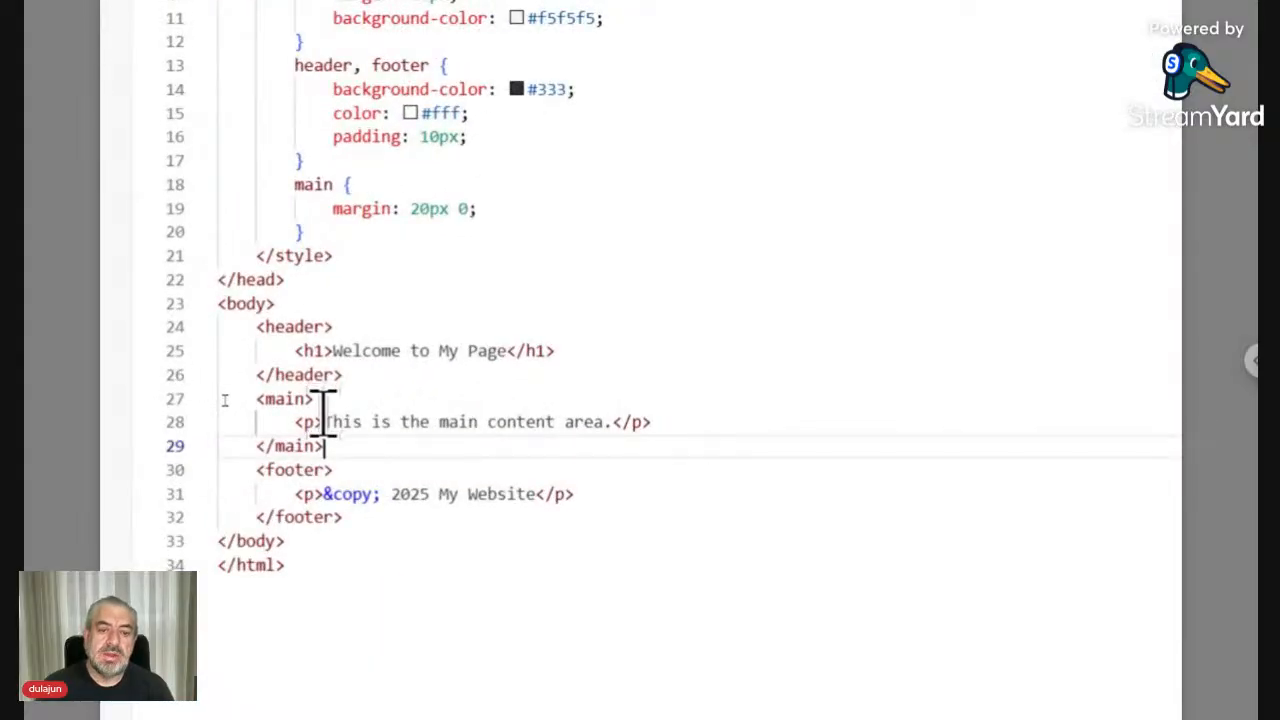
Replace the h1 heading text "Welcome to My Page" with an empty <ts></ts> tag pair.
drag(324, 421, 580, 421)
click(500, 351)
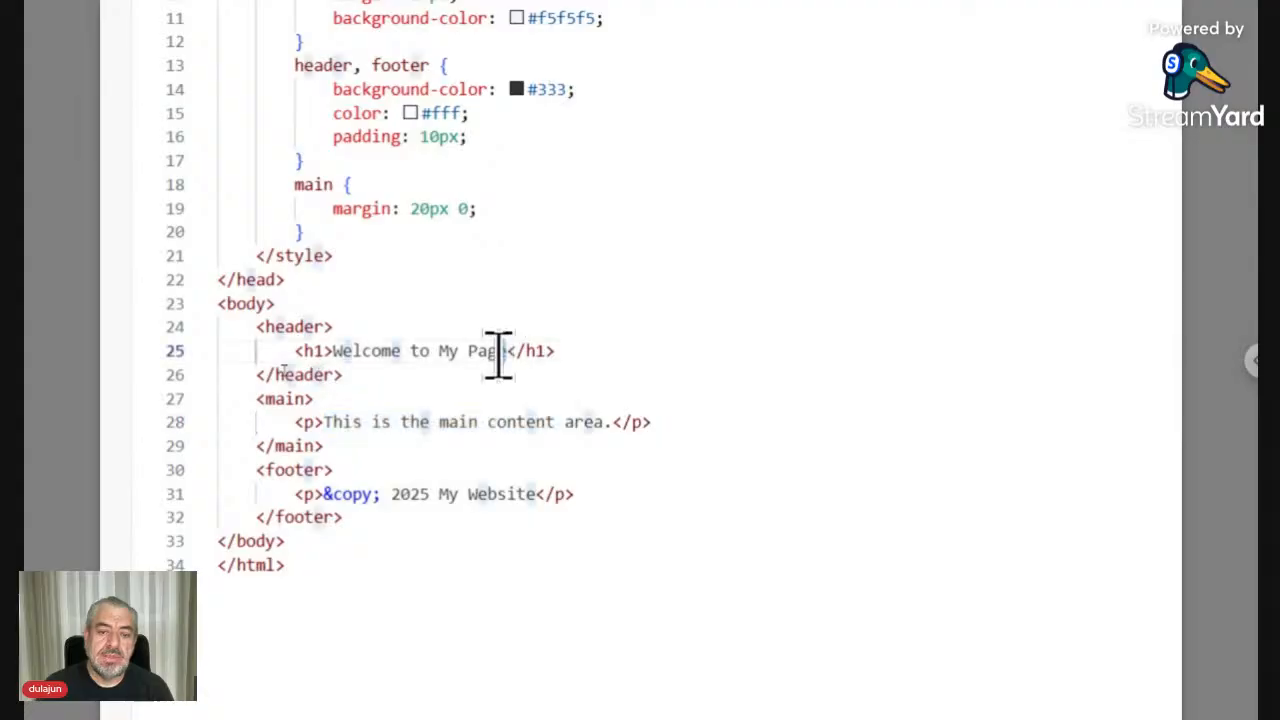
drag(505, 351, 333, 350)
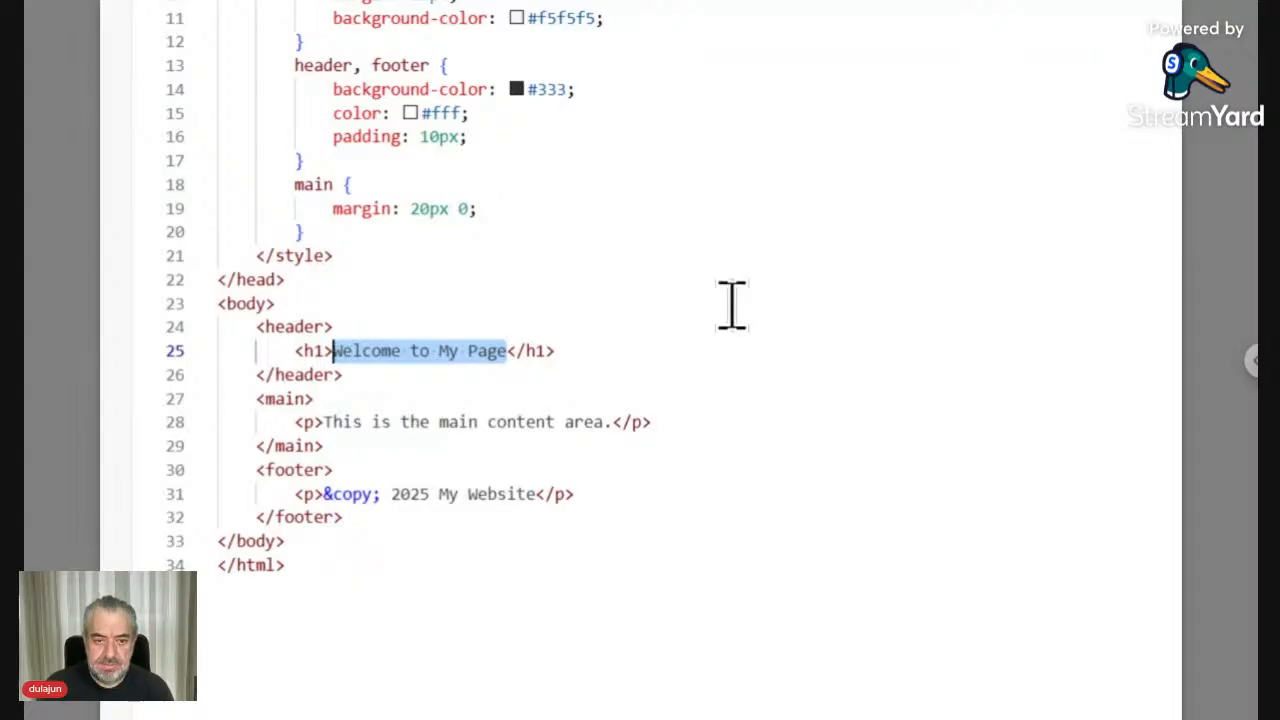
text(<h1><ts>)
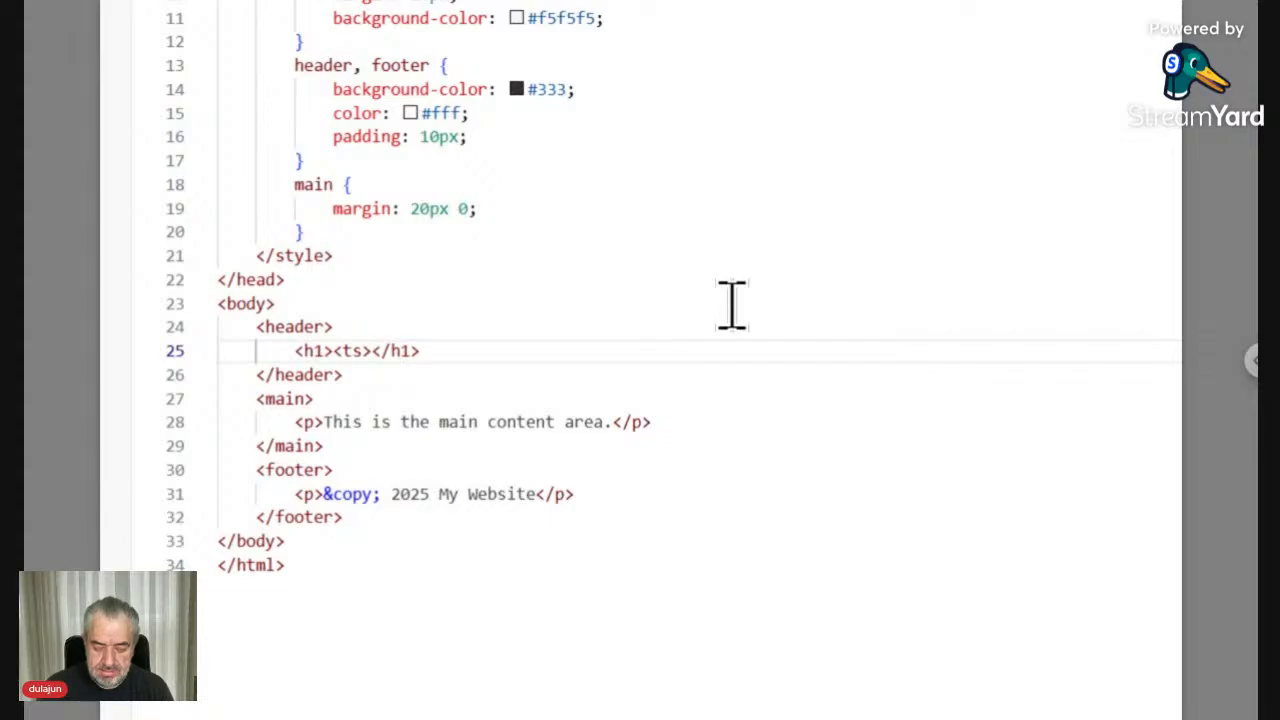
text(<)
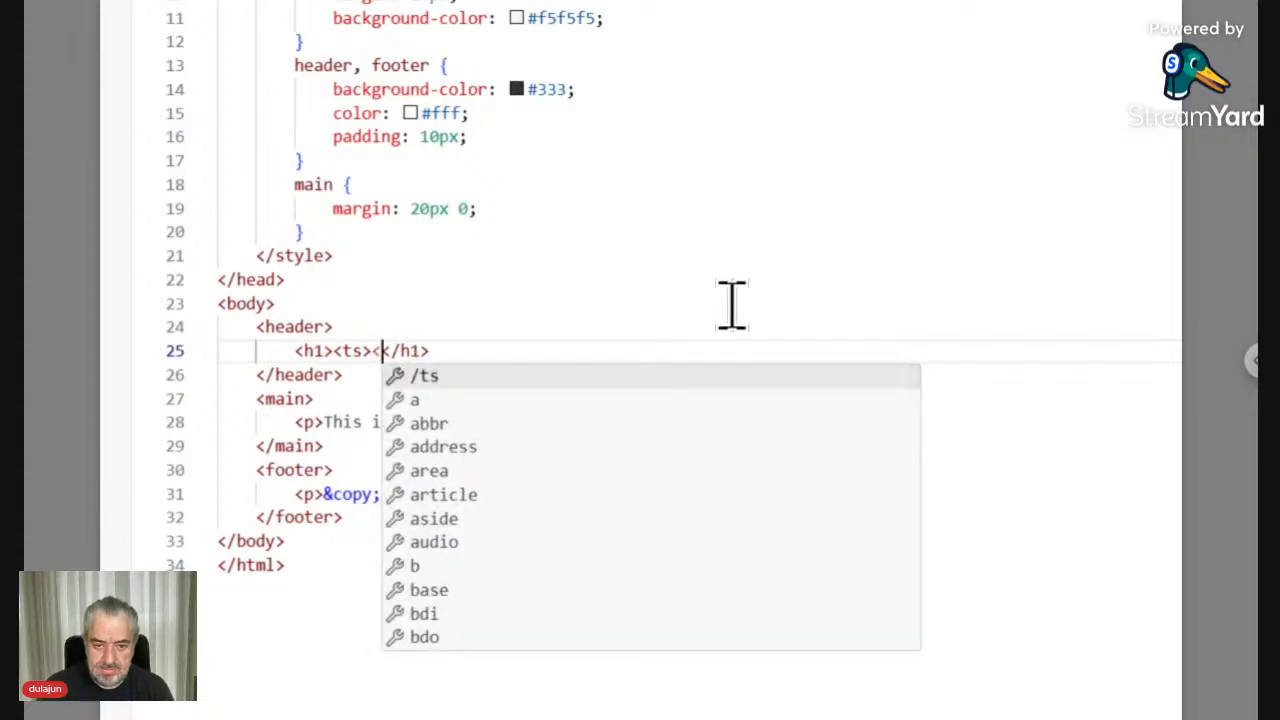
key(Return)
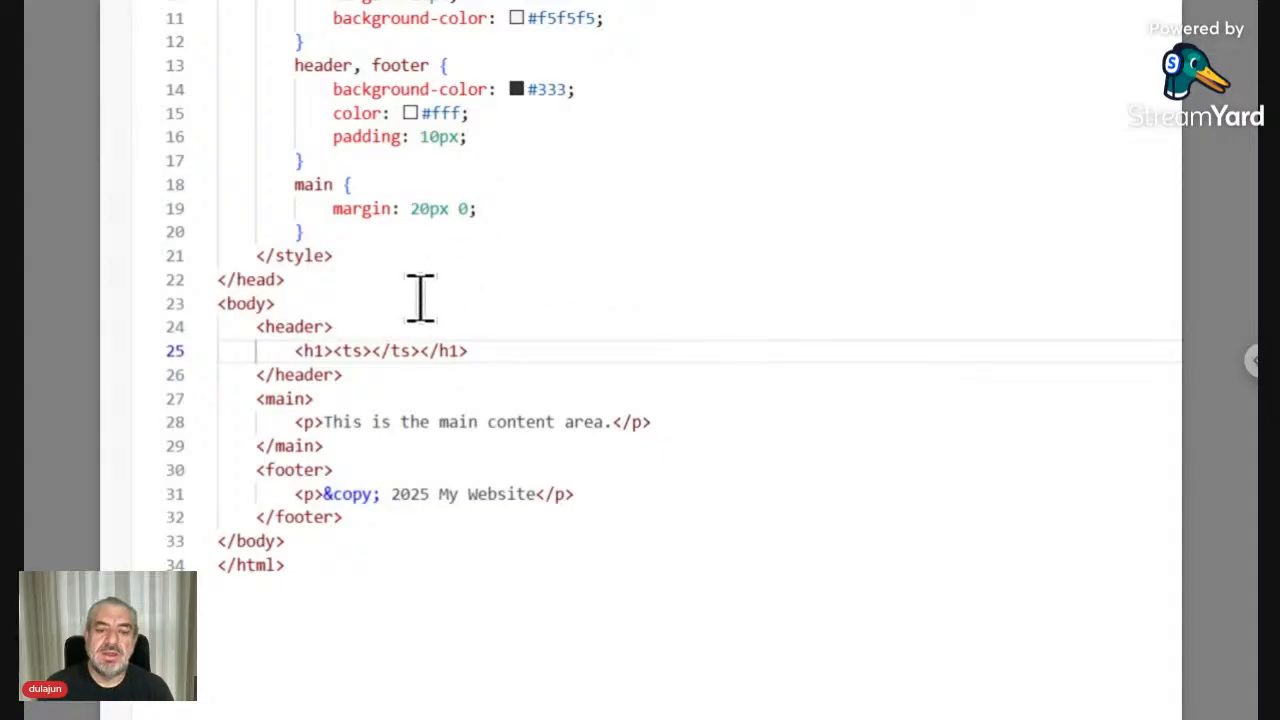
Enter the relative path ./Data between the ts tags in the h1 heading.
key(Left)
key(Left)
key(Left)
key(Left)
key(Left)
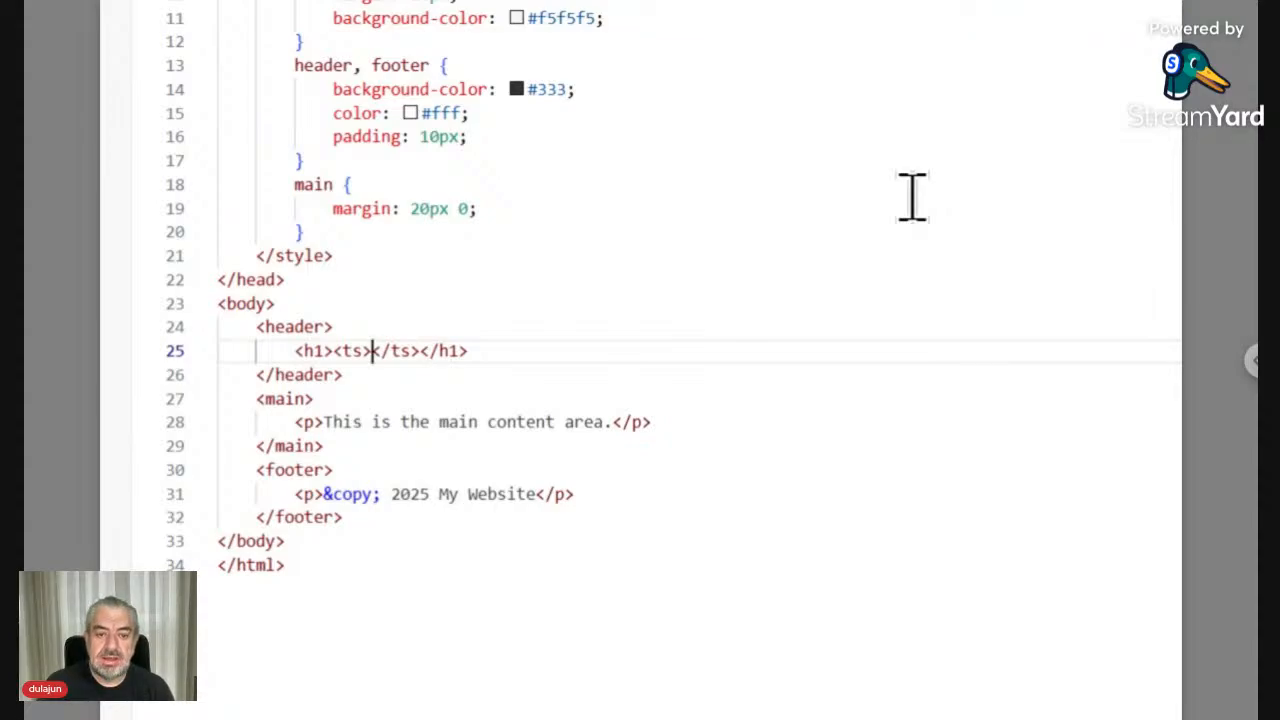
text(.)
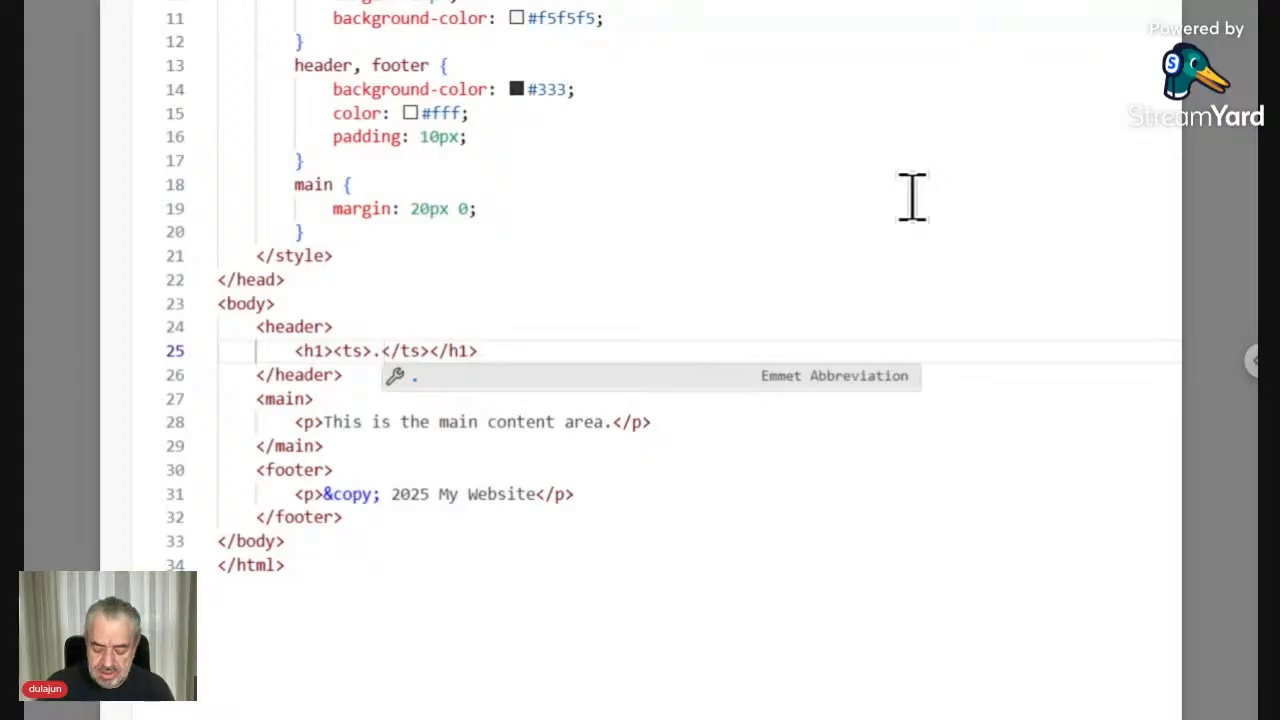
text(/)
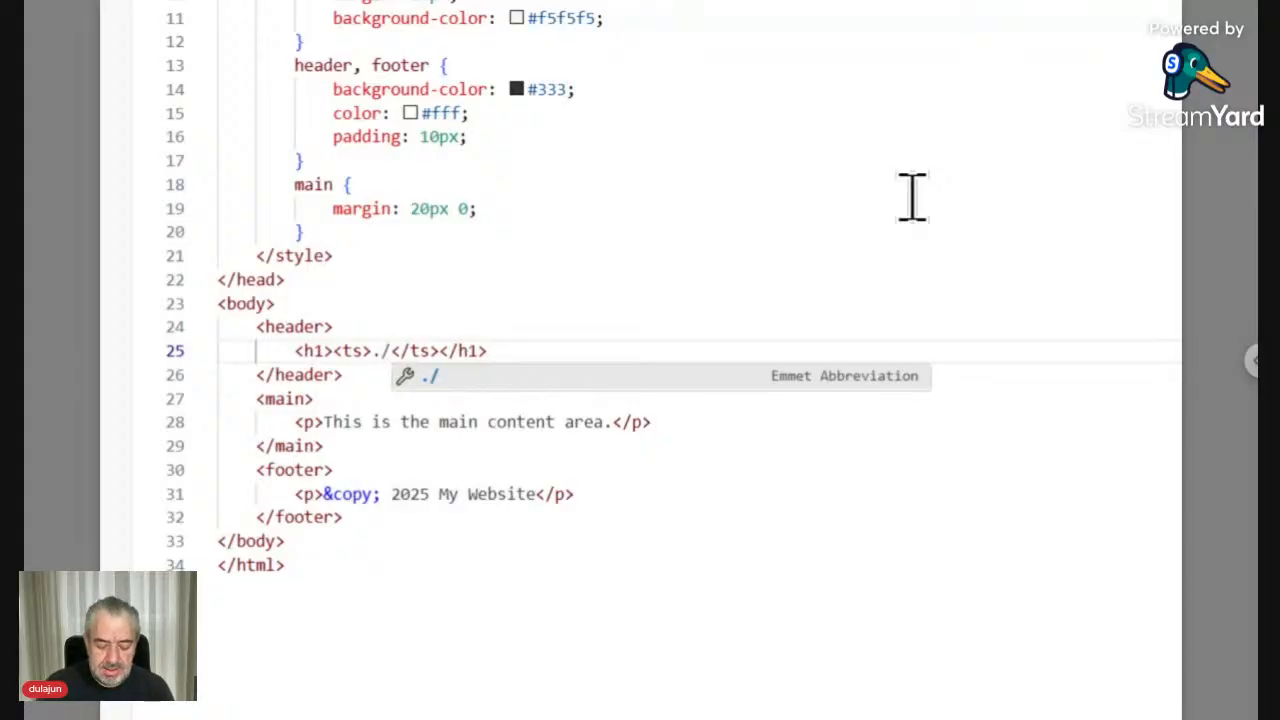
text(Data)
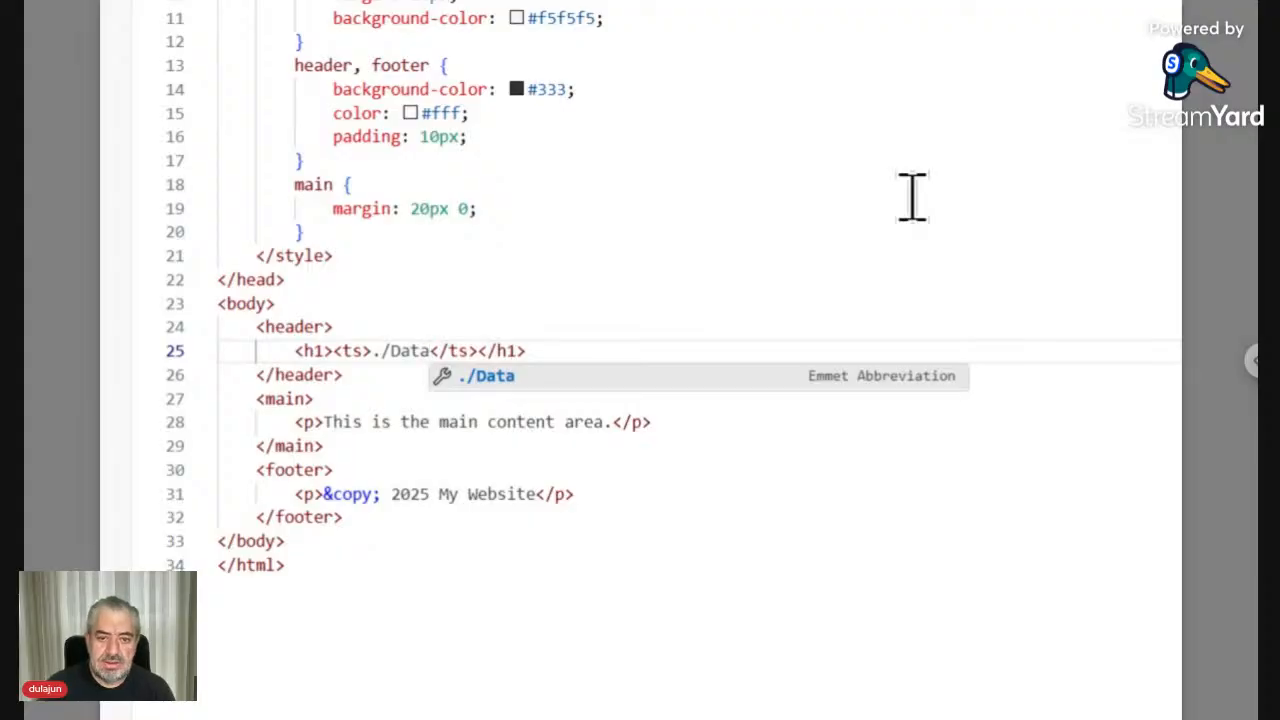
Switch to Bridge and open the Data folder to check its file names, with the code editor placed beside it.
key(alt+Tab)
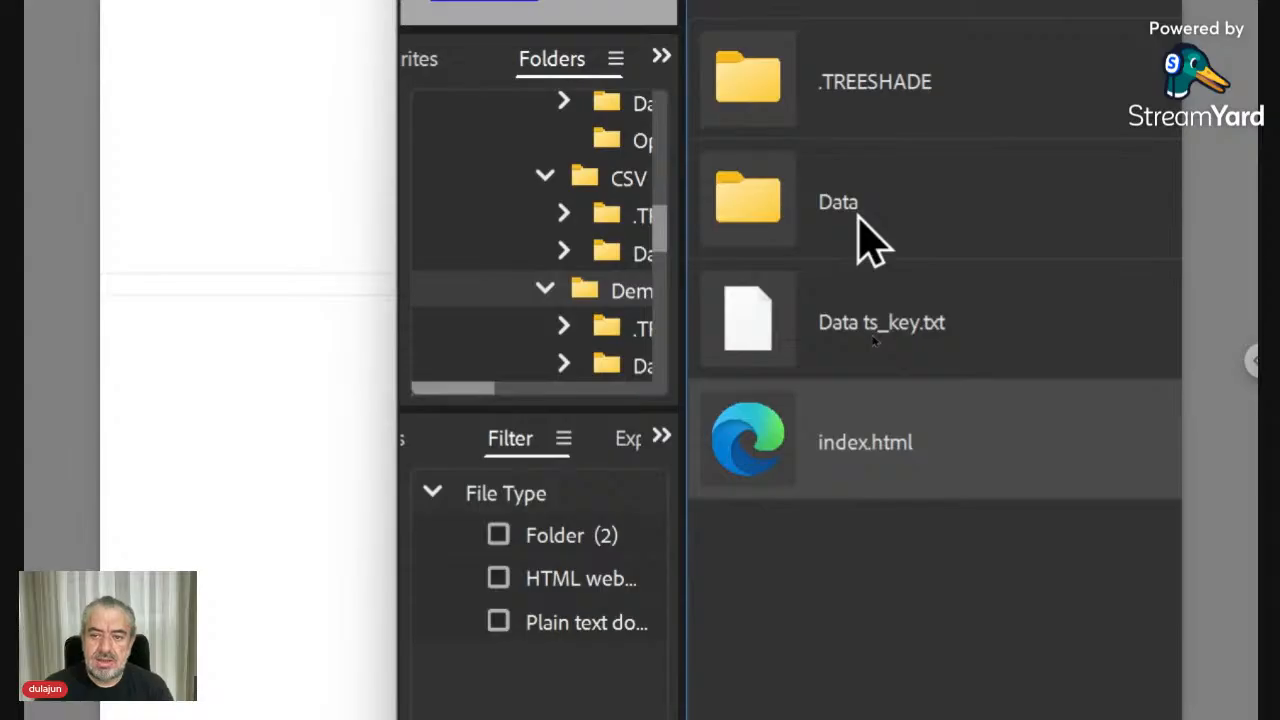
double_click(797, 210)
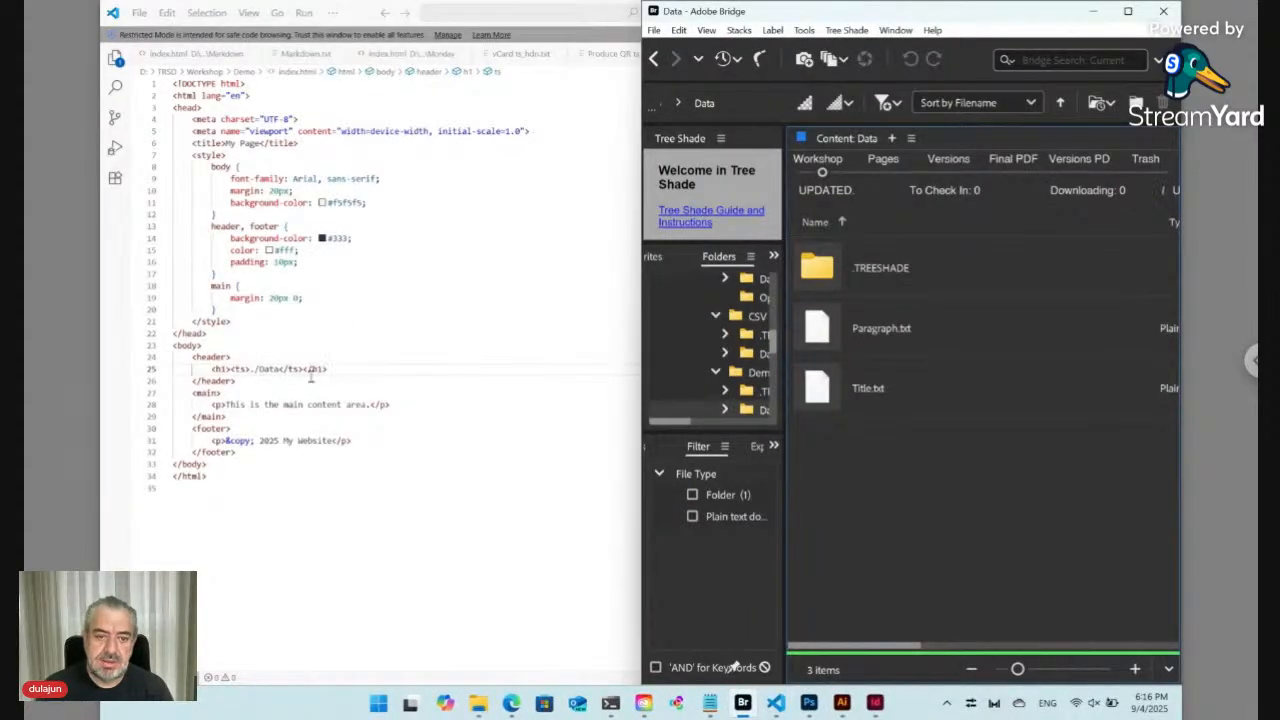
click(279, 369)
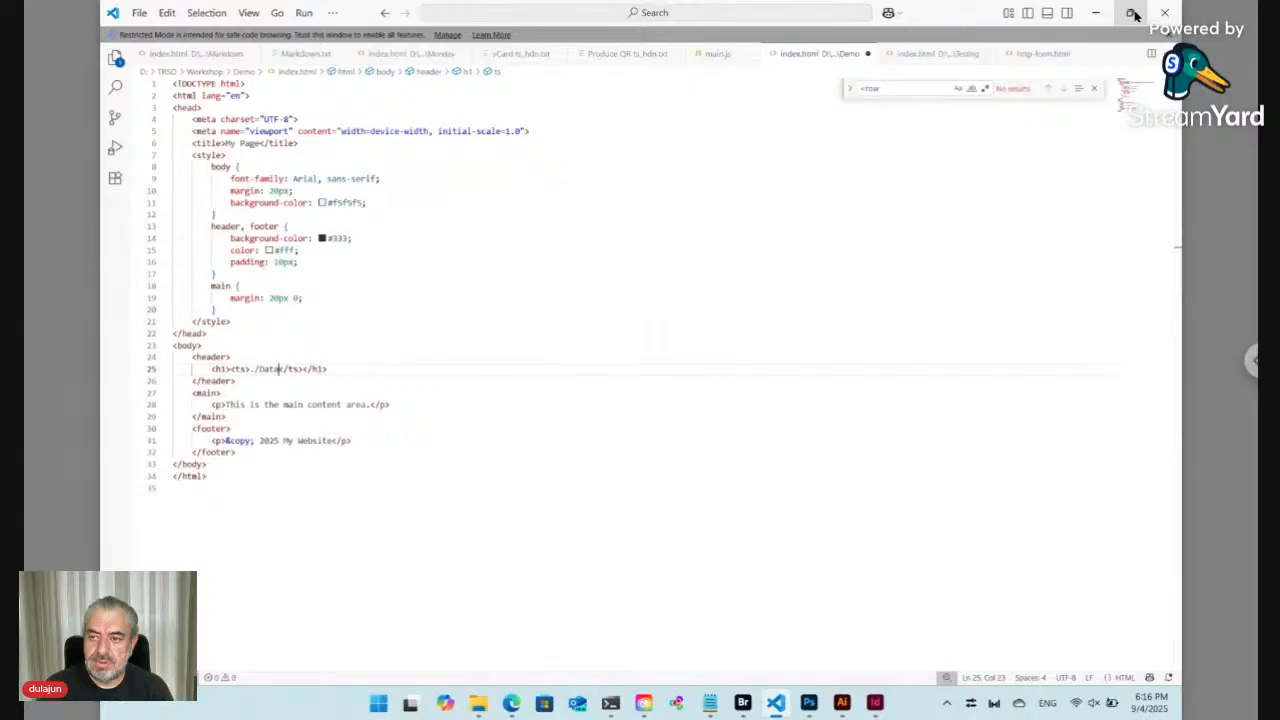
mouse_move(1135, 14)
click(1040, 58)
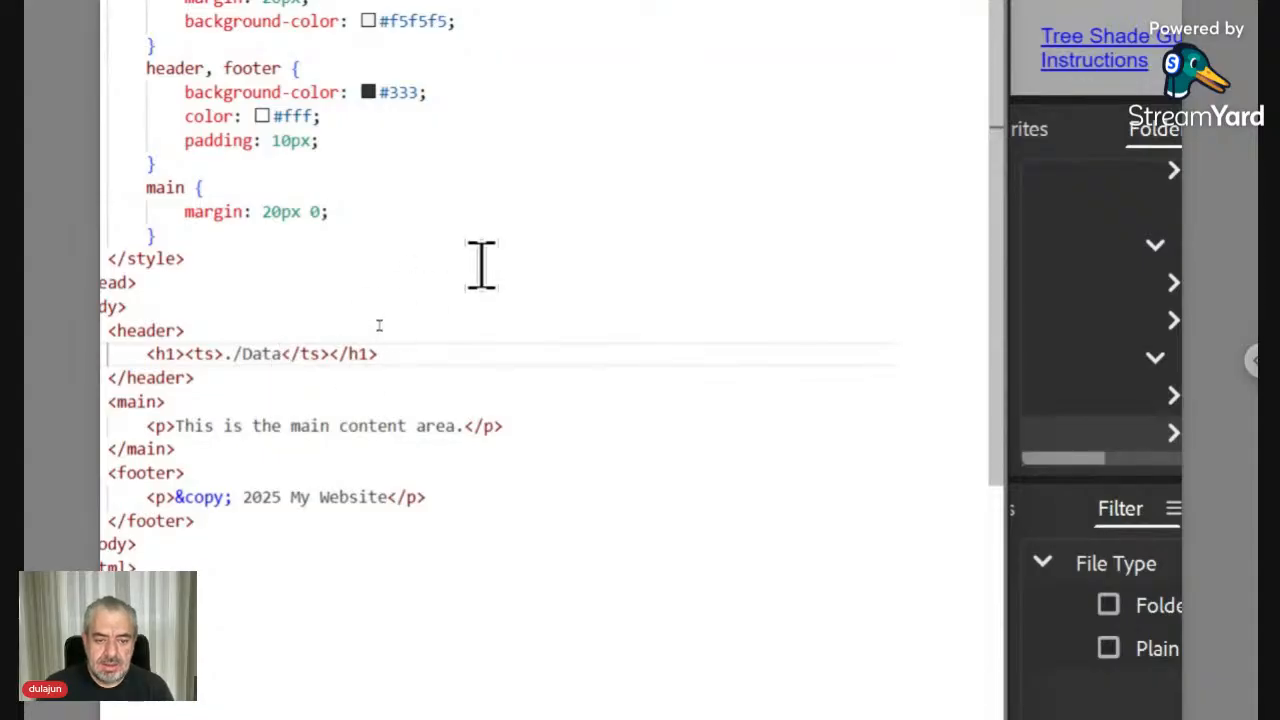
Extend the path in the heading's ts tag to ./Data/T.+ and save index.html.
text(/)
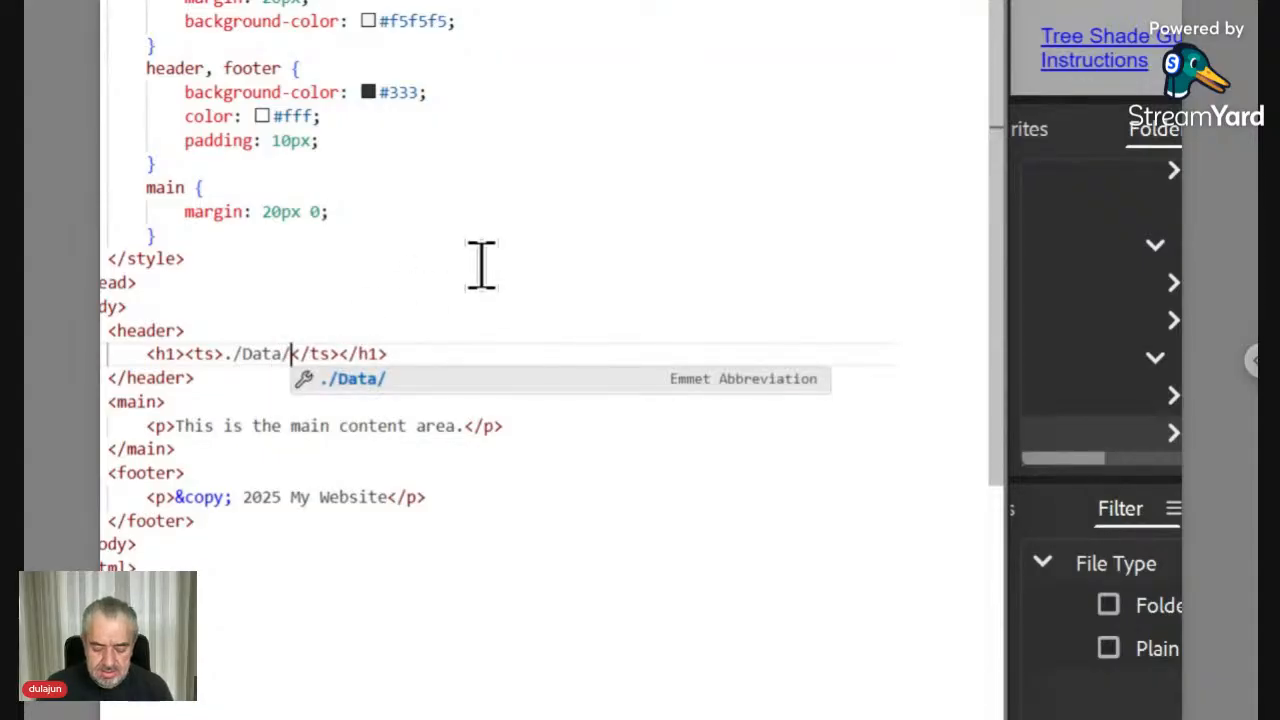
text(Titl)
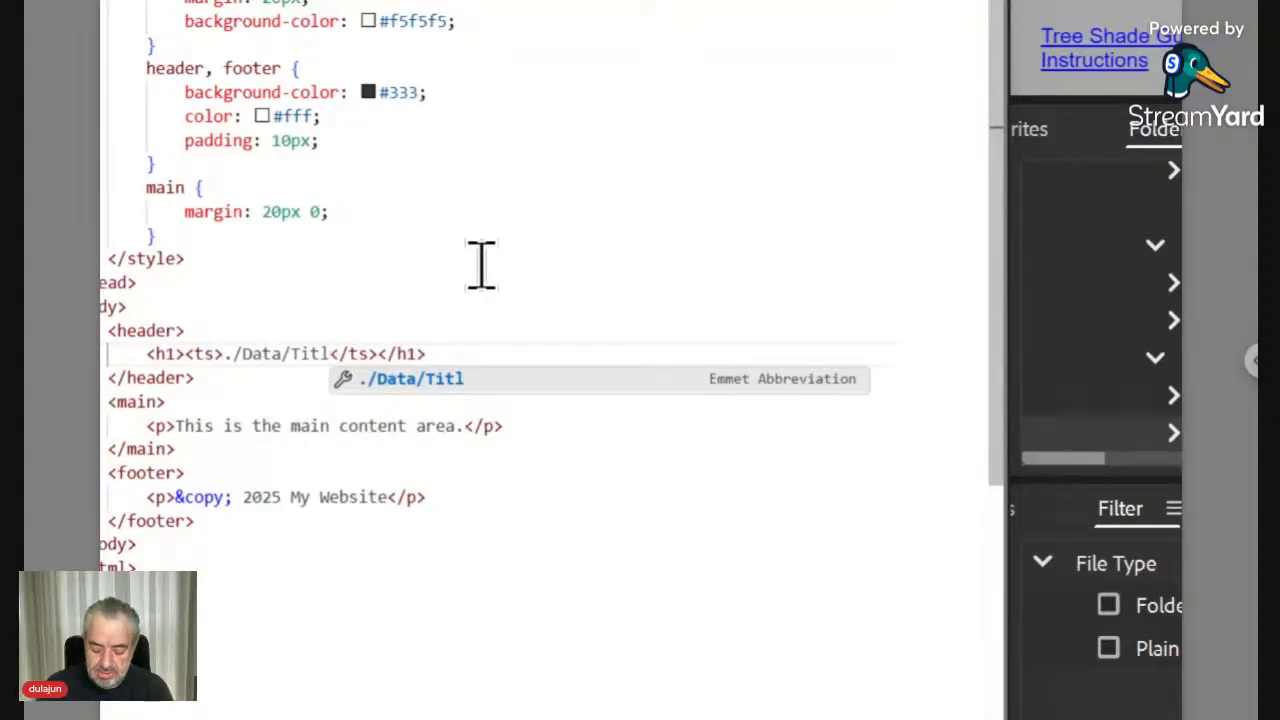
key(BackSpace)
key(BackSpace)
key(BackSpace)
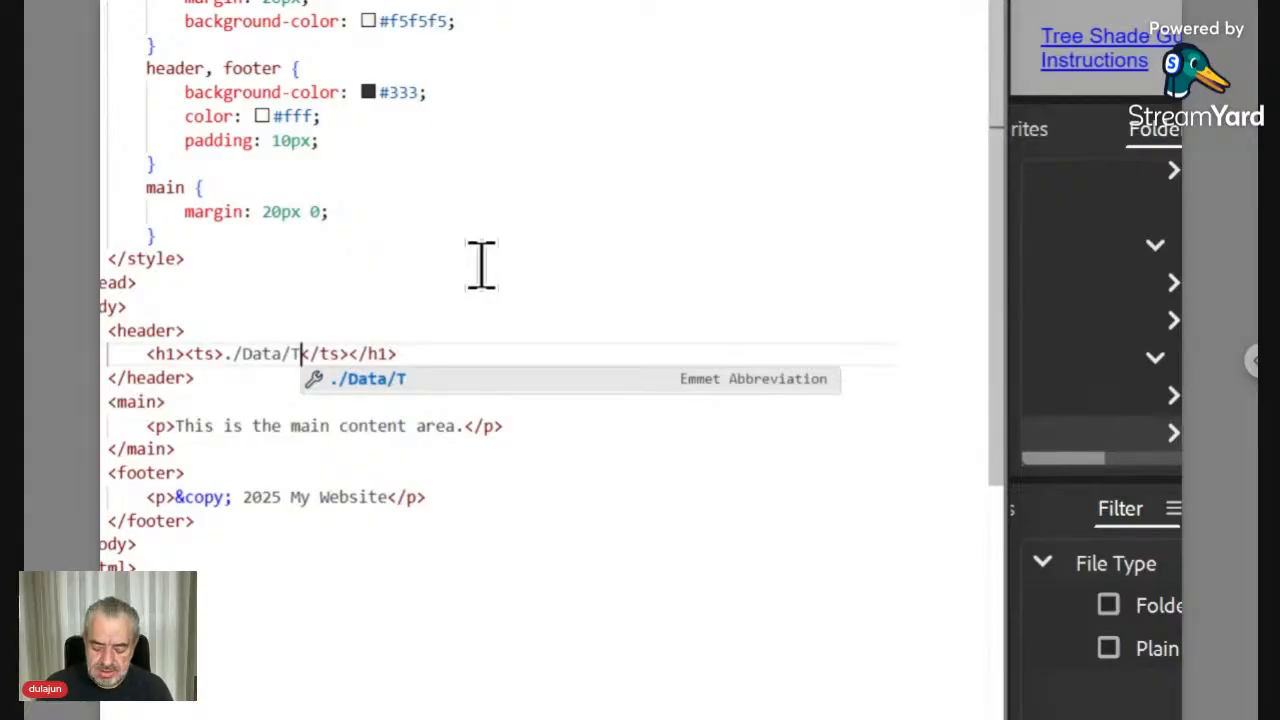
text(.t)
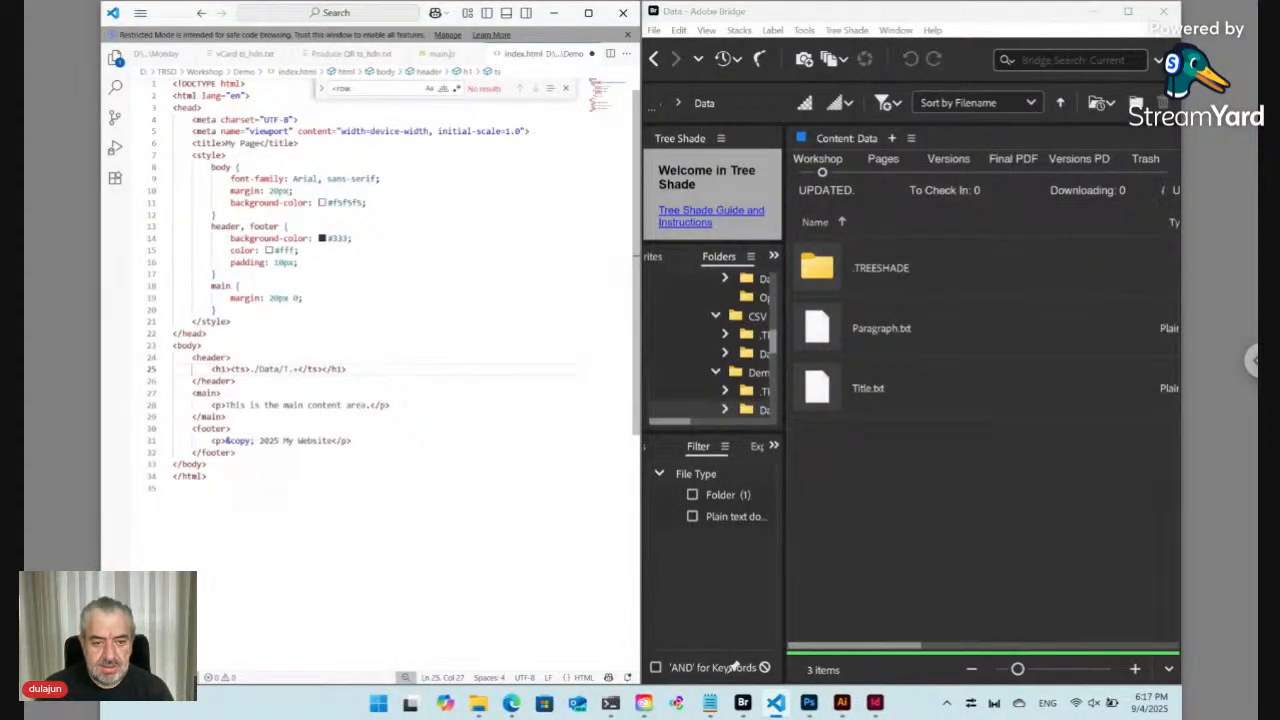
key(ctrl+s)
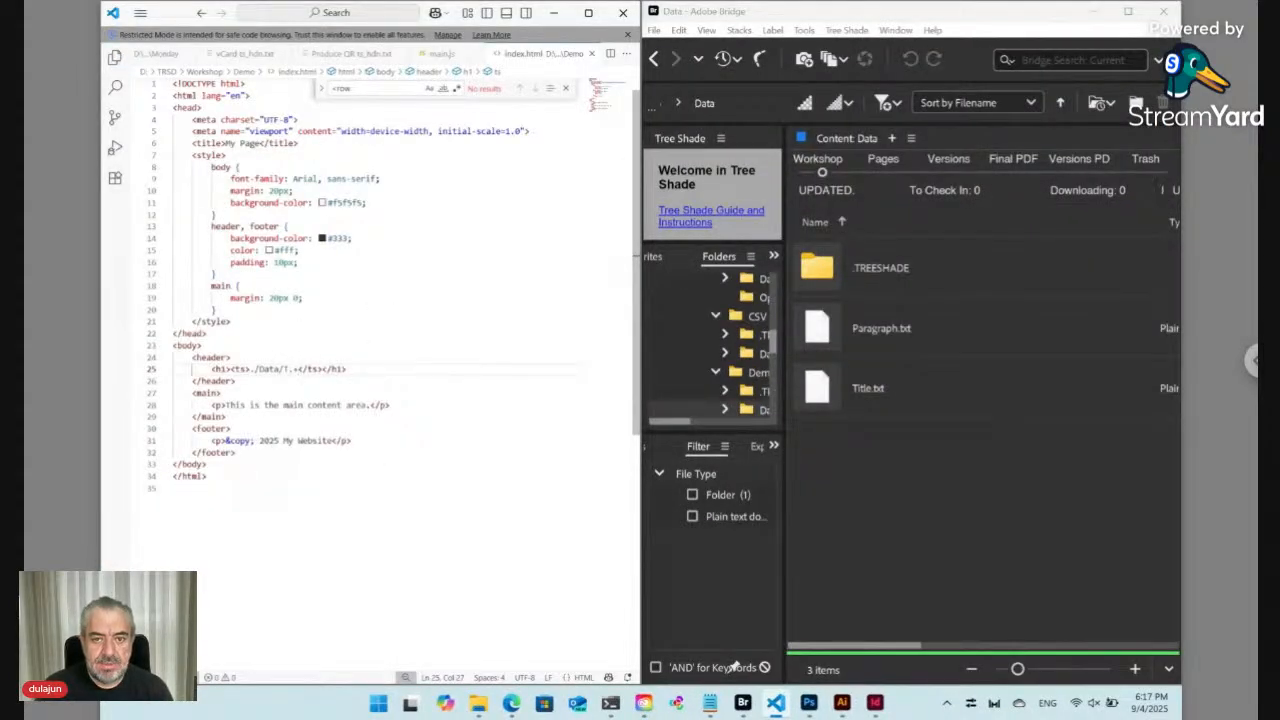
Switch to the browser, close and reopen the web page preview, and examine the path output in the heading.
click(511, 703)
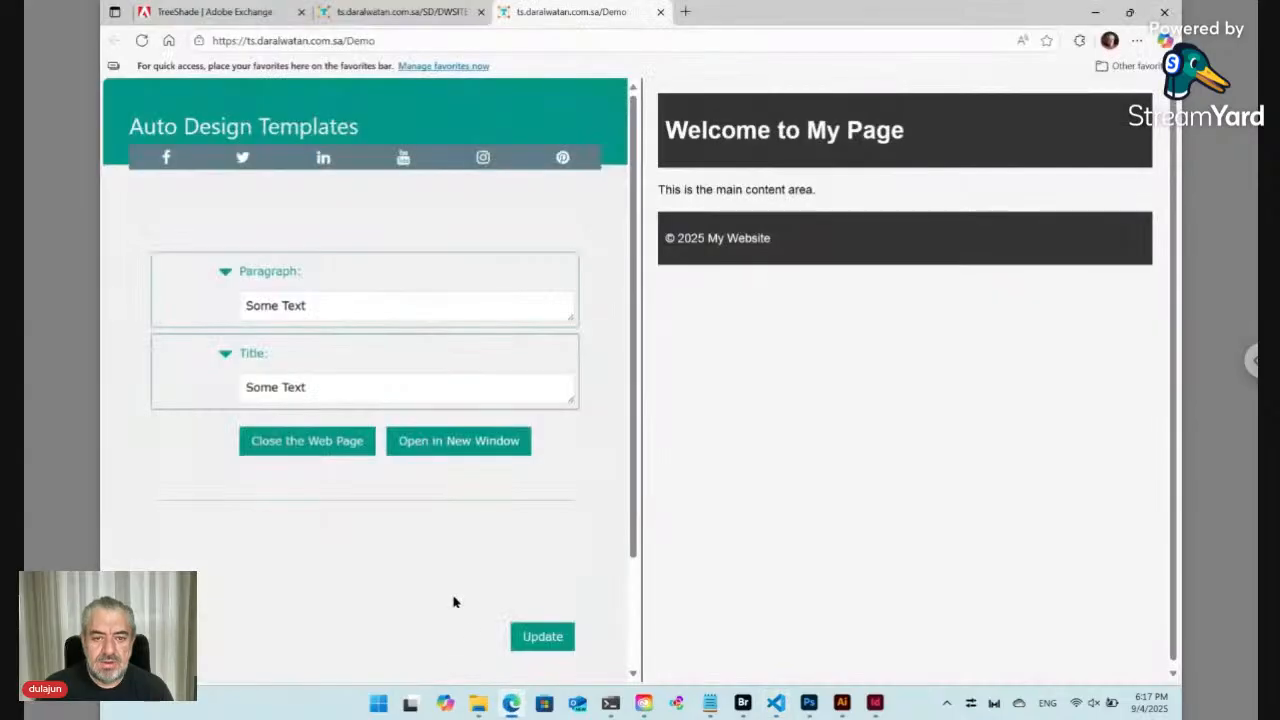
click(335, 443)
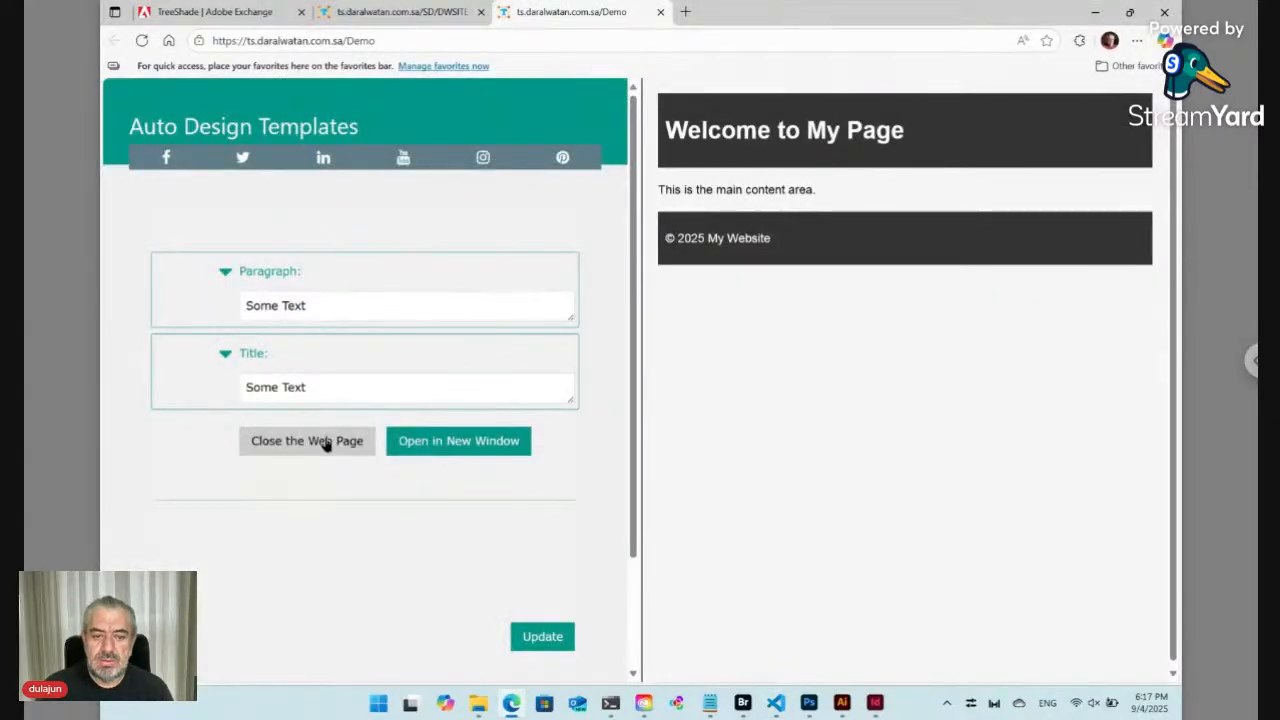
click(326, 445)
click(449, 443)
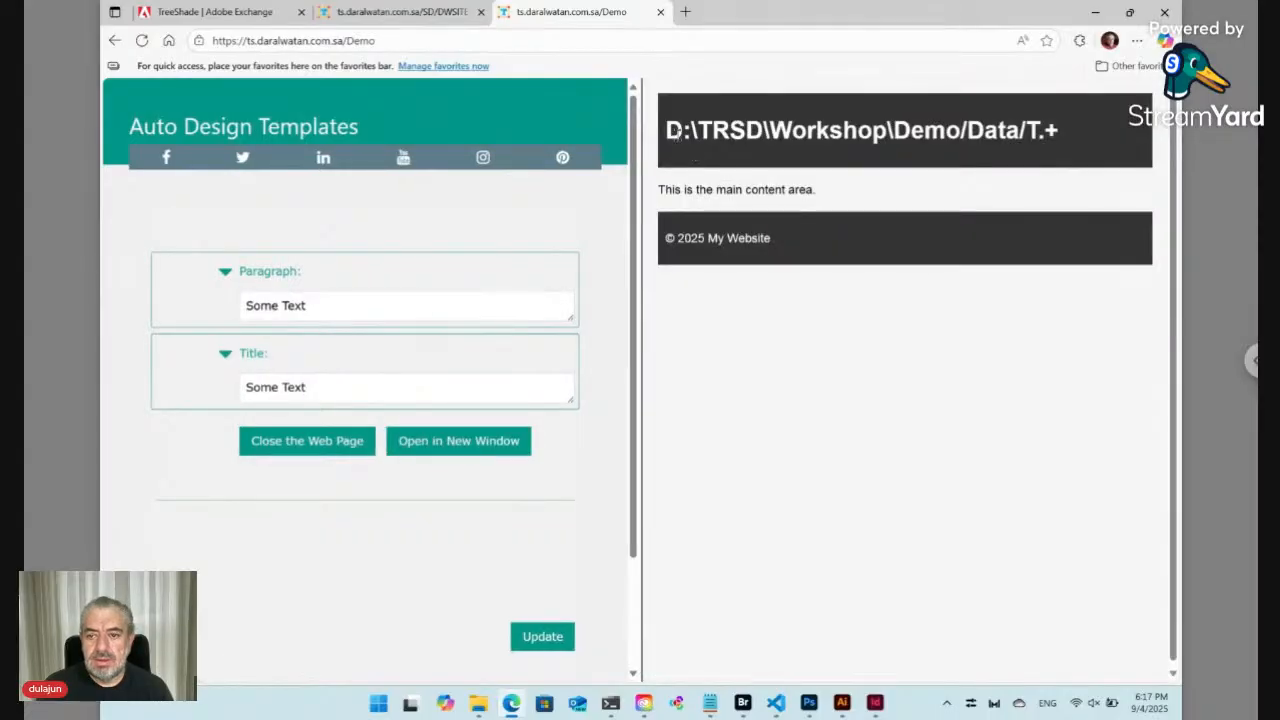
drag(668, 130, 1049, 133)
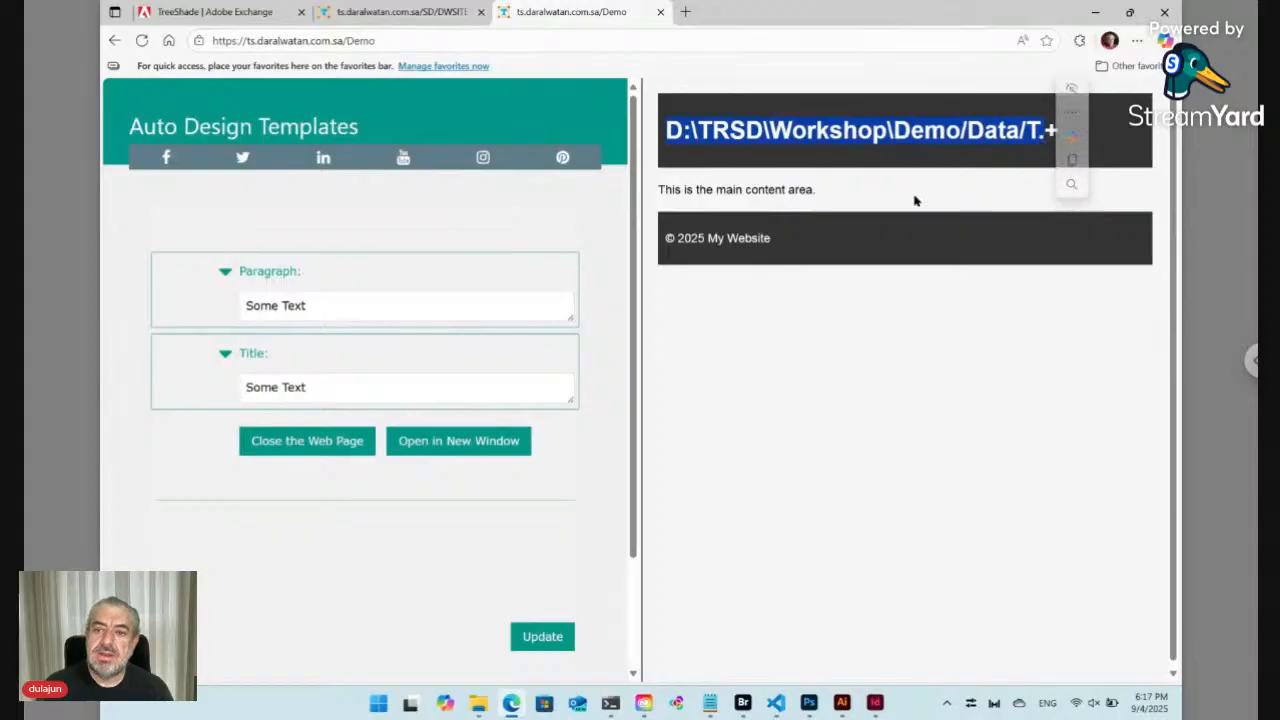
click(796, 249)
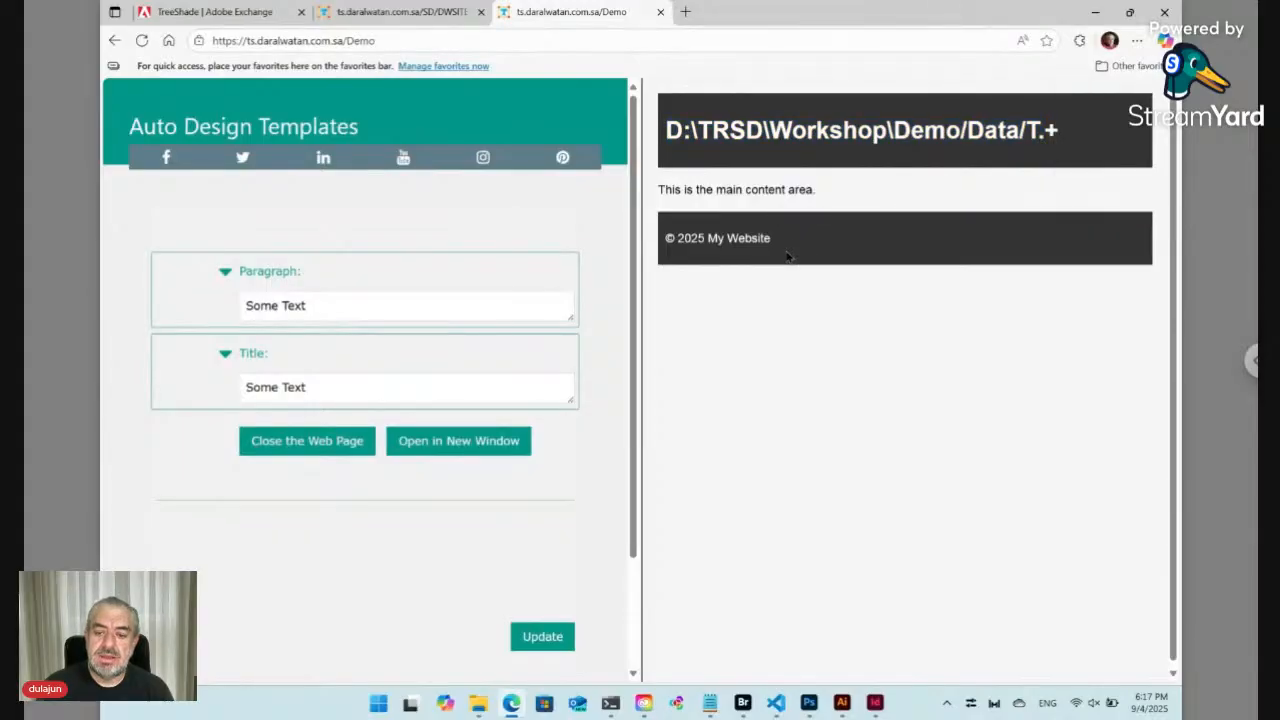
Back in Visual Studio Code, append <place> after ./Data/T.+ inside the heading's ts tag, select the whole tag for review, and save the file.
click(775, 703)
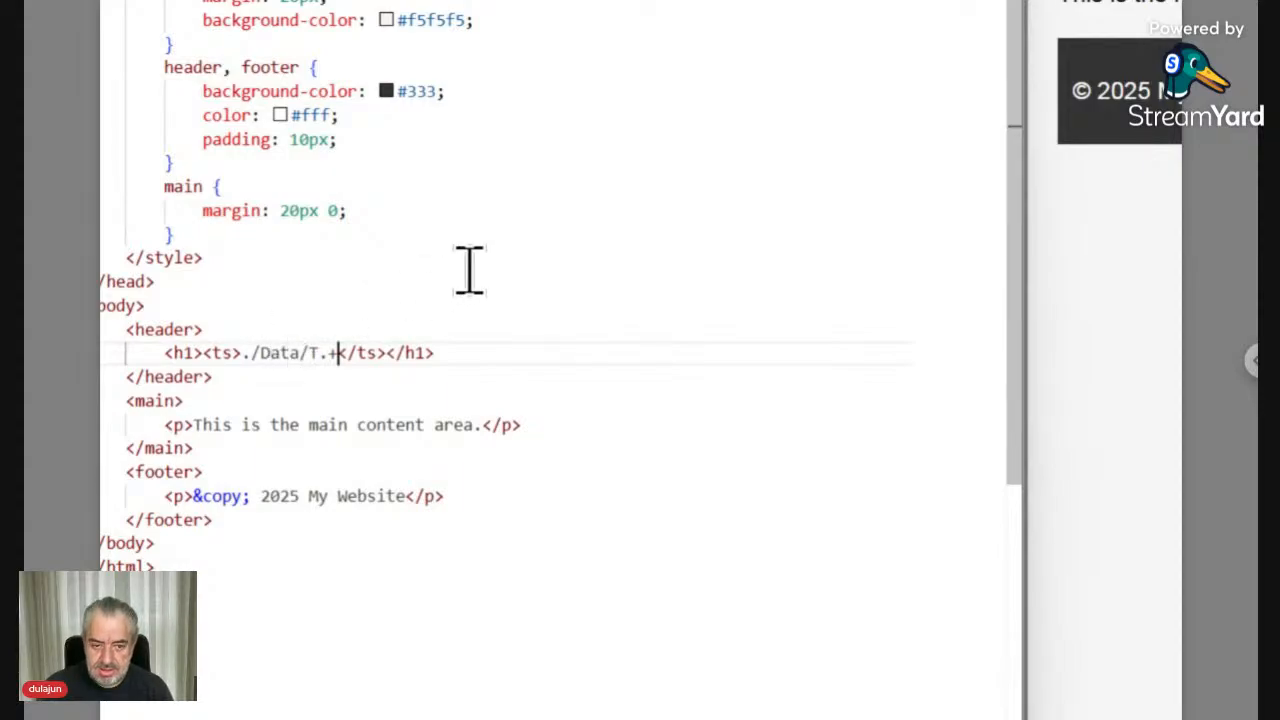
text(<)
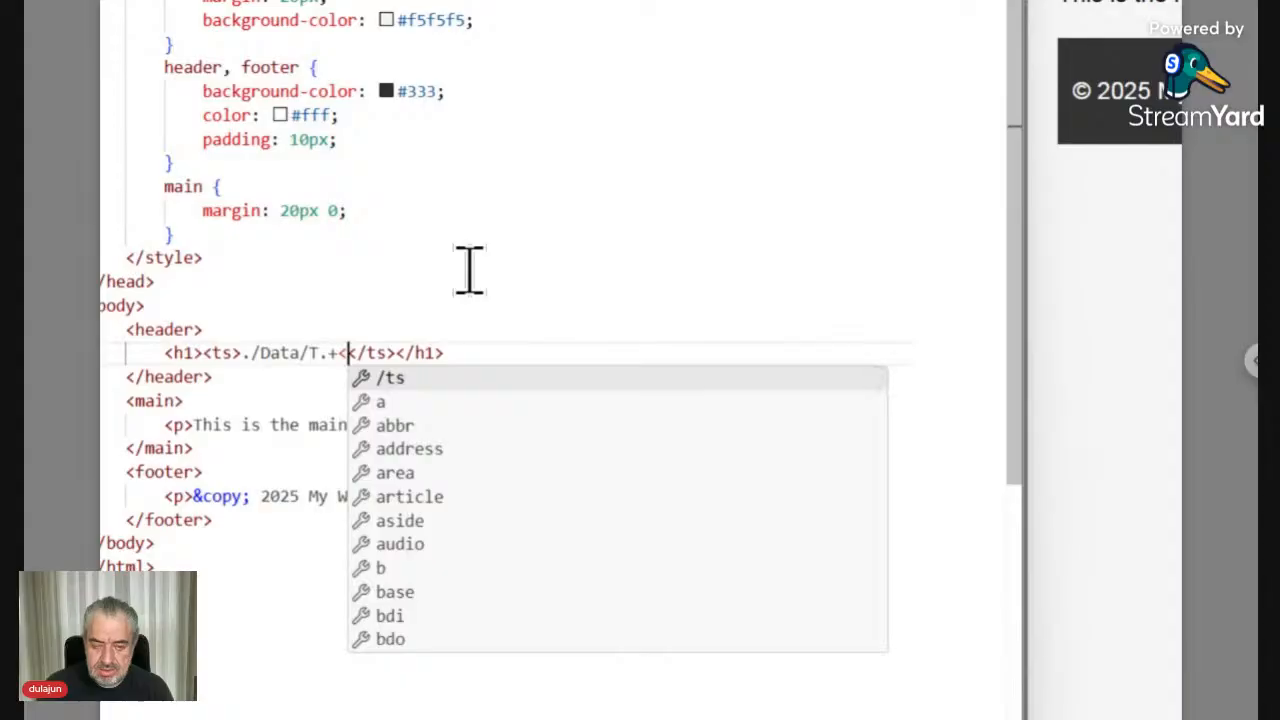
text(>)
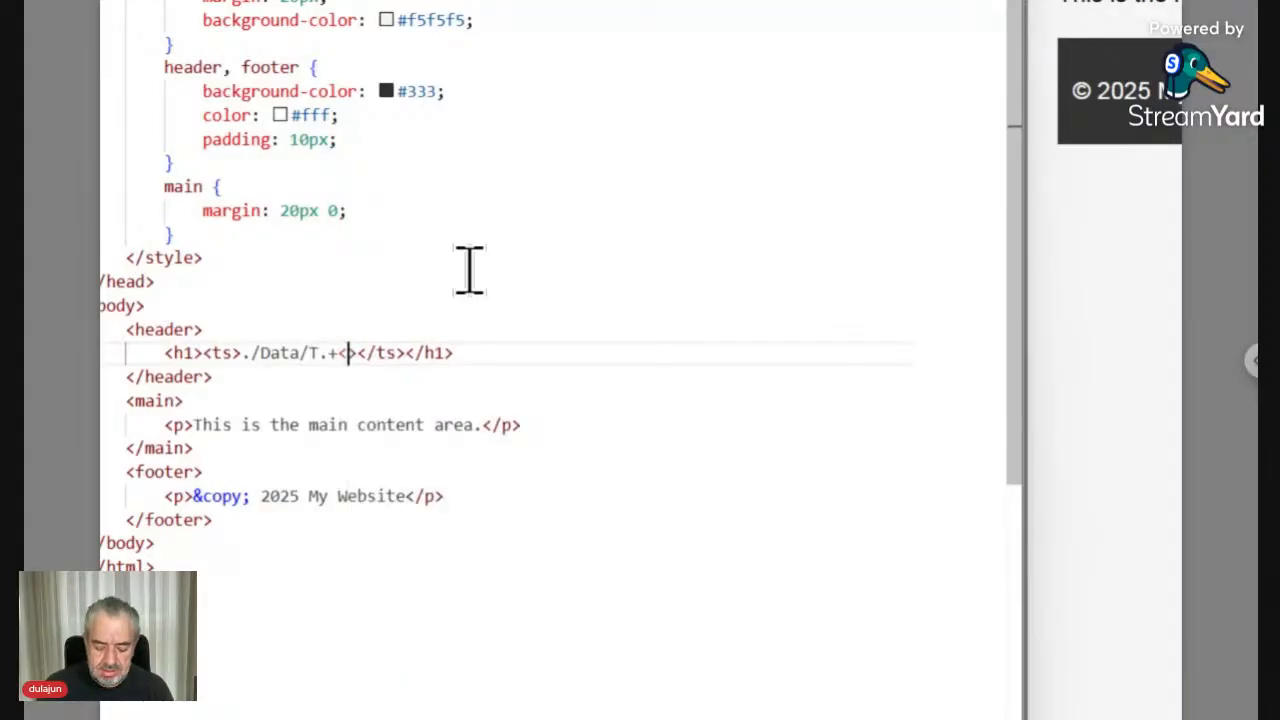
text(place)
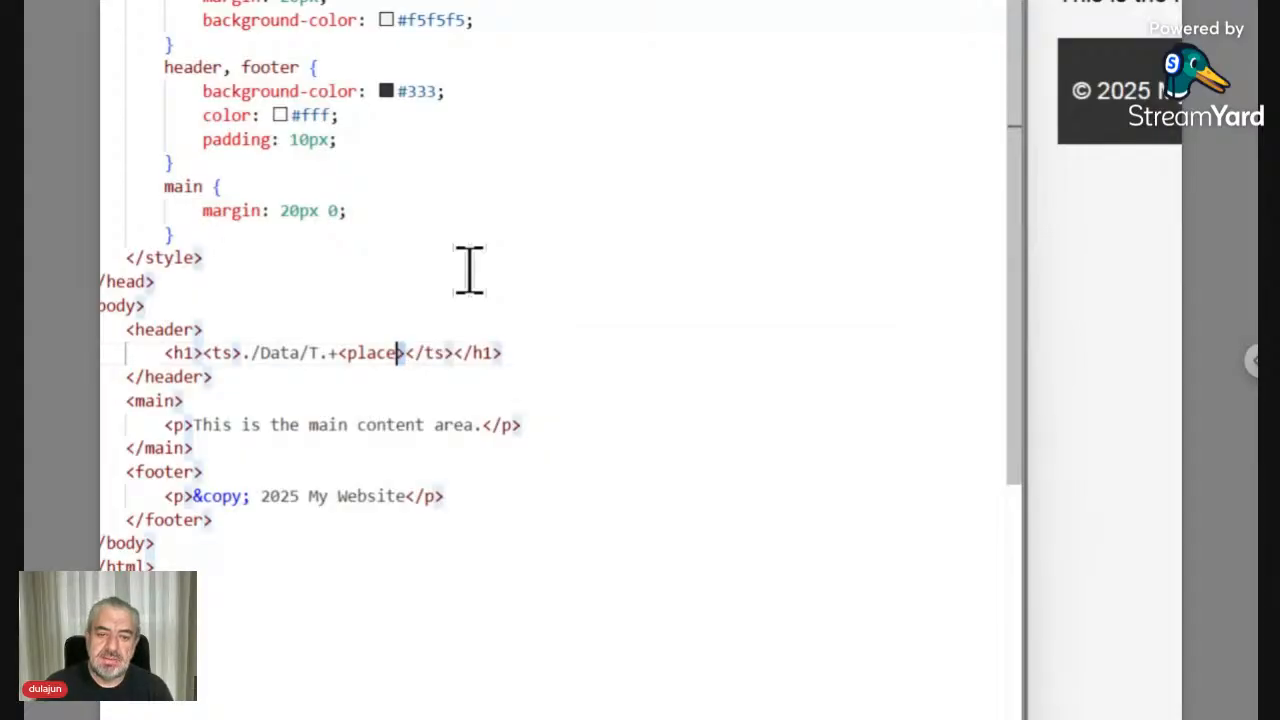
key(shift+Left)
key(shift+Left)
key(shift+Left)
key(shift+Left)
key(shift+Left)
key(shift+Left)
key(shift+Left)
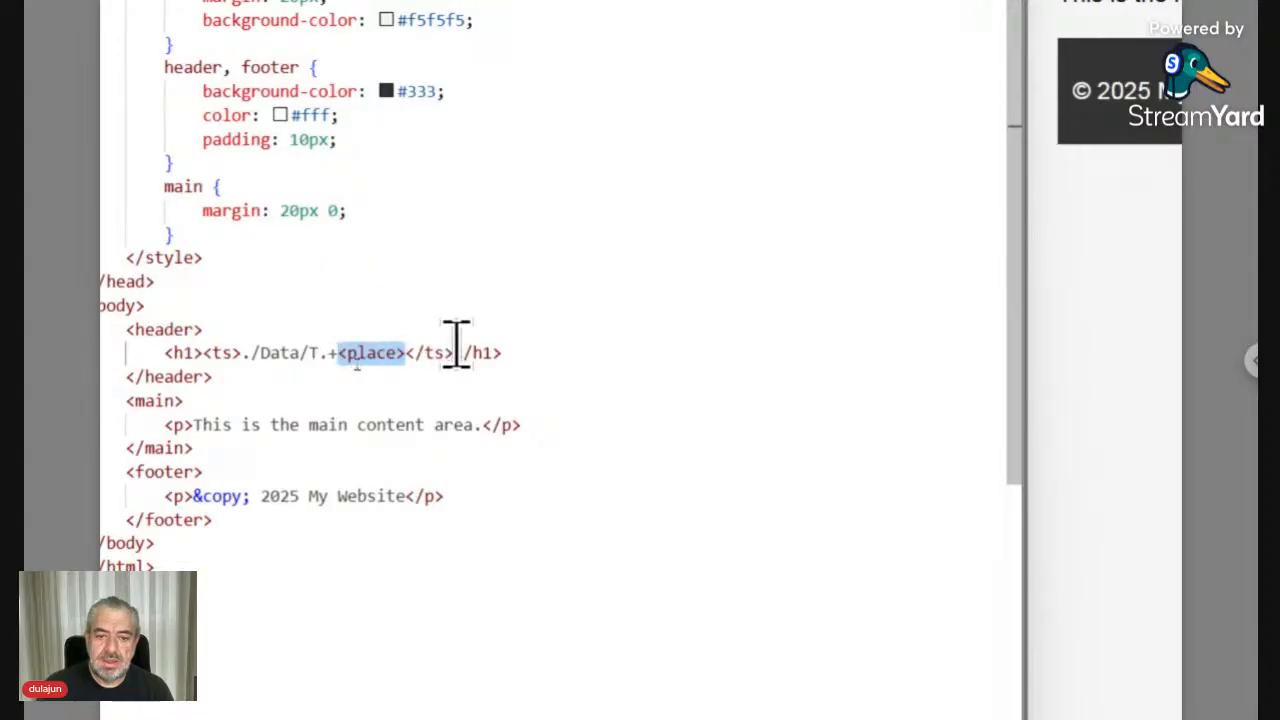
drag(452, 348, 201, 352)
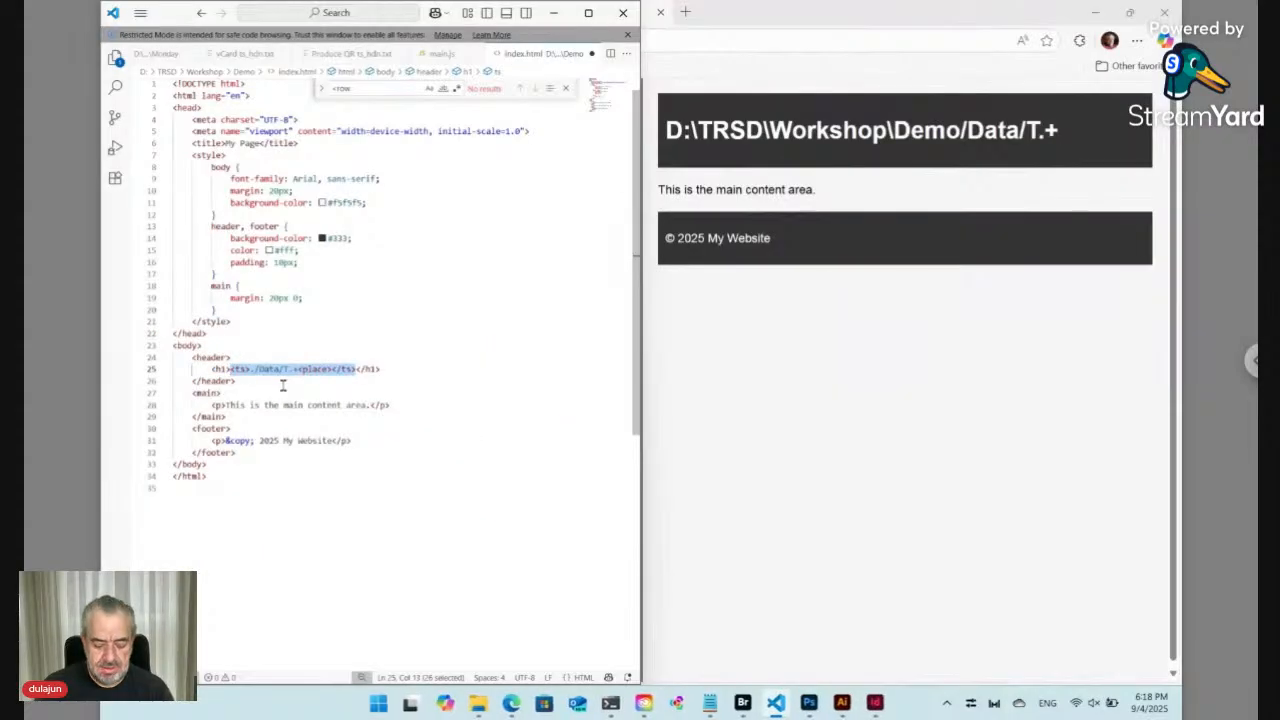
Switch to the browser, reload the web page preview beside the form, and open the page in a new window.
click(511, 703)
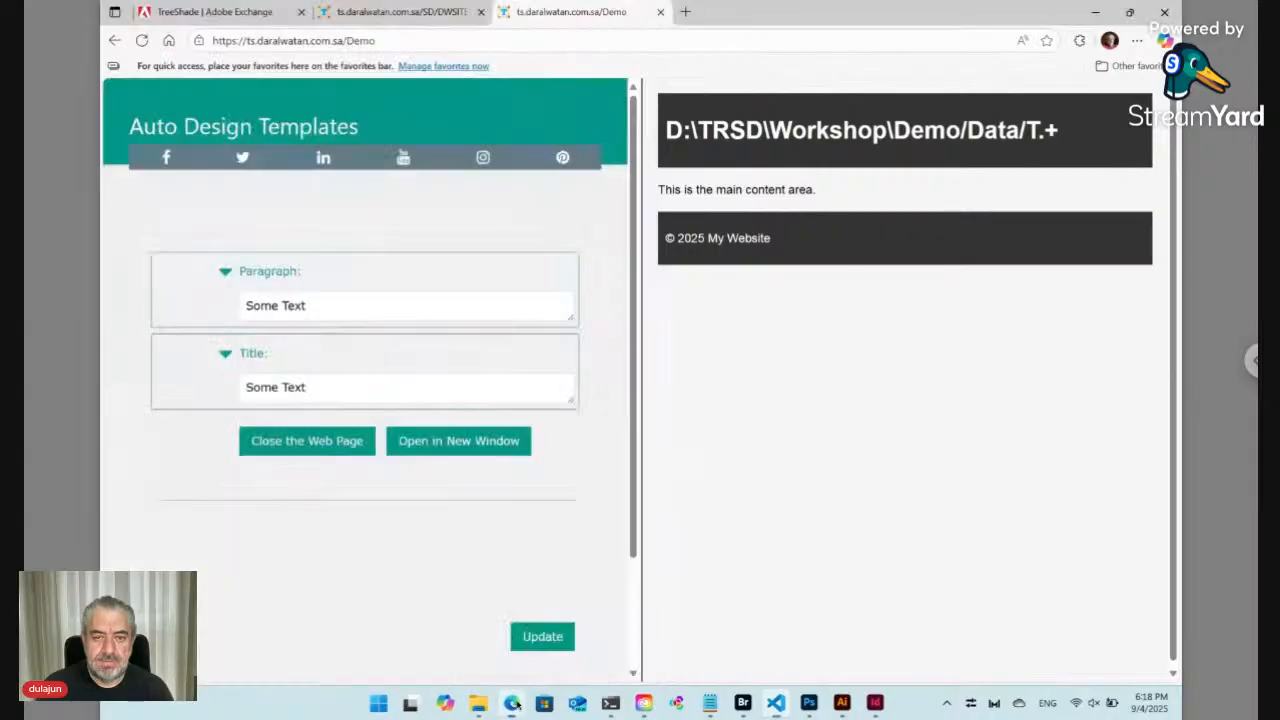
click(328, 447)
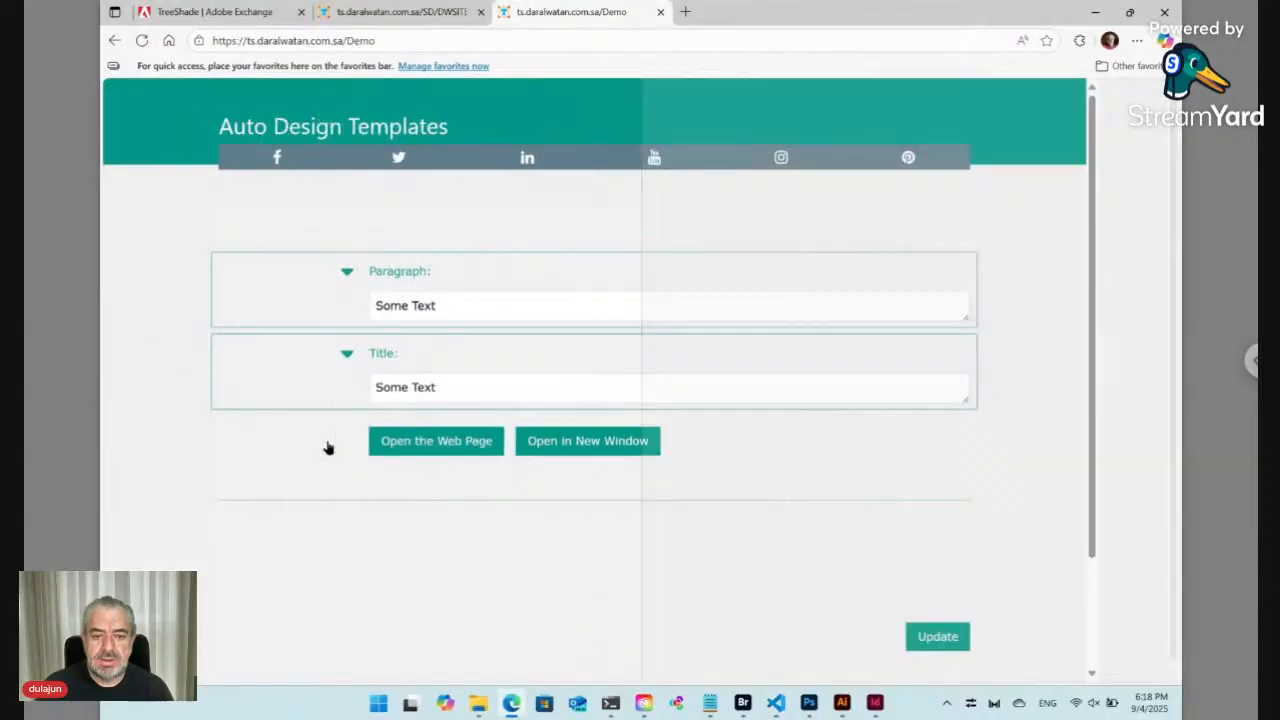
click(422, 448)
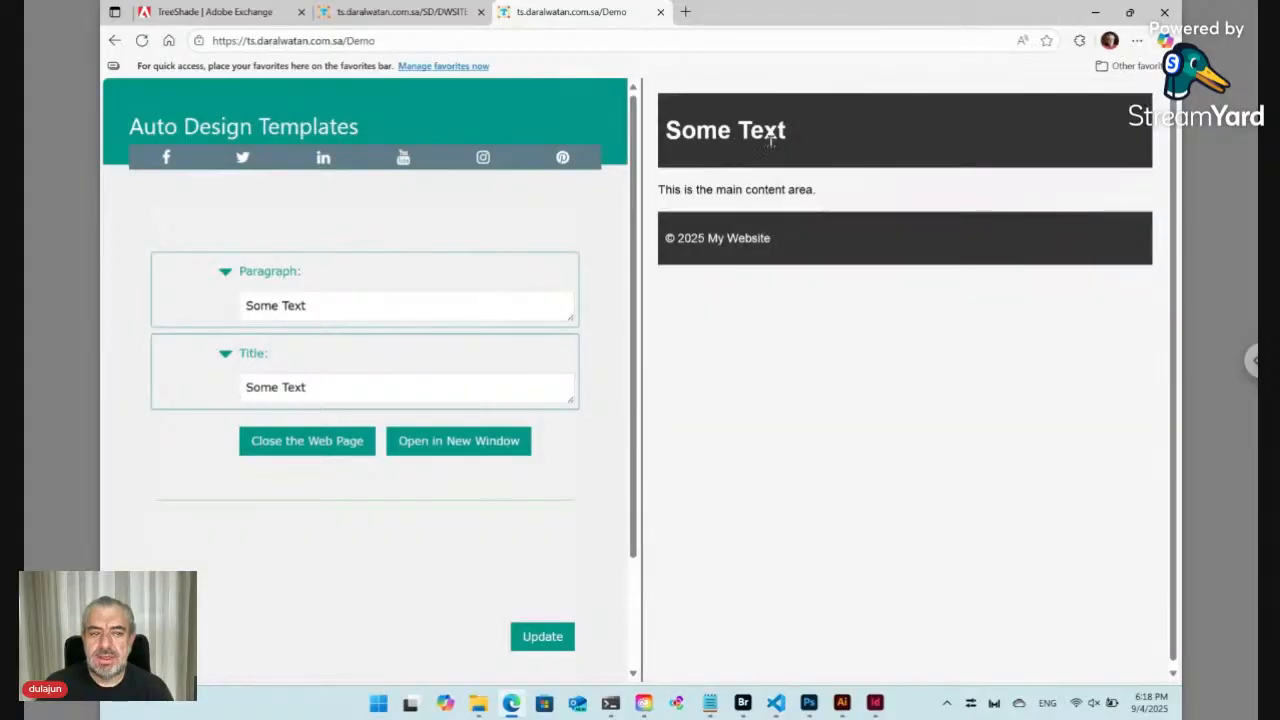
click(270, 387)
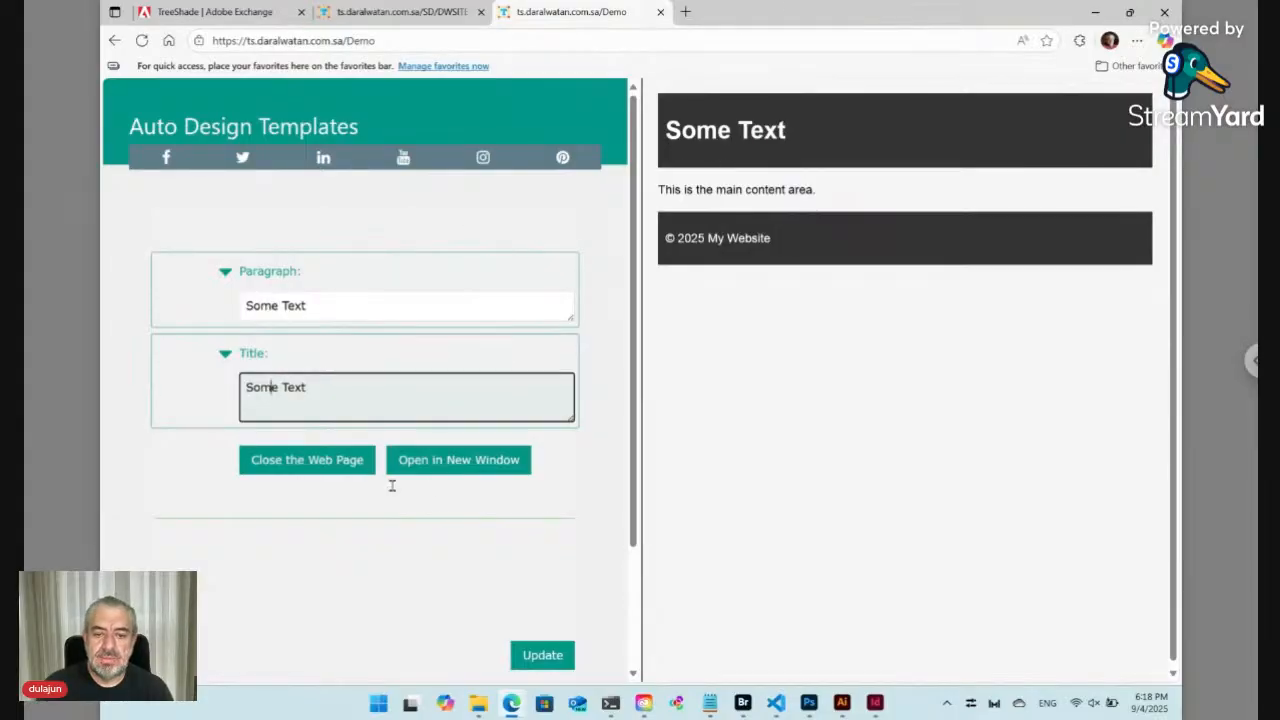
click(487, 462)
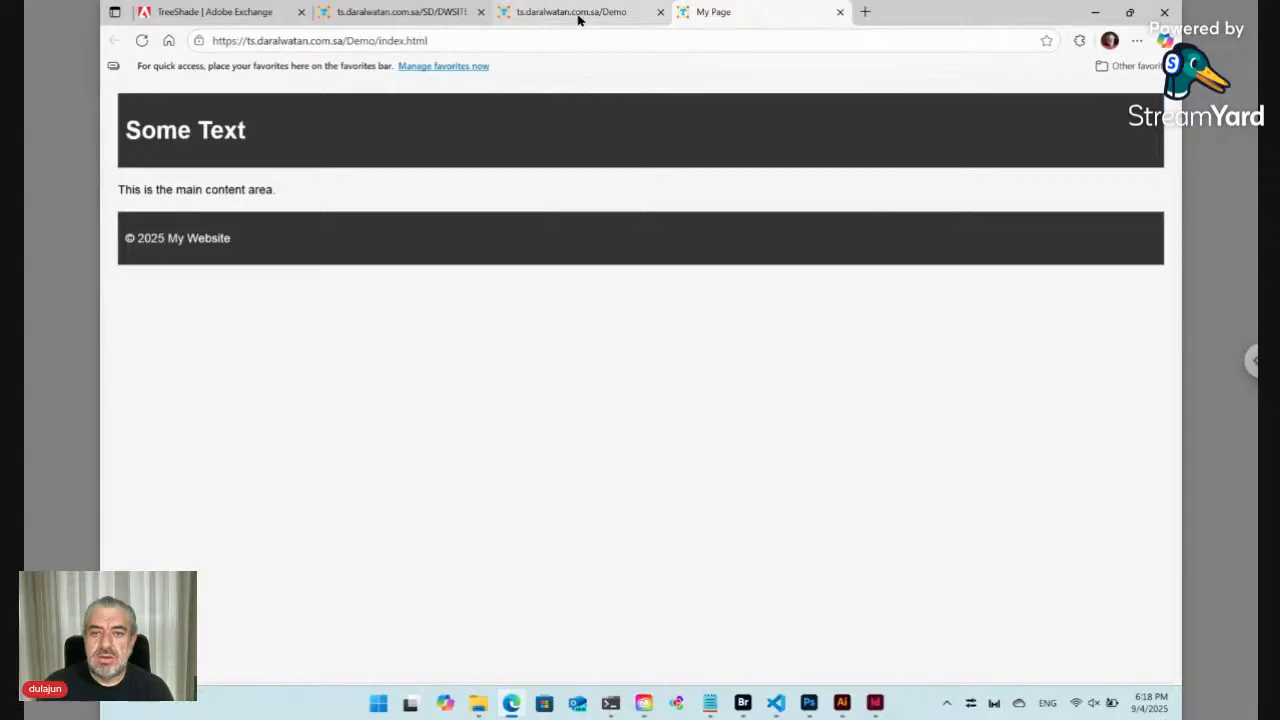
Go to the DWSITE form and reveal the form fields behind item 02, "Comprehensive Printing & Design Solutions", in the page preview.
mouse_move(578, 19)
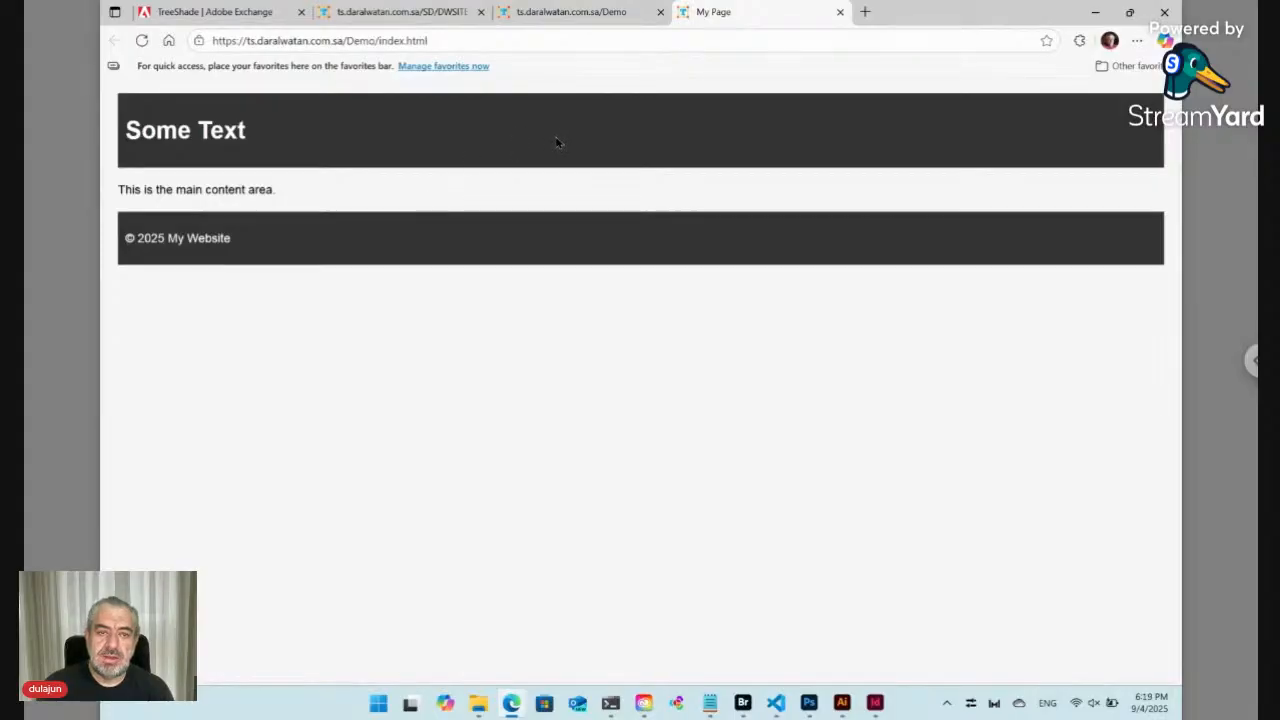
click(391, 13)
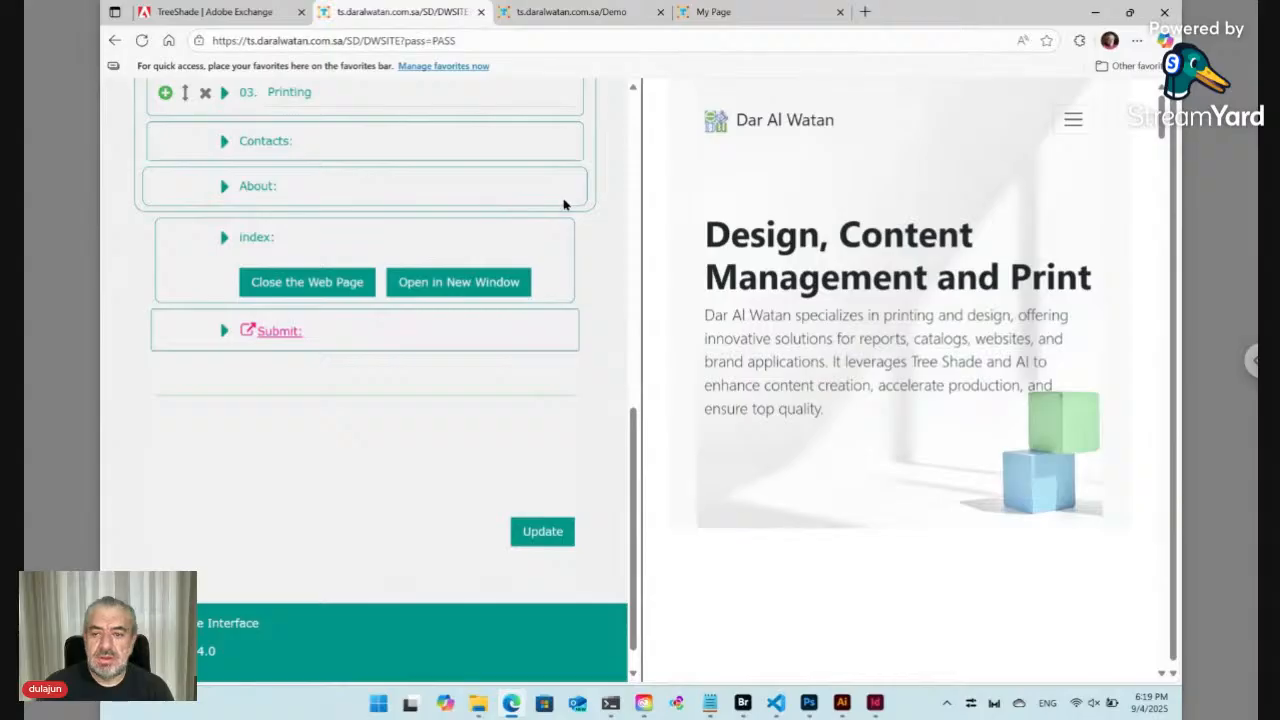
mouse_move(786, 224)
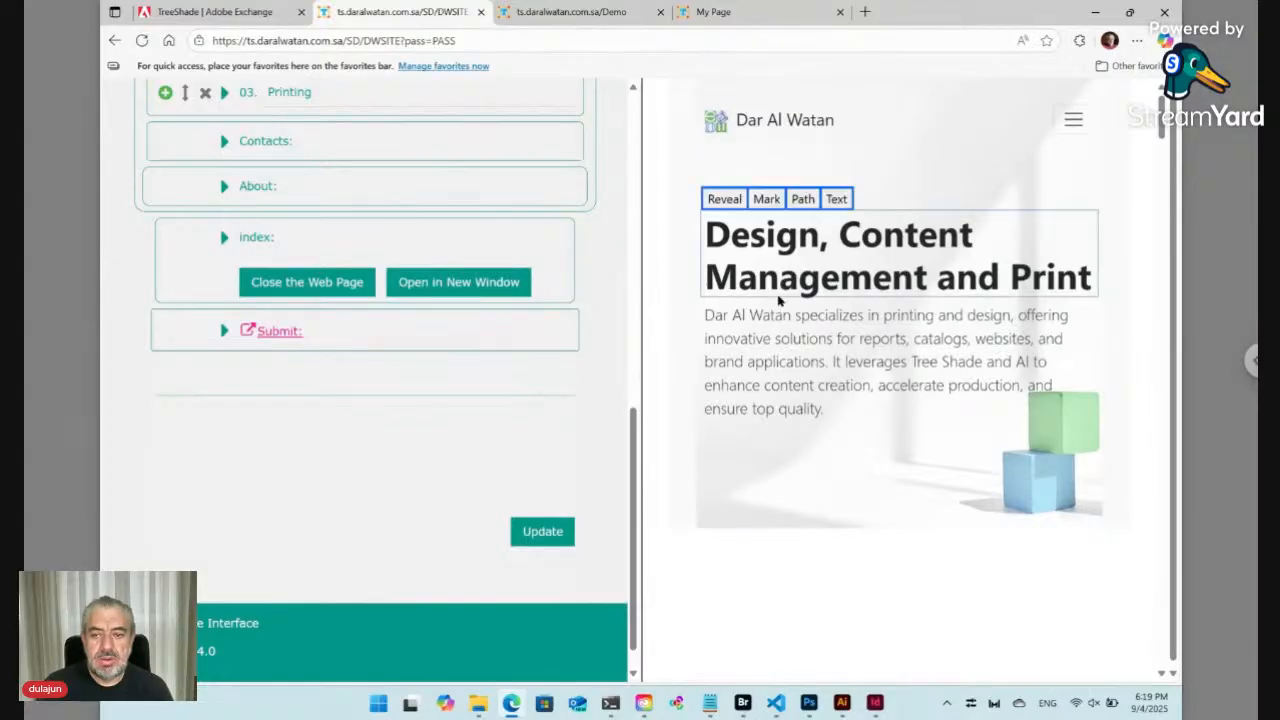
scroll(778, 300, down, 5)
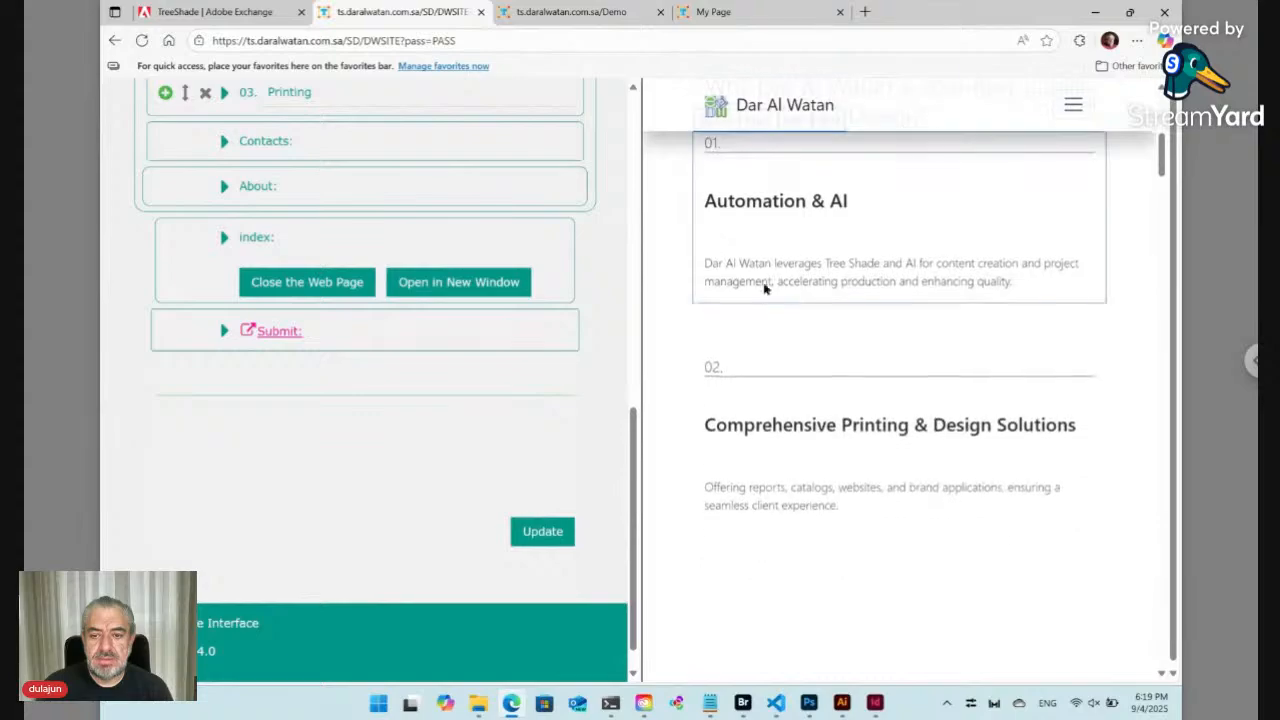
mouse_move(731, 389)
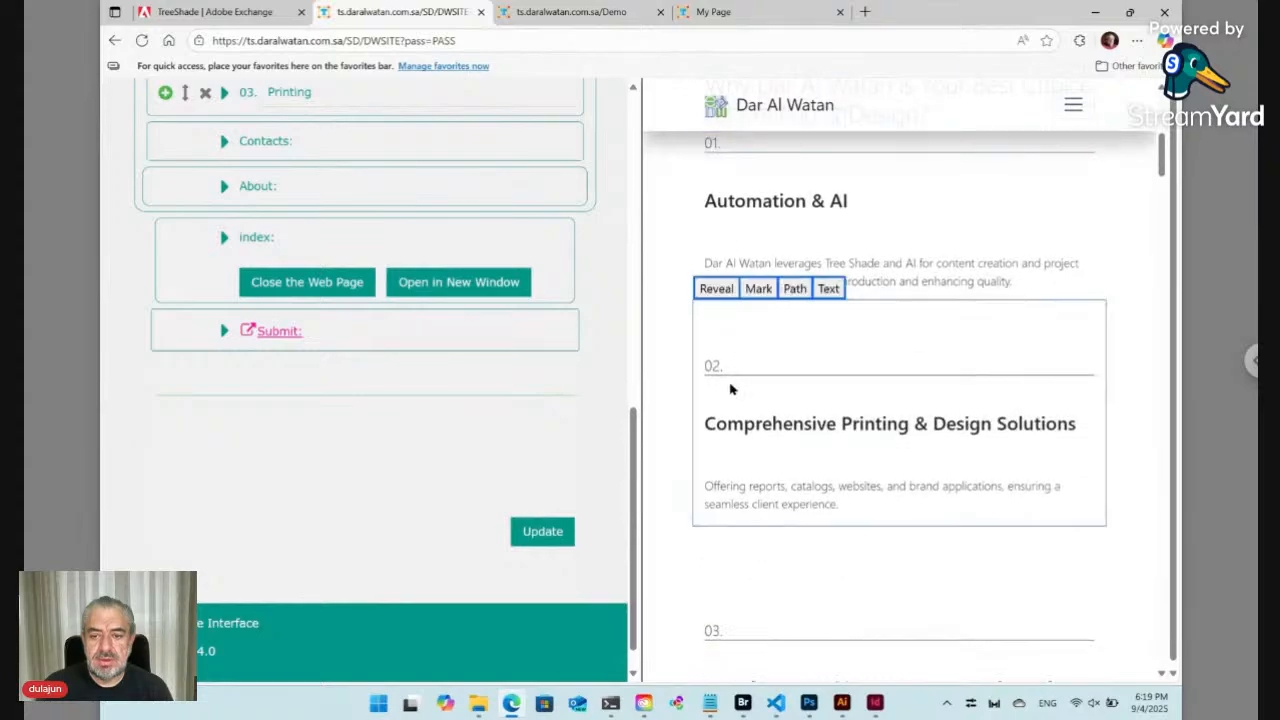
click(716, 289)
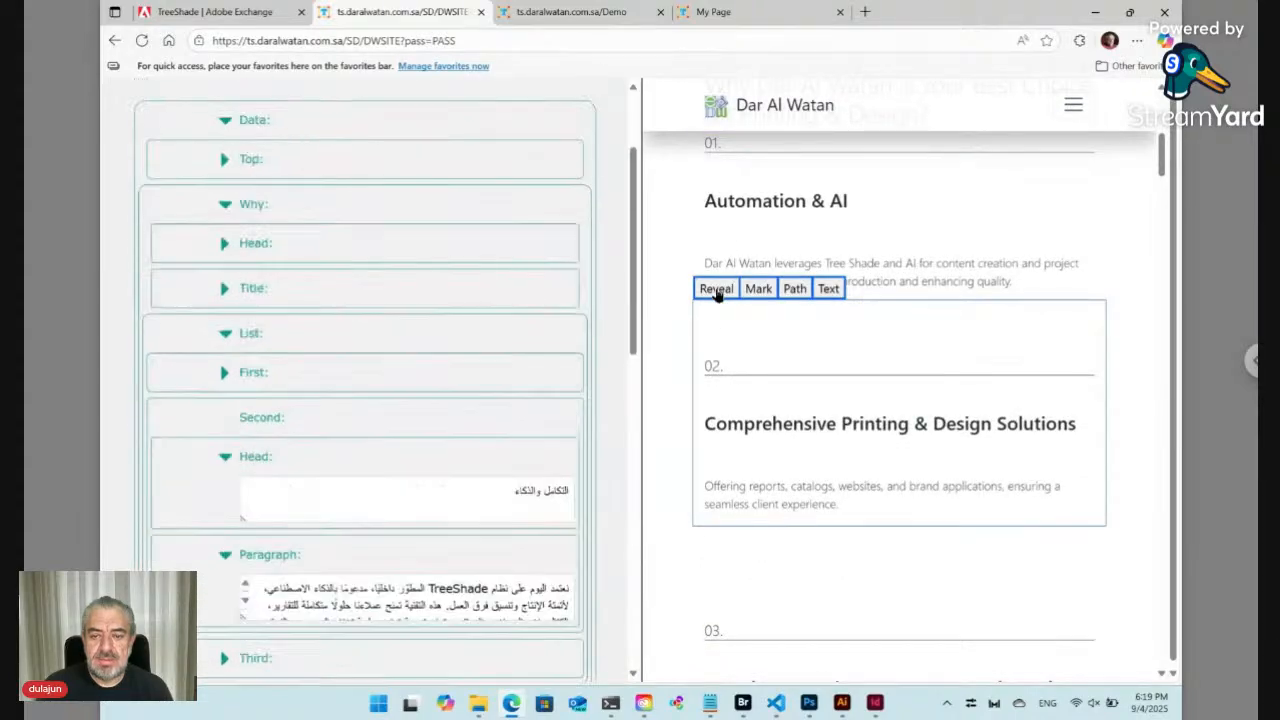
Locate the Numbers section in the page preview and reveal the form fields behind its "+4000 products" block.
click(499, 499)
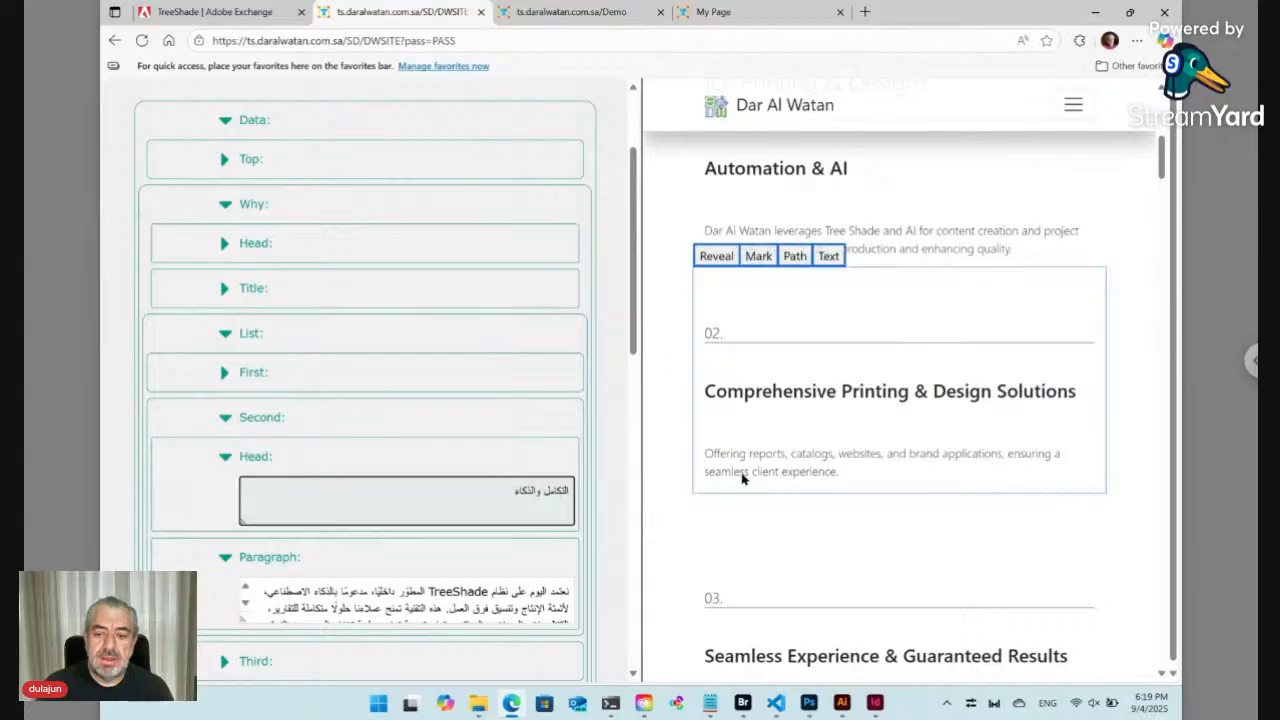
scroll(743, 479, down, 3)
scroll(743, 479, down, 3)
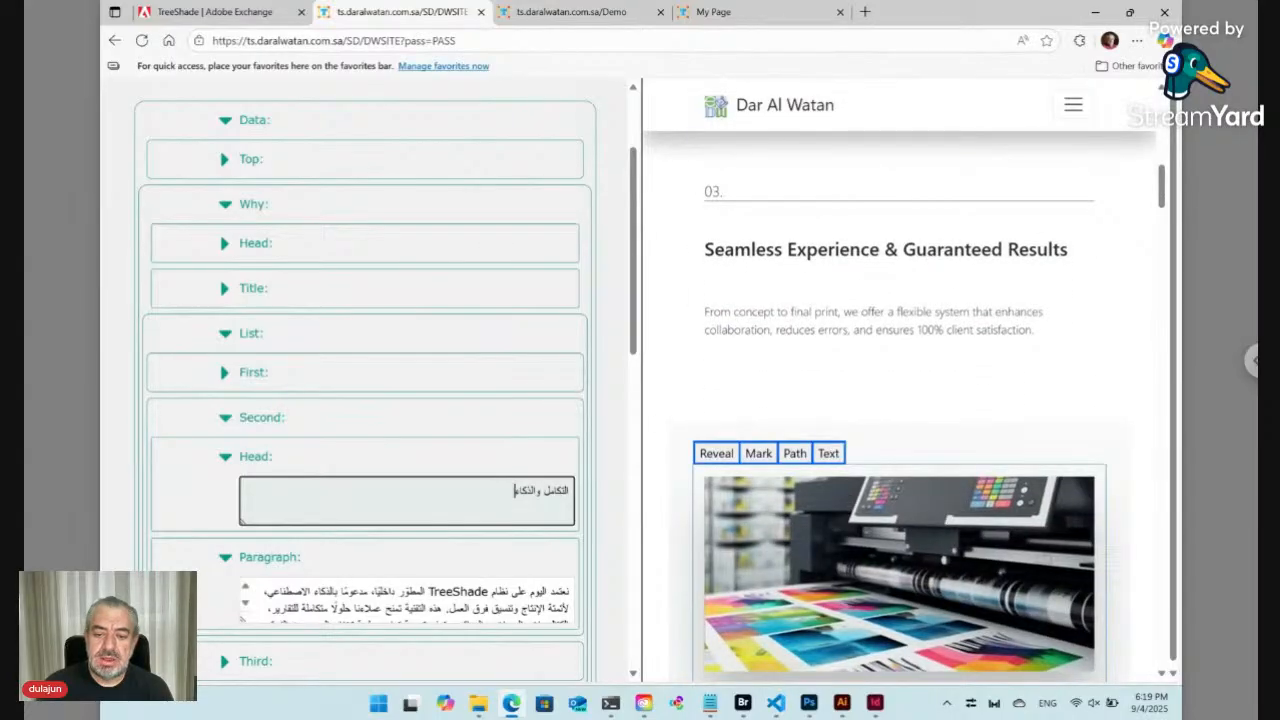
scroll(900, 400, down, 4)
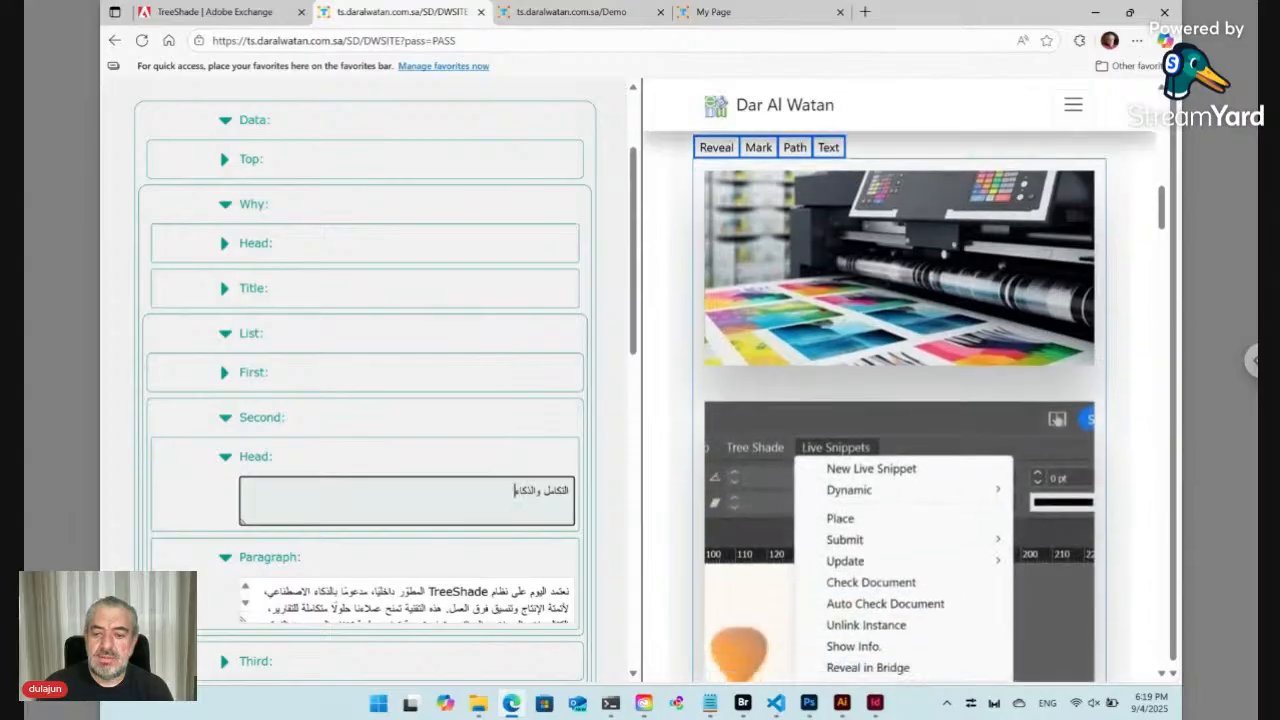
scroll(900, 400, down, 10)
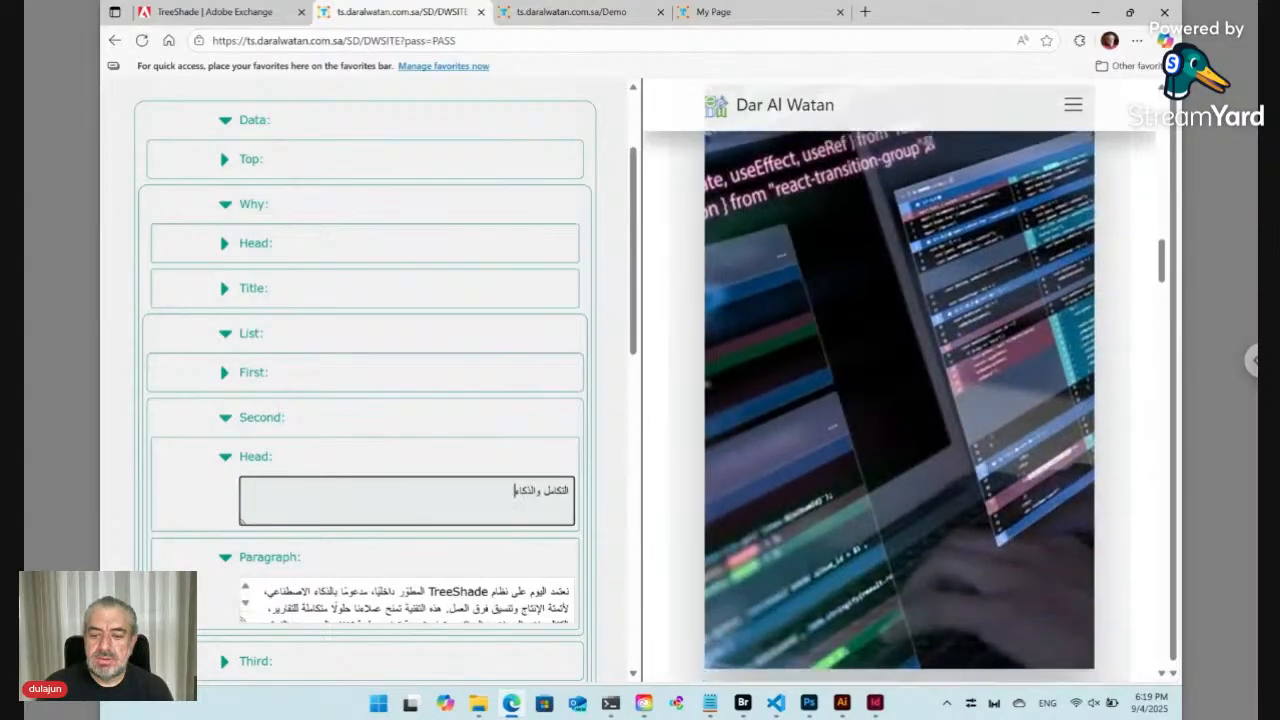
scroll(900, 400, down, 12)
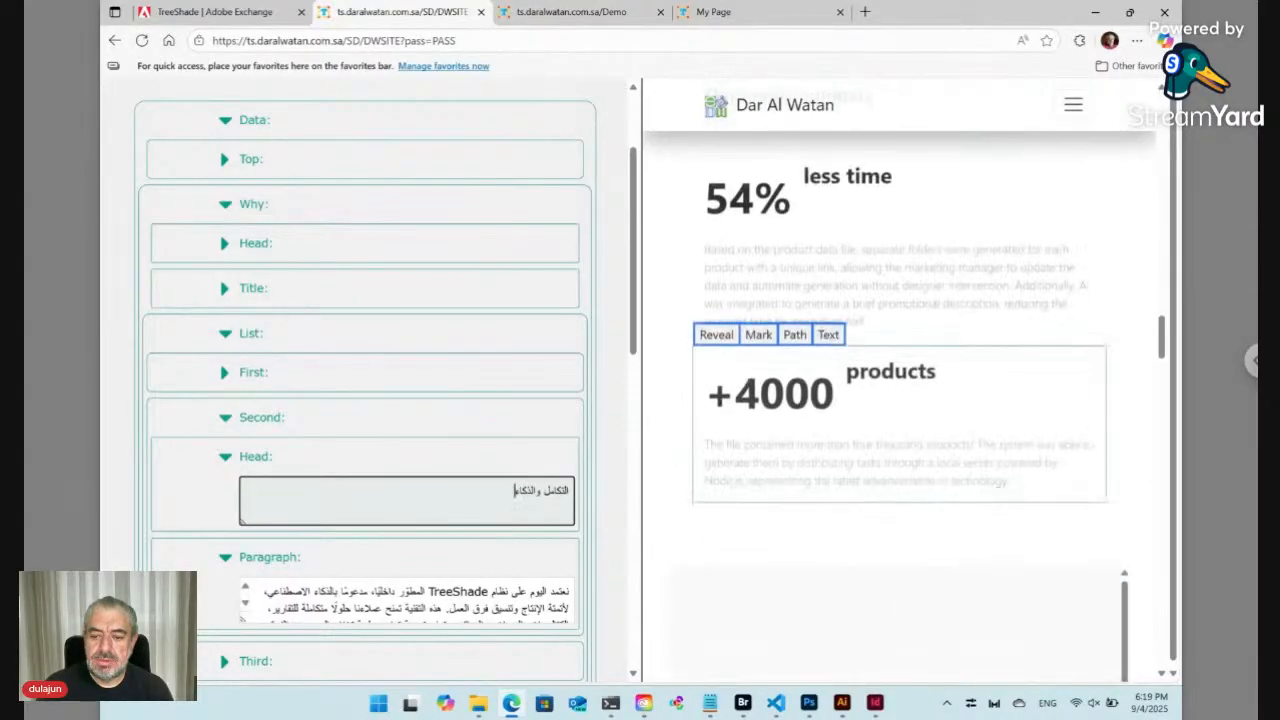
click(718, 300)
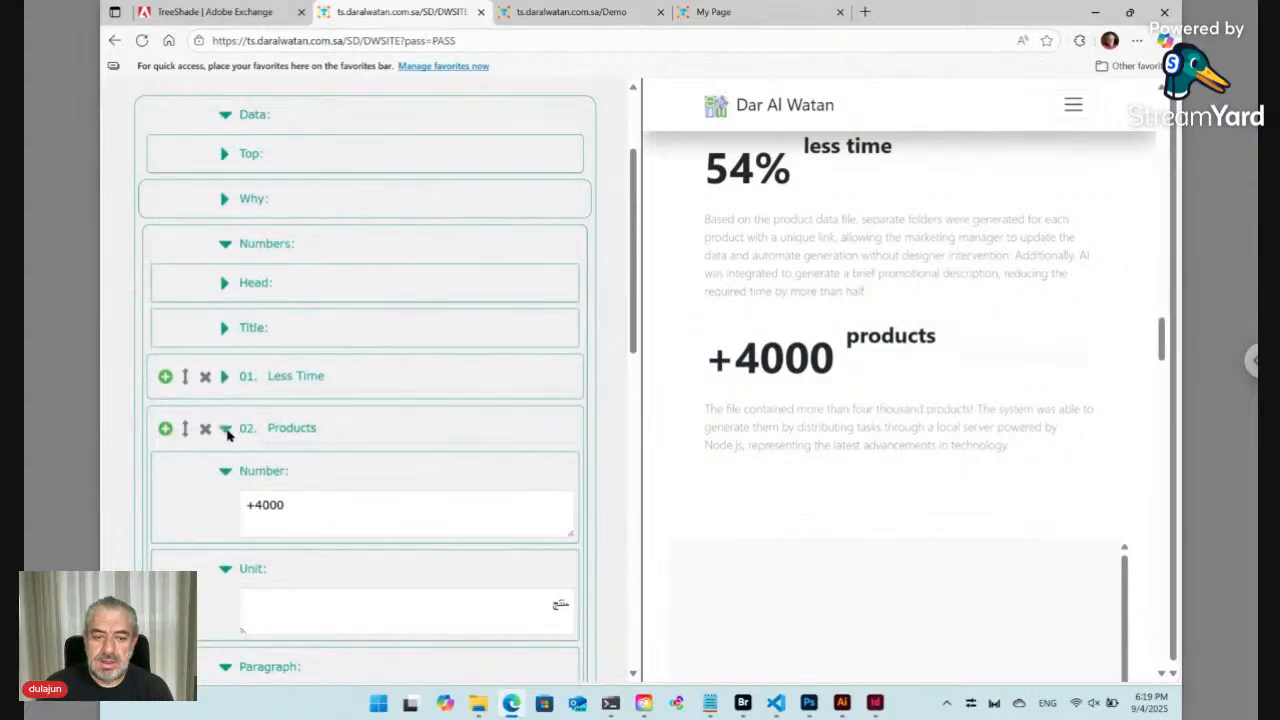
Collapse and expand the 02 Products entry and the Gallery section in the form to examine how they are nested.
click(225, 429)
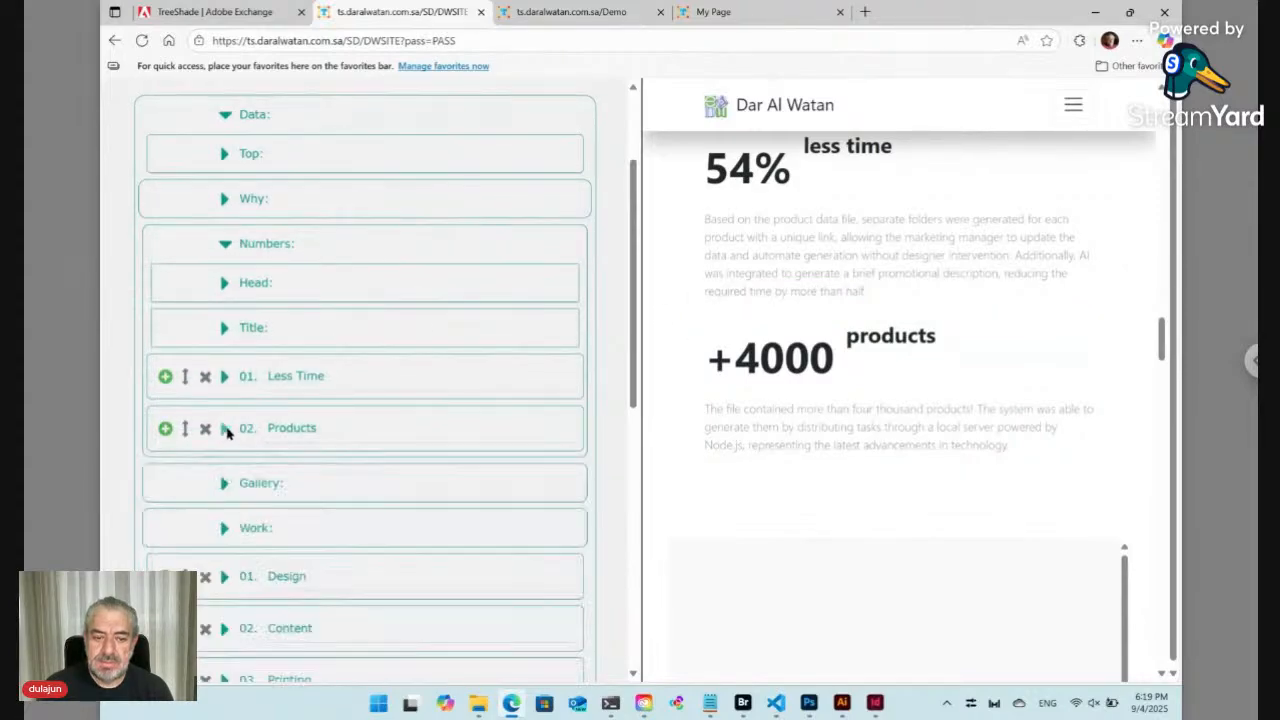
click(225, 428)
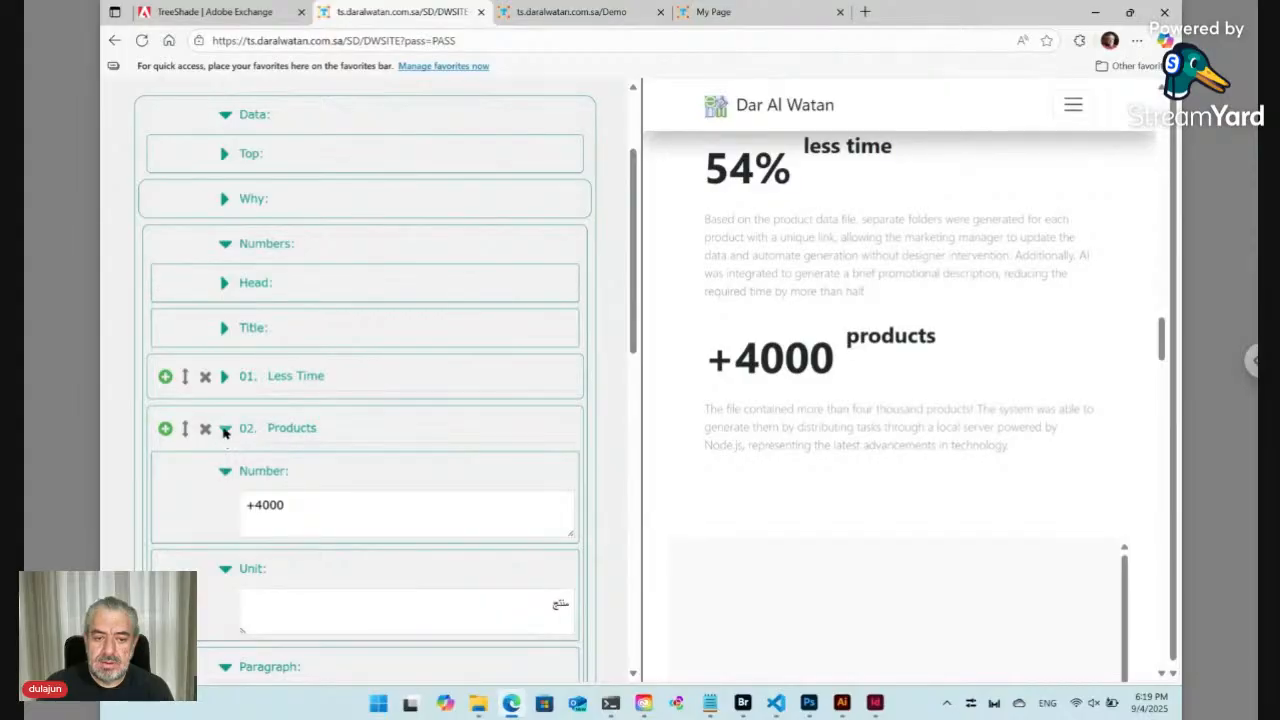
click(225, 428)
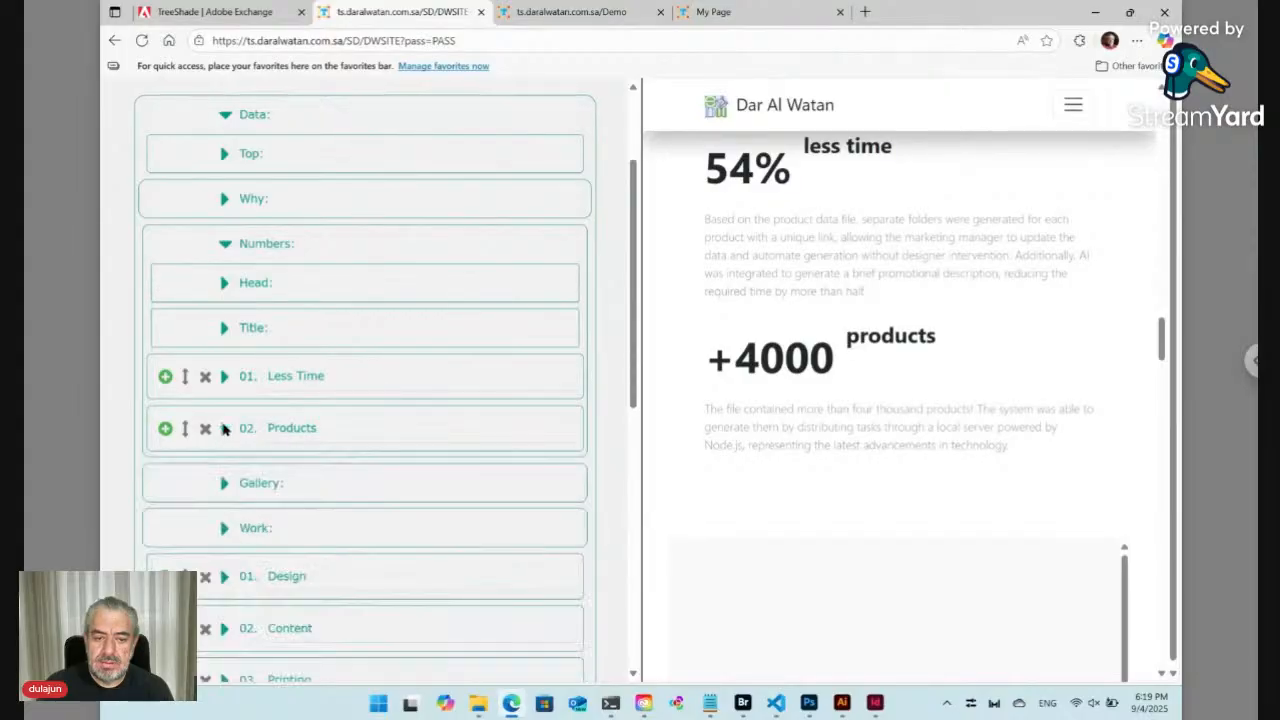
click(225, 484)
click(225, 484)
Expand the Title under Numbers and trace the Title, Less Time and Products entries to their blocks in the page preview.
click(224, 328)
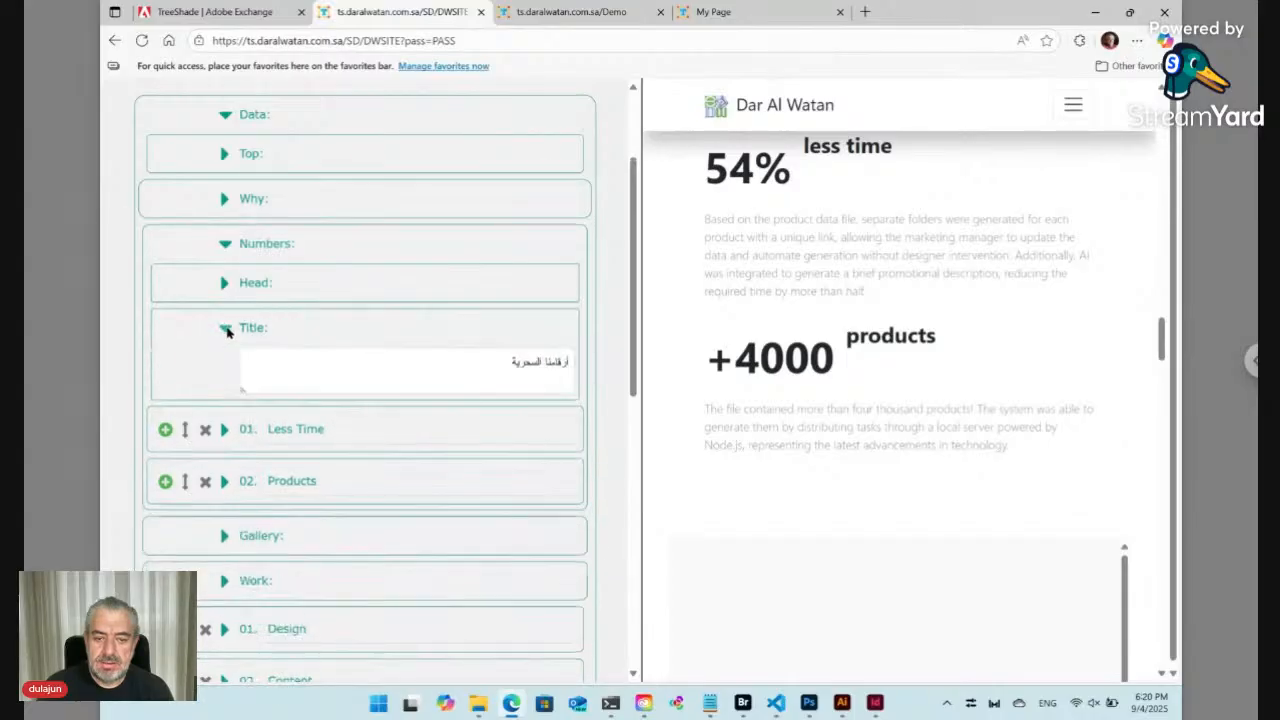
click(445, 371)
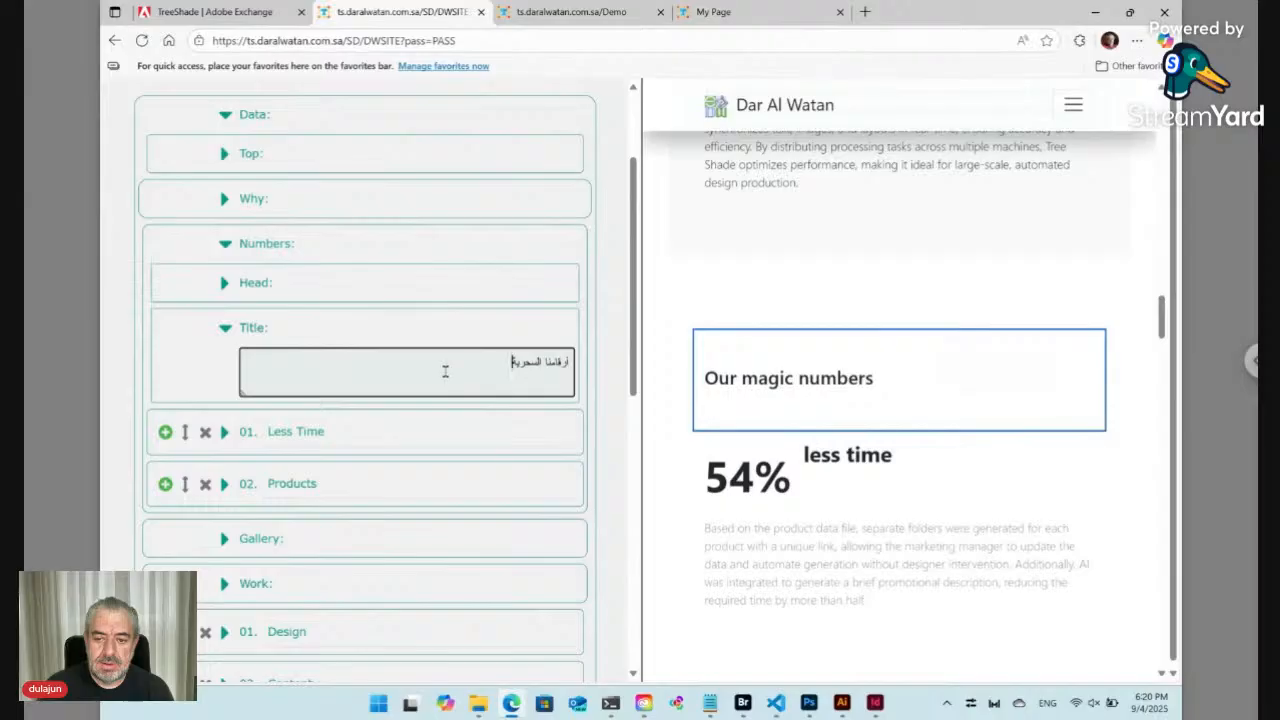
click(309, 432)
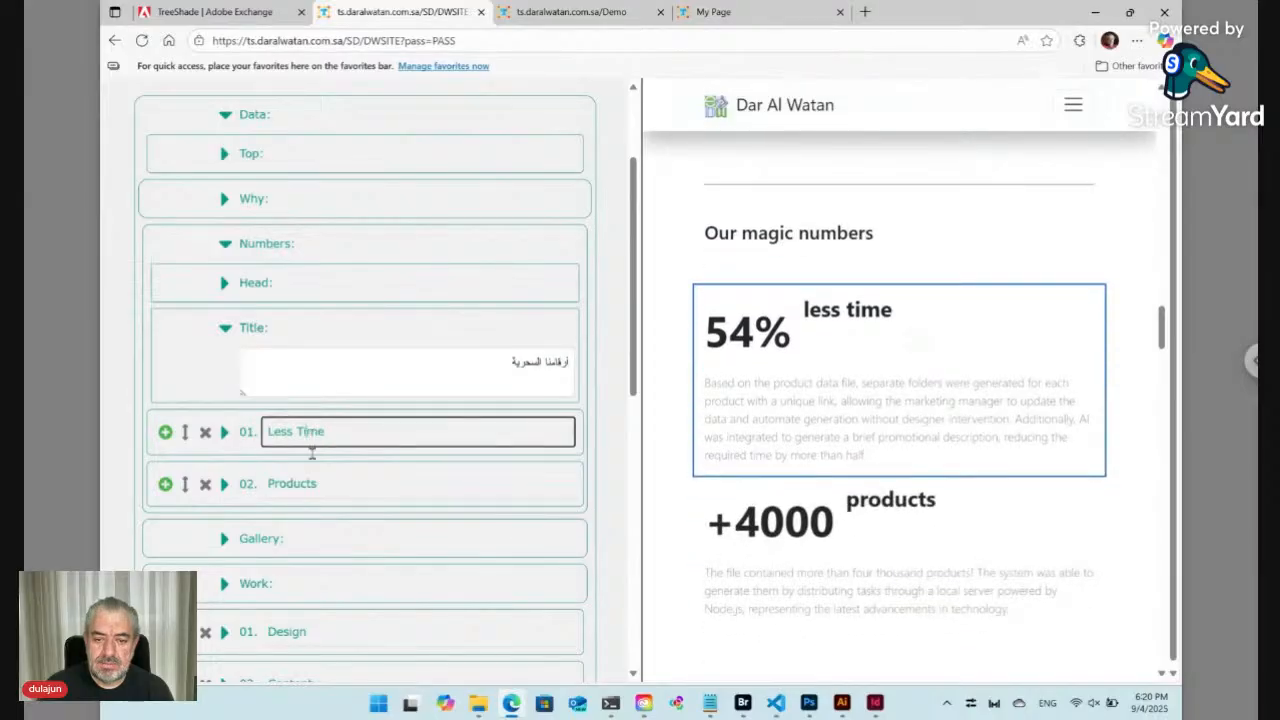
click(313, 483)
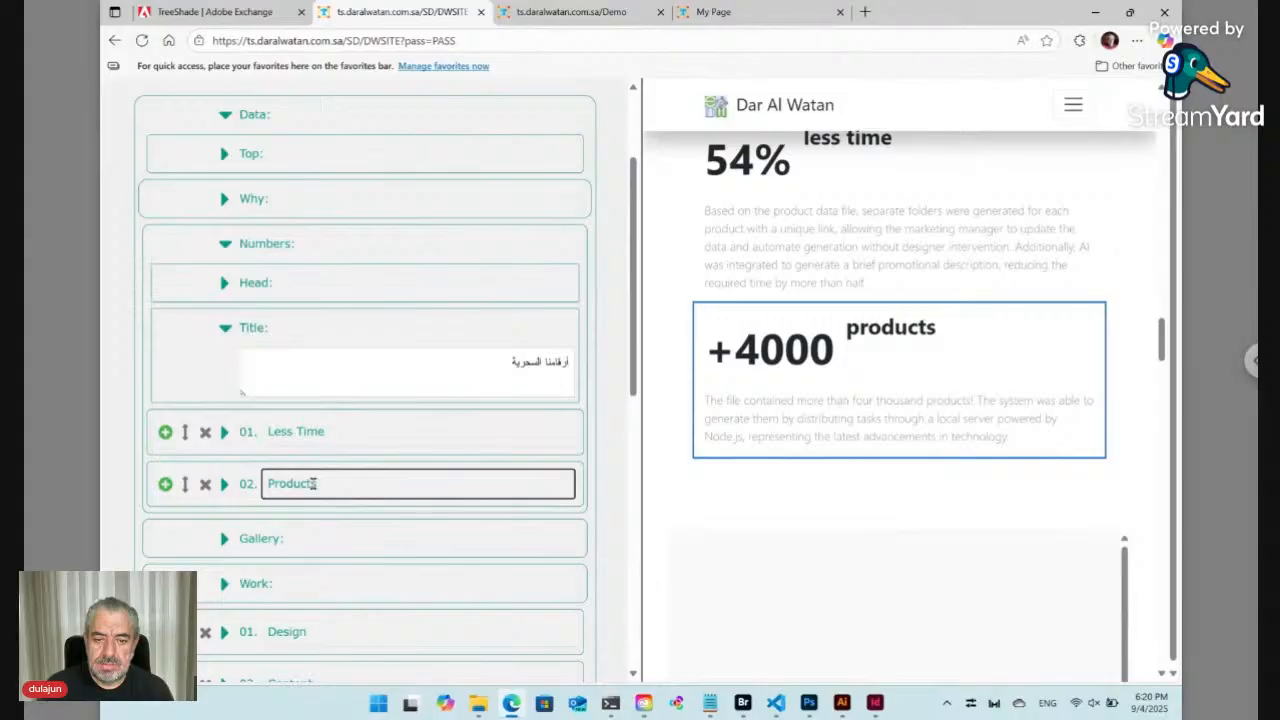
Duplicate the 02 Products entry under Numbers, expand the copy, and go through its Number, Unit and Paragraph fields.
click(165, 486)
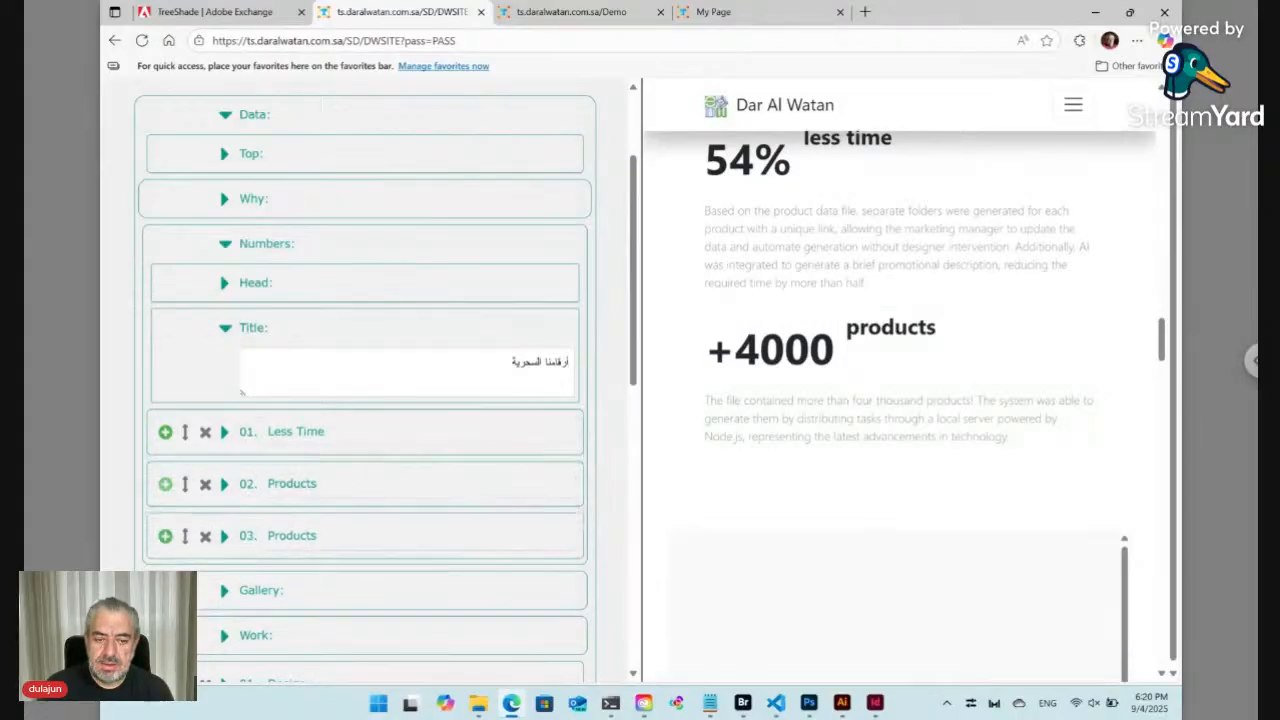
click(224, 537)
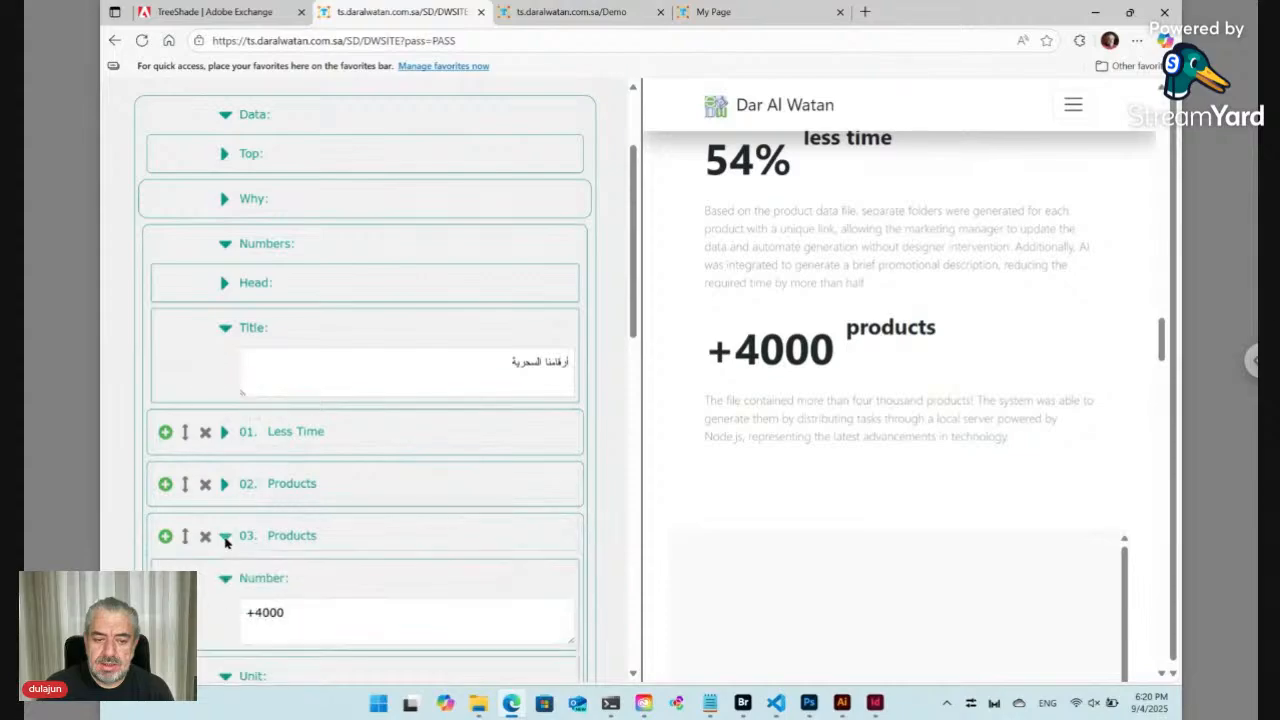
click(289, 617)
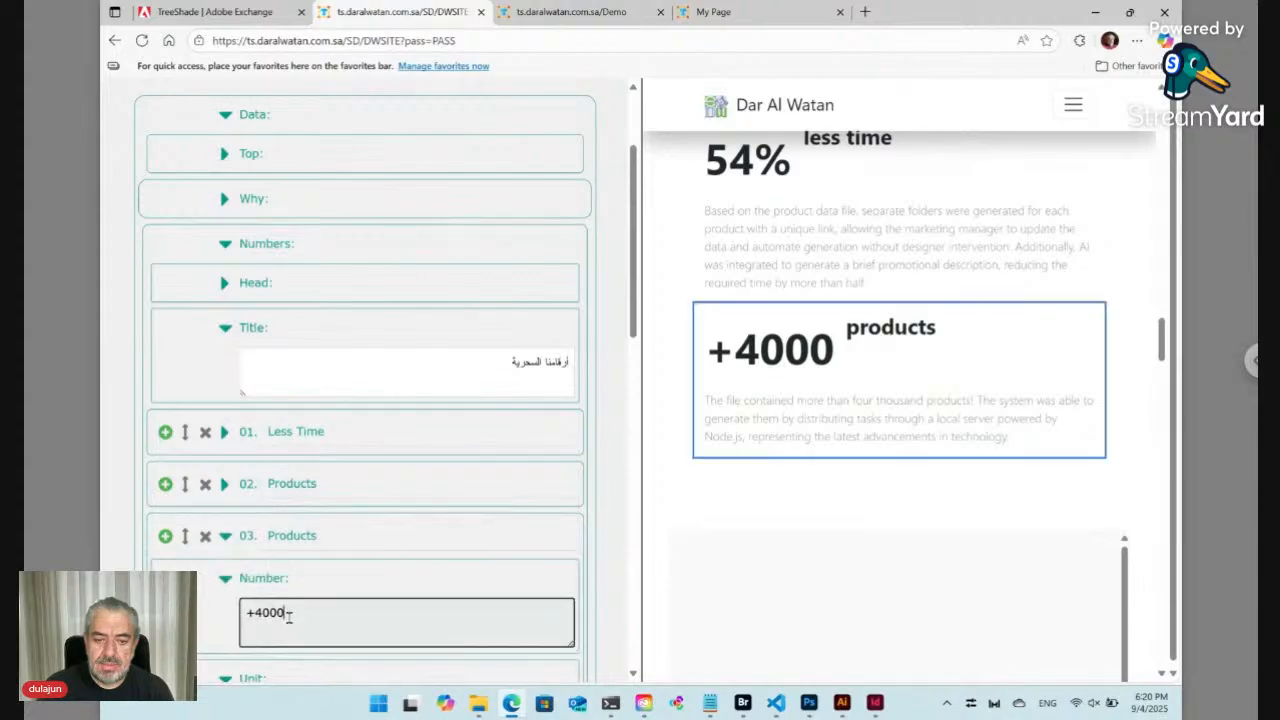
scroll(405, 572, down, 2)
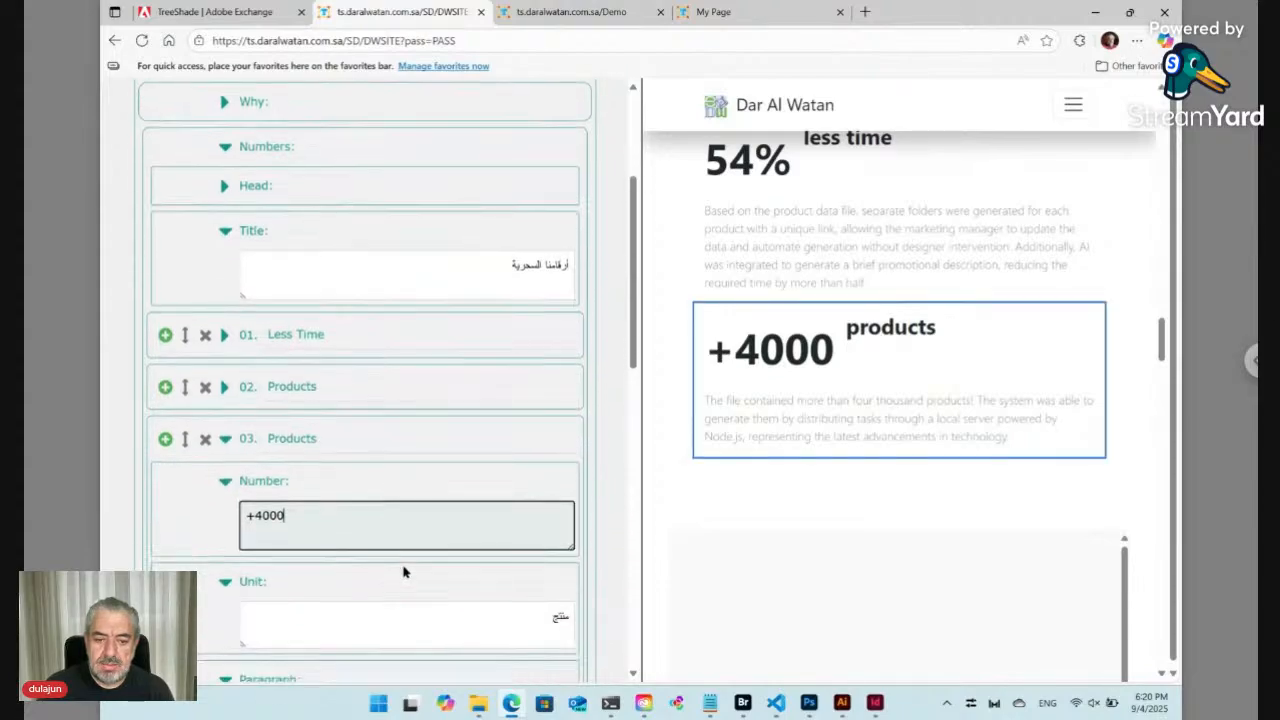
click(376, 582)
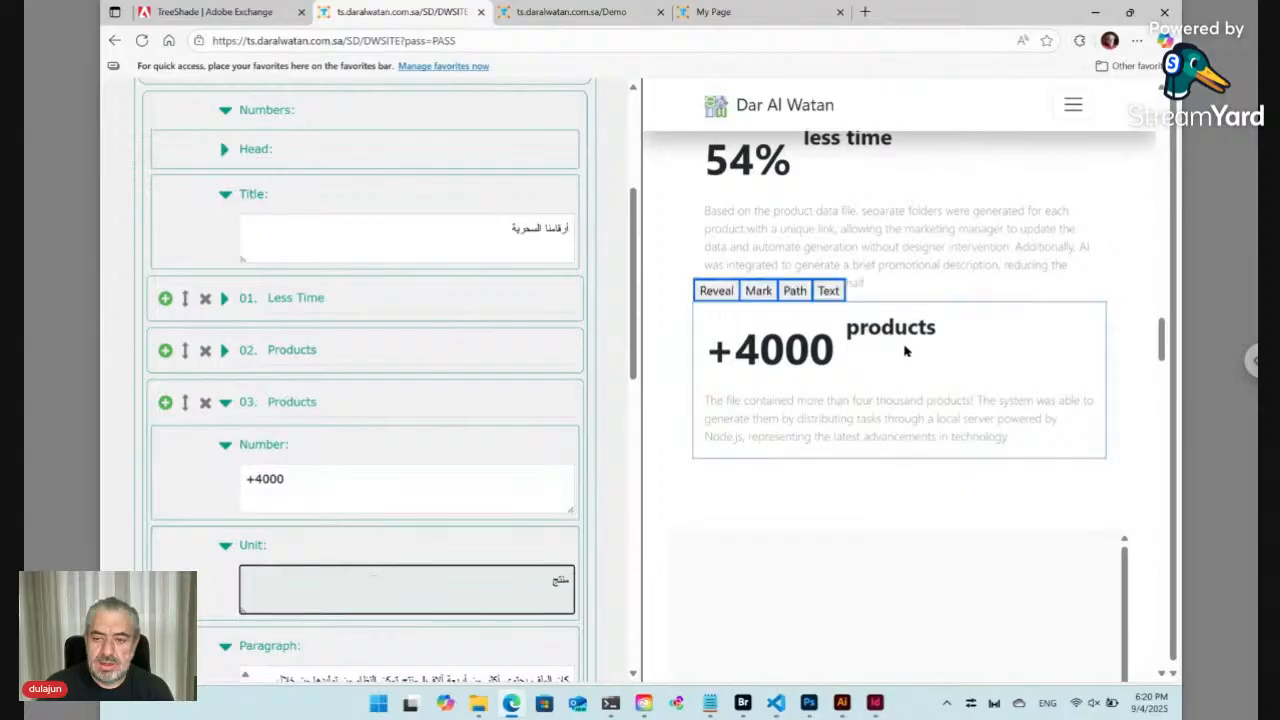
scroll(414, 521, down, 1)
scroll(414, 521, down, 1)
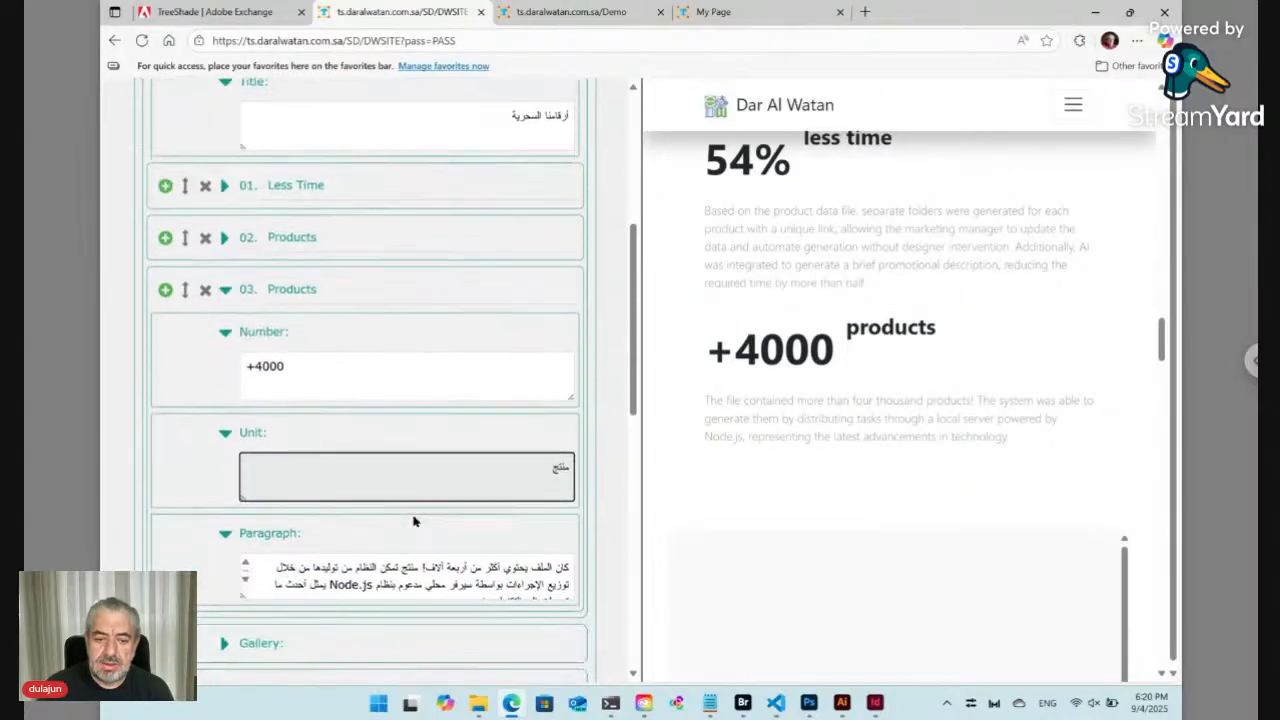
click(405, 563)
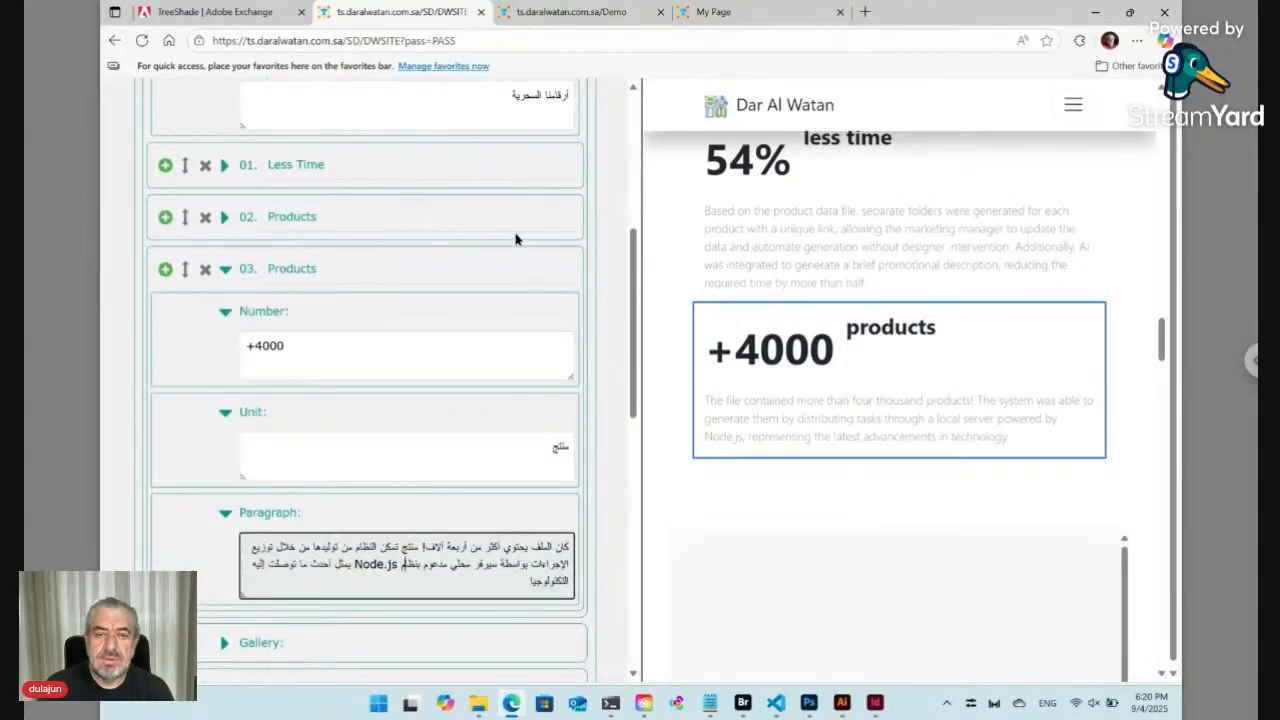
Open the DWSITE web page in a new window and look through its Arabic version as far as the numbers section.
scroll(612, 343, down, 8)
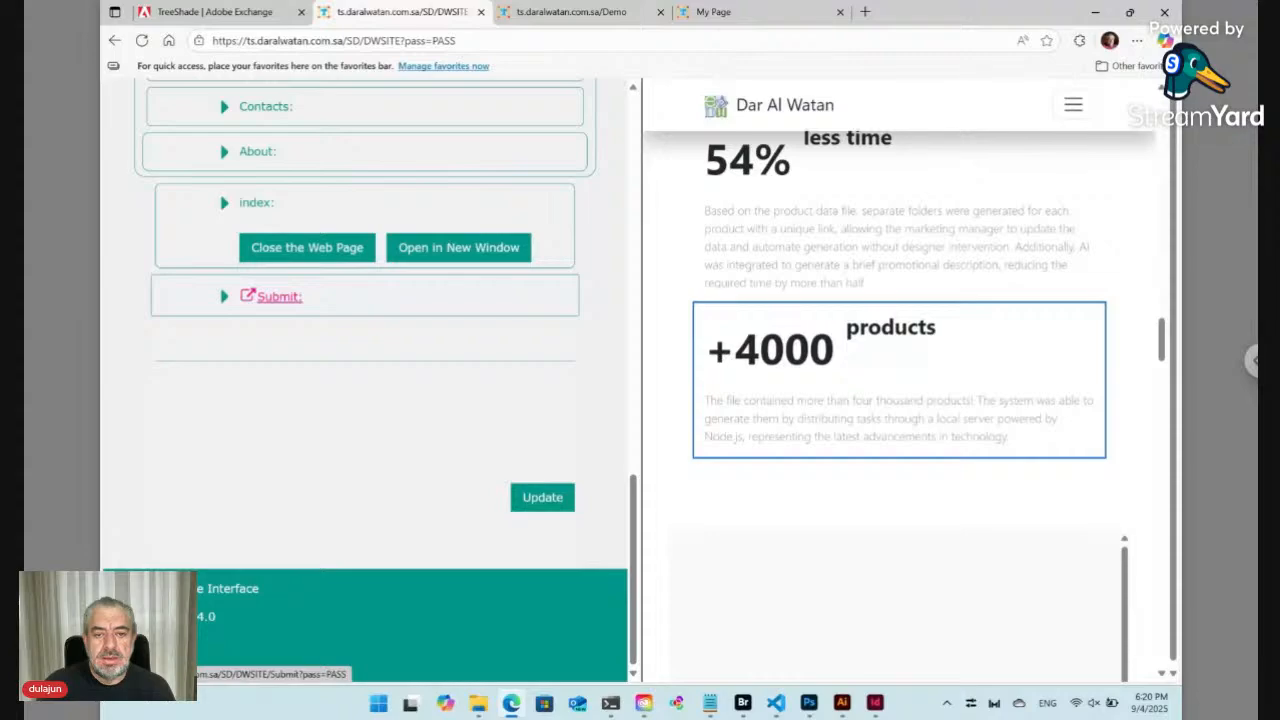
click(459, 251)
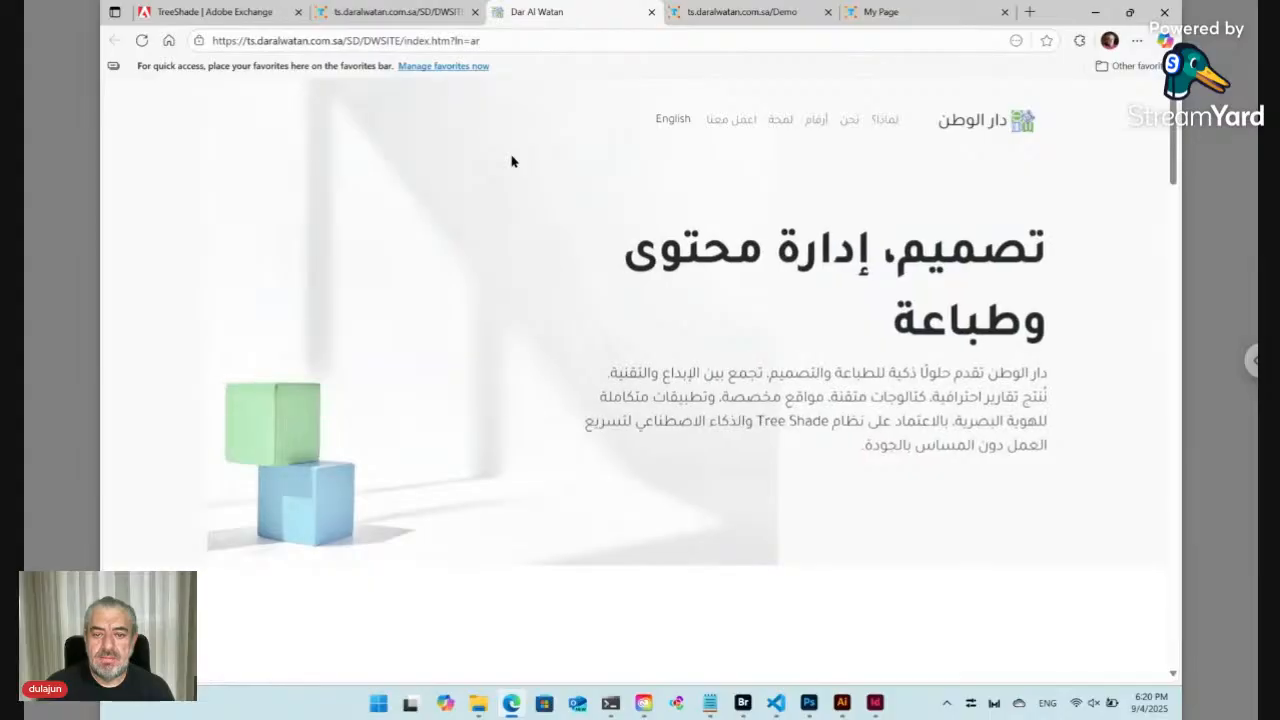
scroll(511, 161, down, 3)
scroll(511, 161, down, 10)
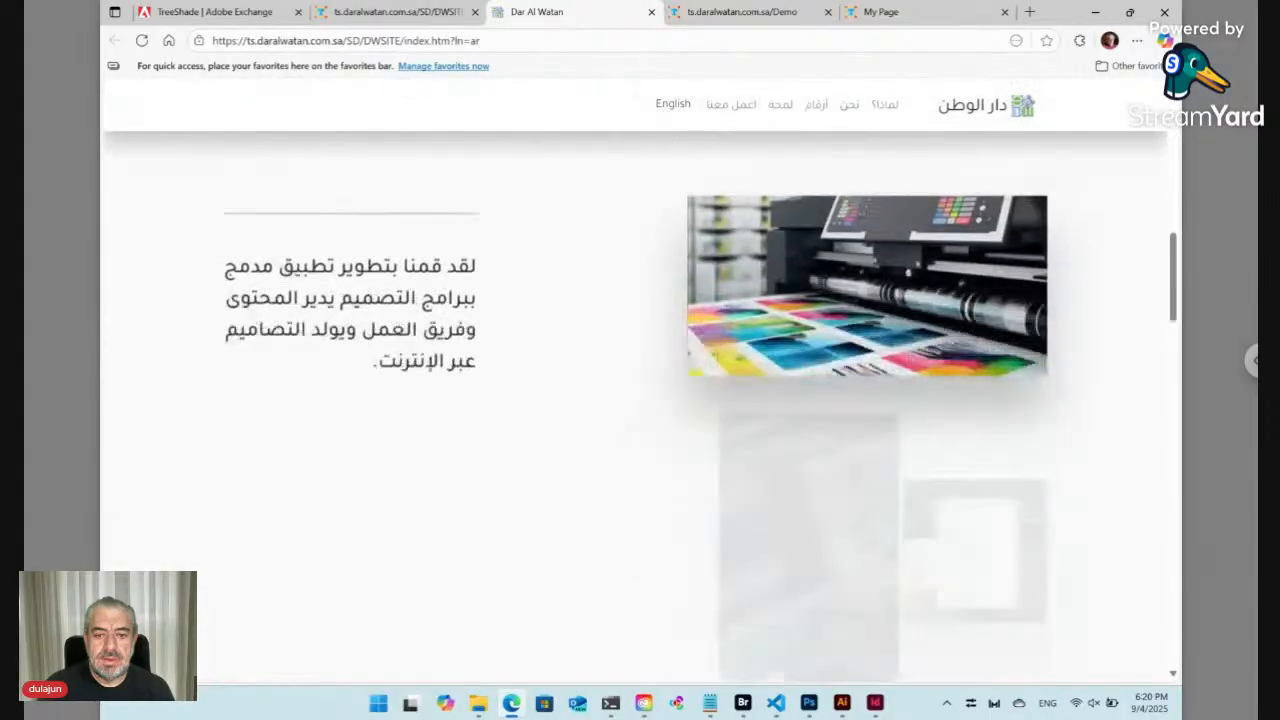
scroll(511, 161, down, 3)
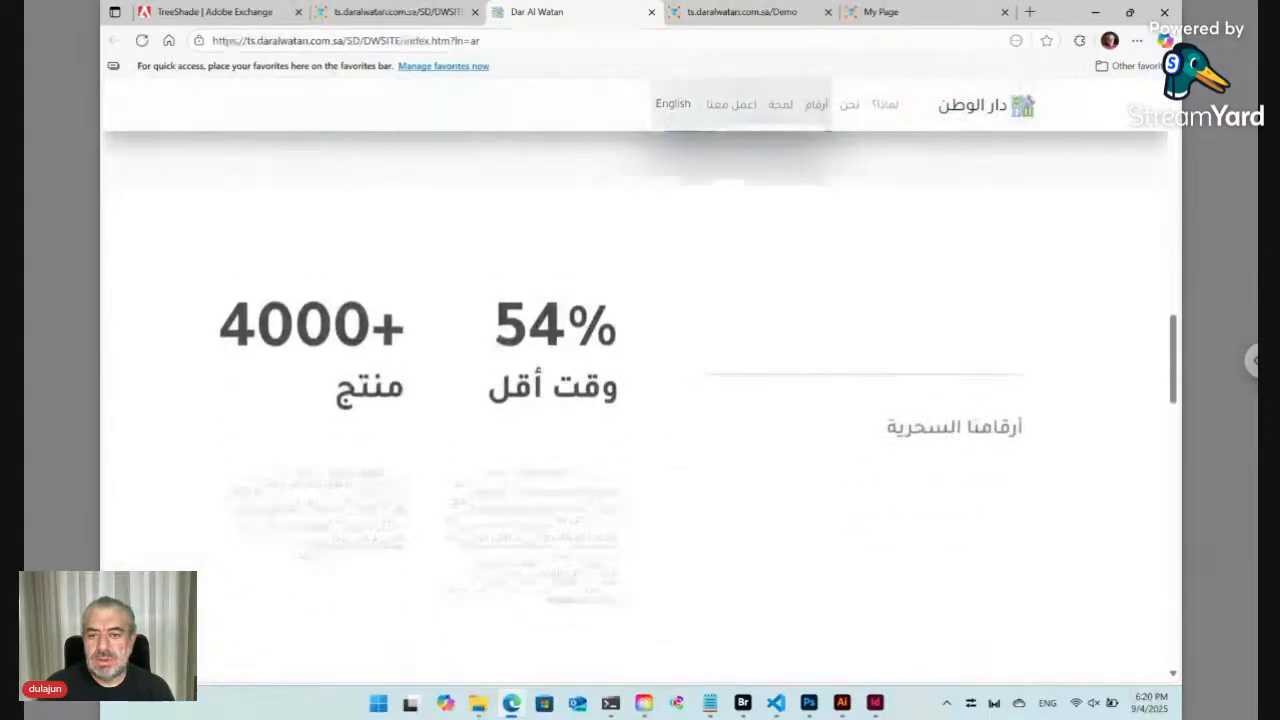
Switch the web page to English, look through its remaining sections, and close it.
click(673, 105)
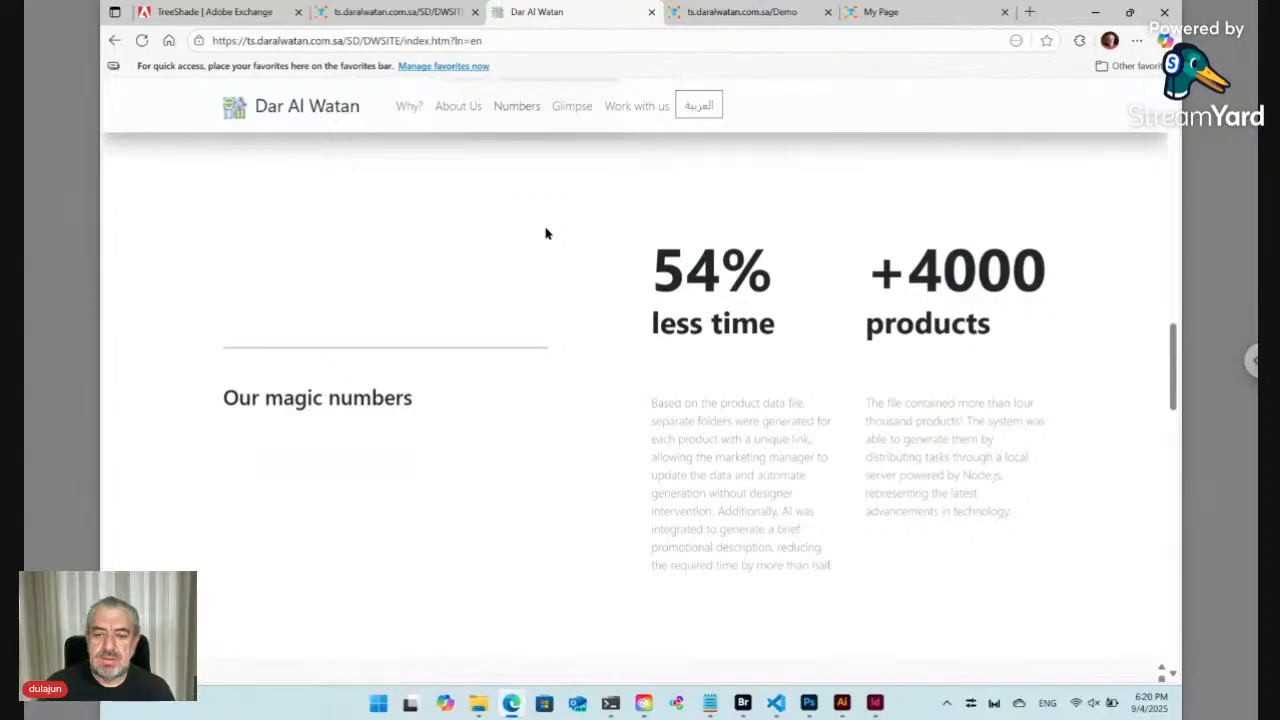
scroll(546, 233, down, 8)
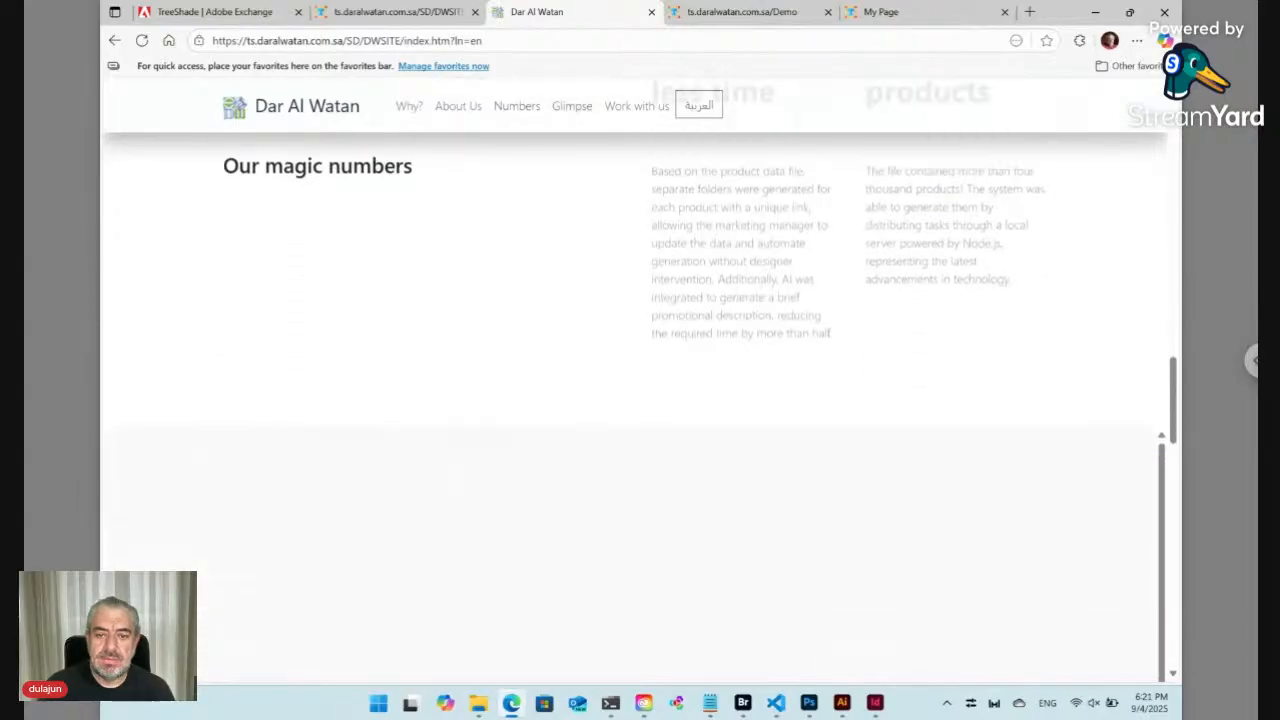
scroll(605, 187, down, 5)
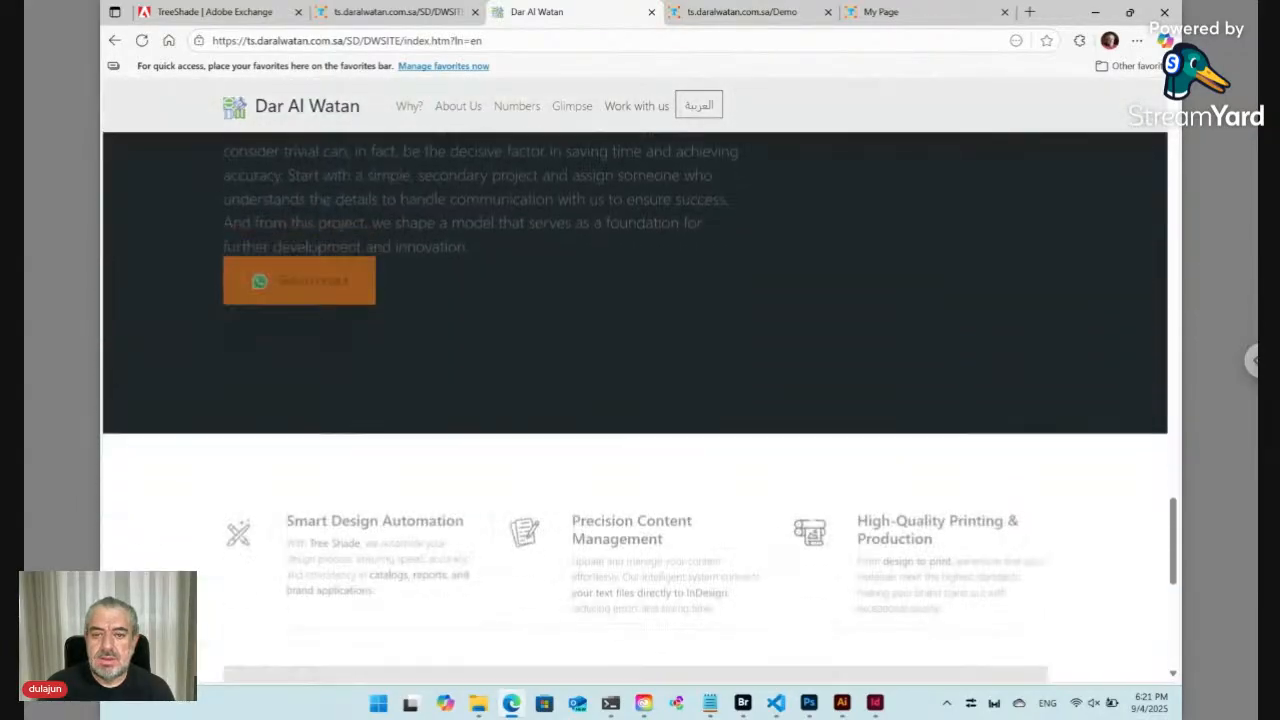
click(651, 15)
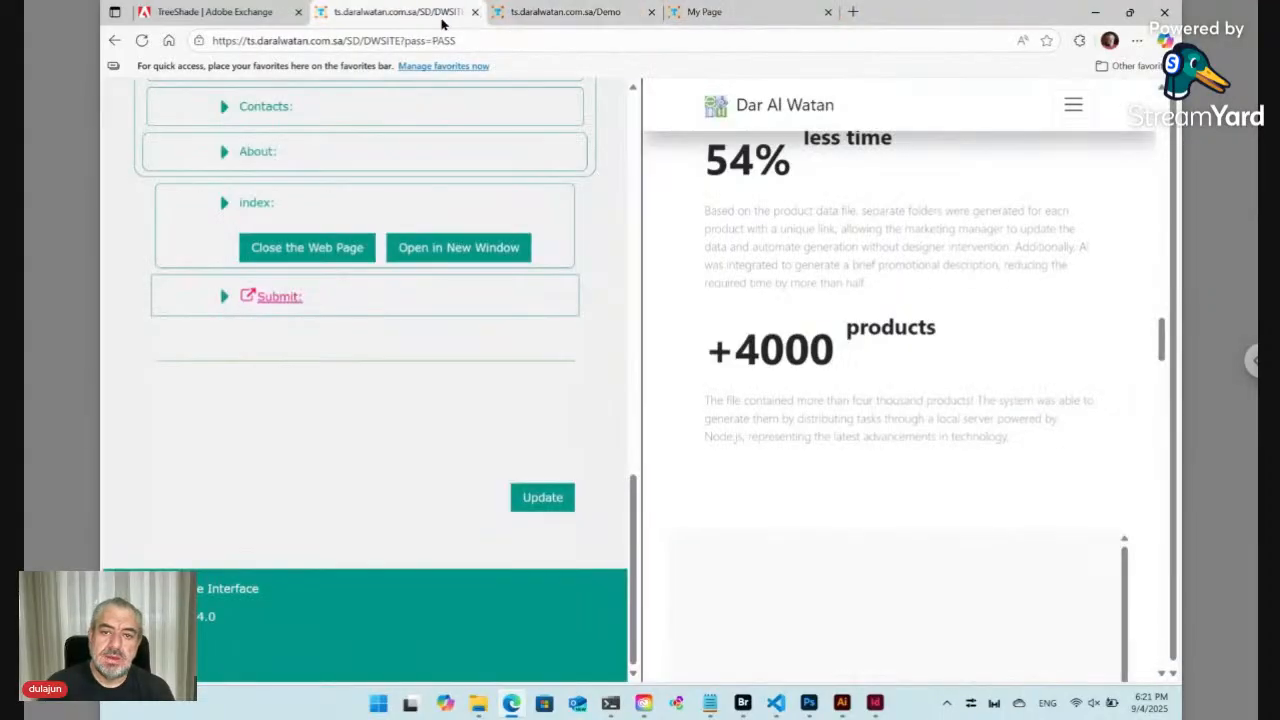
On the Demo form, set the Title to "This is the title.", submit the update, and open the web page preview again.
click(527, 14)
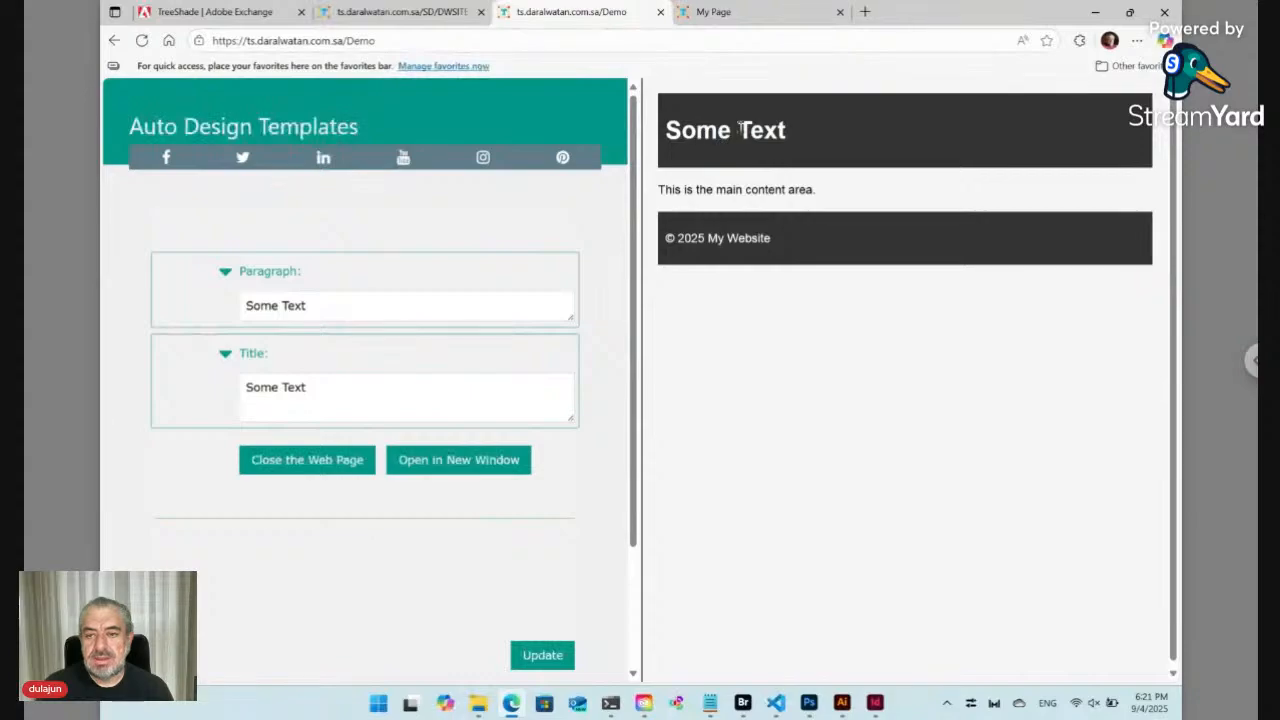
click(266, 390)
key(ctrl+a)
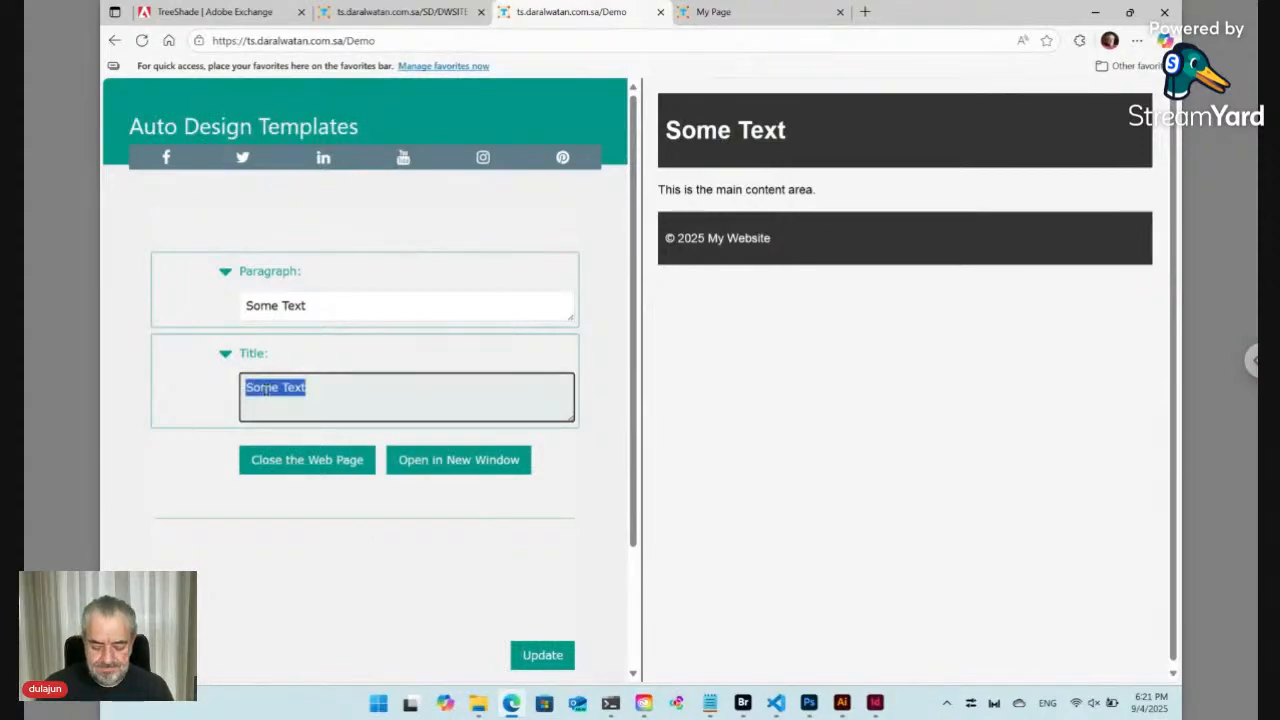
text(This is the title.)
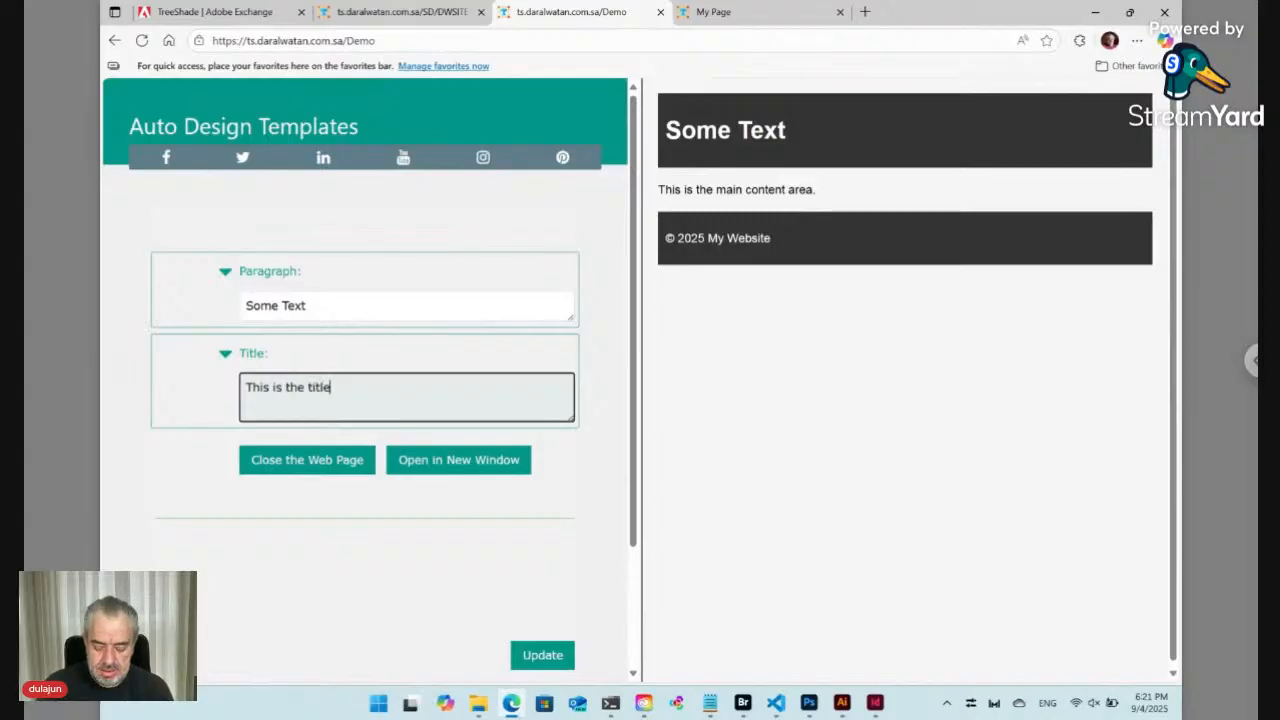
click(568, 656)
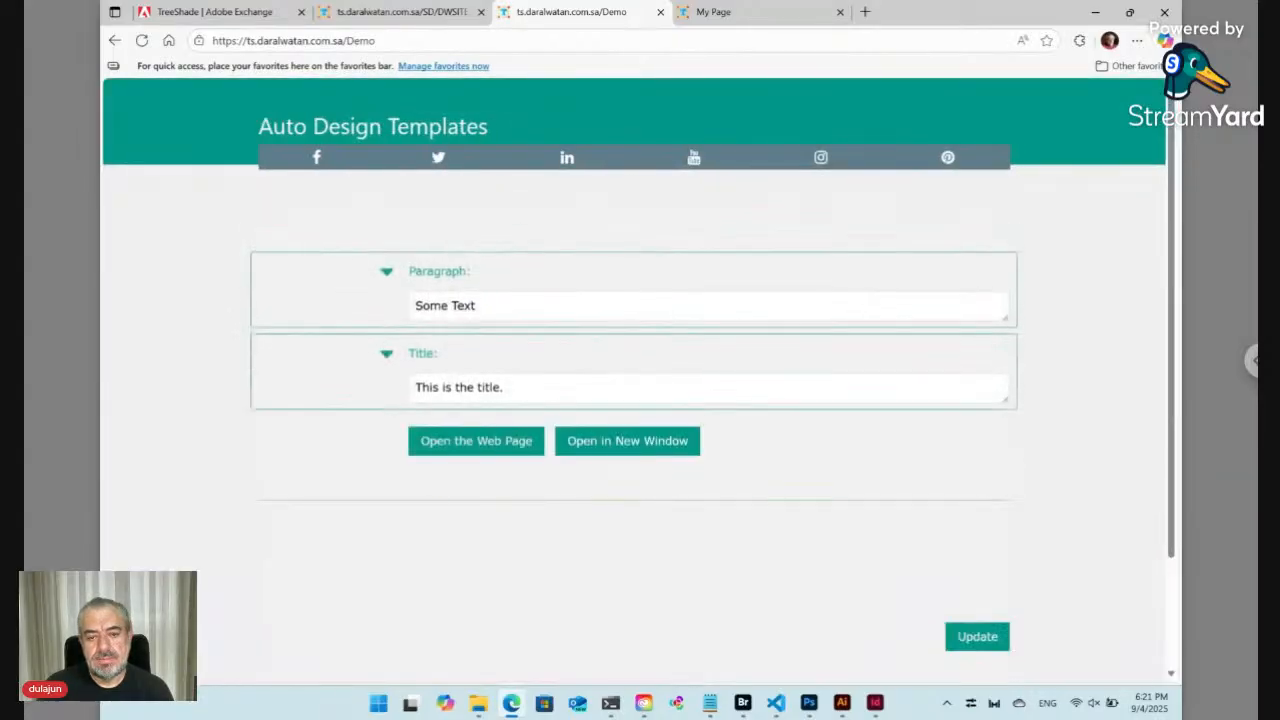
click(480, 449)
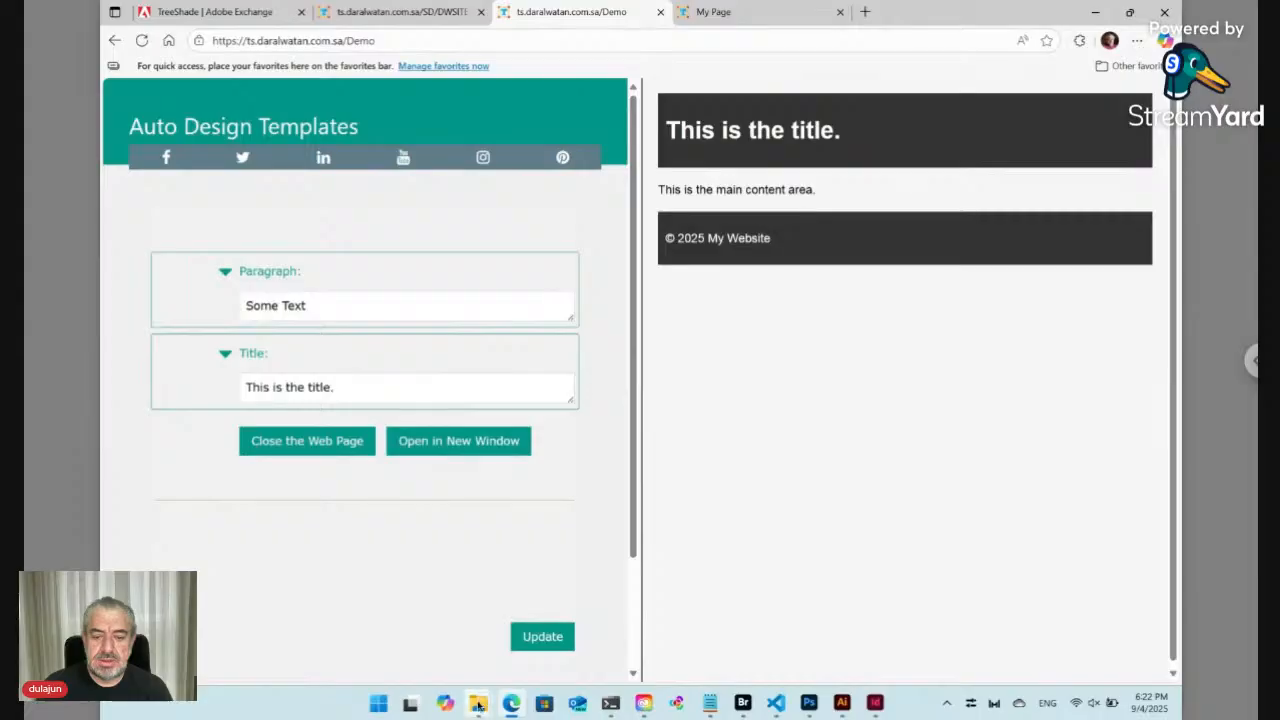
Copy tablet-minimalist-white-desk-with-office-supplies.jpg from the Downloads folder in File Explorer into the Demo Data folder in Adobe Bridge.
mouse_move(479, 706)
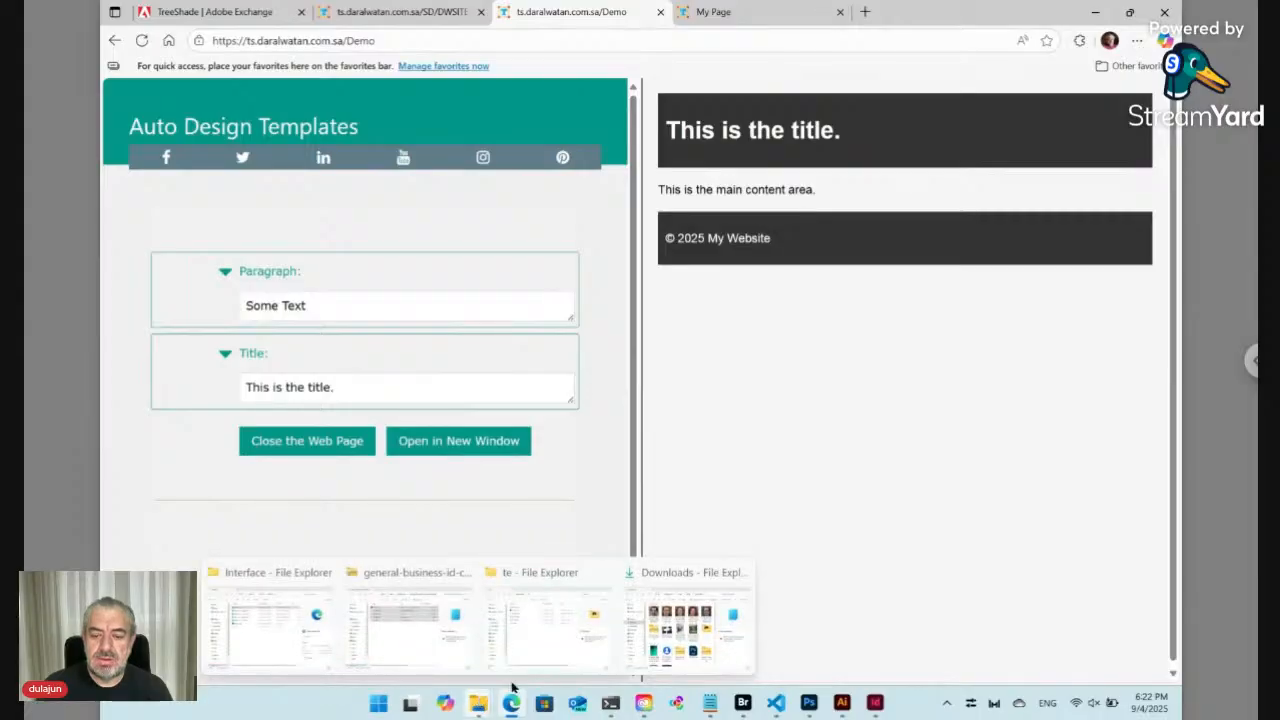
click(668, 650)
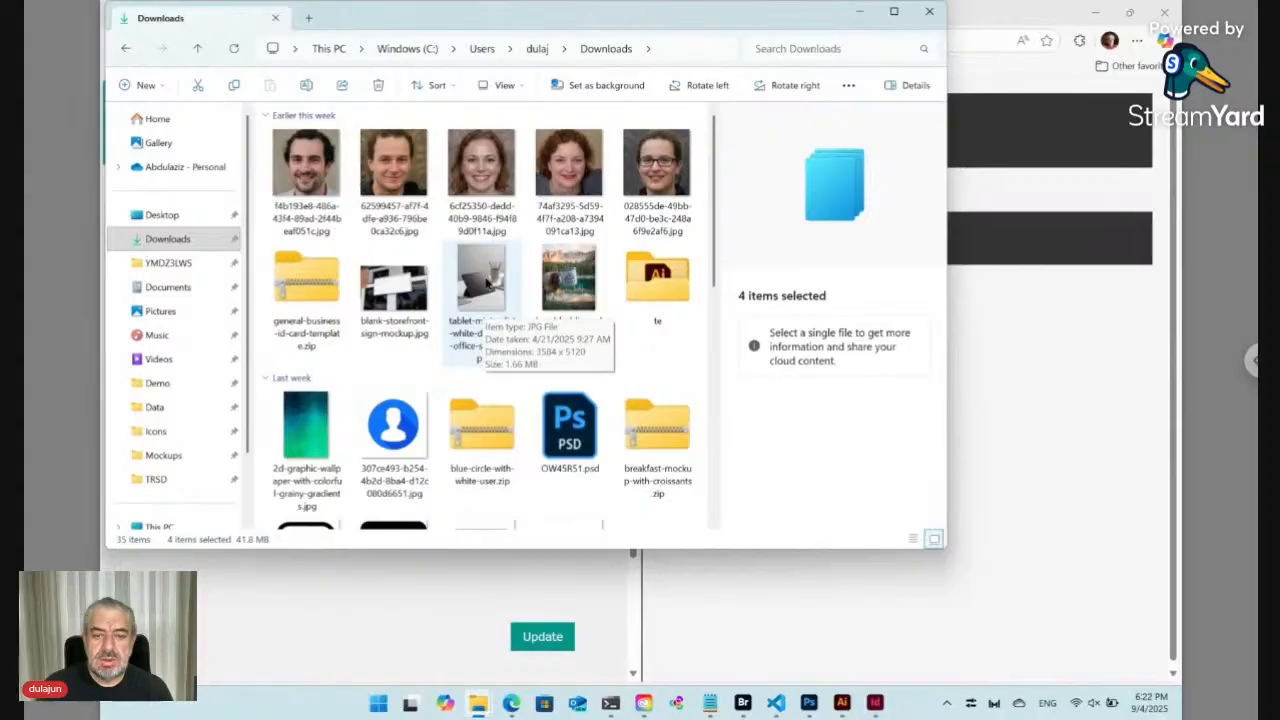
click(487, 283)
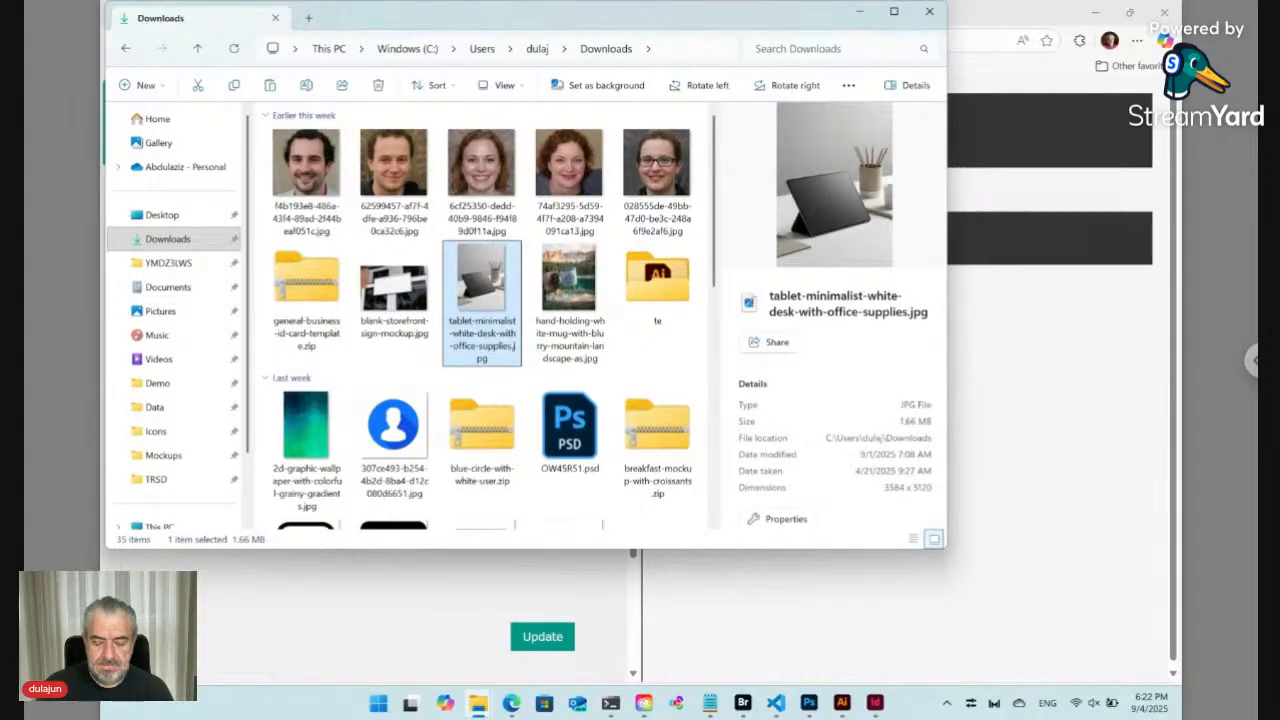
click(743, 703)
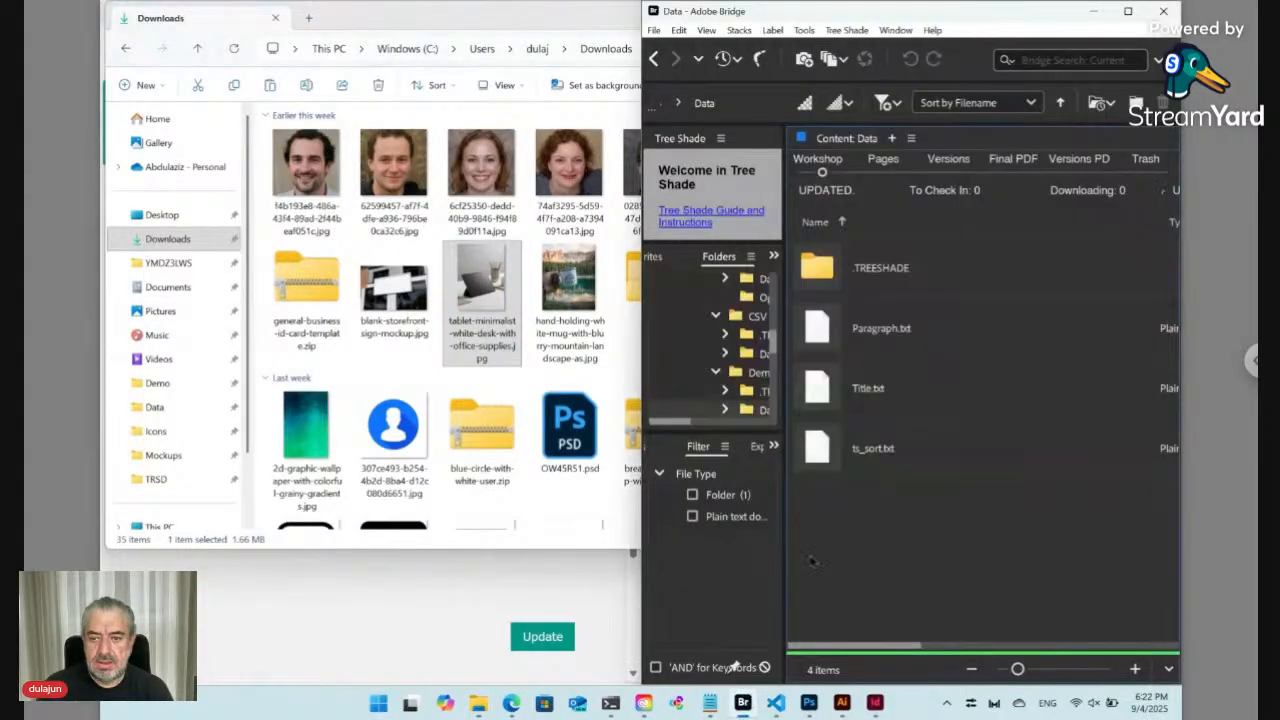
key(ctrl+v)
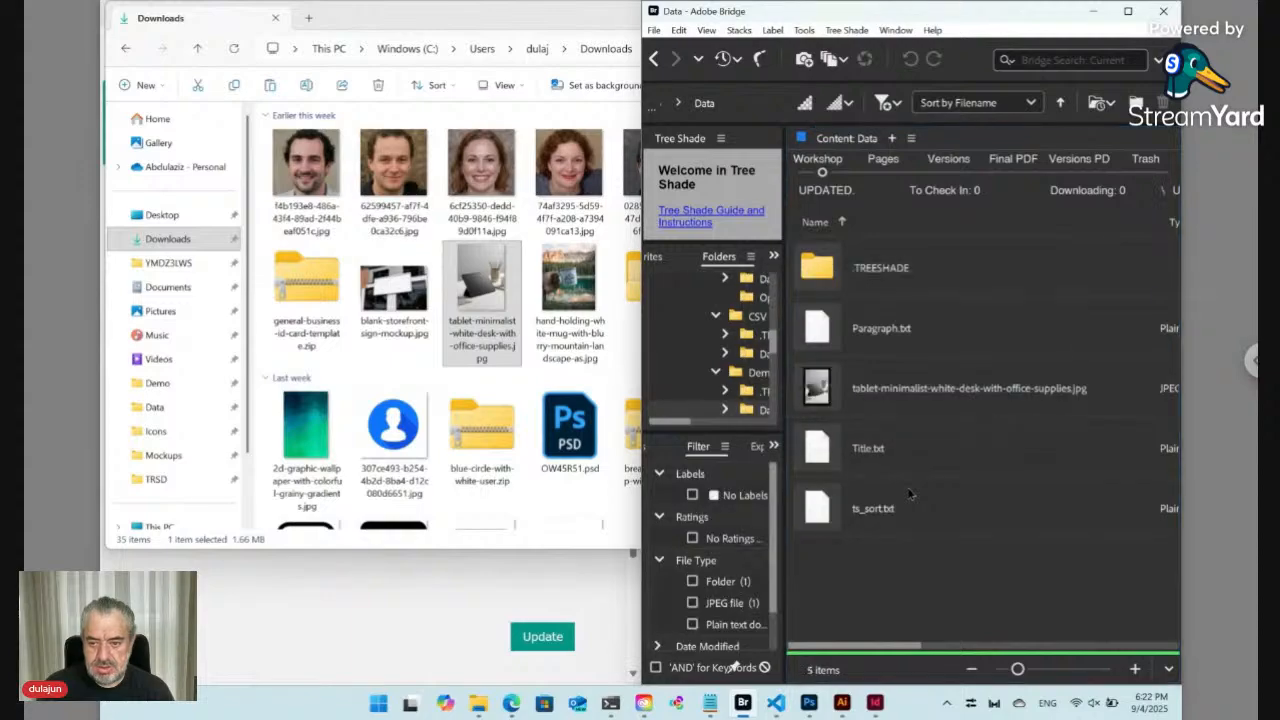
Rename the tablet image in the Data folder as Tablet.jpg.
click(900, 395)
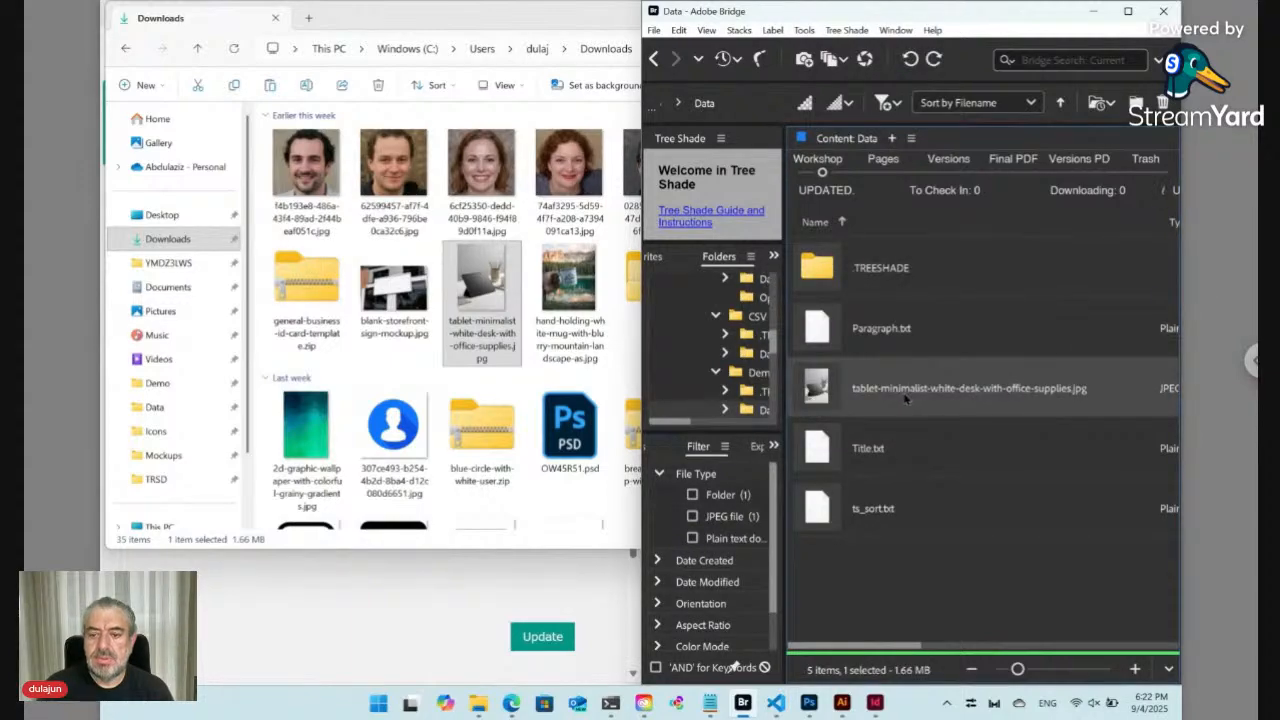
click(909, 390)
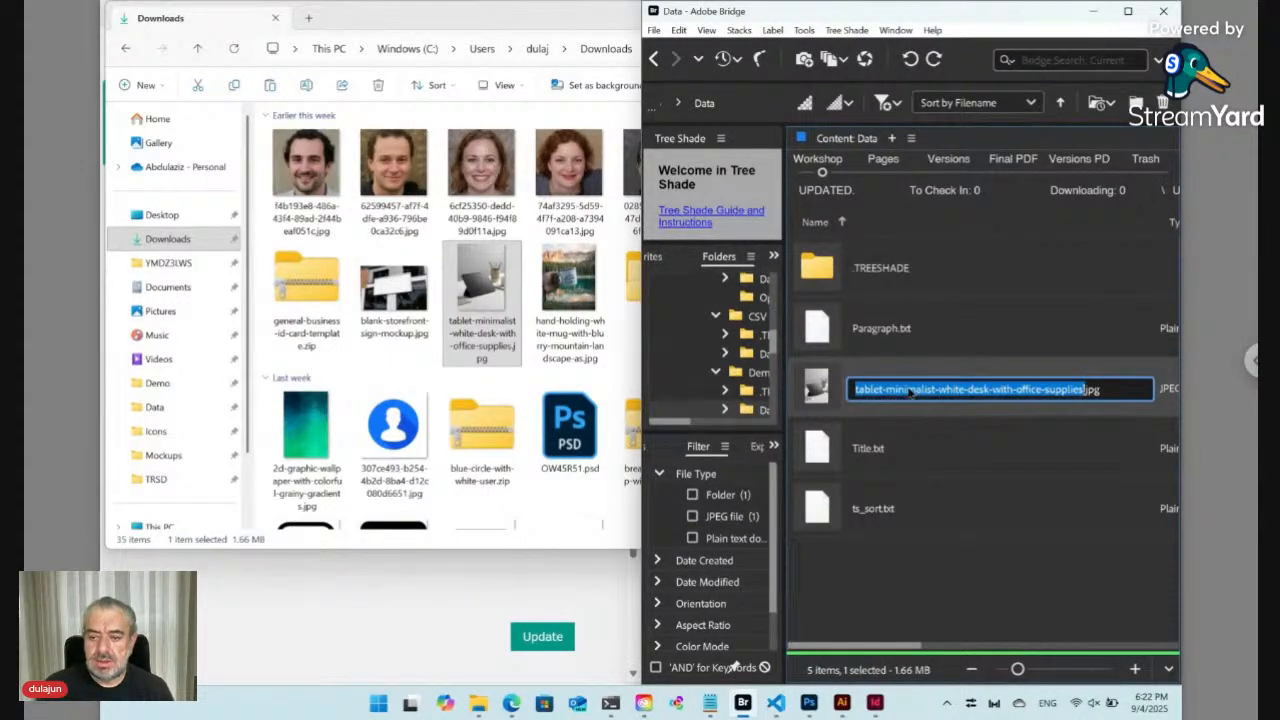
text(Tabl)
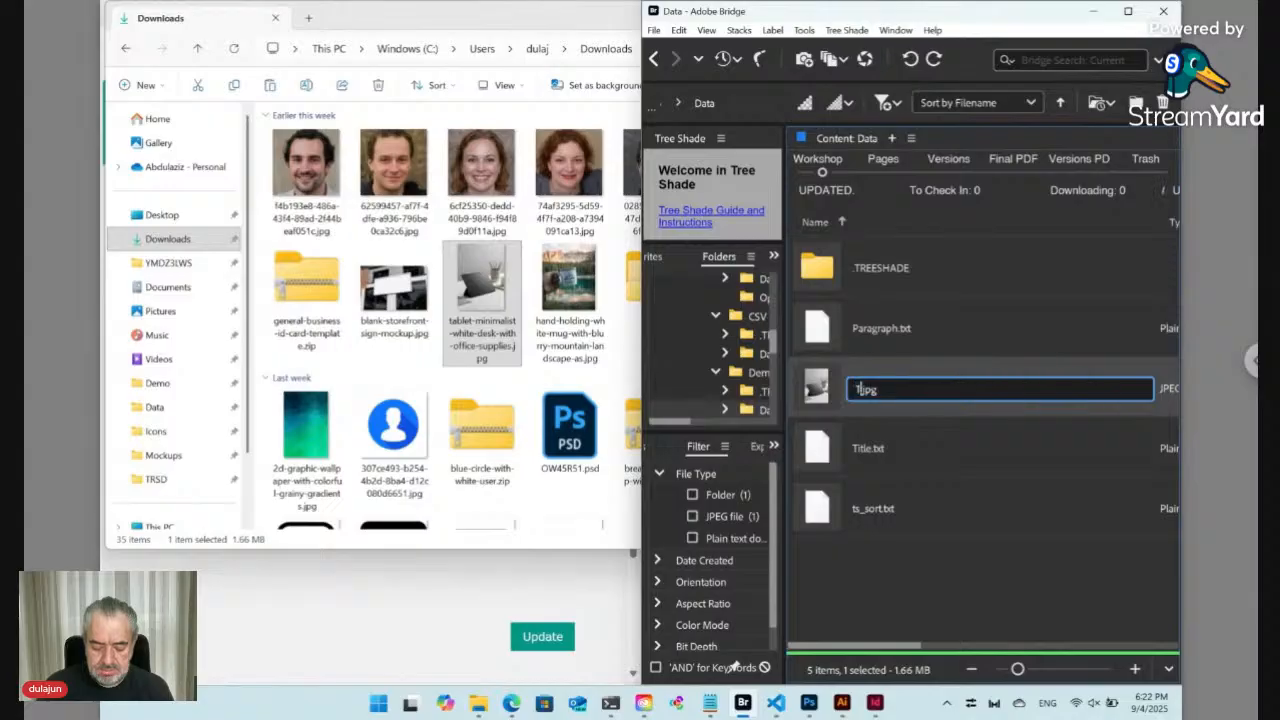
text(et)
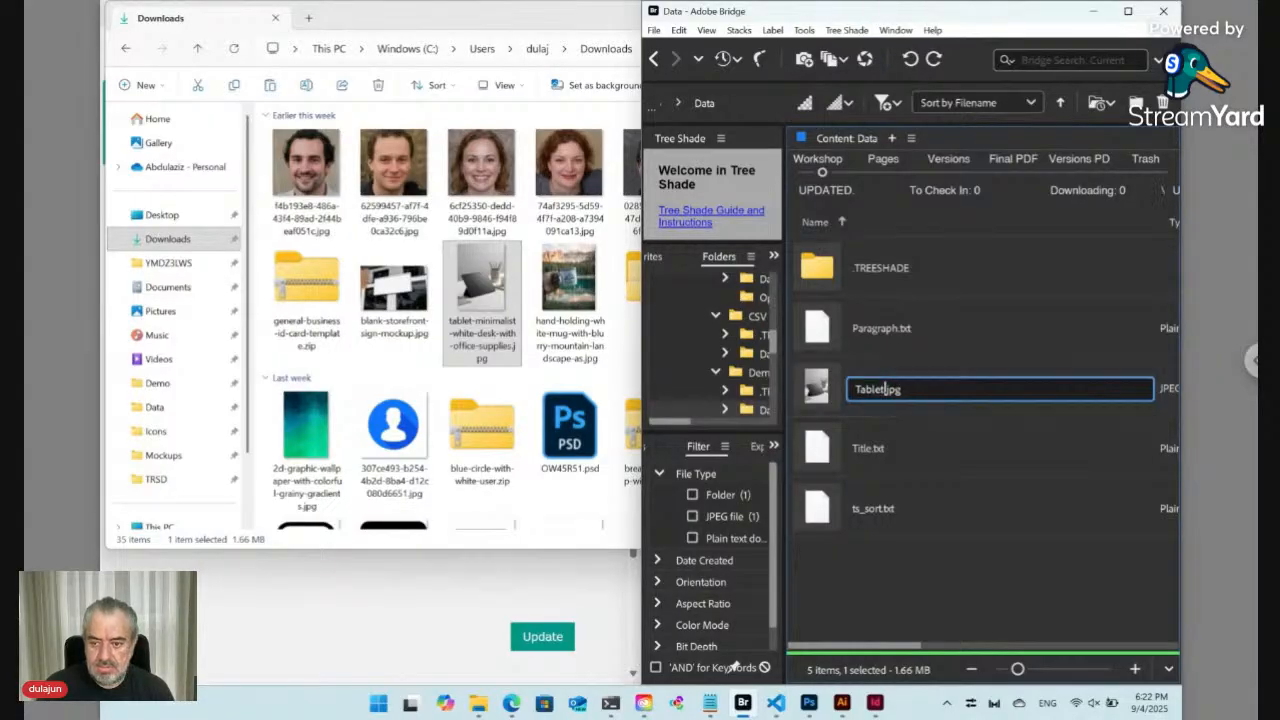
key(Return)
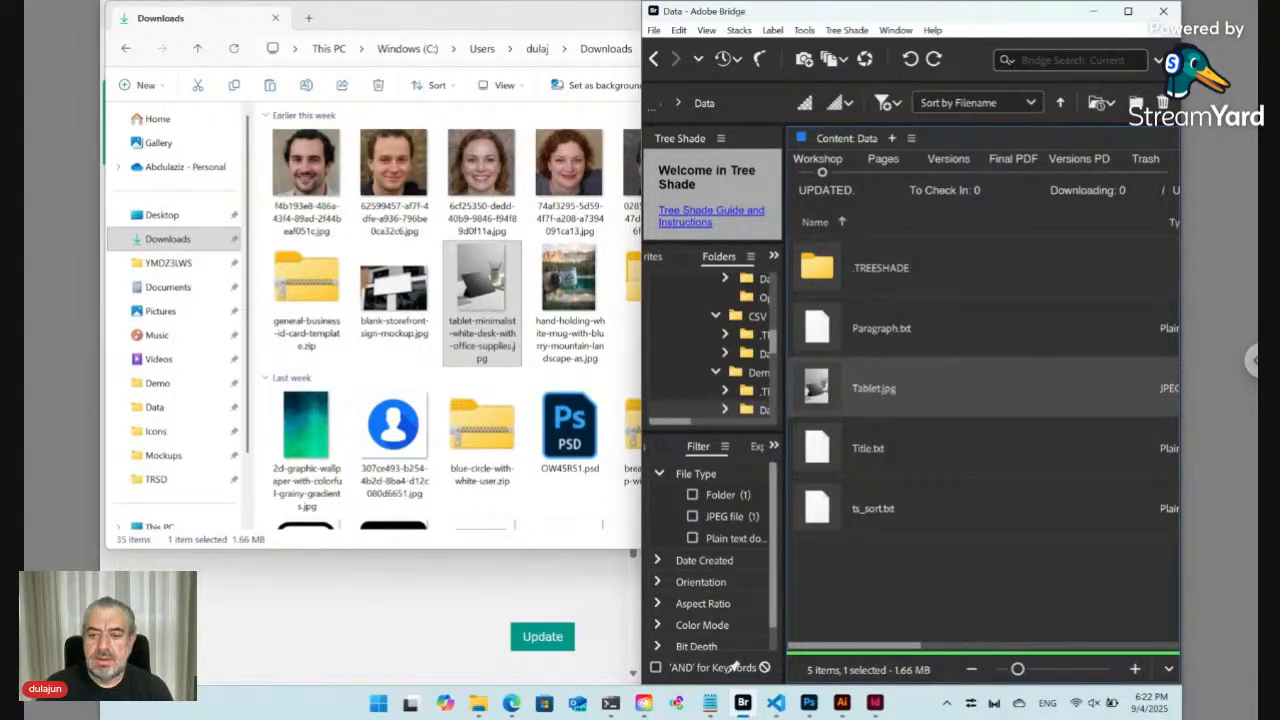
In index.html in Visual Studio Code, copy the heading's ts tag onto a new line directly under the opening main tag.
click(776, 705)
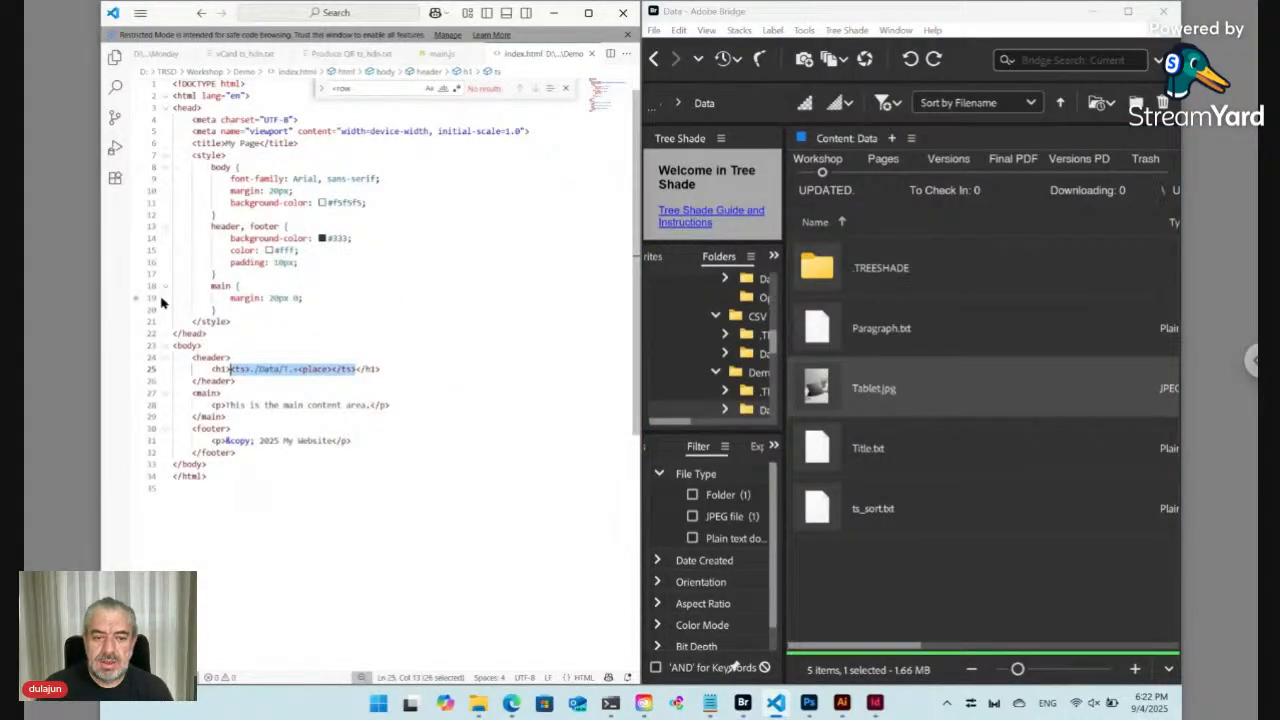
click(396, 405)
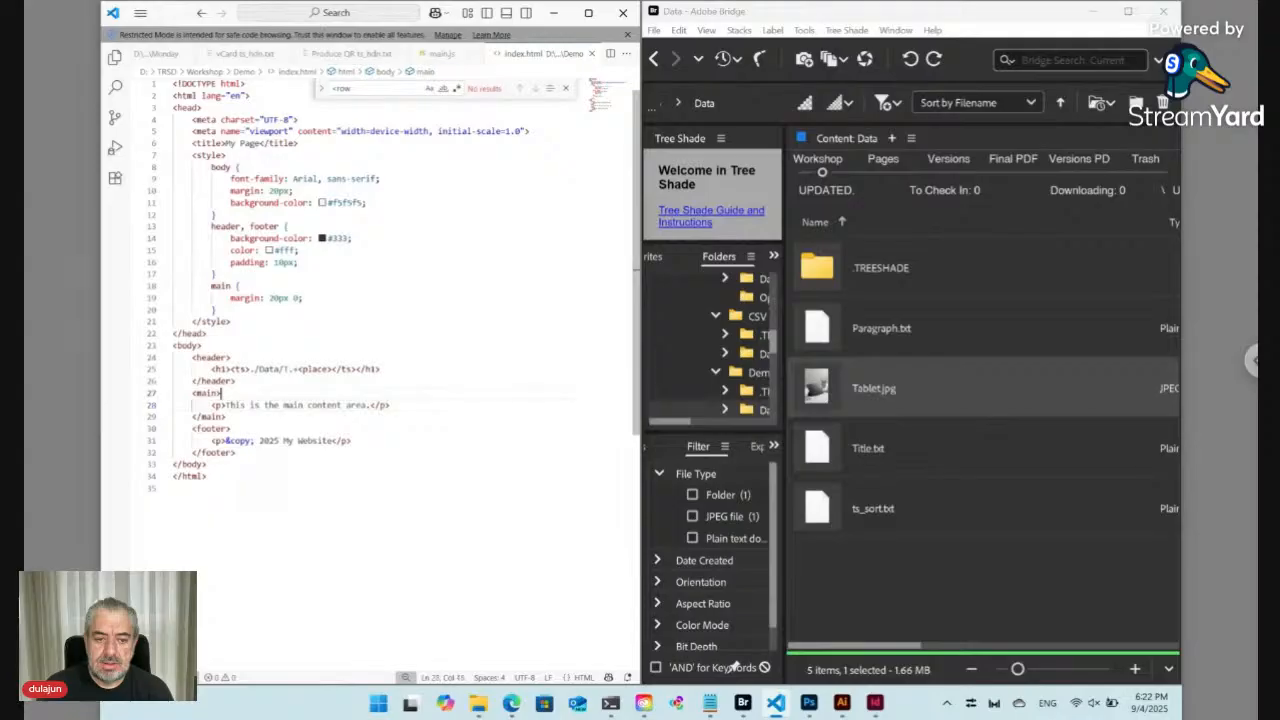
key(Return)
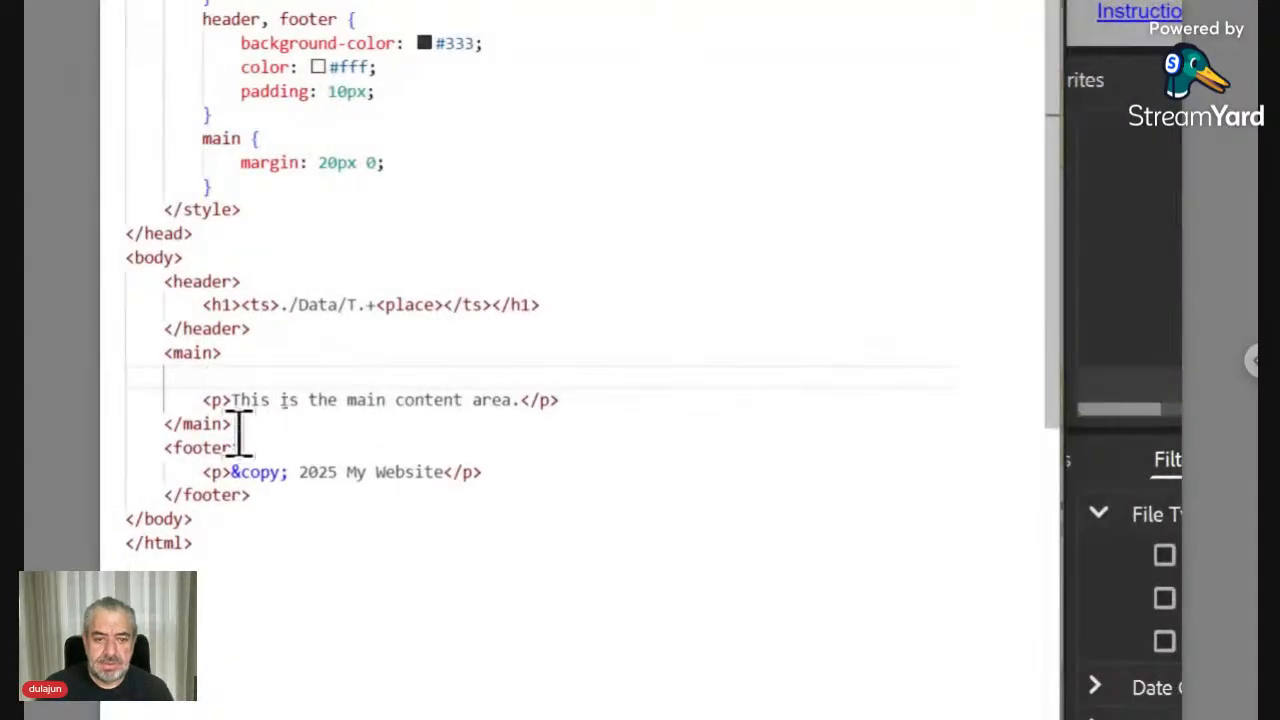
drag(491, 306, 239, 305)
key(ctrl+c)
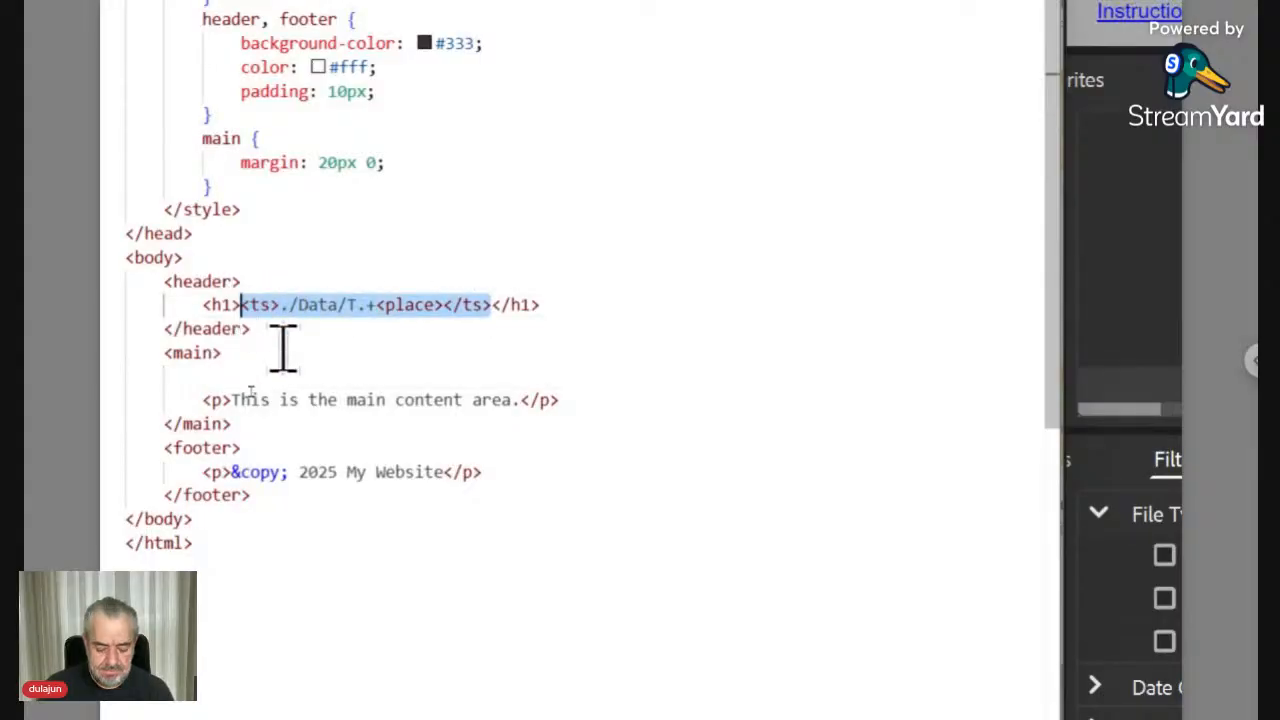
click(272, 362)
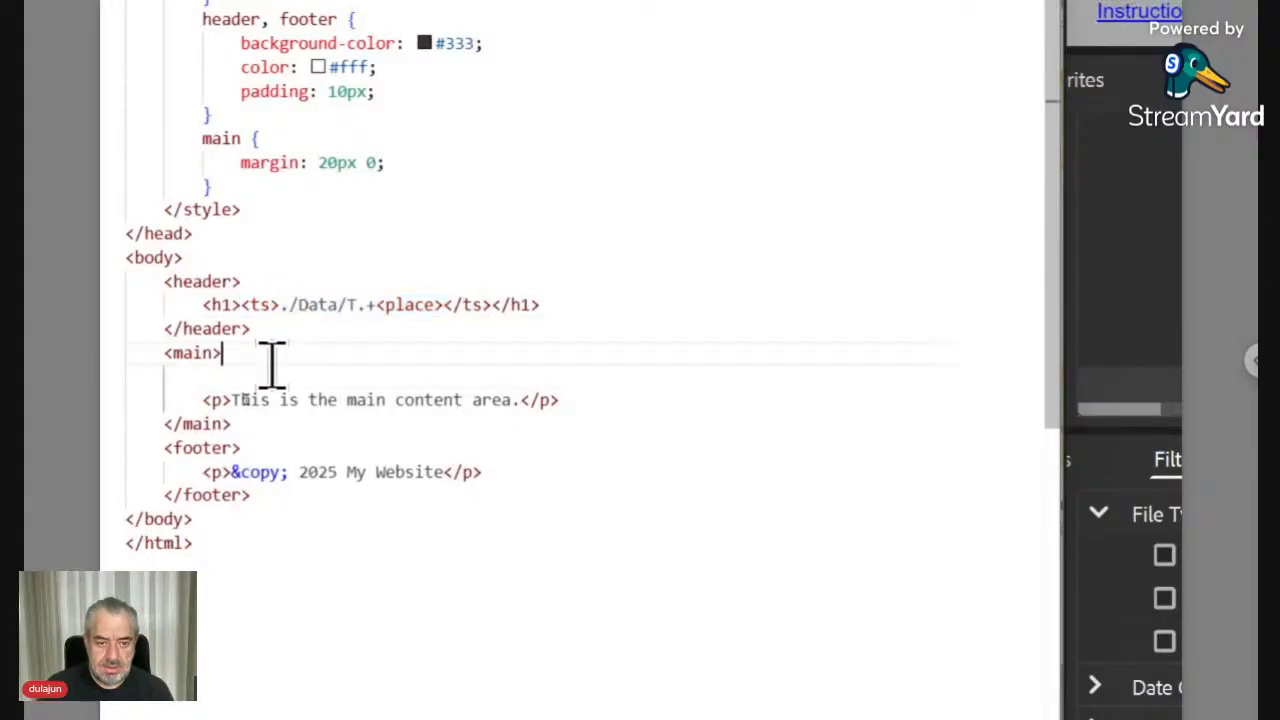
click(272, 372)
key(ctrl+v)
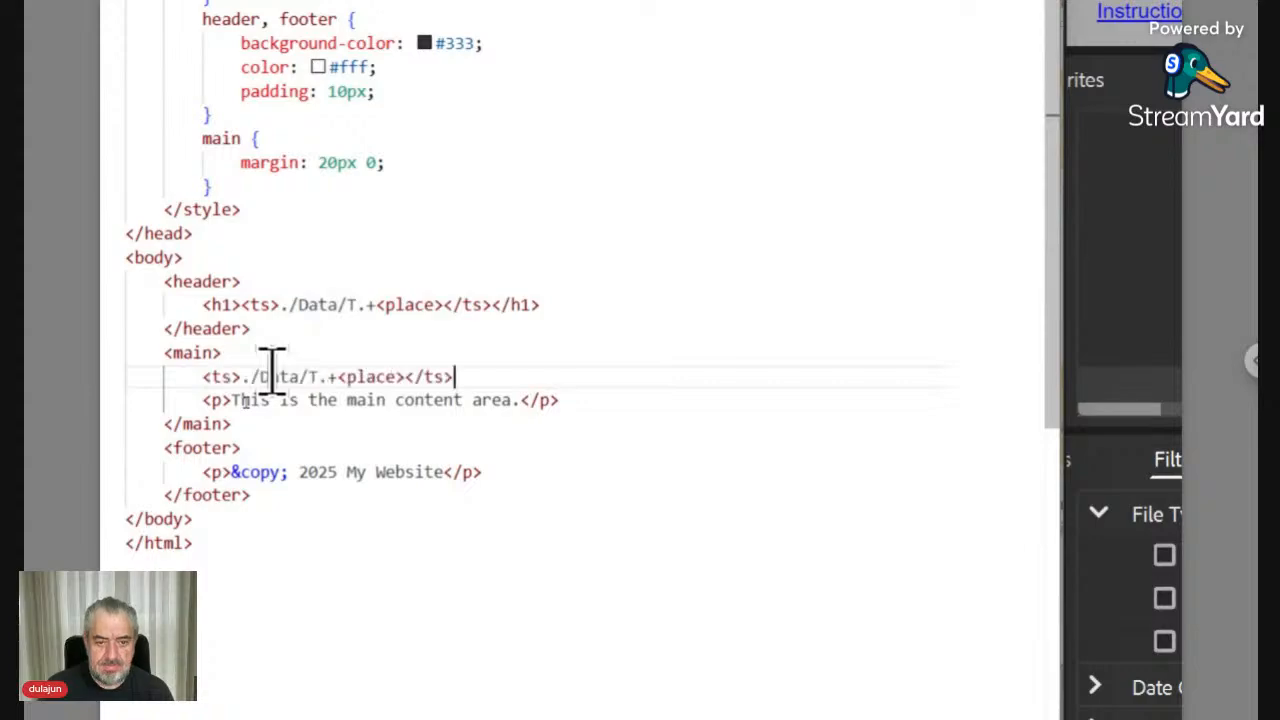
Replace place with url in the ts tag inside the main section.
key(Left)
key(Left)
key(Left)
key(Left)
key(Left)
key(Left)
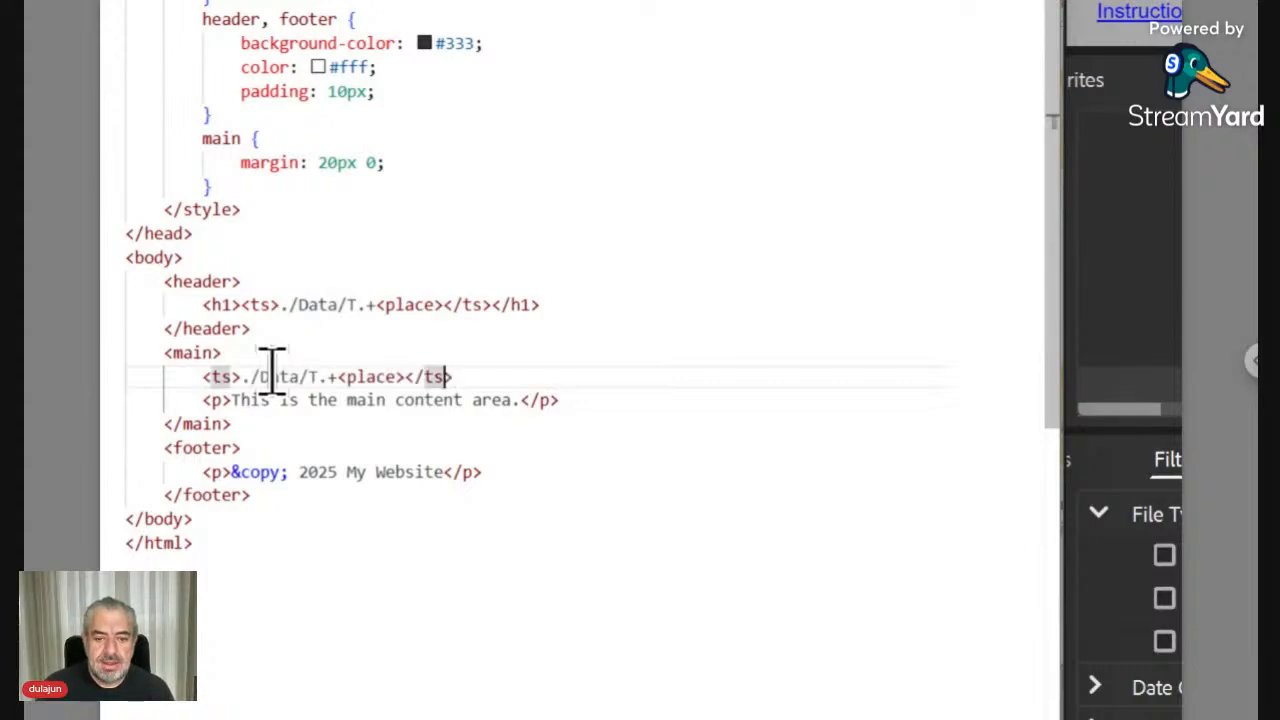
key(shift+Left)
key(shift+Left)
key(shift+Left)
key(shift+Left)
key(shift+Left)
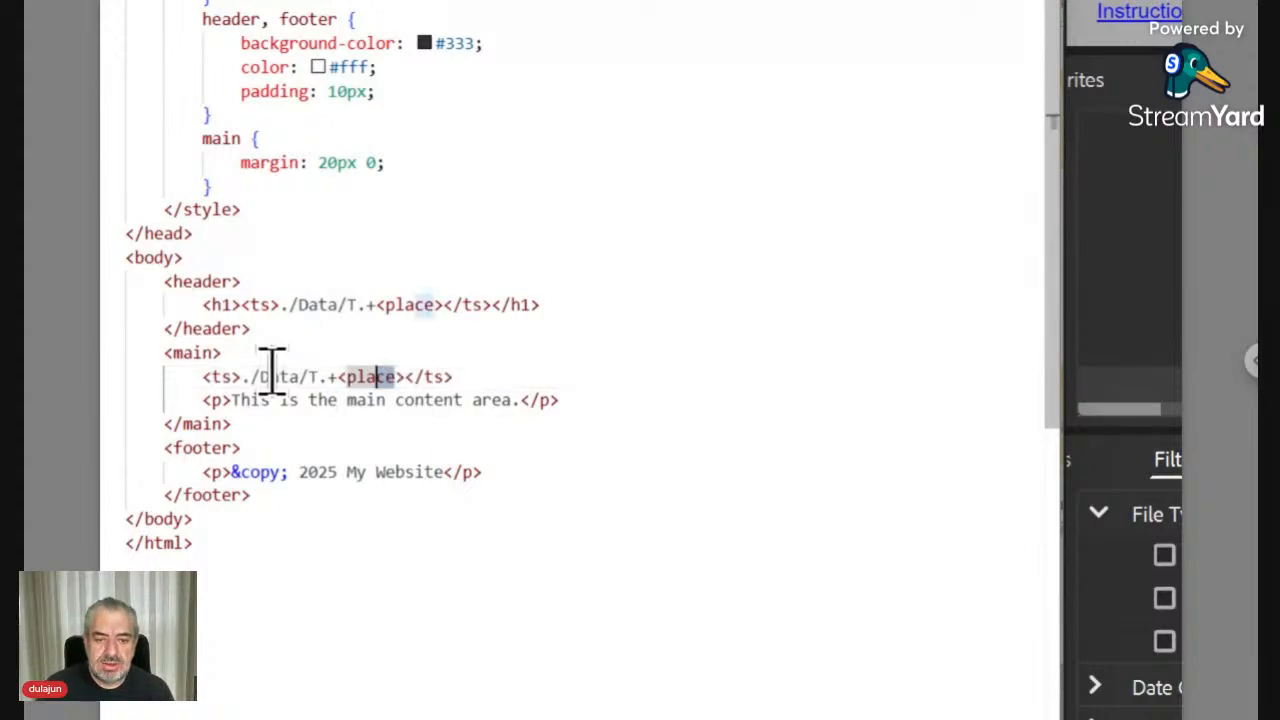
text(url)
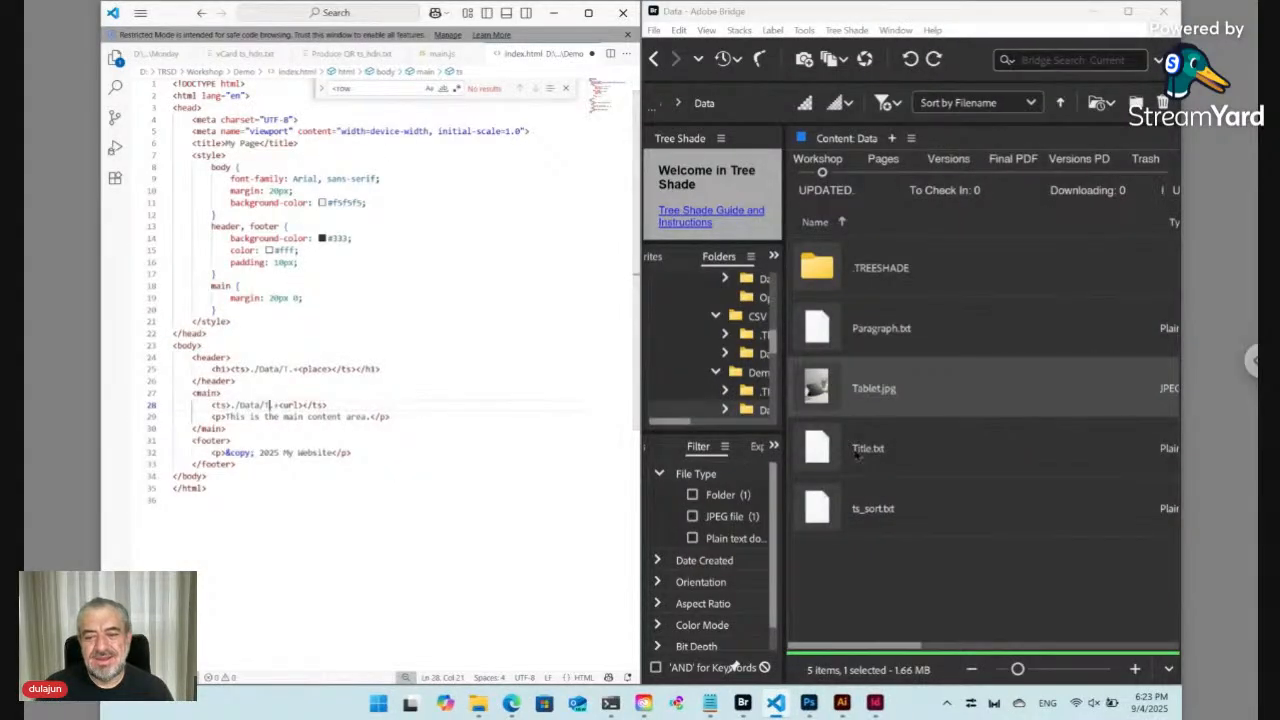
Complete the ts paths as ./Data/Title in the heading and ./Data/Tablet in the main section, and save the file.
click(287, 369)
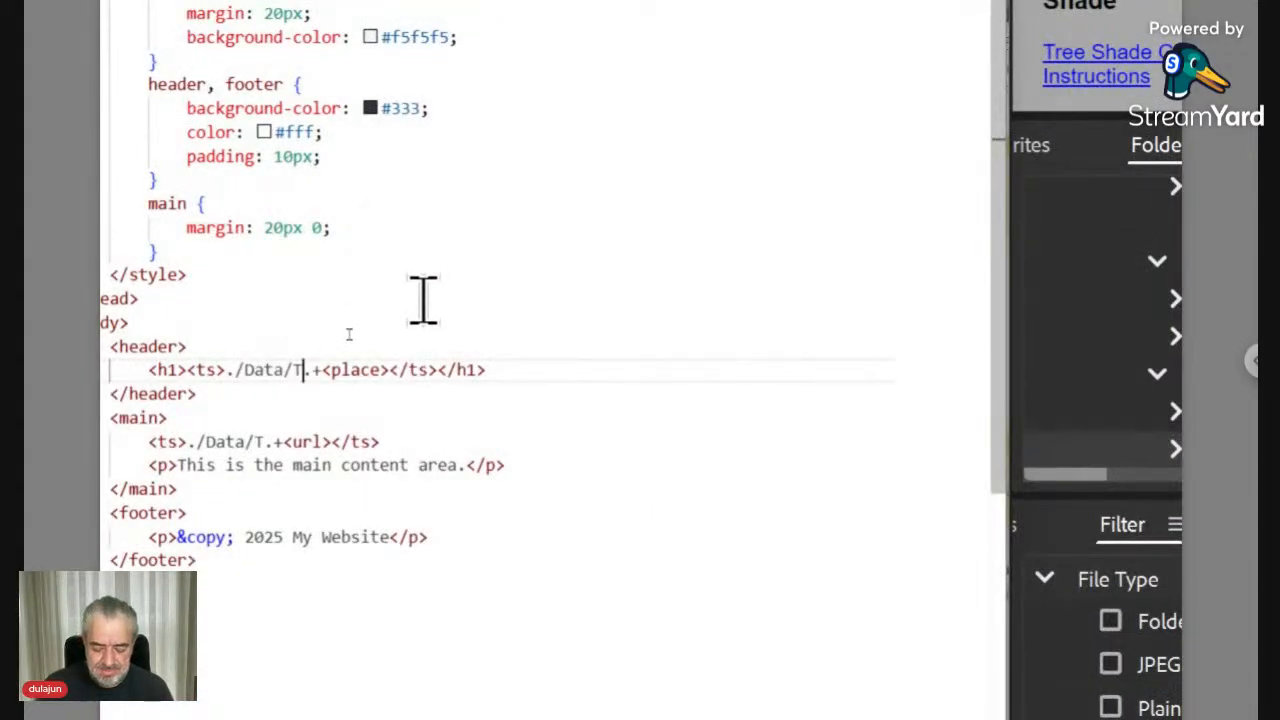
text(itle)
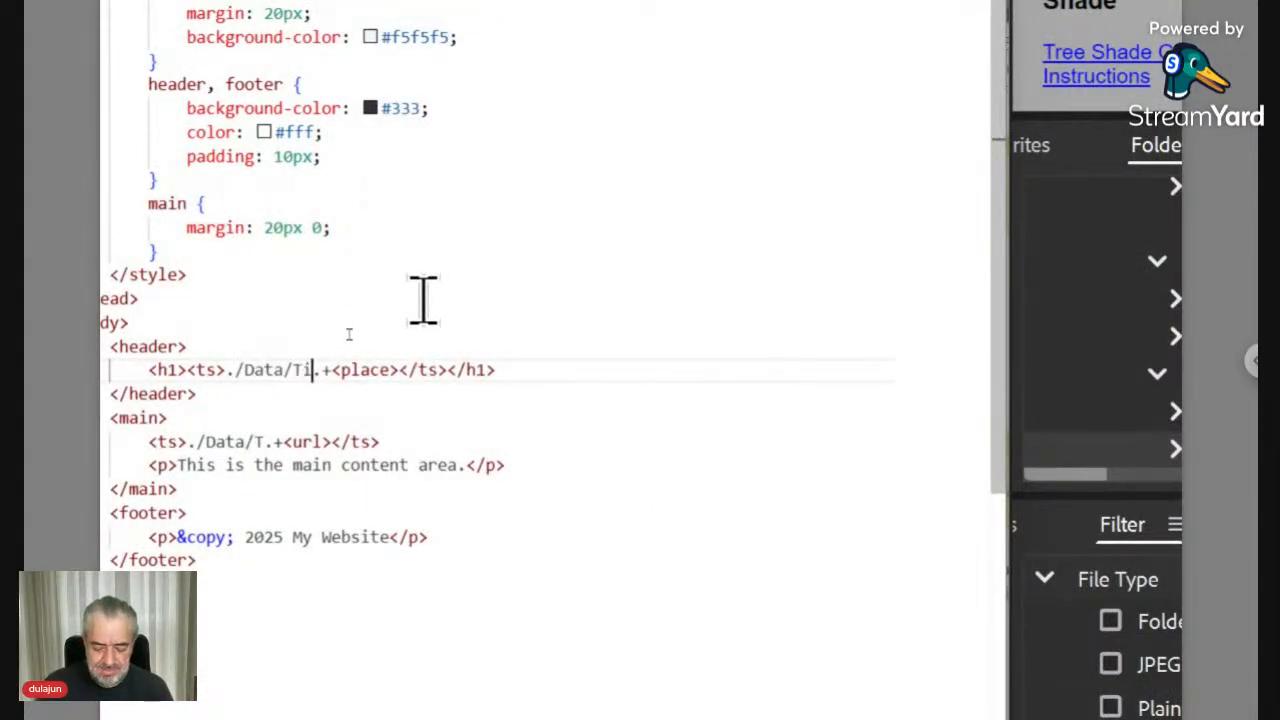
click(262, 440)
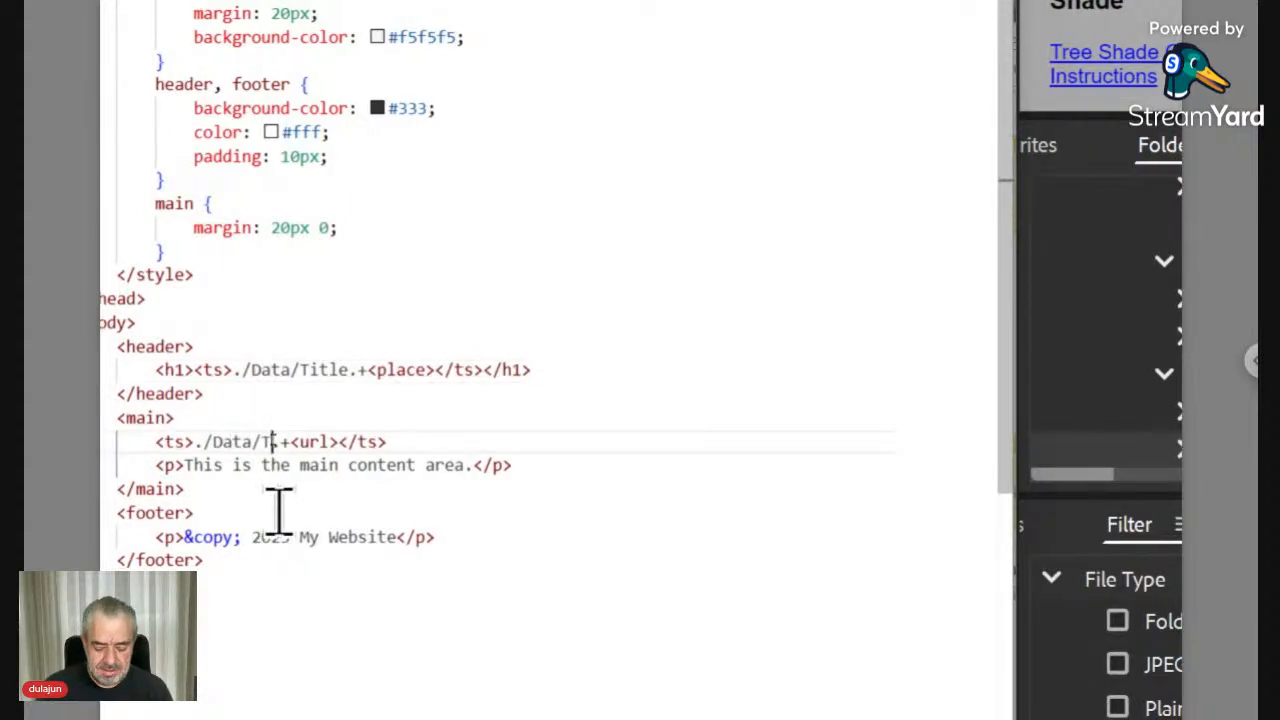
text(ablet)
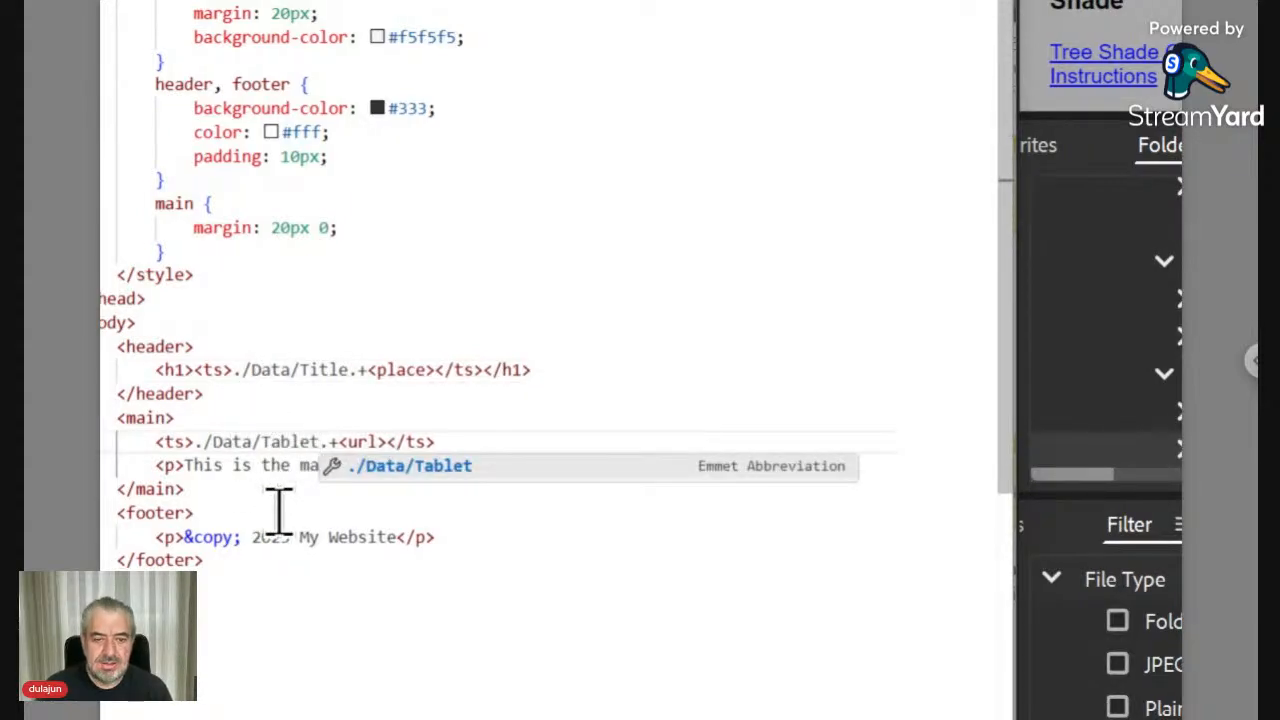
click(396, 440)
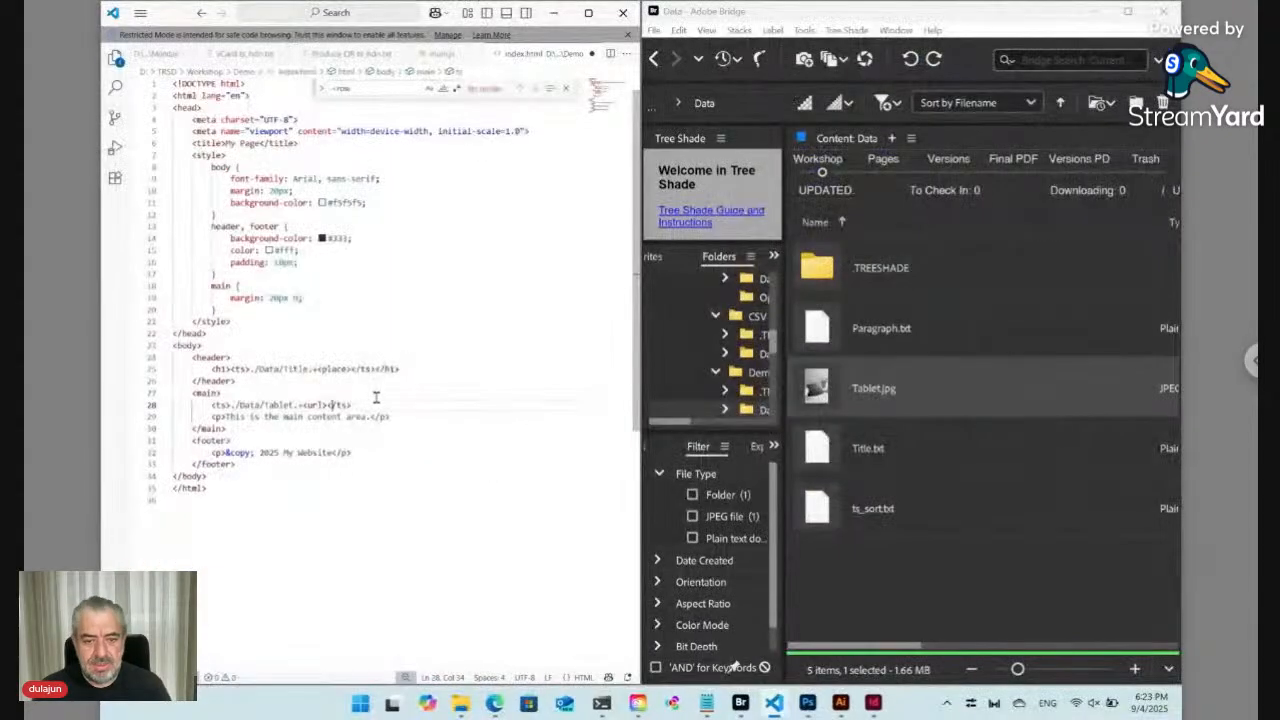
key(ctrl+s)
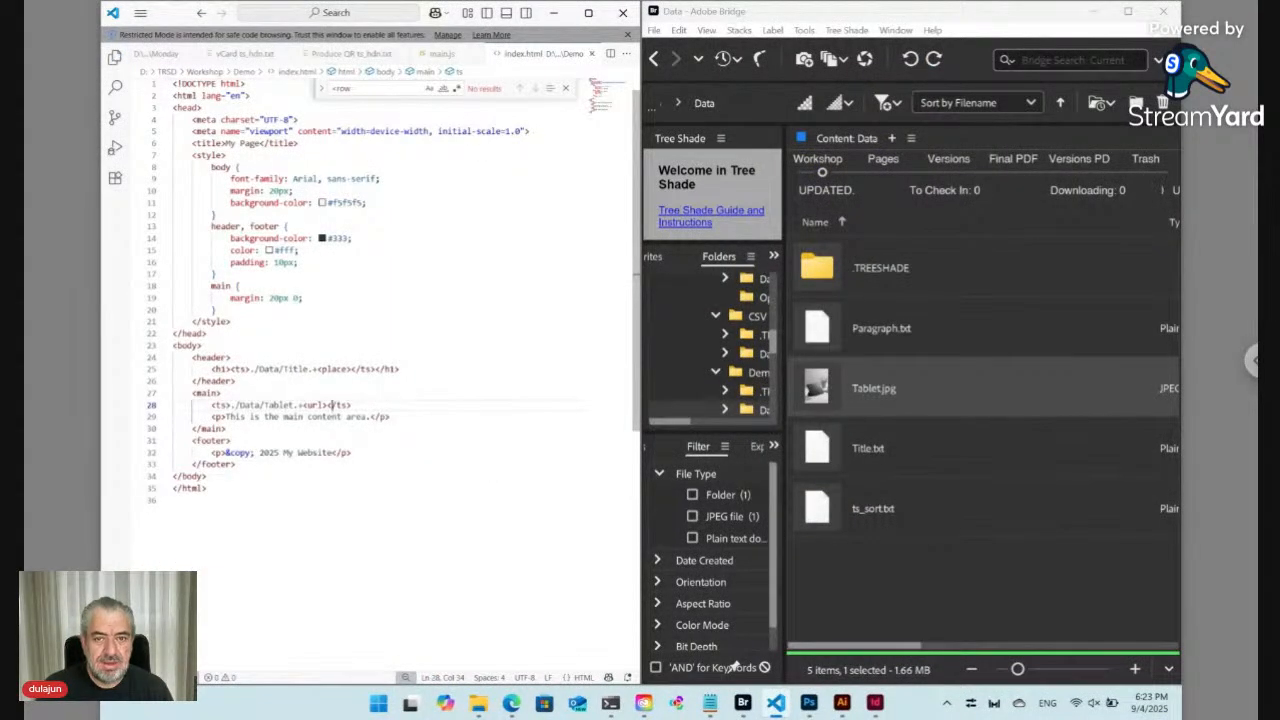
Switch to the Demo form in the browser, reopen the web page preview, and examine the output of the Tablet tag.
click(511, 703)
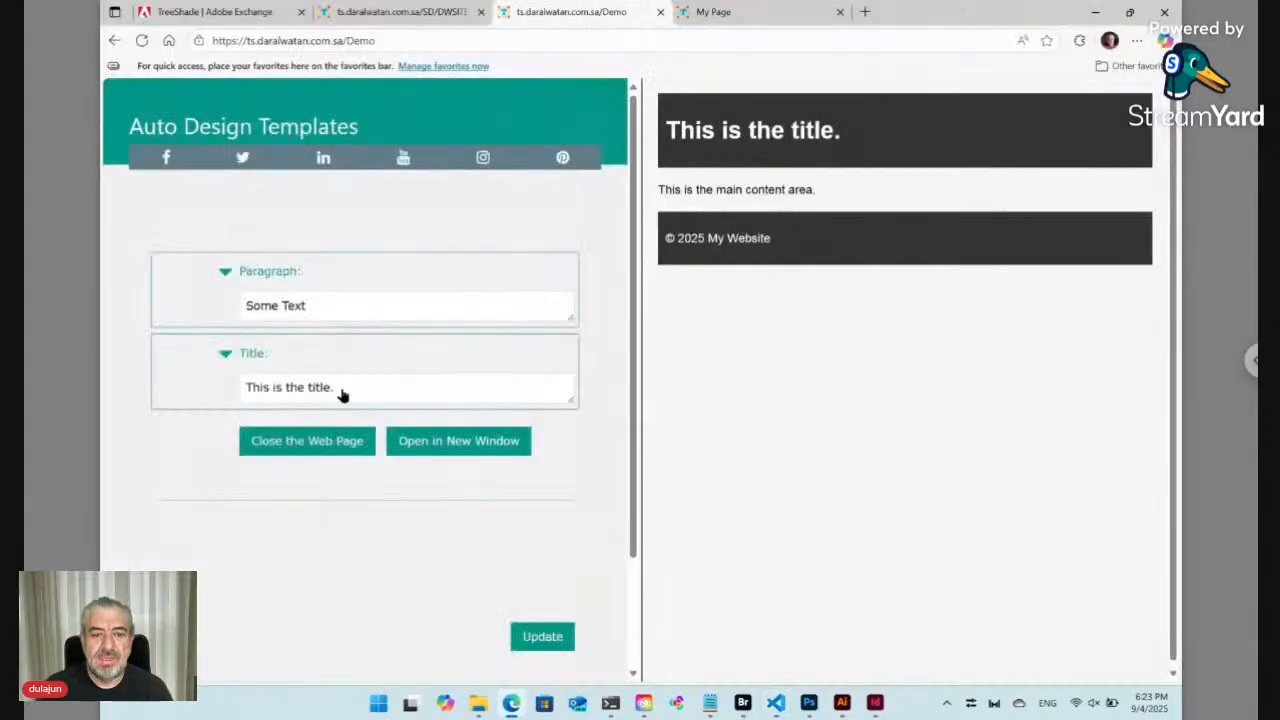
click(330, 445)
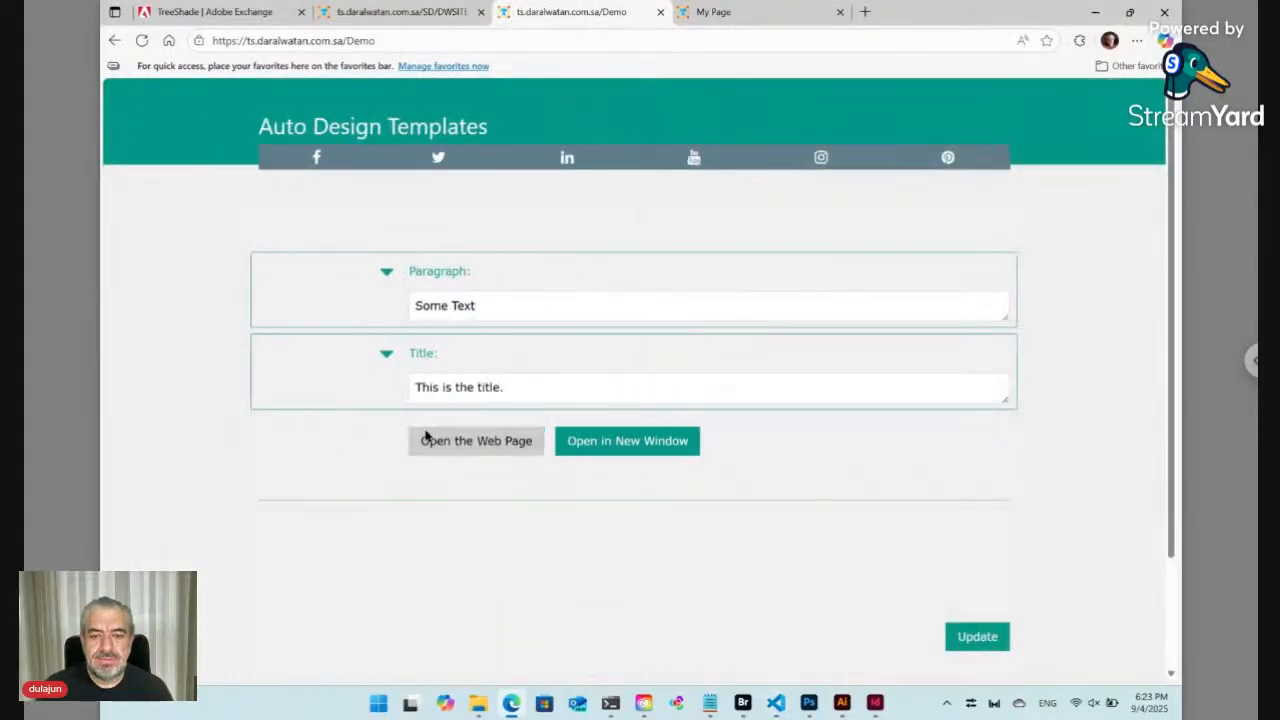
click(436, 441)
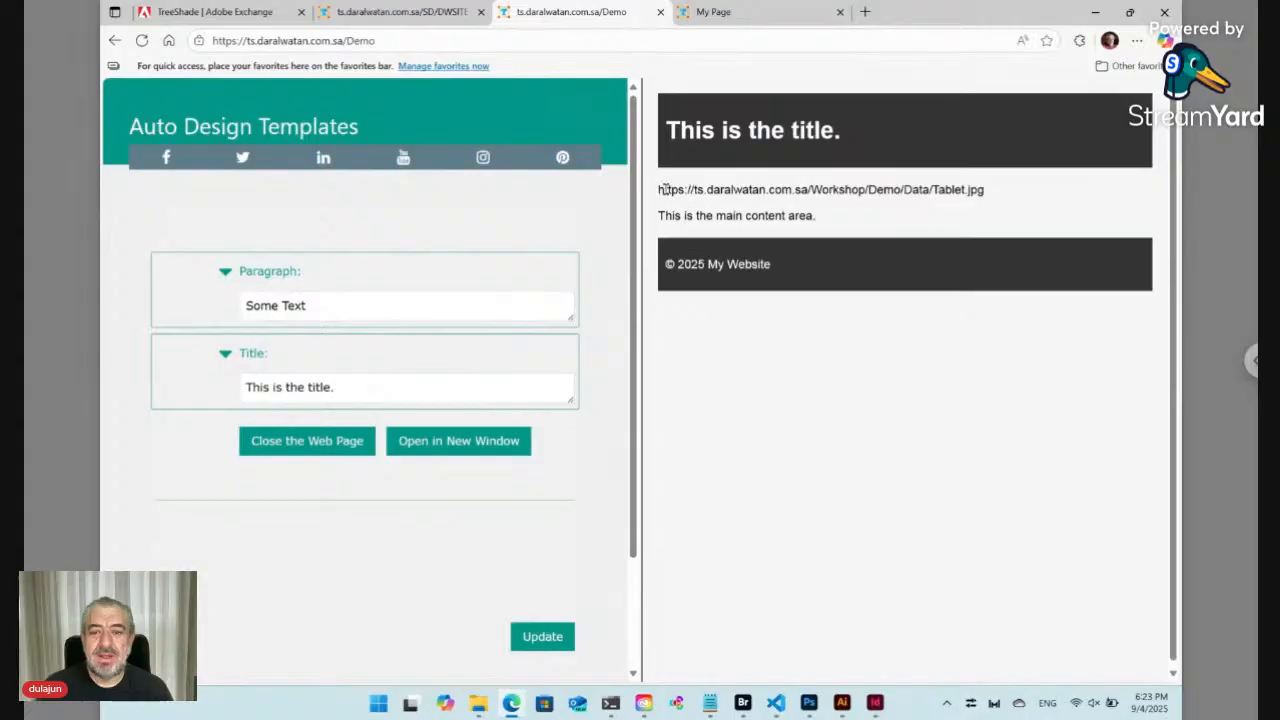
drag(658, 189, 984, 194)
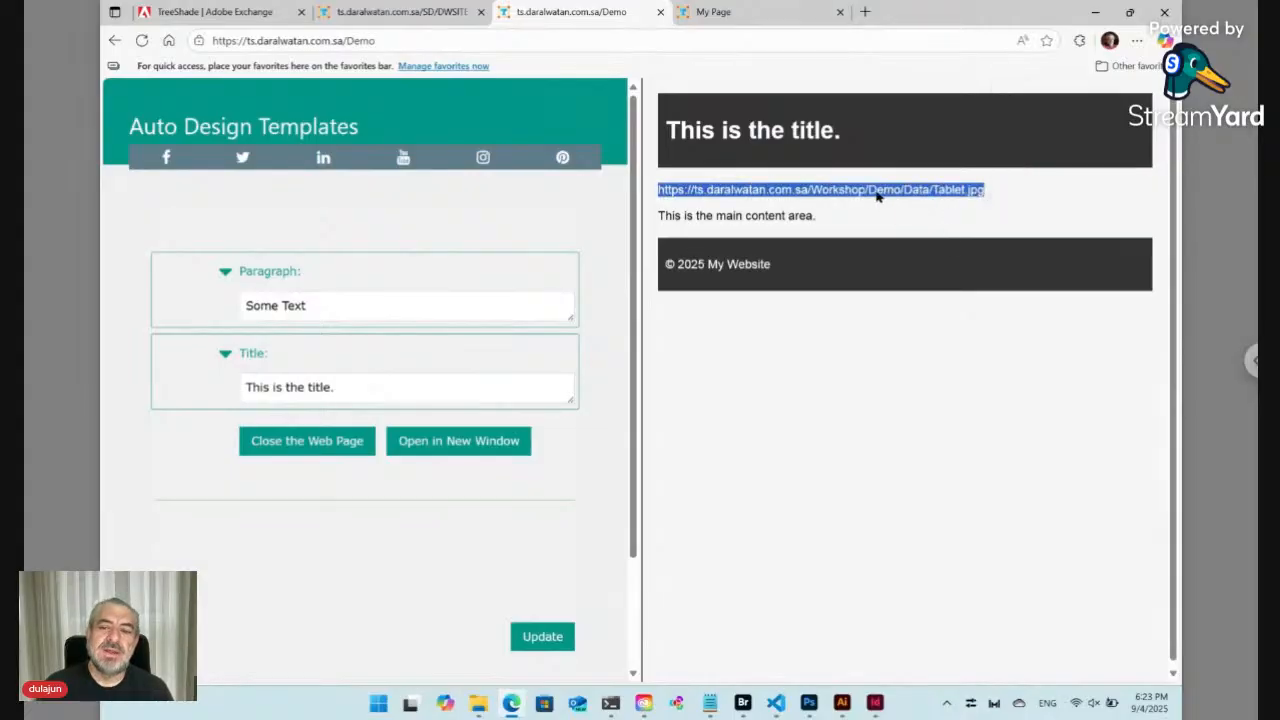
Switch to index.html in Visual Studio Code, copy the Tablet ts tag in the main section, and remove it from its line.
click(778, 704)
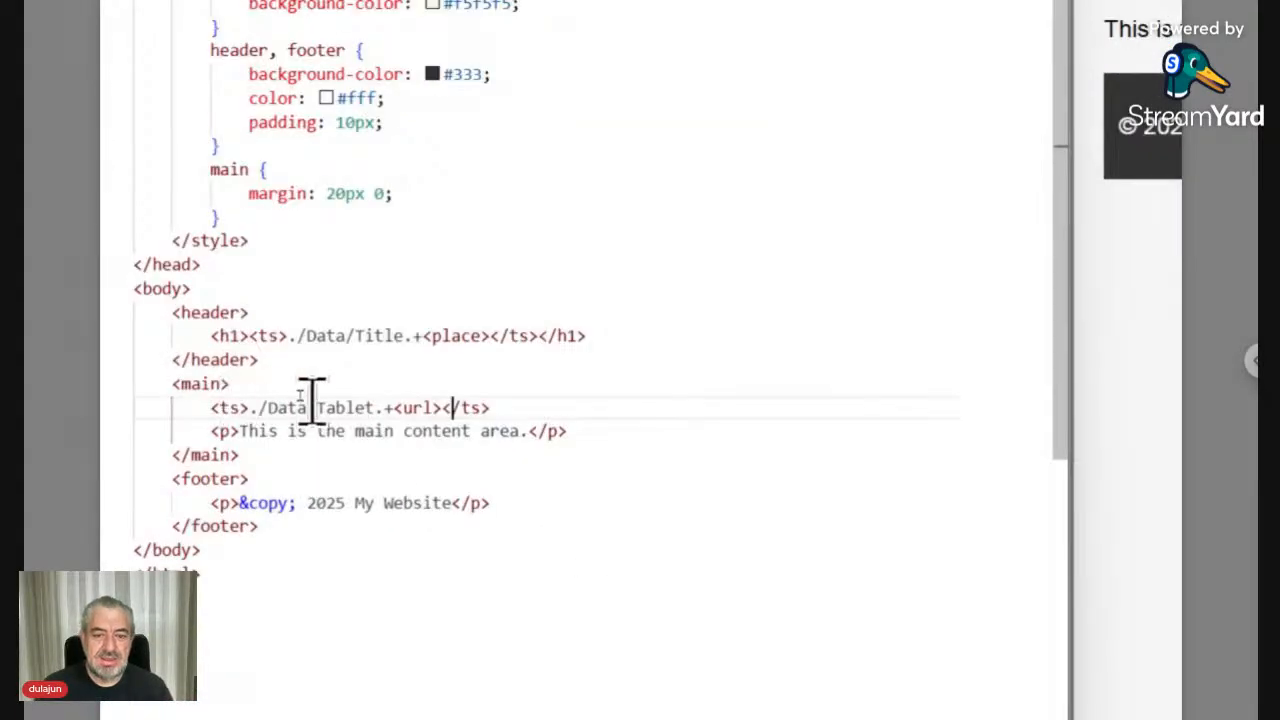
drag(509, 397, 287, 407)
key(ctrl+c)
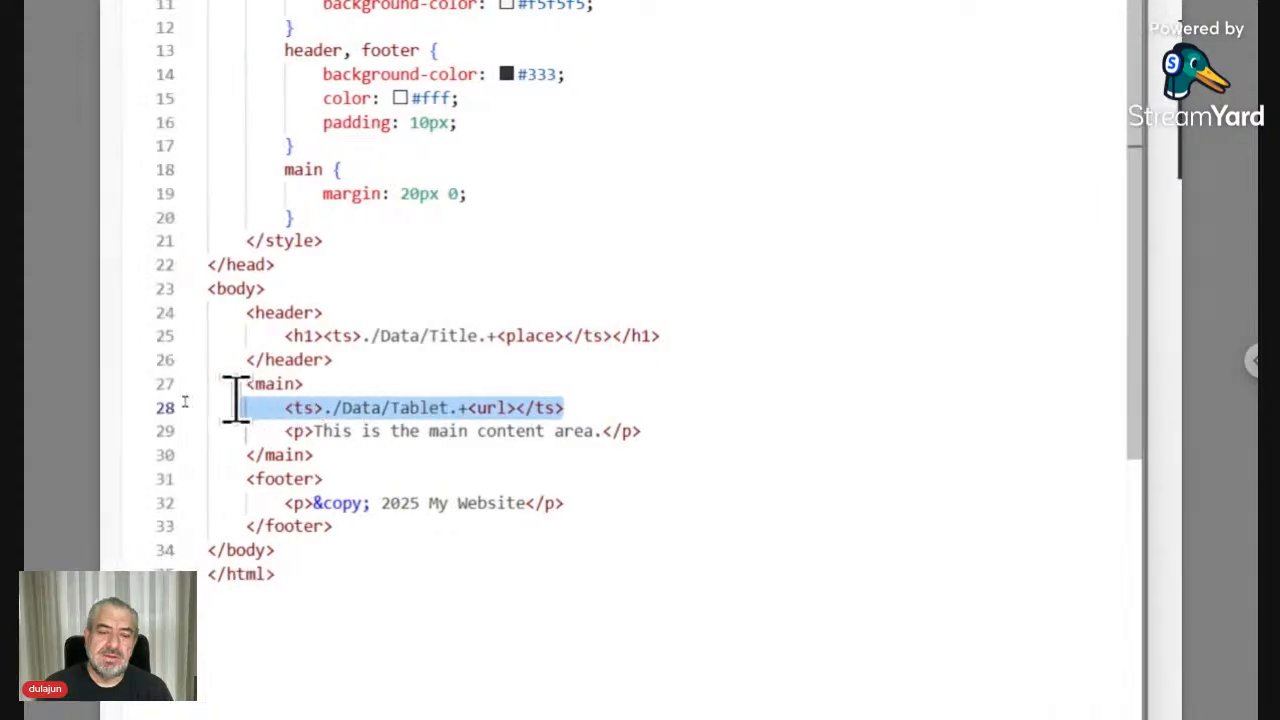
key(BackSpace)
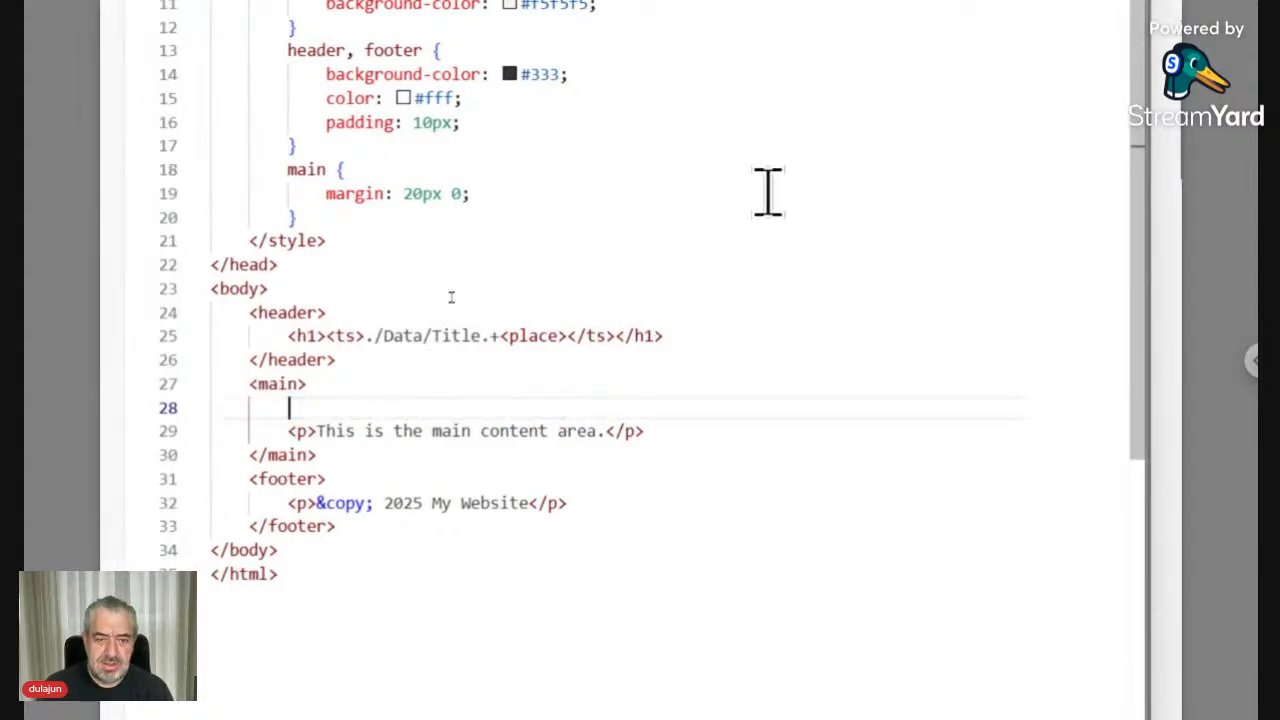
Begin an img tag on the emptied line, with the copied Tablet ts tag as the value of its src attribute.
text(img)
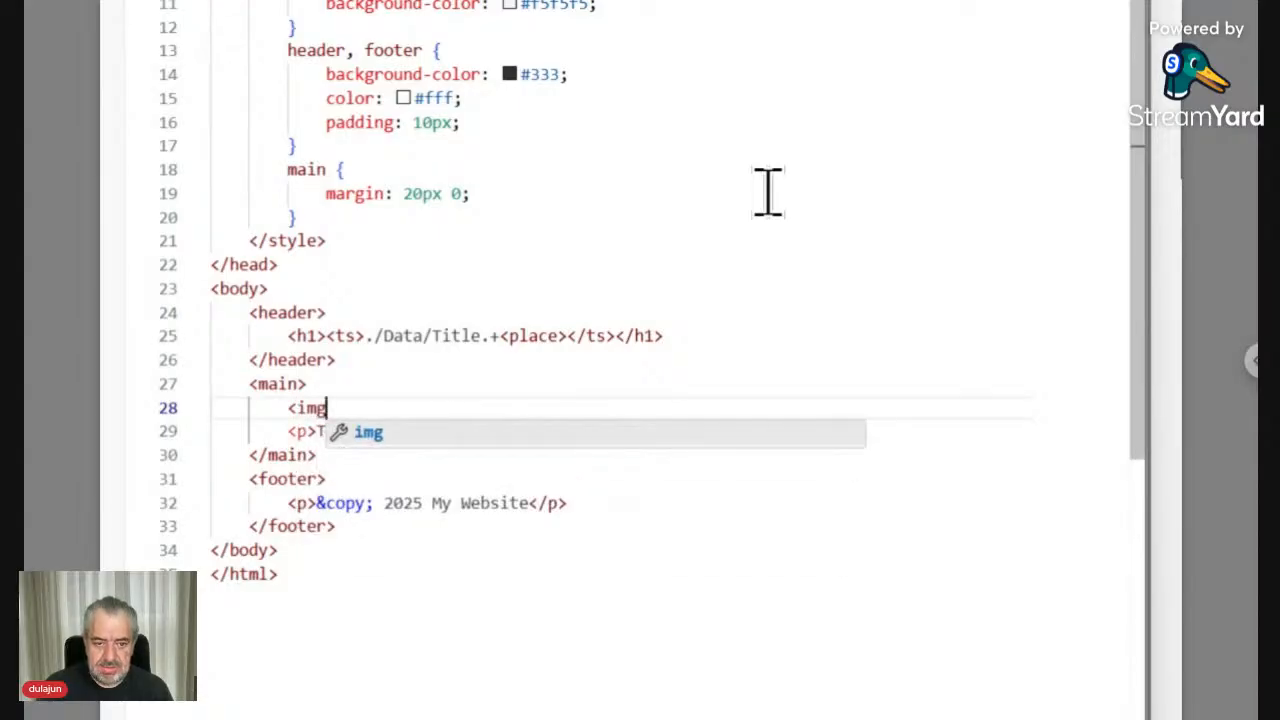
text( sr)
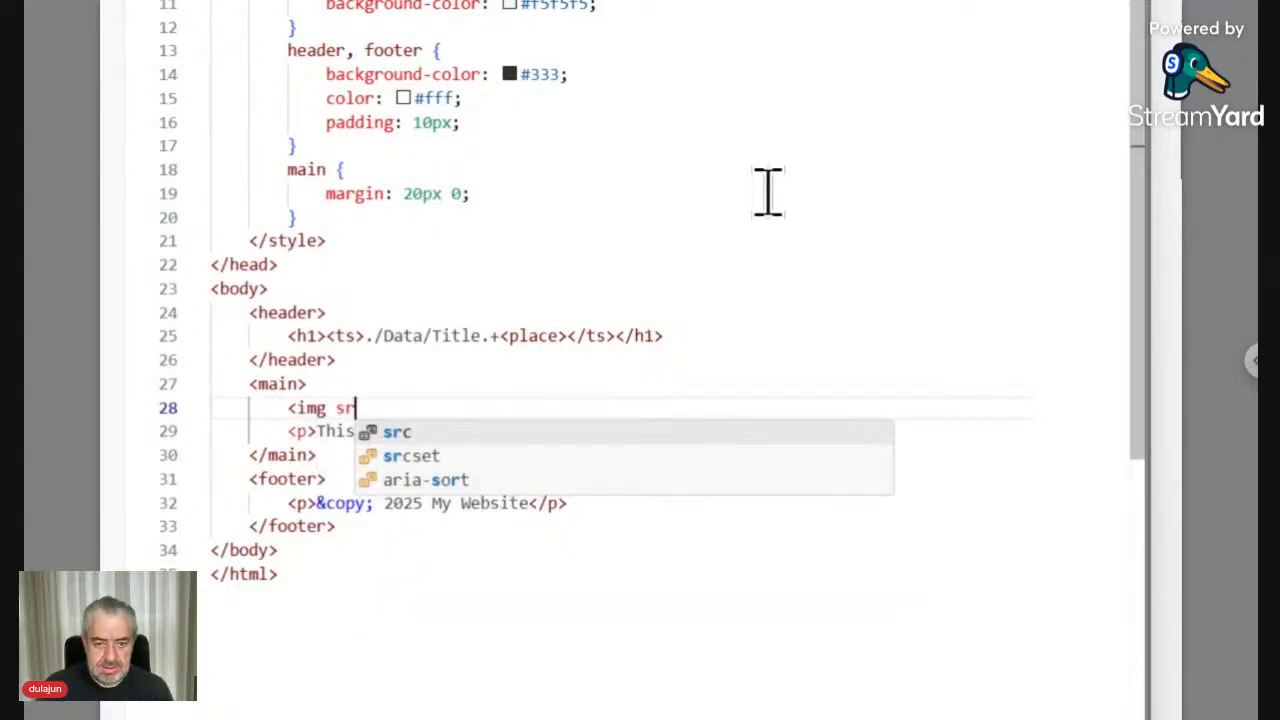
key(Tab)
key(ctrl+v)
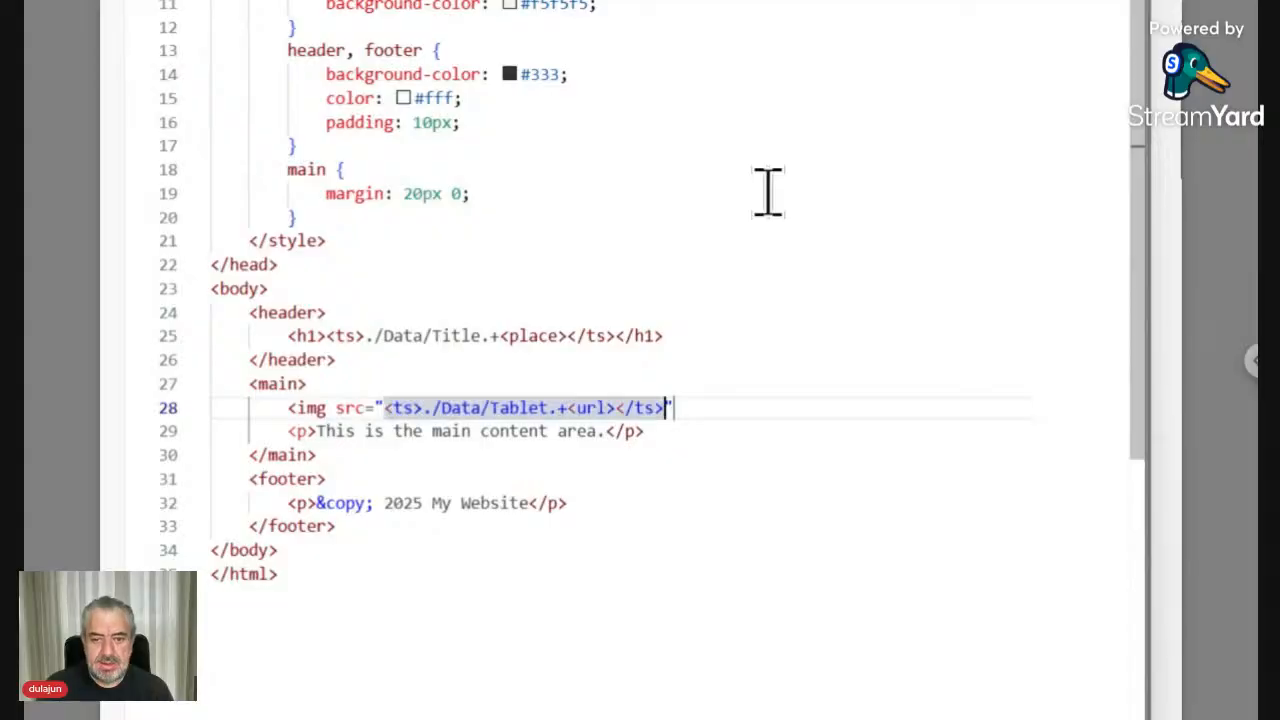
key(Right)
key(Right)
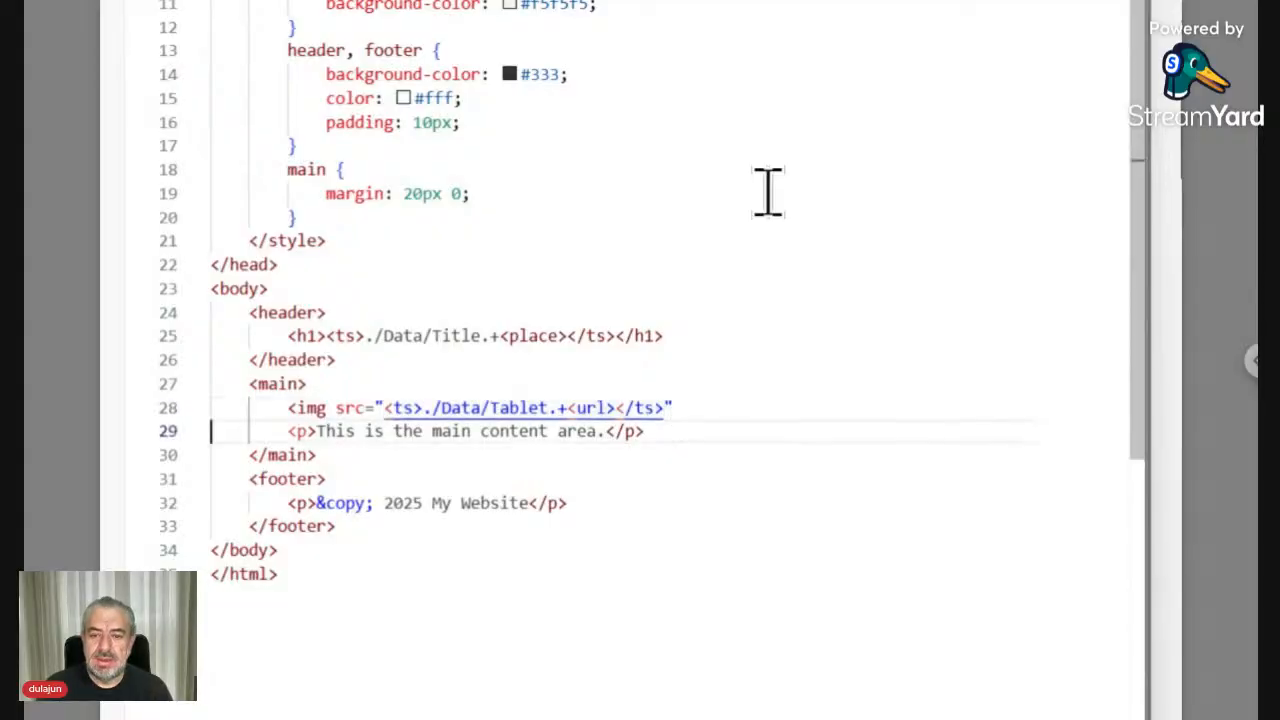
key(Left)
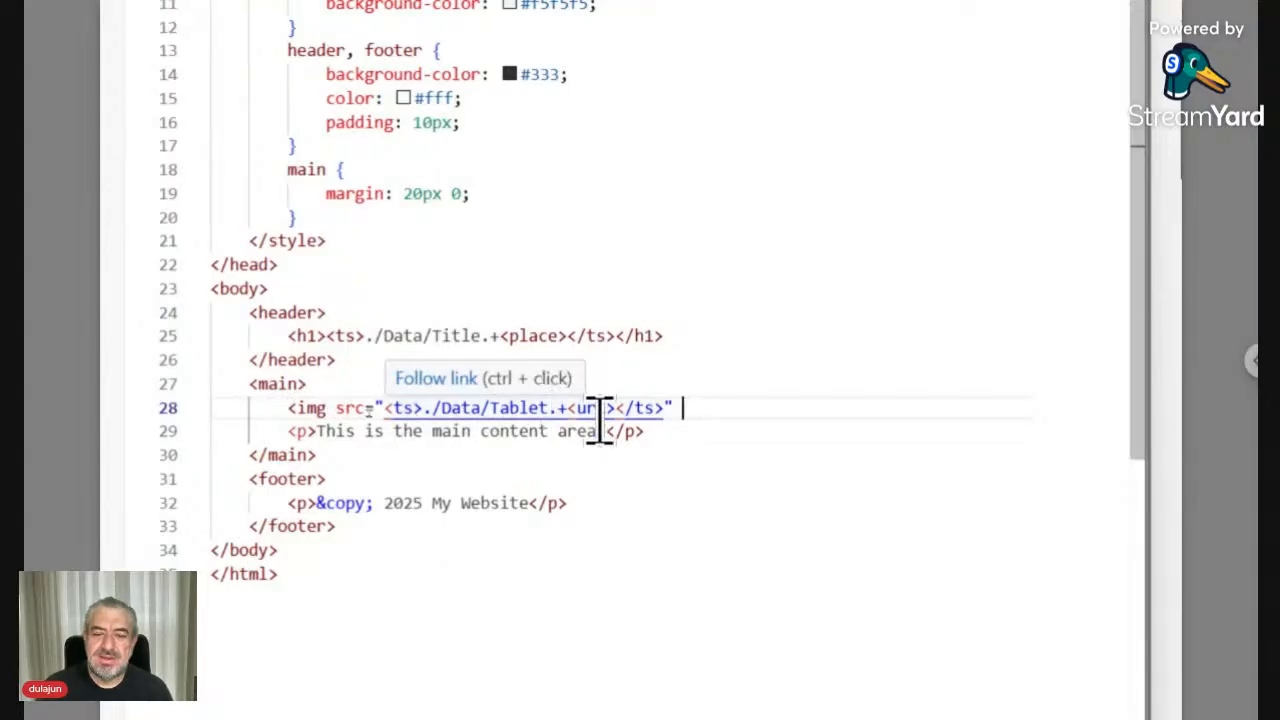
drag(663, 408, 383, 404)
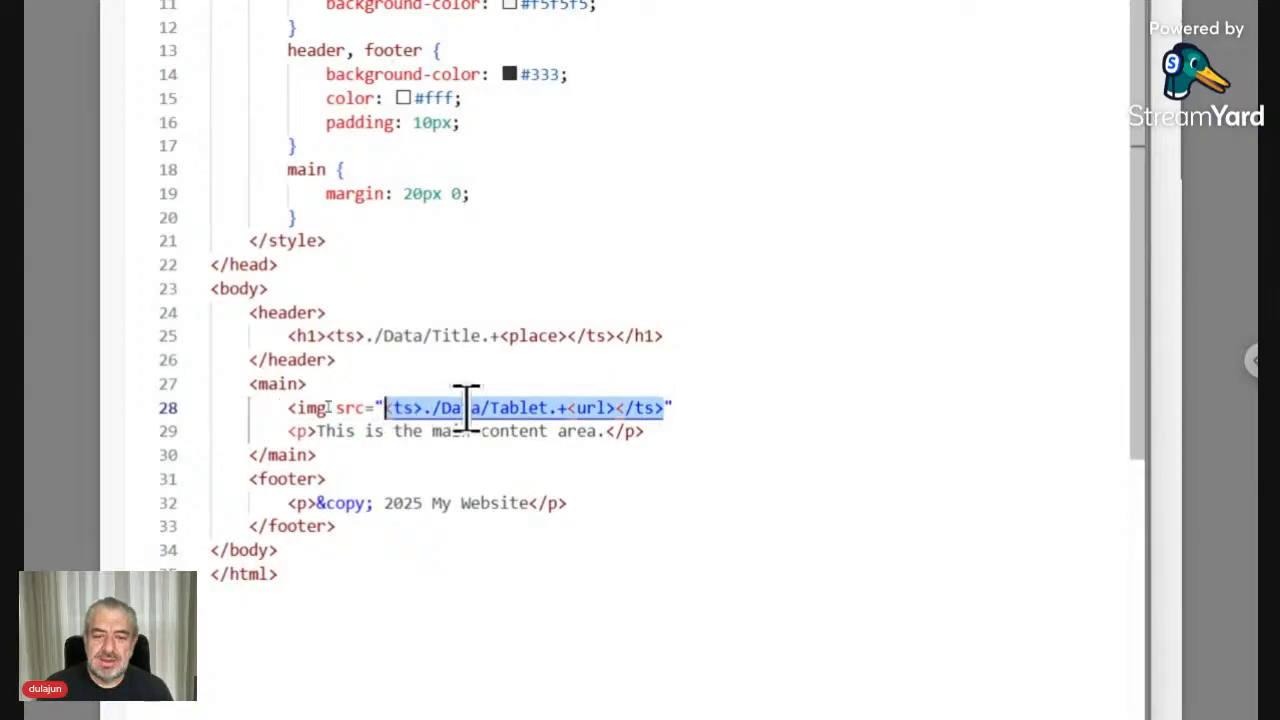
click(714, 406)
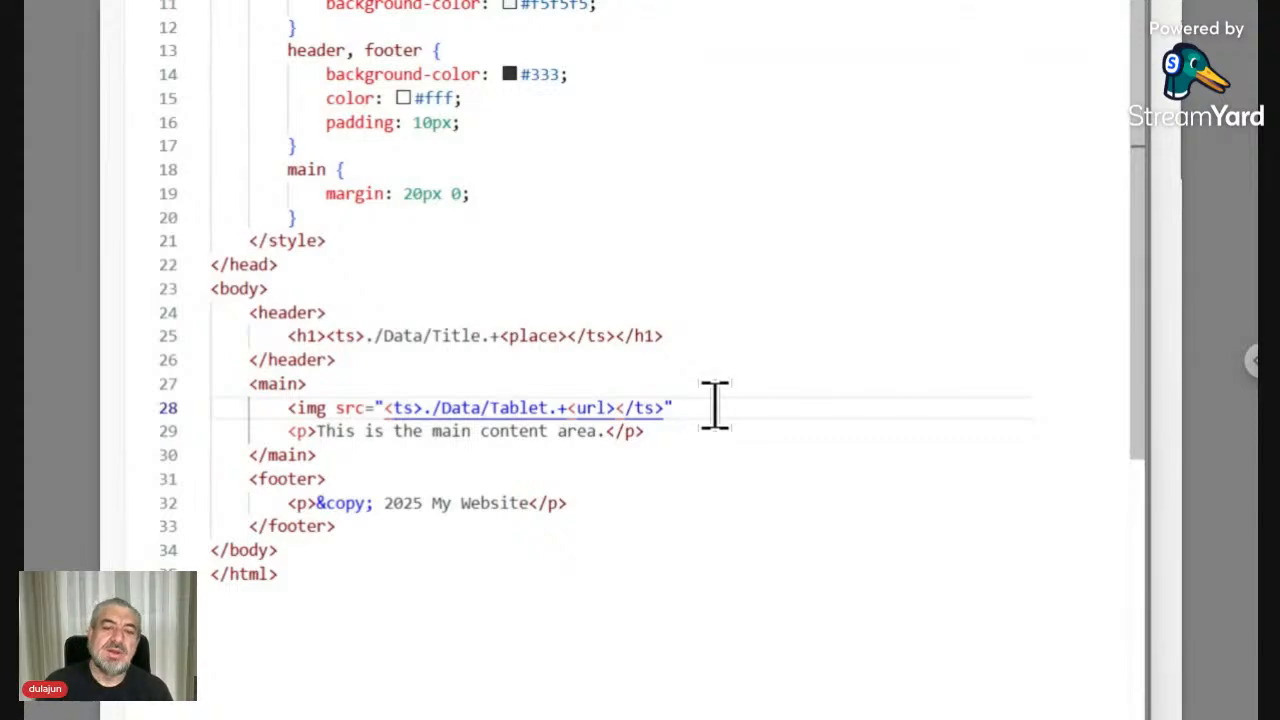
key(Left)
key(Left)
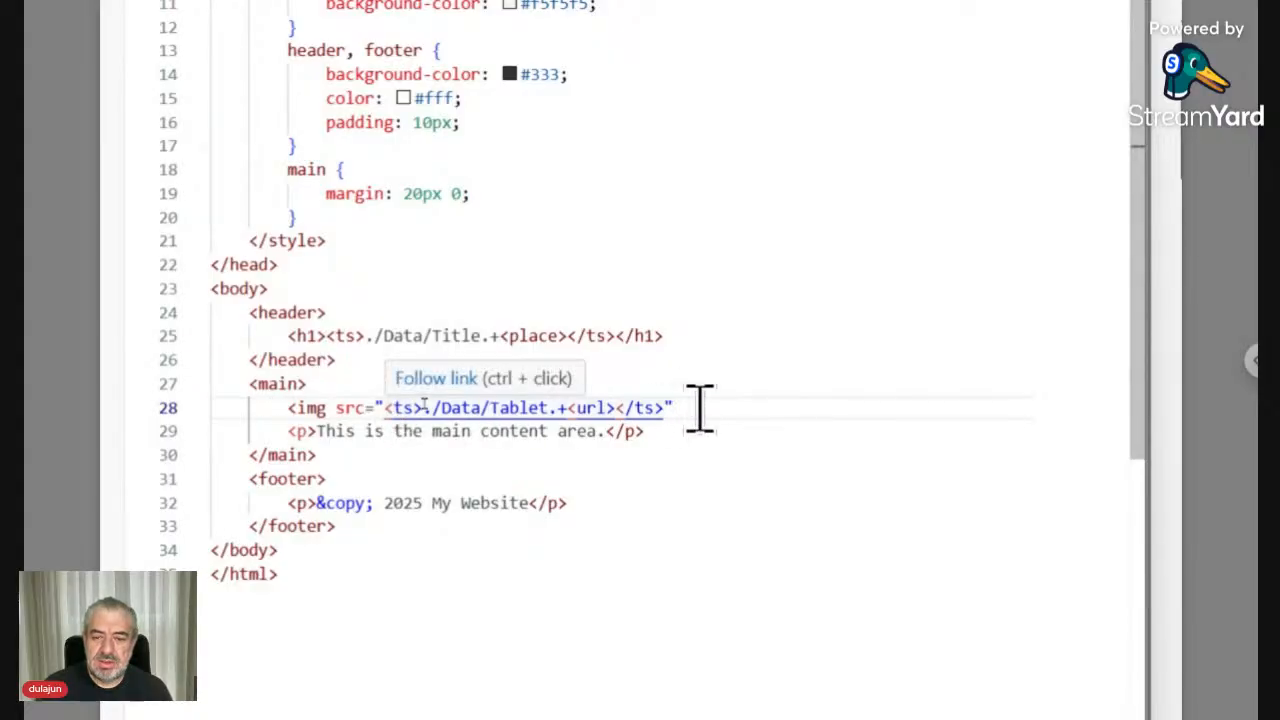
Add width="50%" after the src attribute and close the img tag.
click(718, 407)
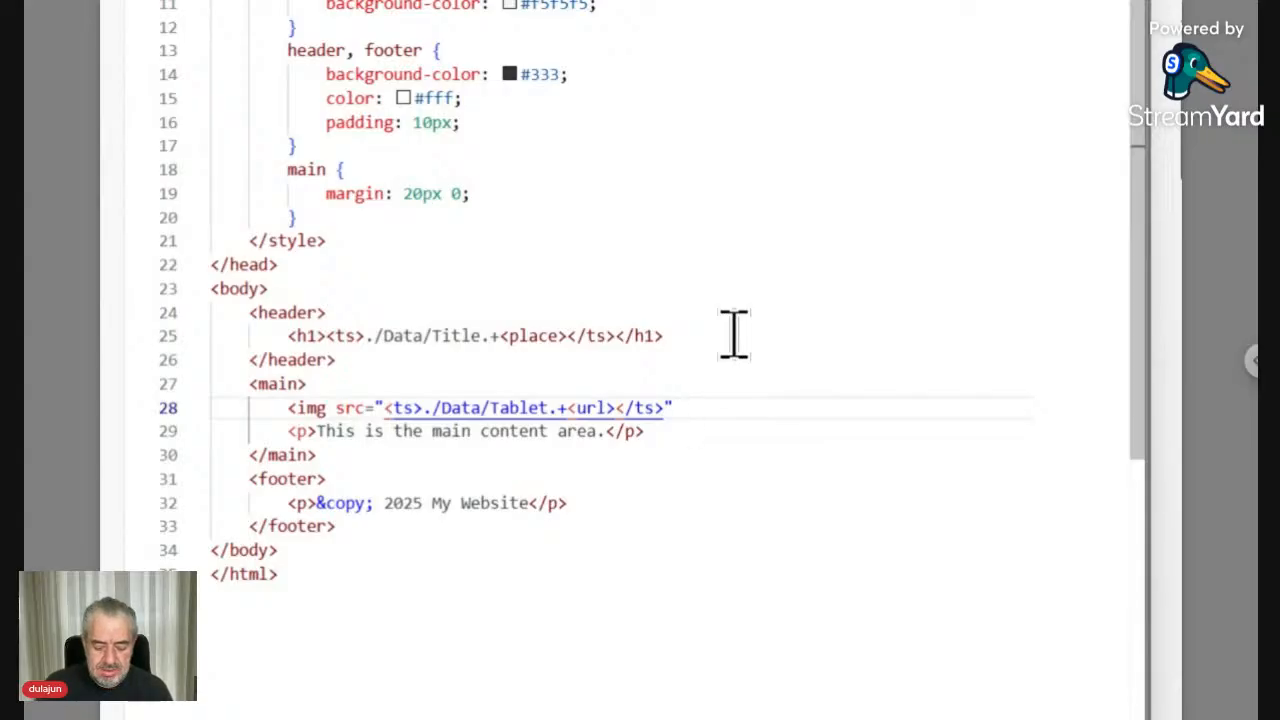
text(width)
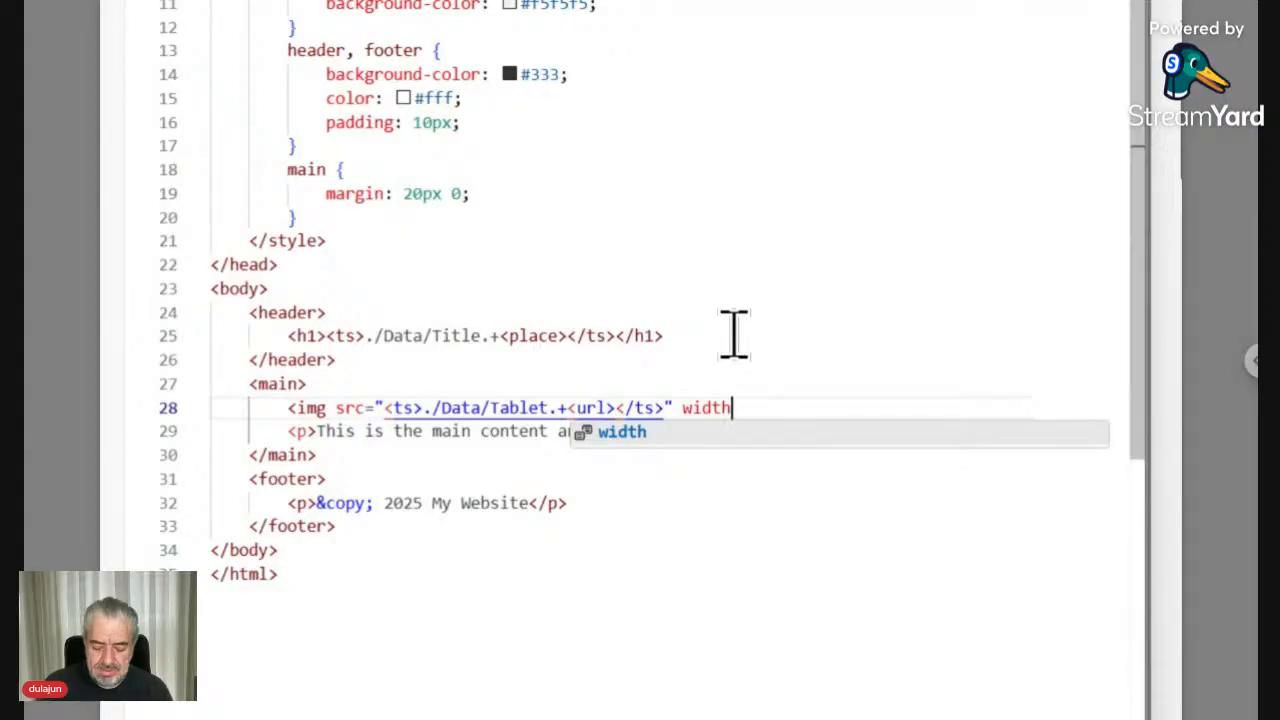
text(="")
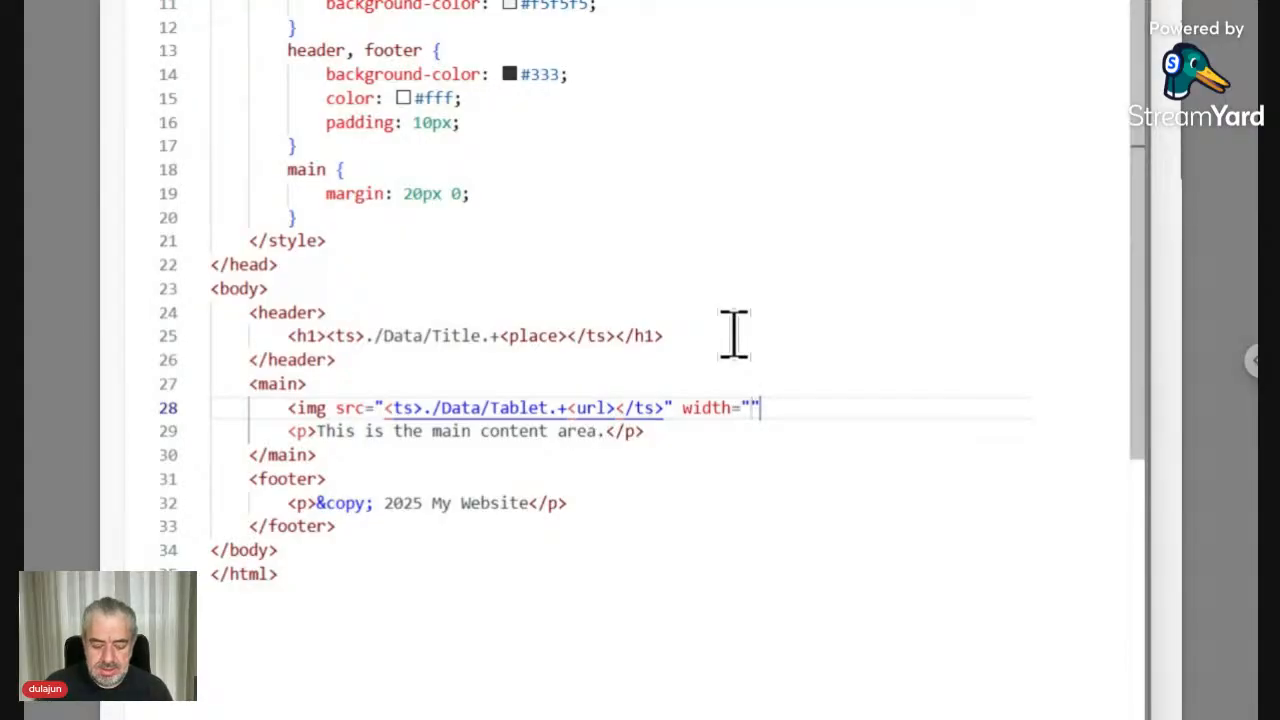
key(Left)
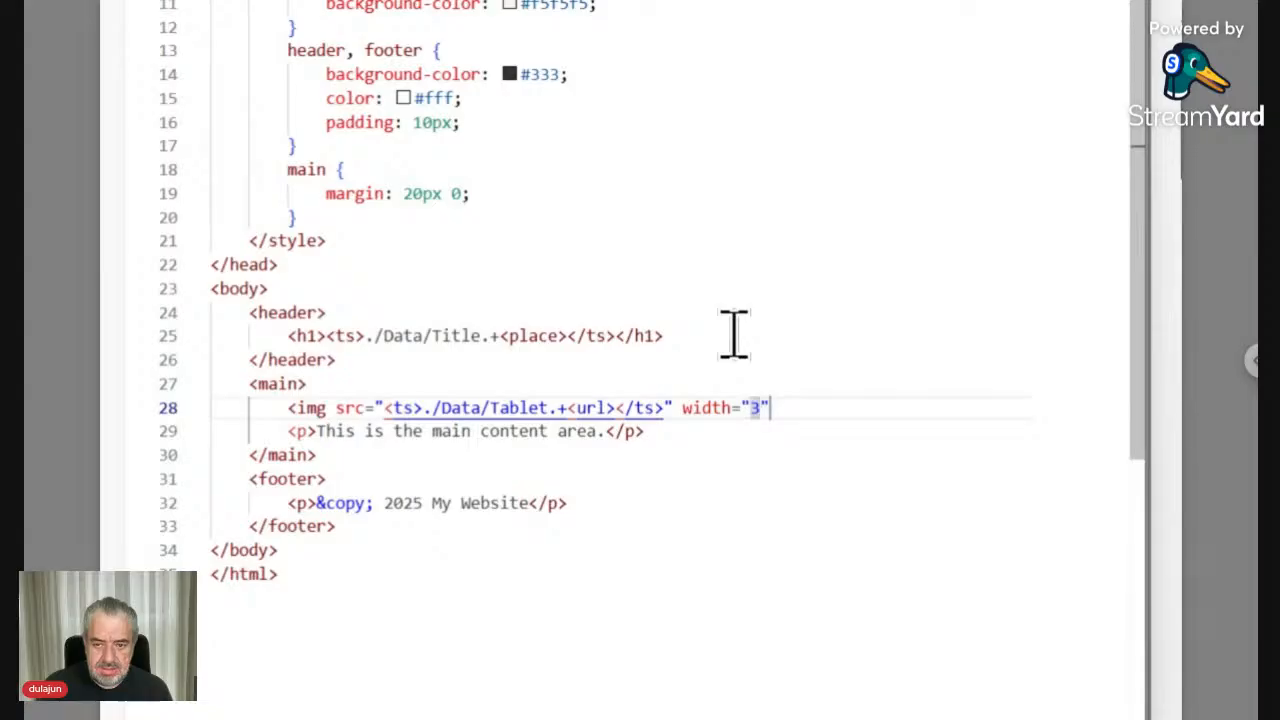
text(50%)
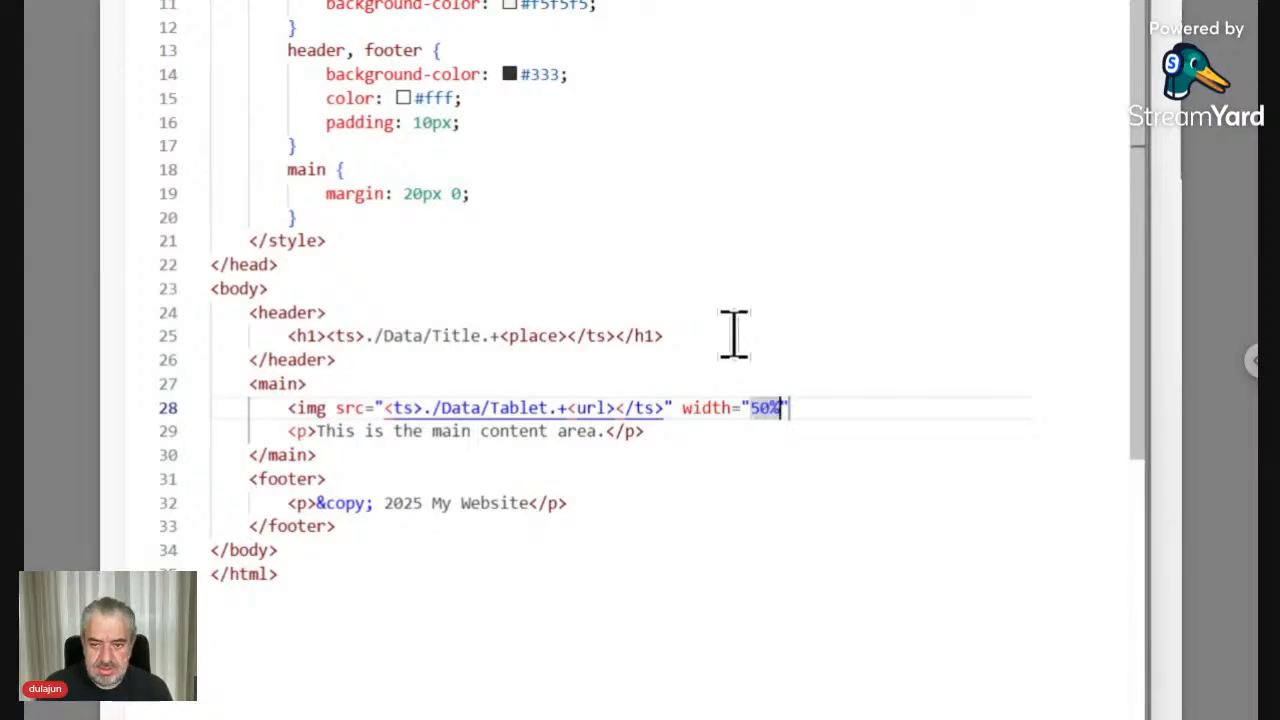
key(Down)
key(Left)
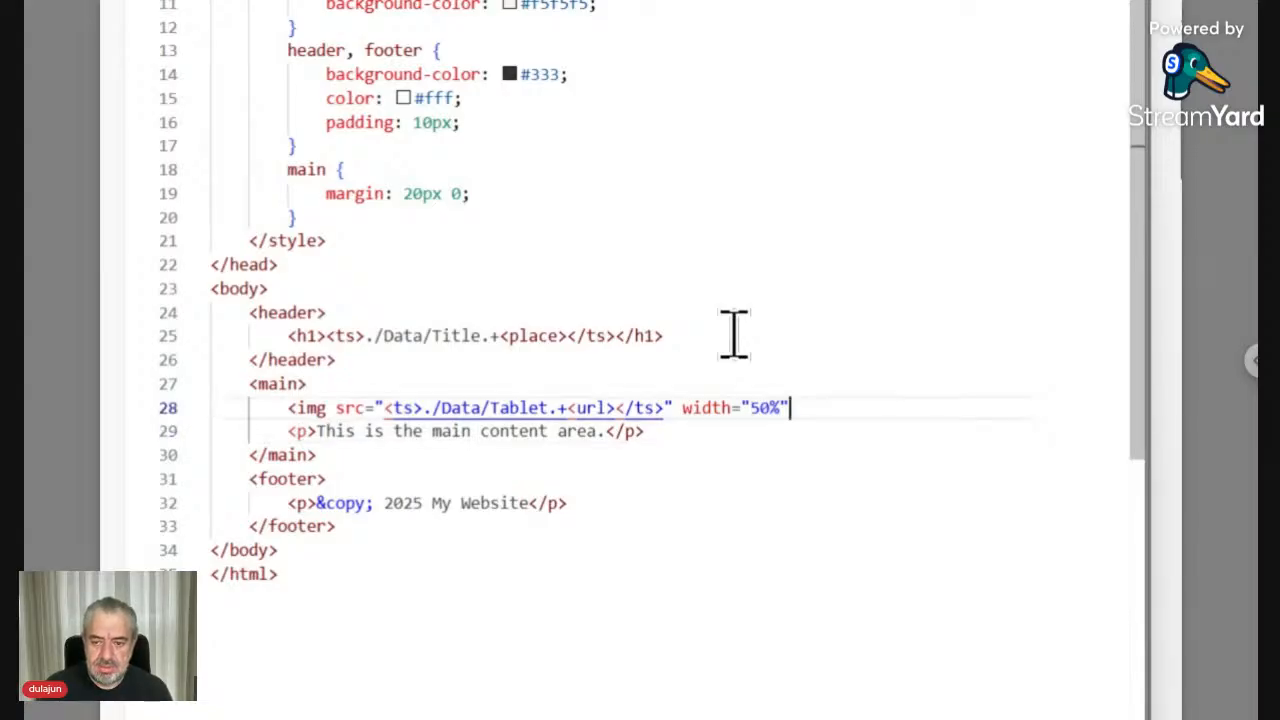
text(>)
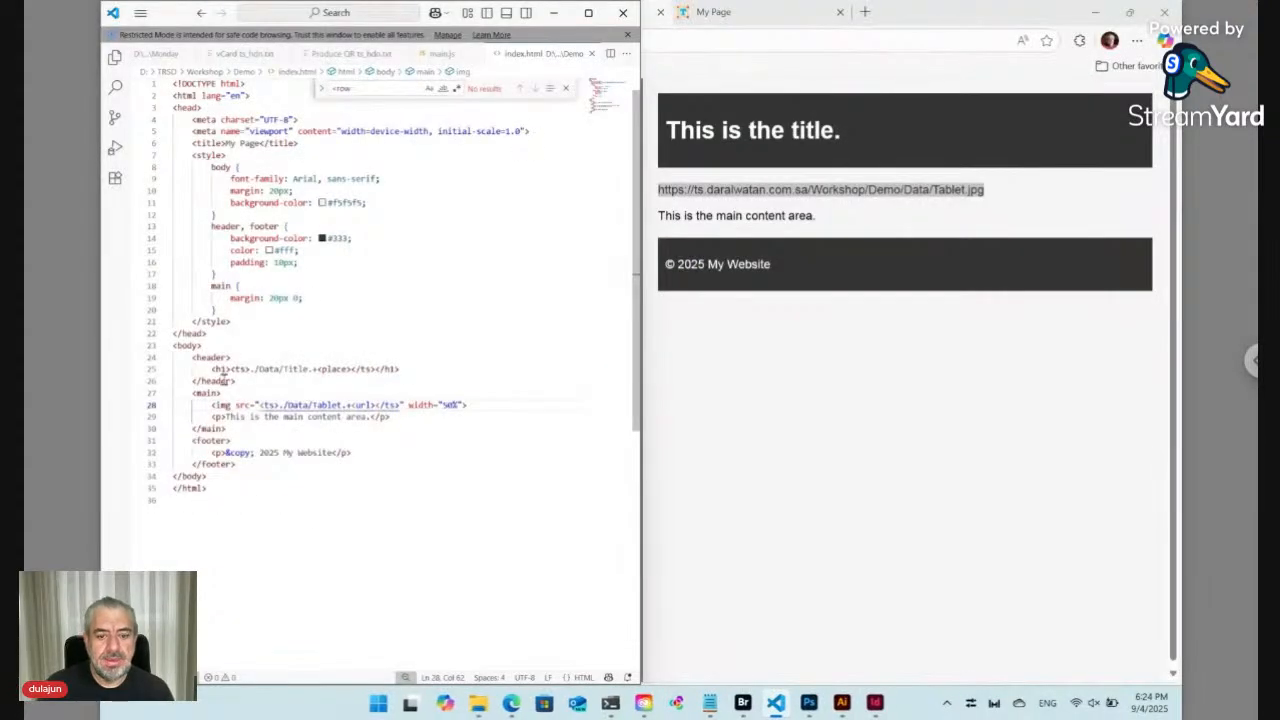
Switch to the Demo form in the browser and close and reopen the web page preview to check the tablet image.
click(511, 703)
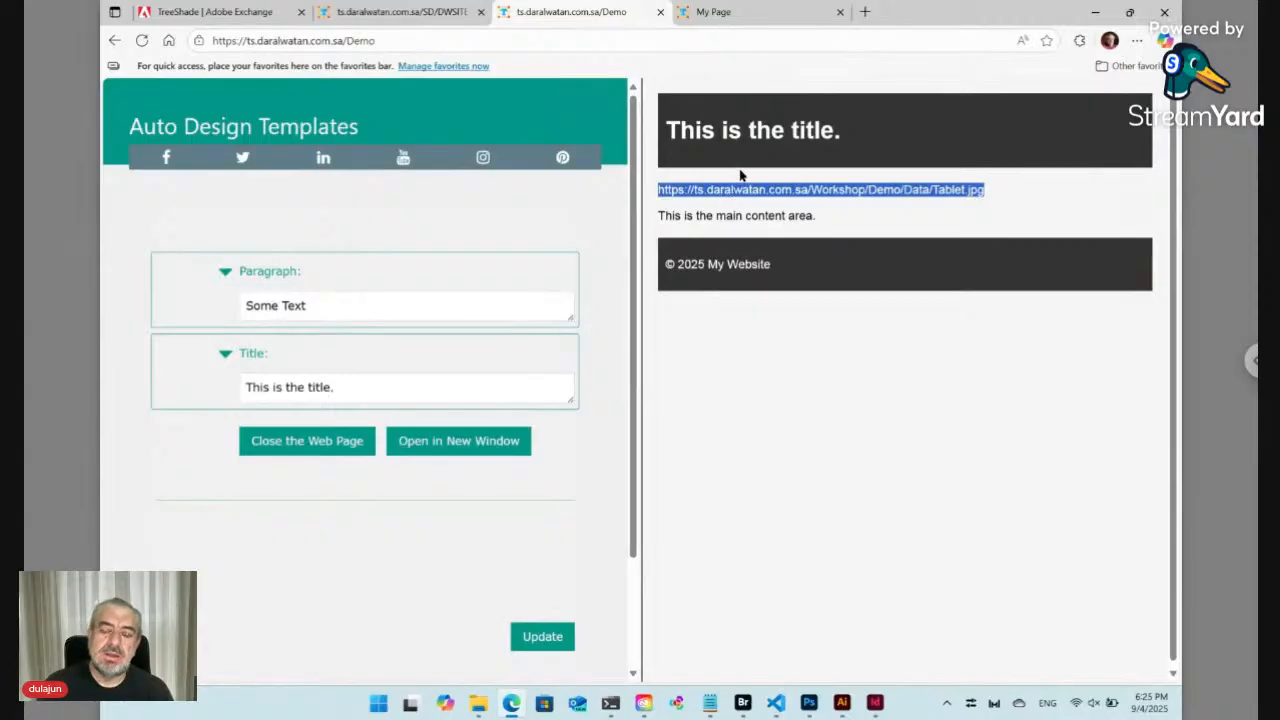
click(325, 446)
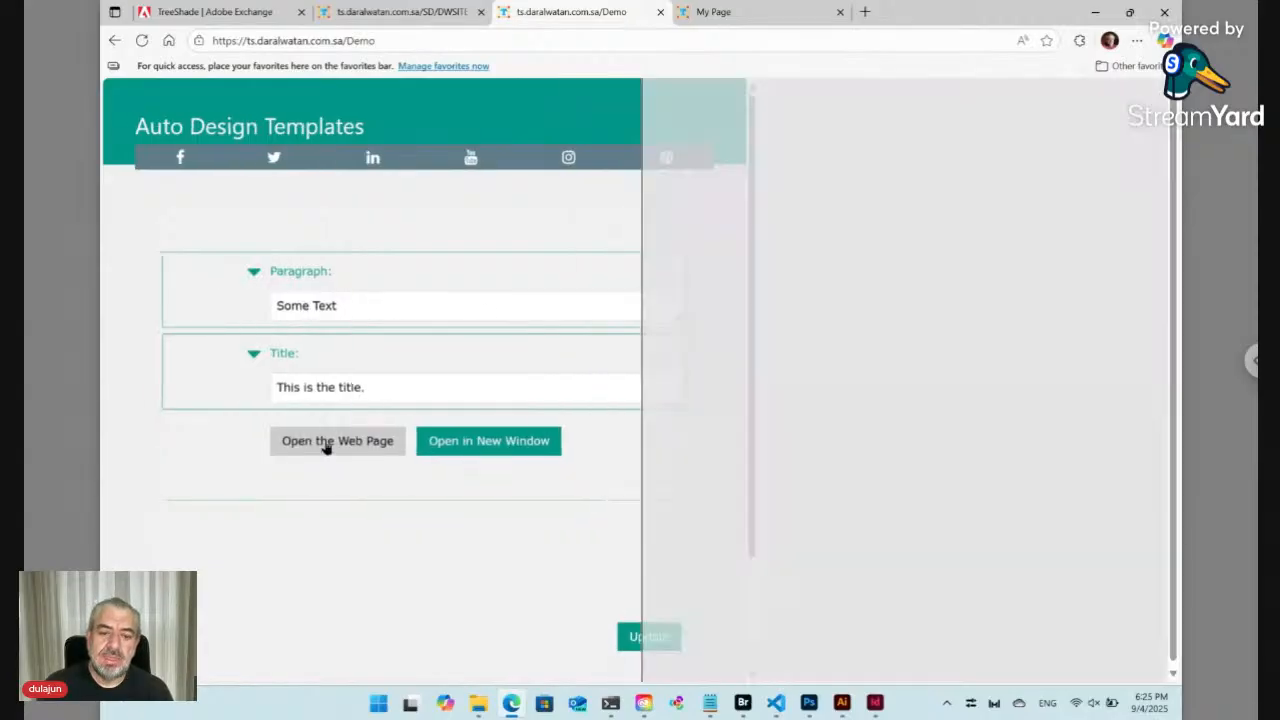
click(445, 448)
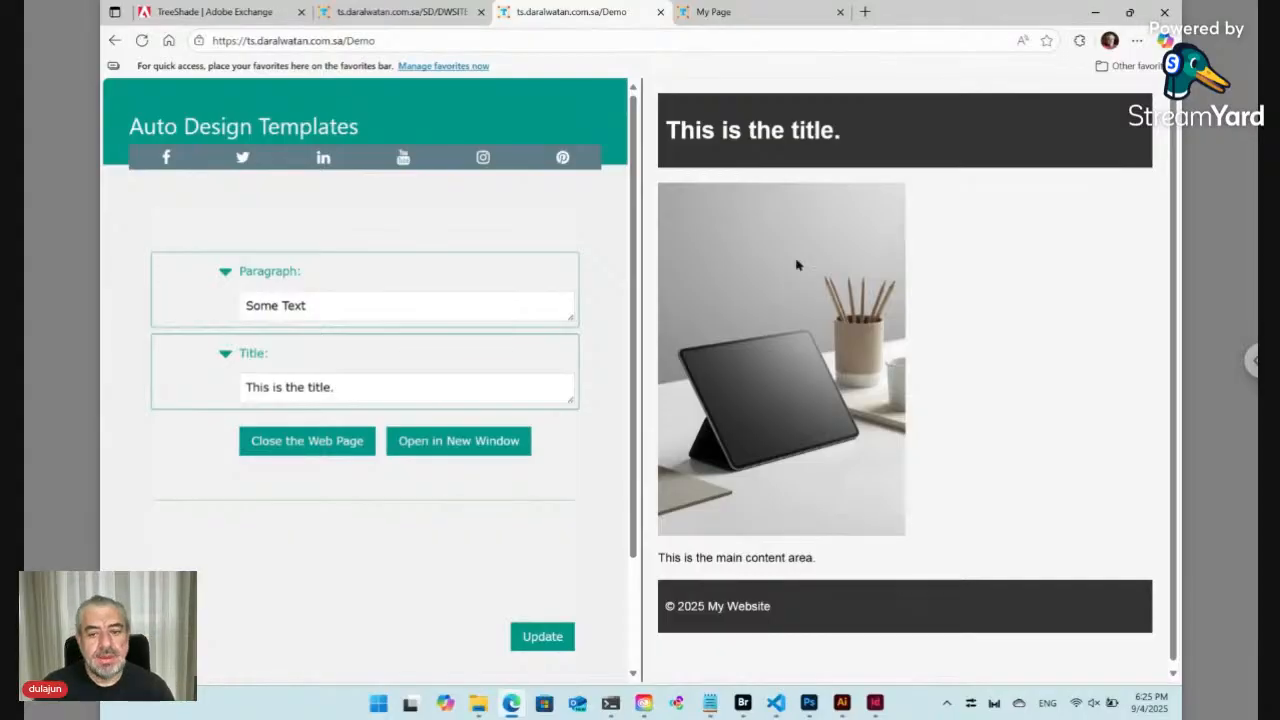
Return to index.html in Visual Studio Code and compare the heading's place tag with the url tag in the image source.
click(776, 703)
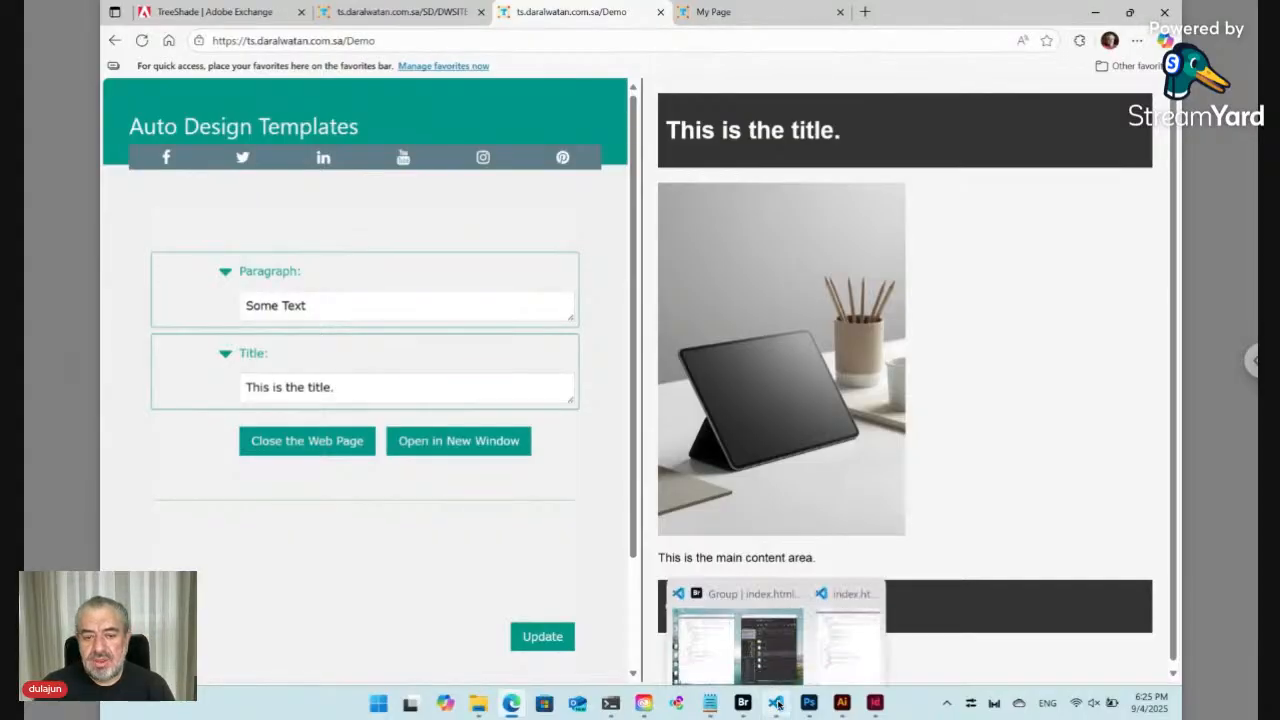
click(725, 615)
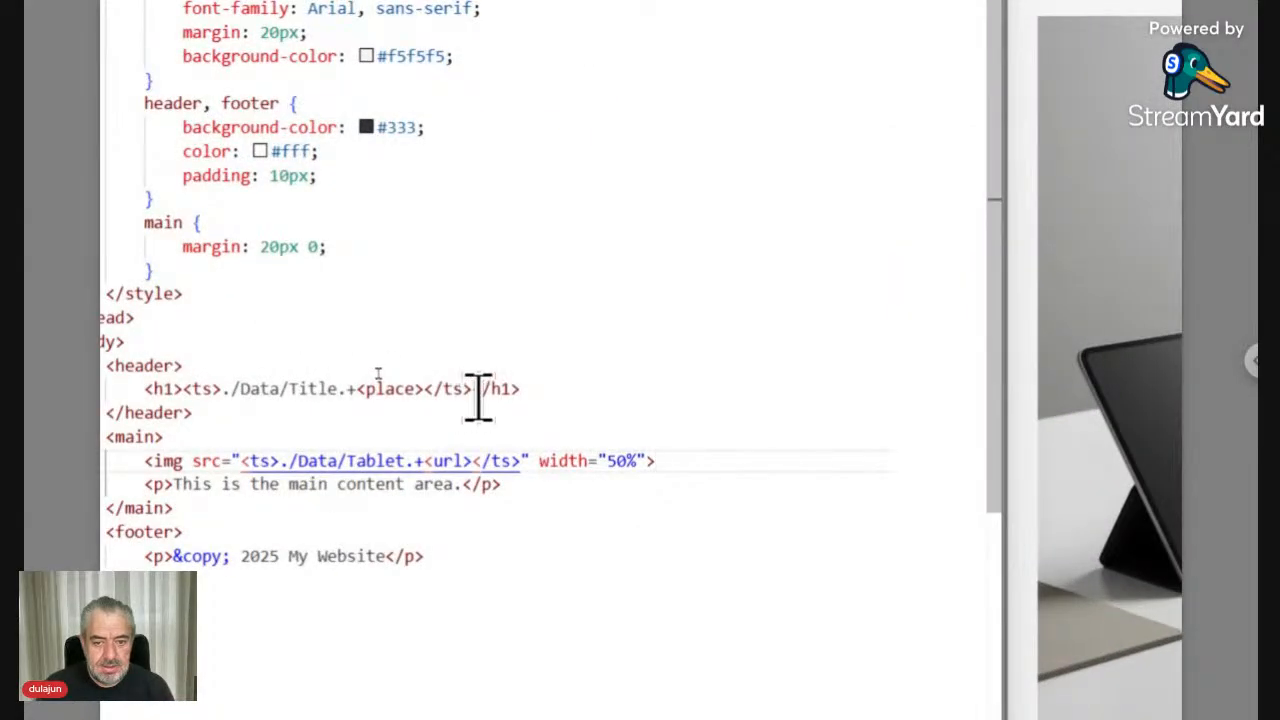
drag(425, 388, 357, 388)
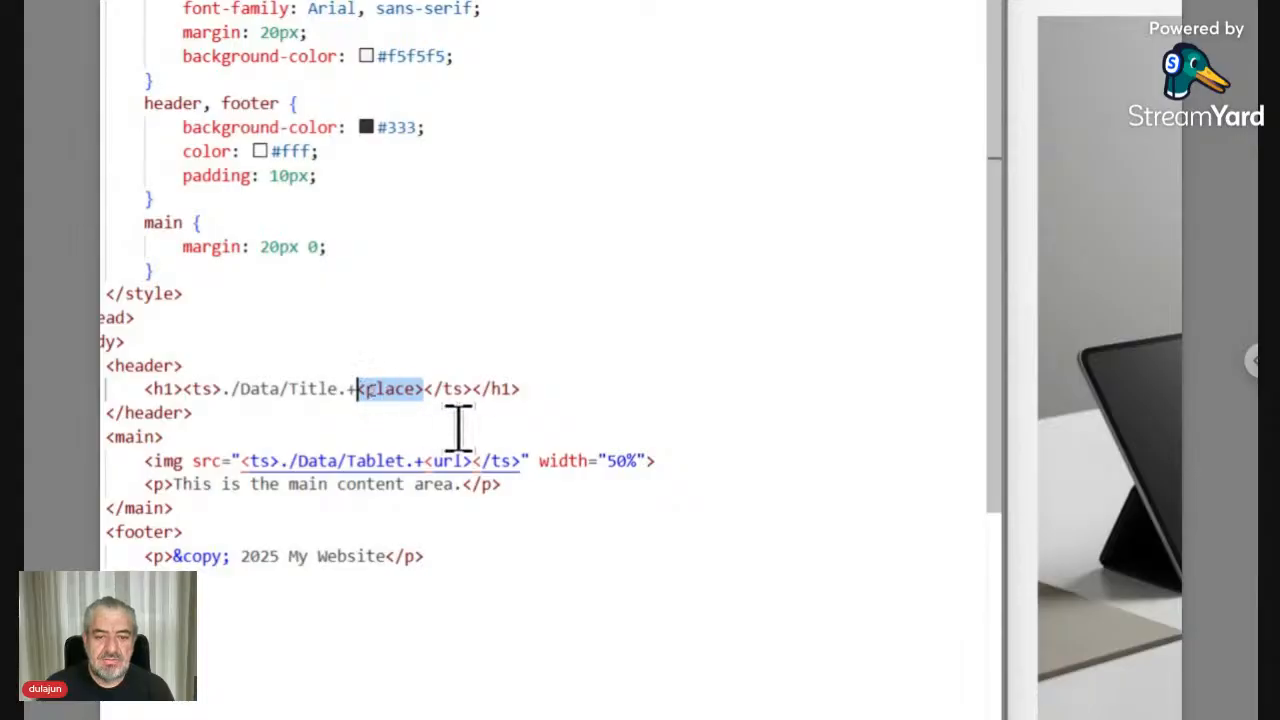
drag(472, 460, 425, 460)
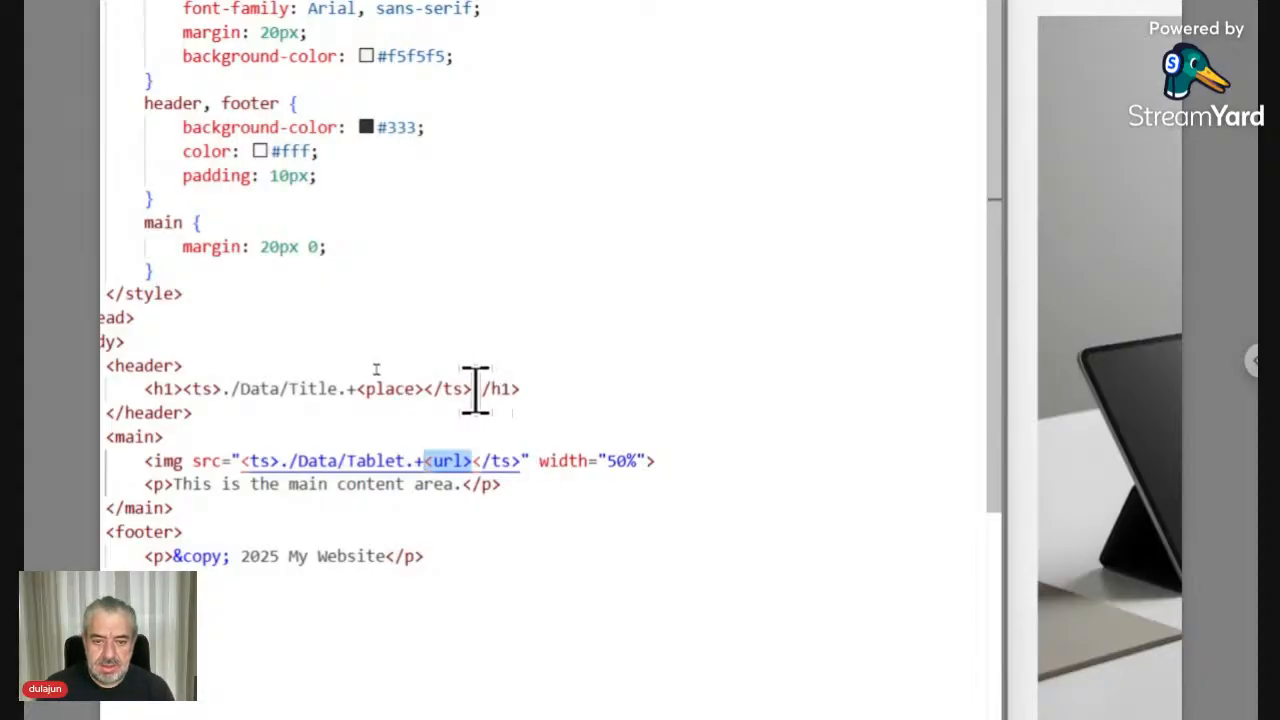
drag(472, 389, 231, 392)
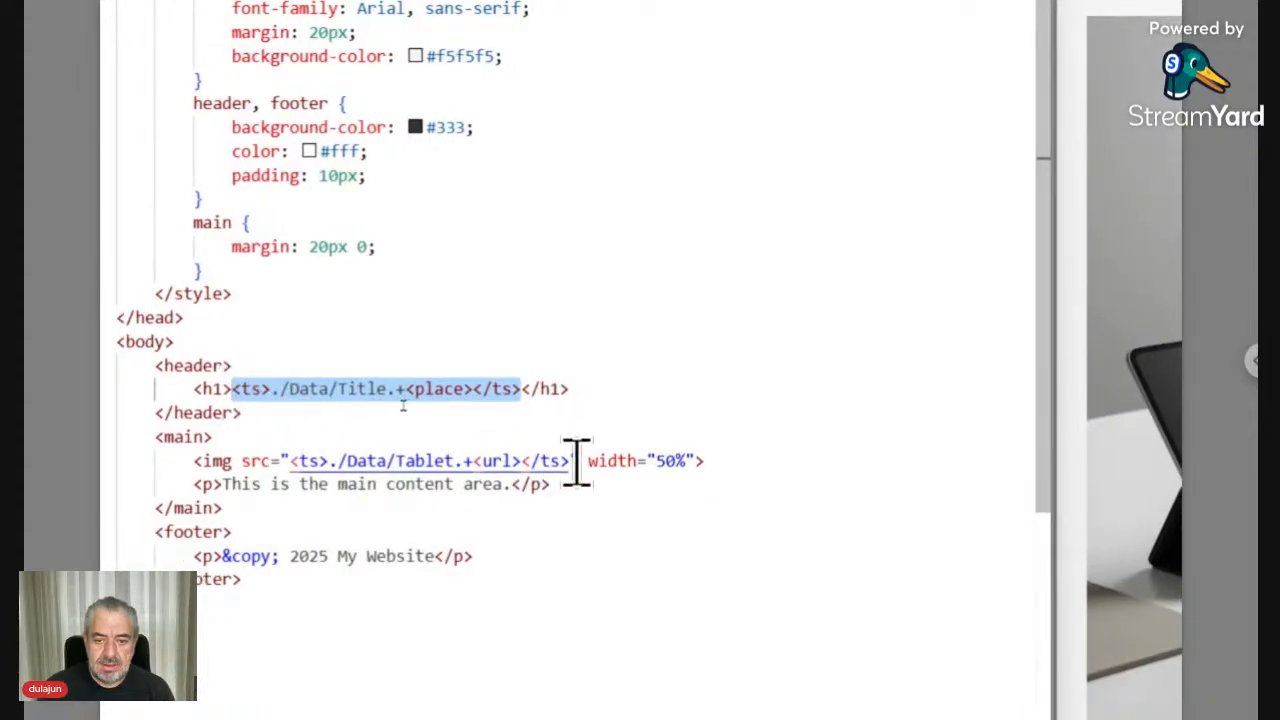
drag(572, 460, 289, 460)
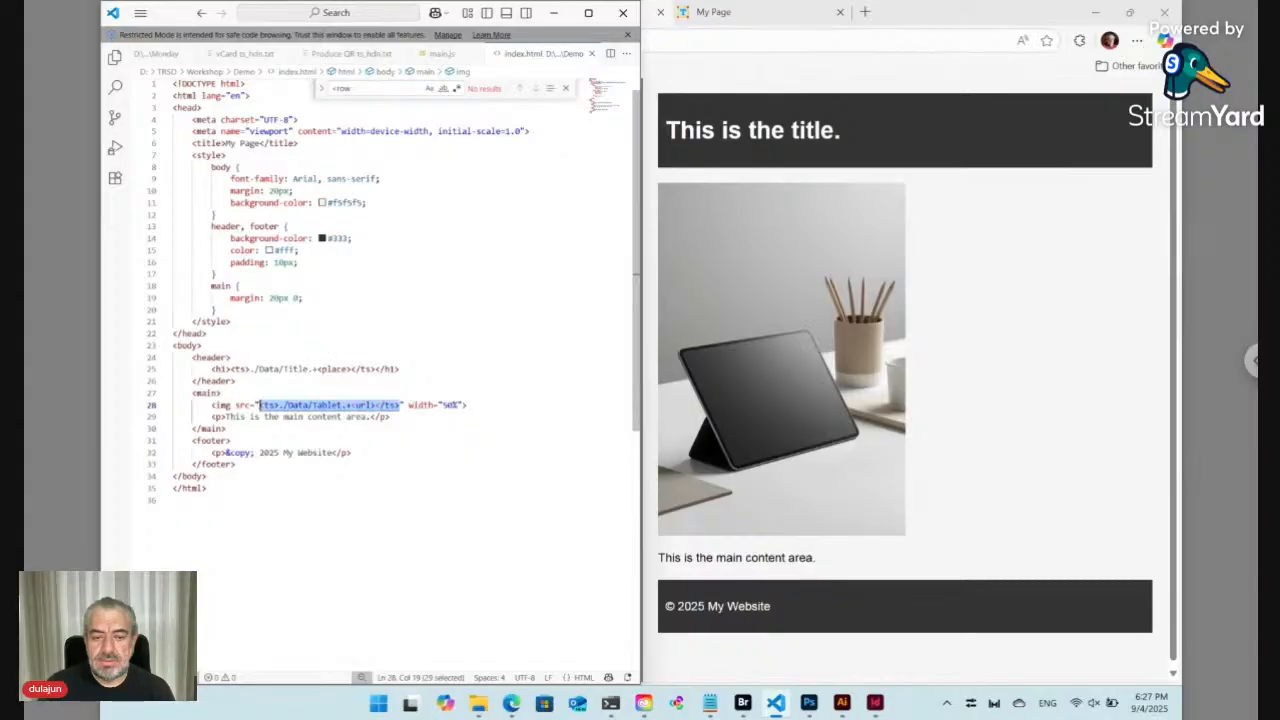
Switch to Adobe Bridge and start a new Plain Tree Shade file in the Data folder, naming it Produce QR ts_hdn.
mouse_move(806, 702)
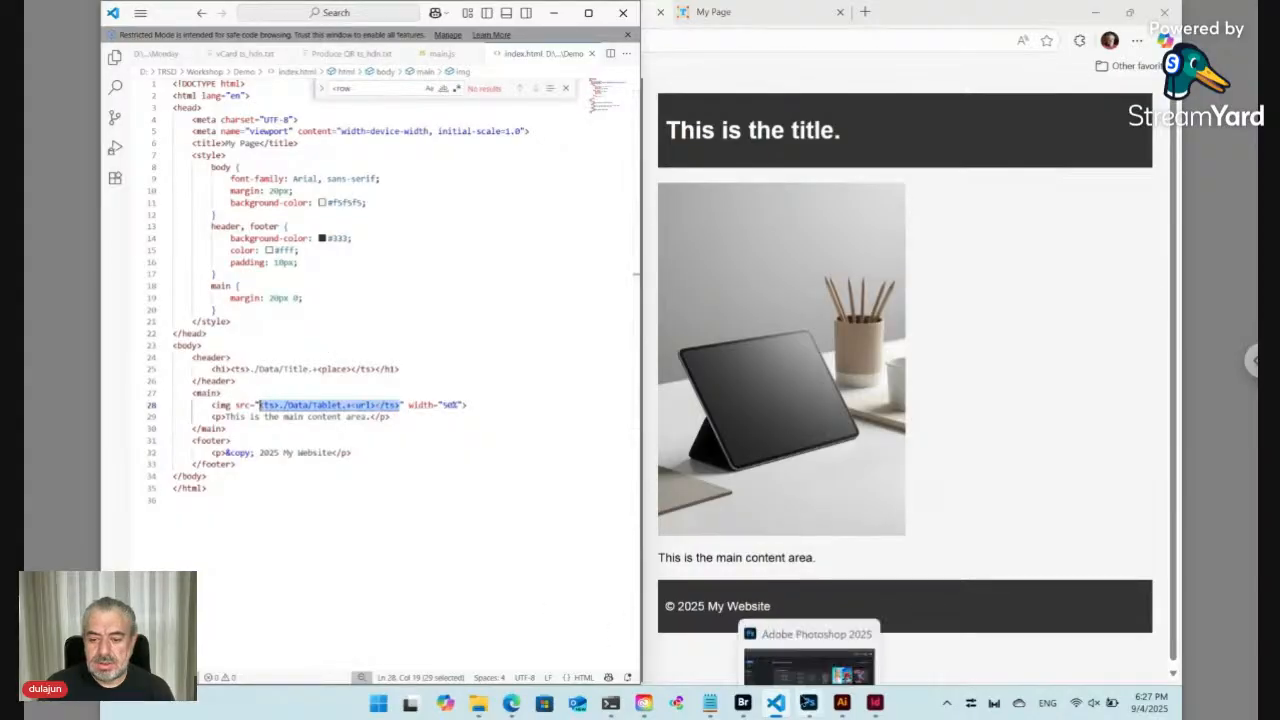
click(745, 707)
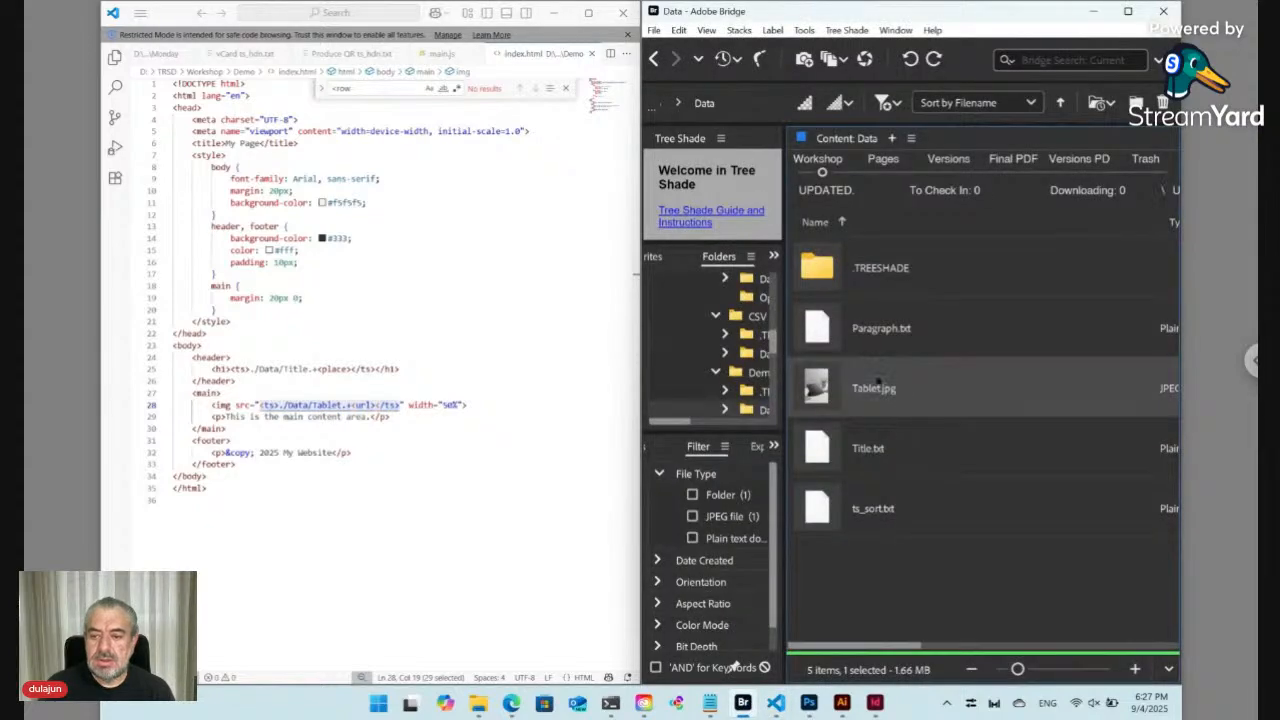
click(846, 30)
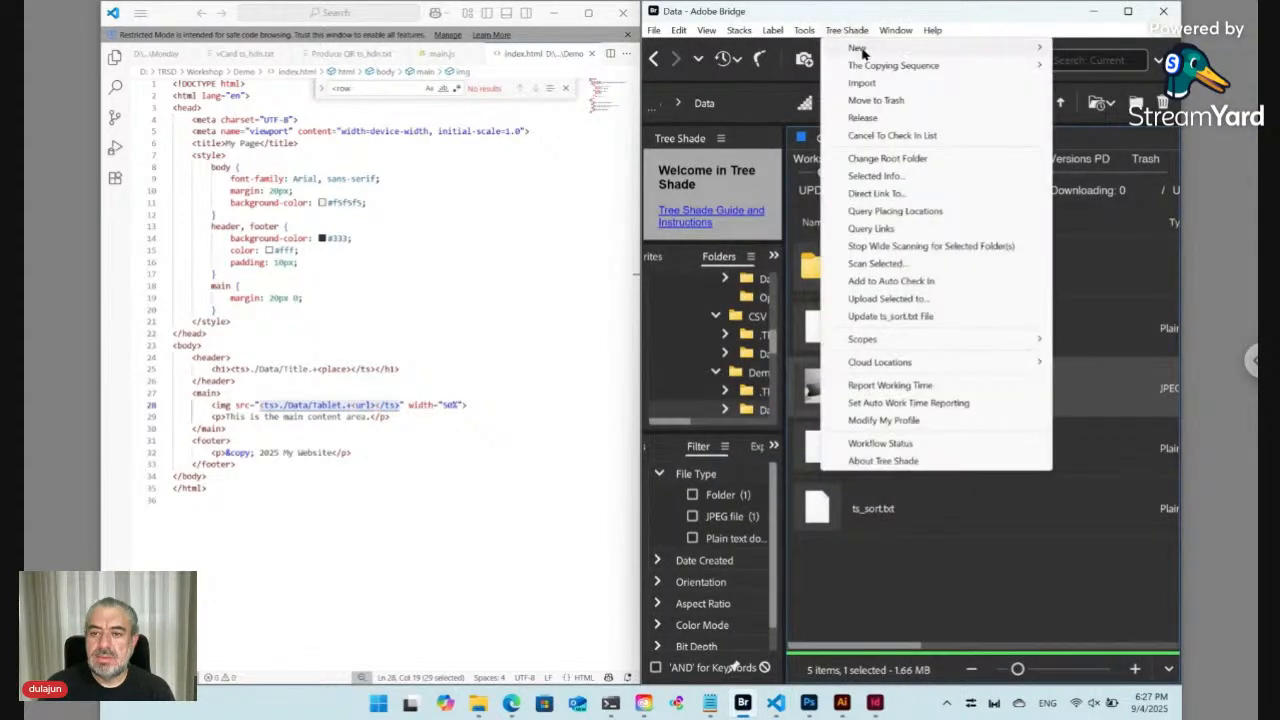
mouse_move(858, 50)
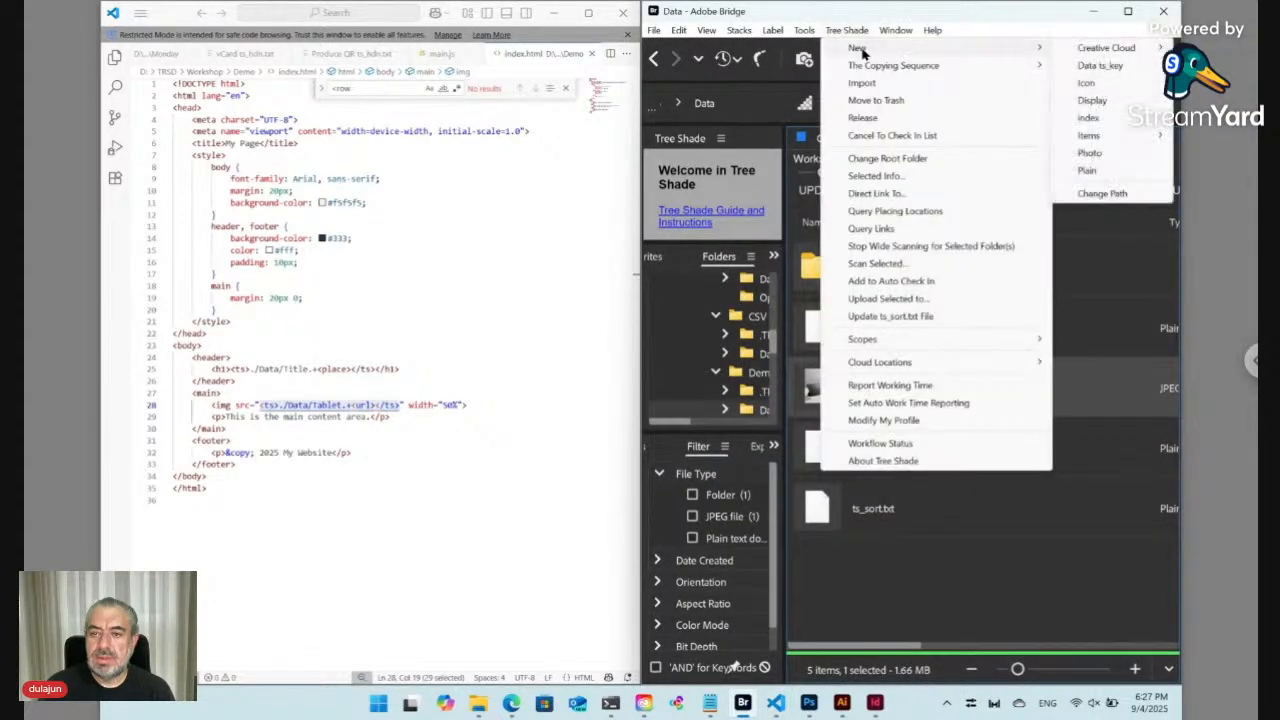
click(1095, 175)
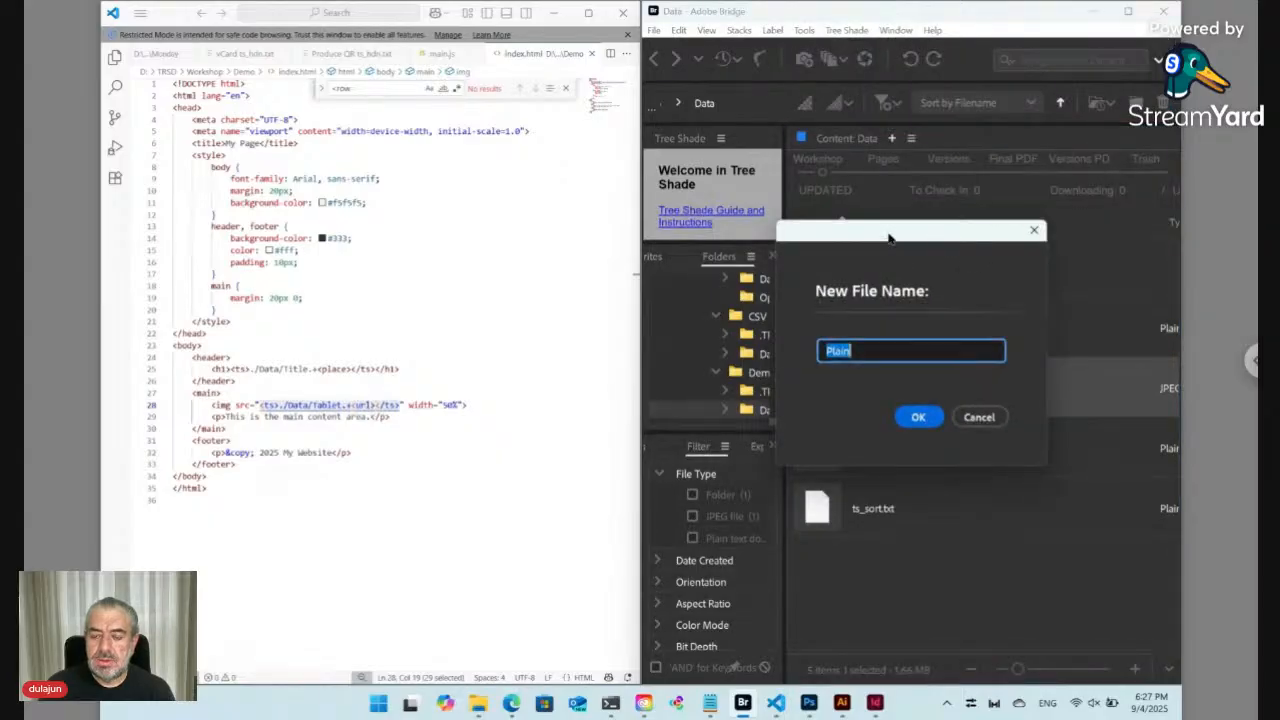
drag(889, 237, 634, 311)
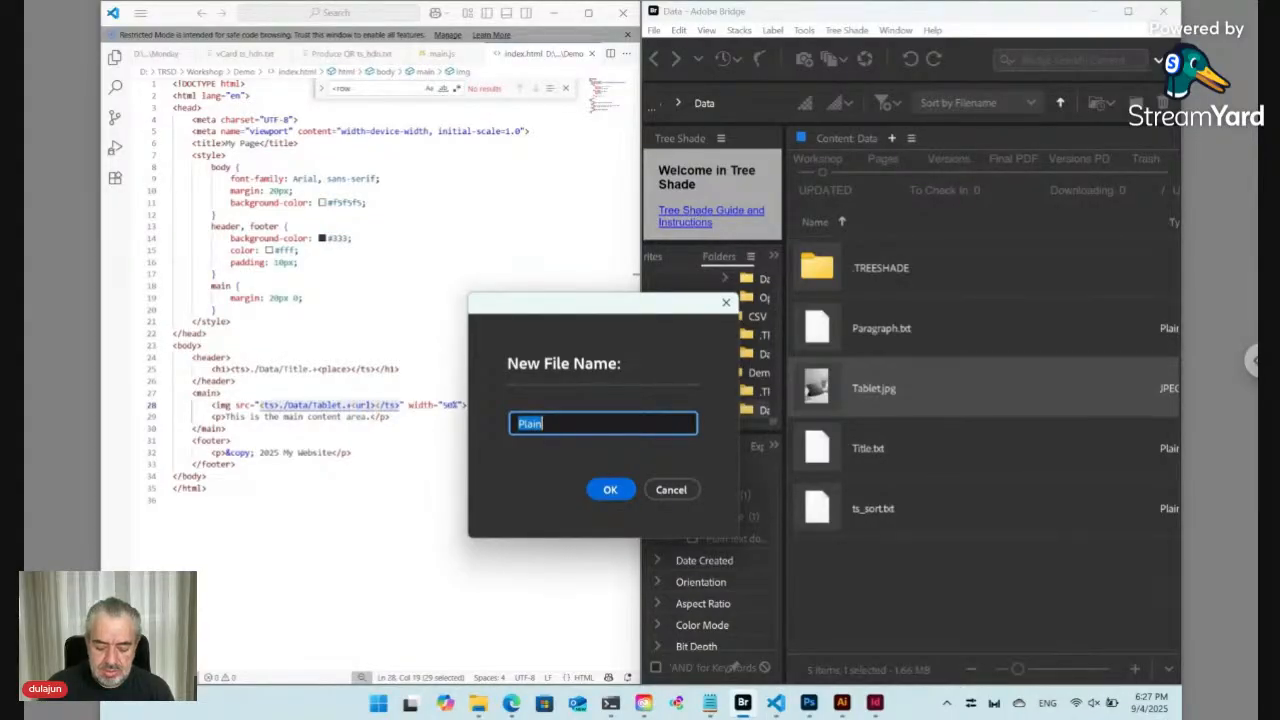
text(Produce)
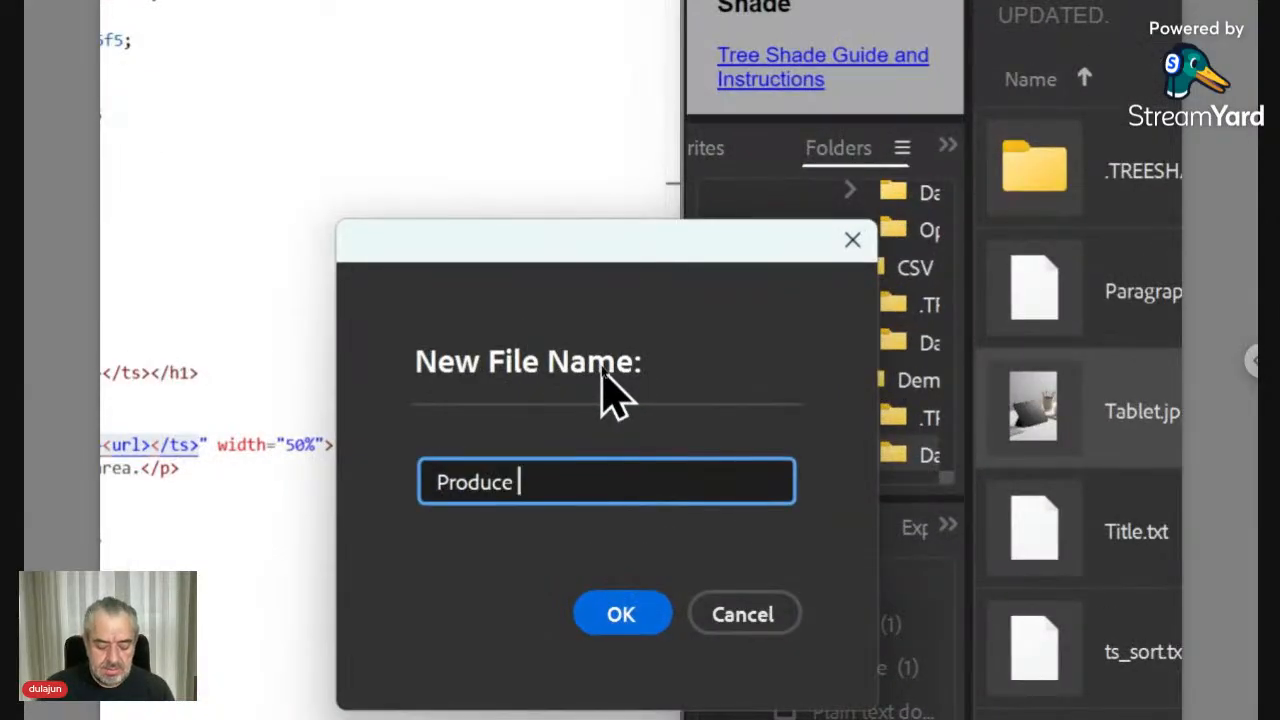
text( QR)
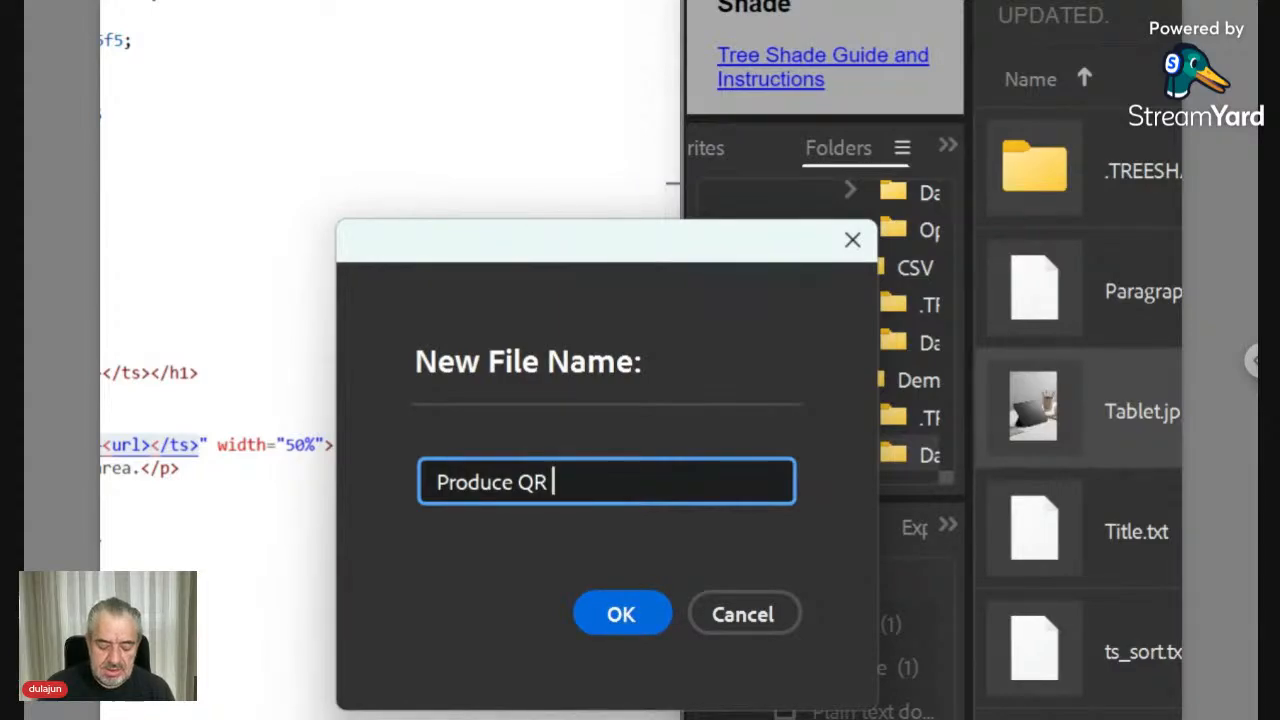
text( ts)
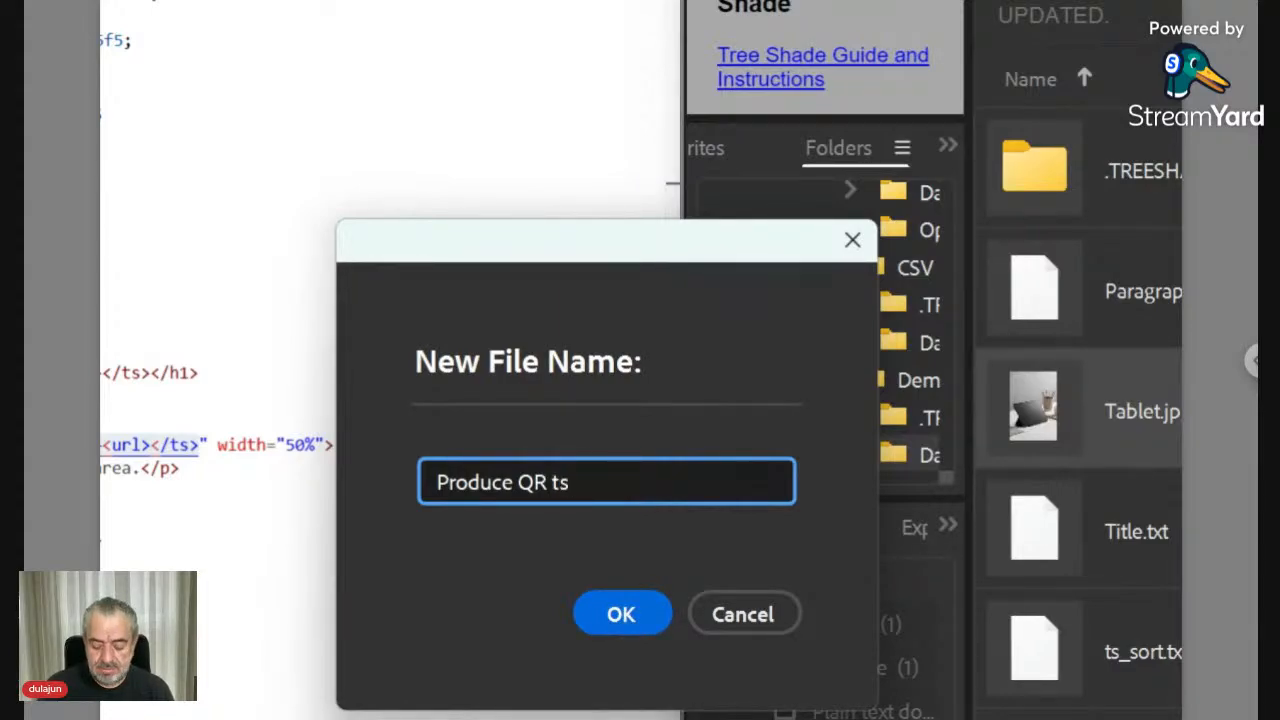
text(_)
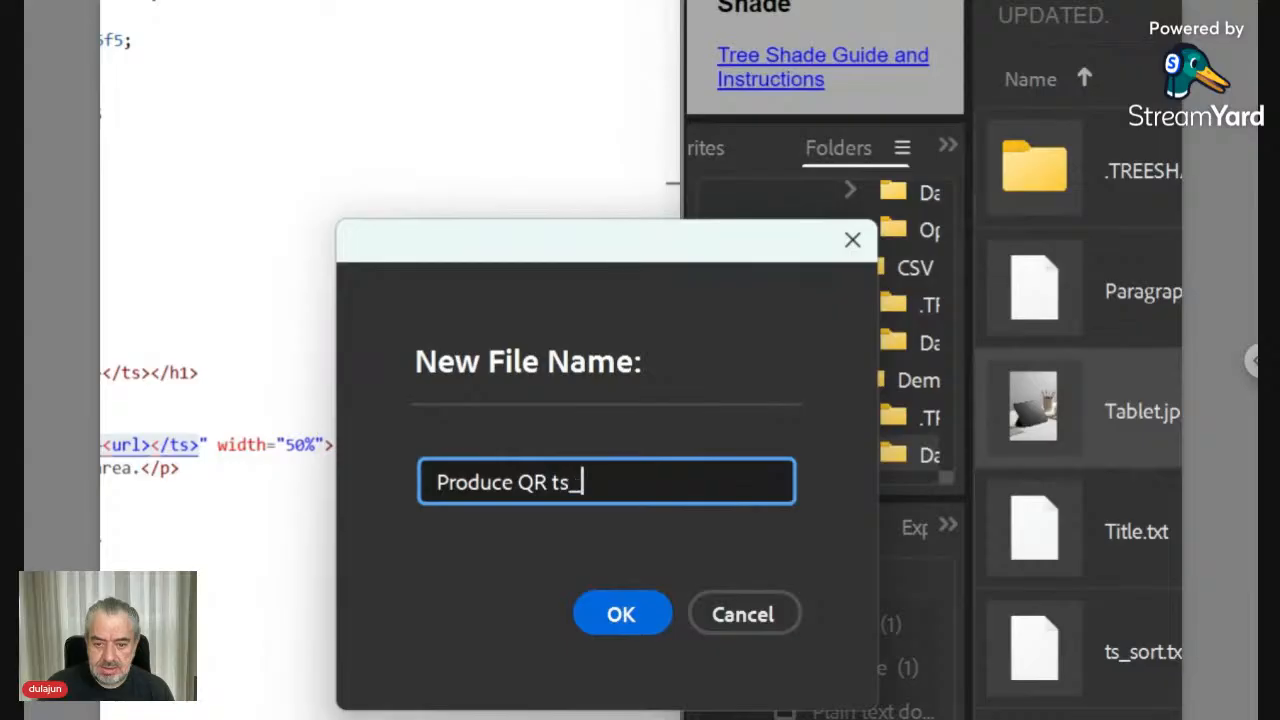
text(hdn)
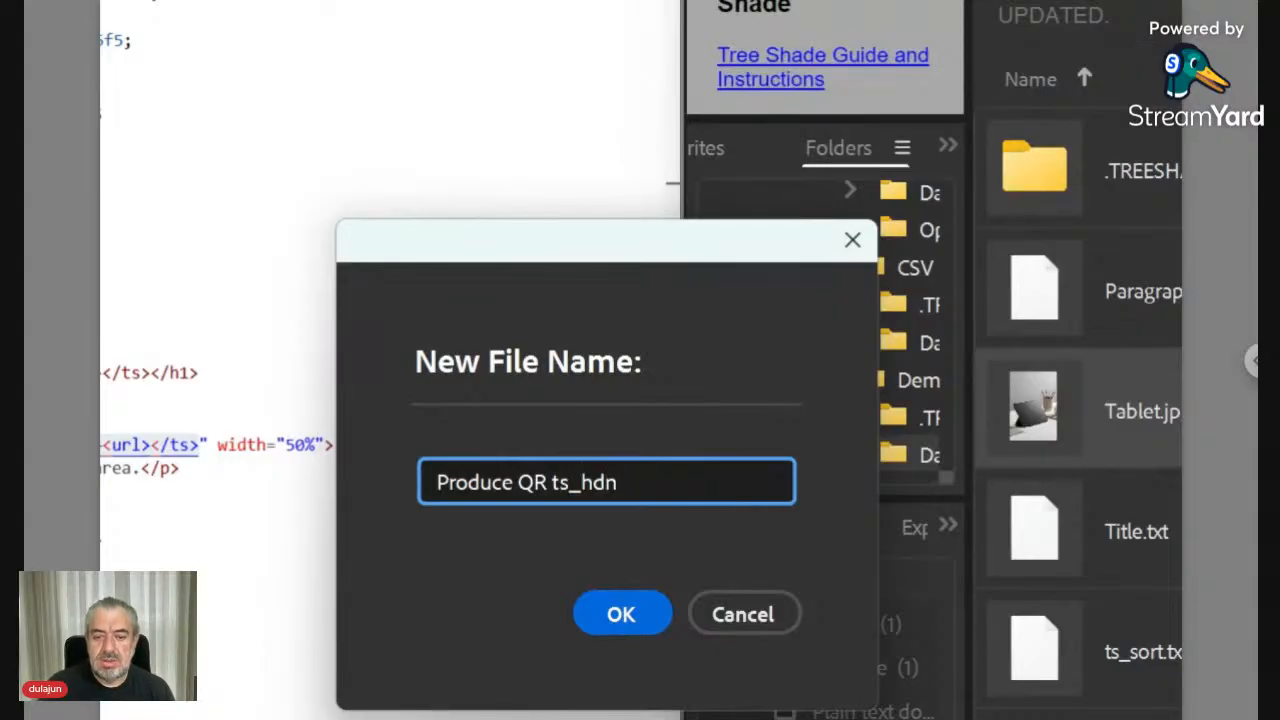
Re-enter the ts_hdn suffix after Produce QR in the new file name and create the file.
key(BackSpace)
key(BackSpace)
key(BackSpace)
key(BackSpace)
key(BackSpace)
key(BackSpace)
key(BackSpace)
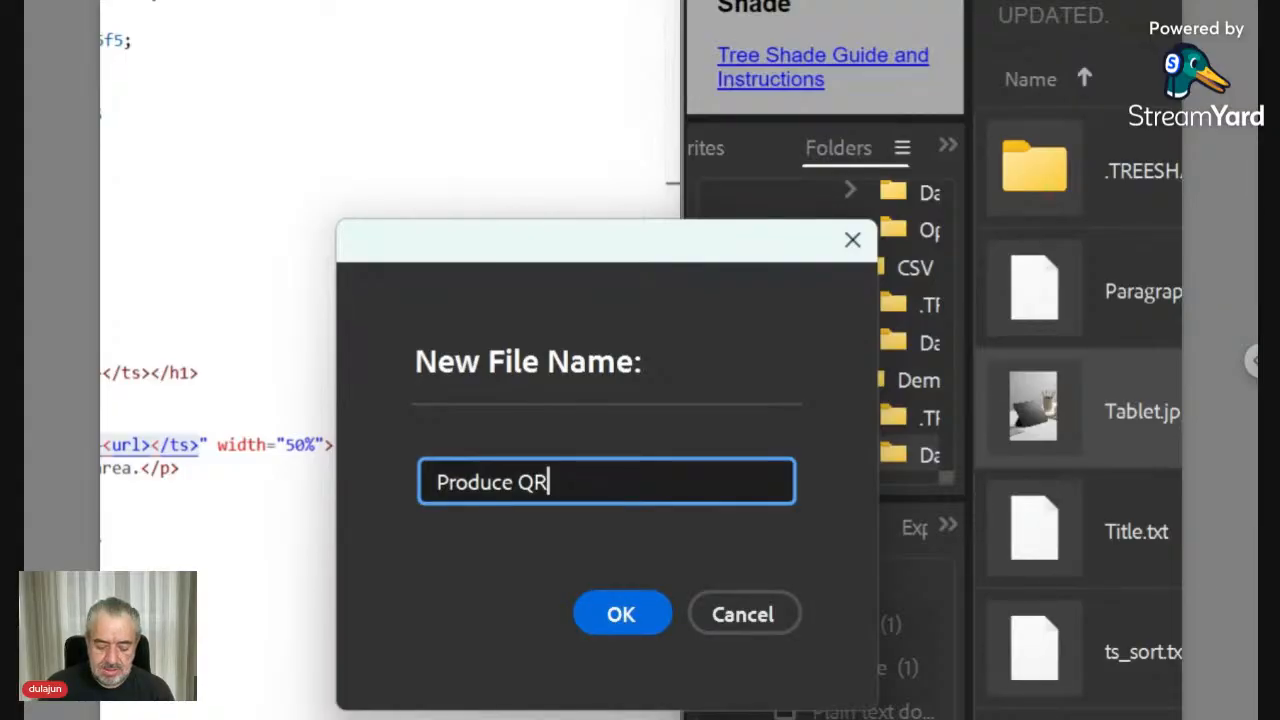
text(ts_)
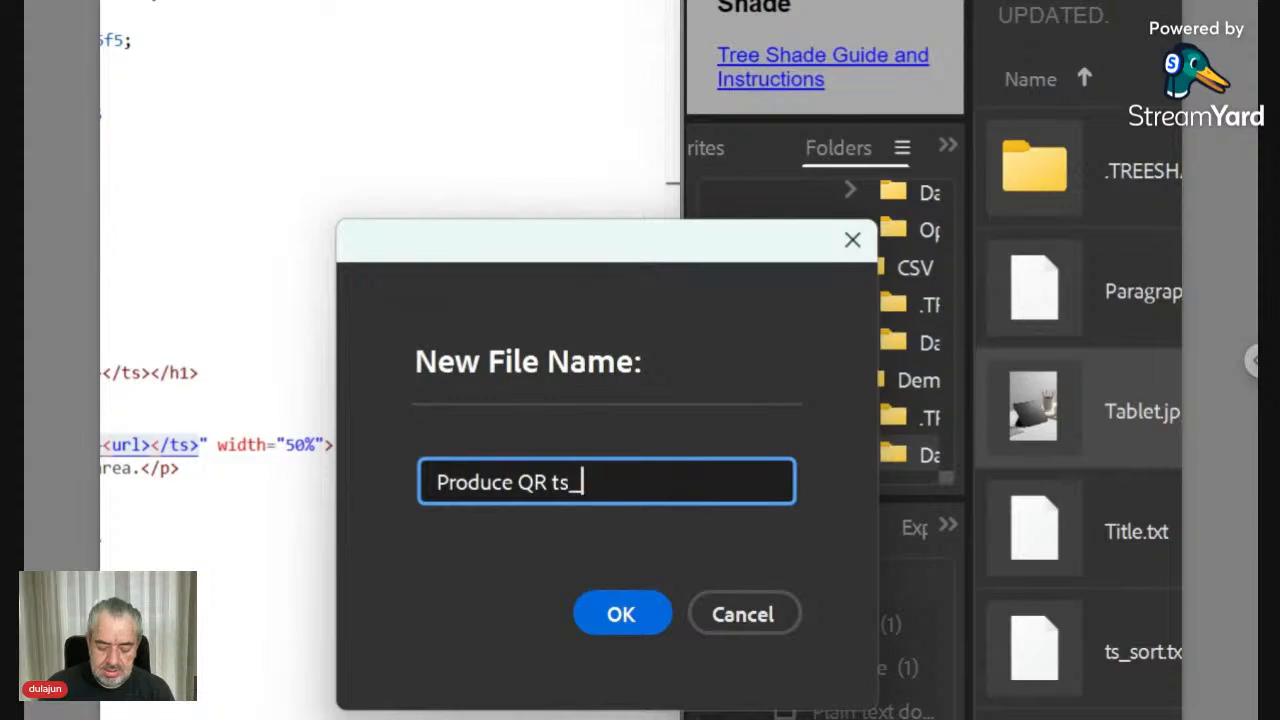
text(hdn)
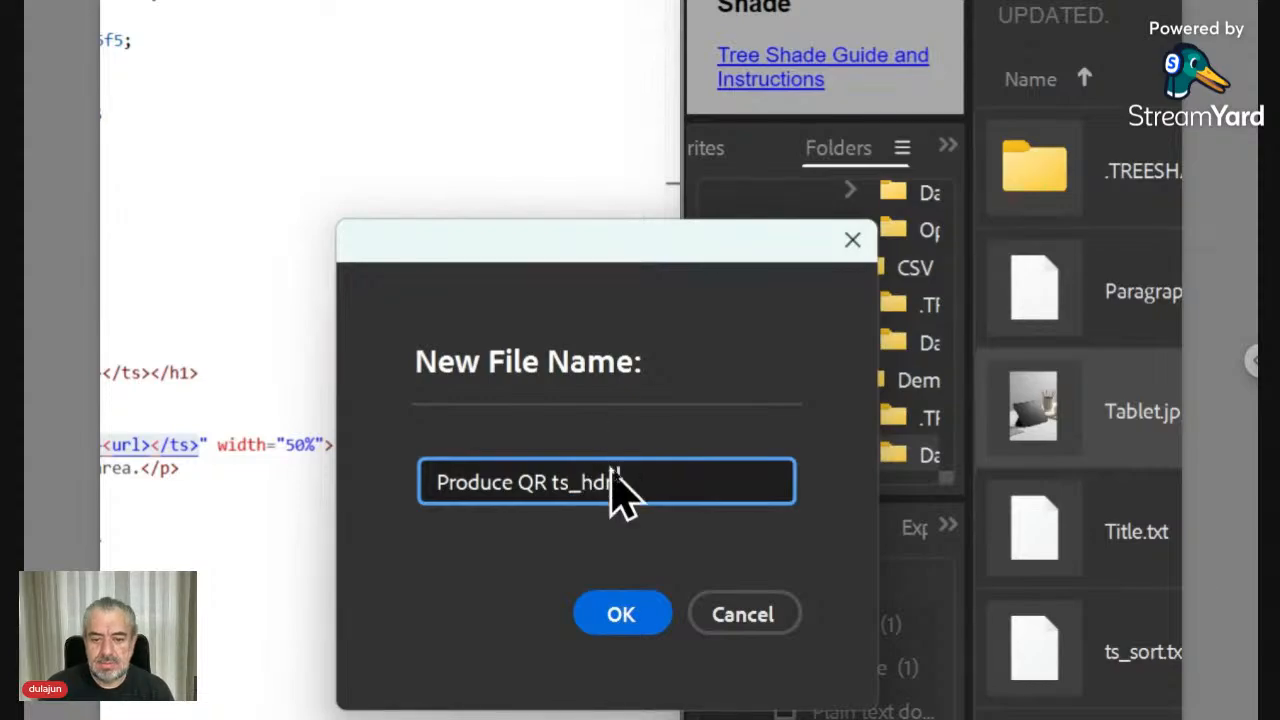
click(646, 620)
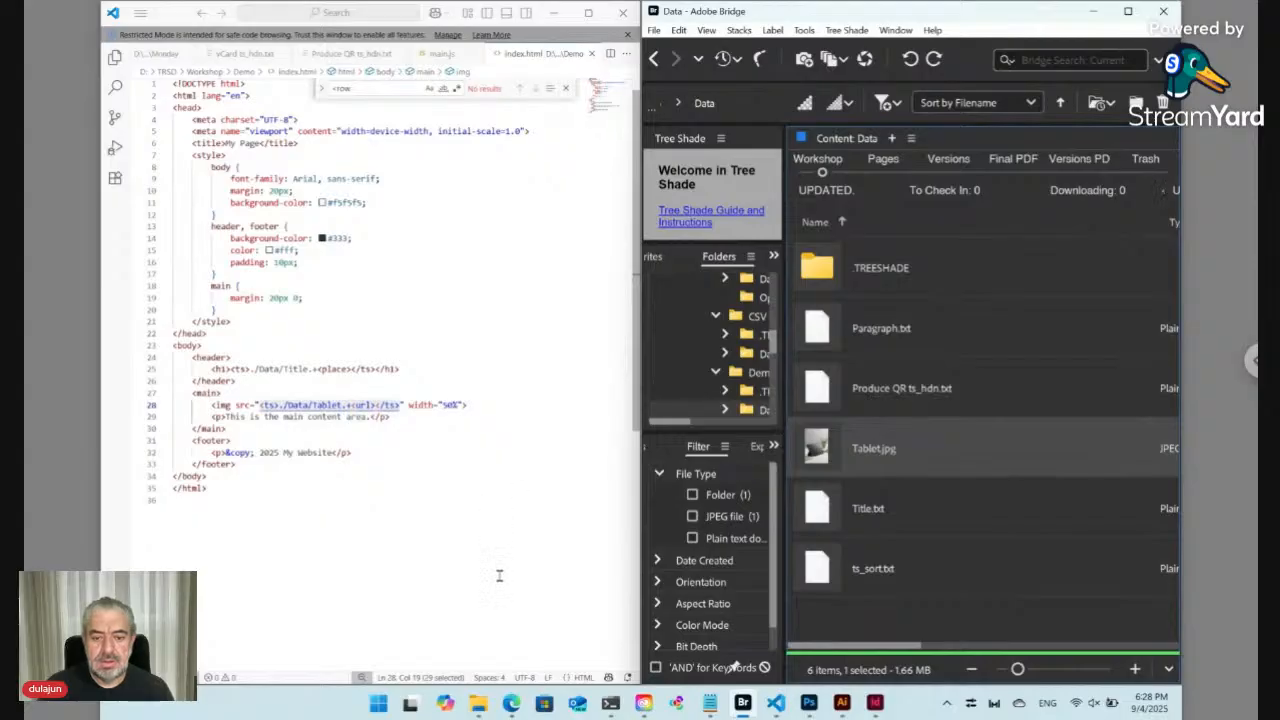
Switch to the browser and reload the Demo form to check whether the ts_hdn file is listed.
click(515, 620)
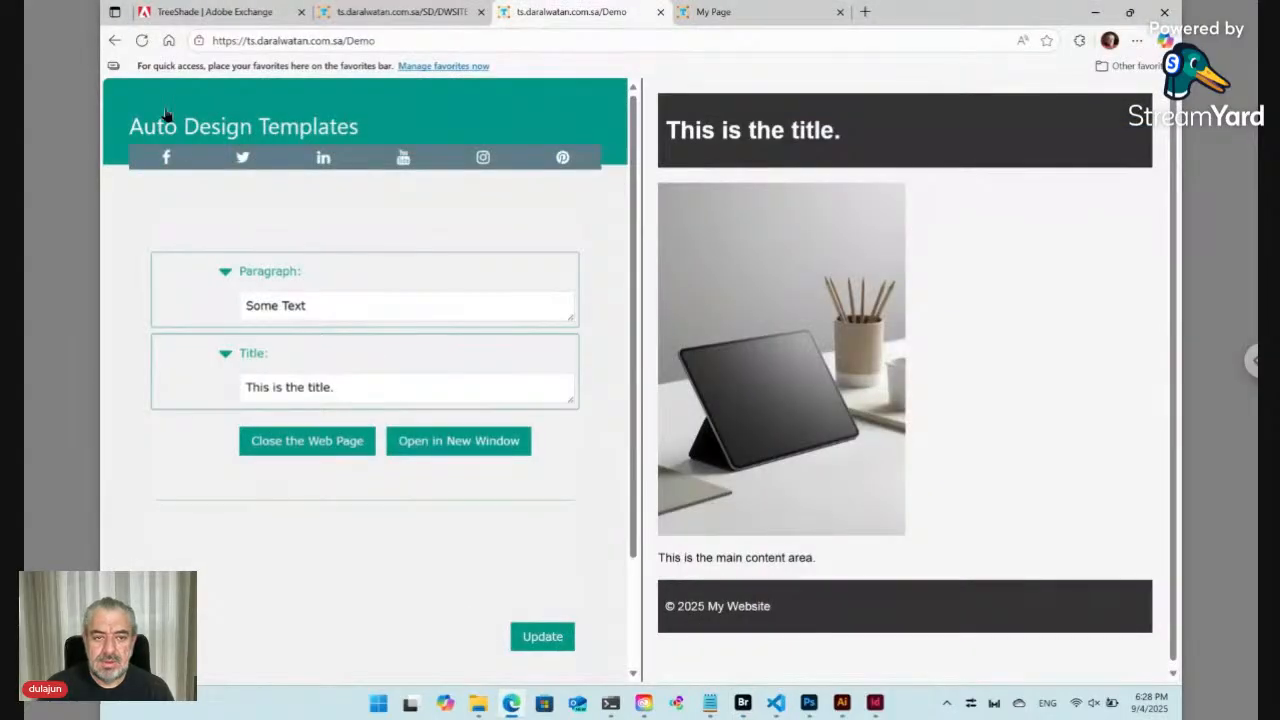
click(142, 40)
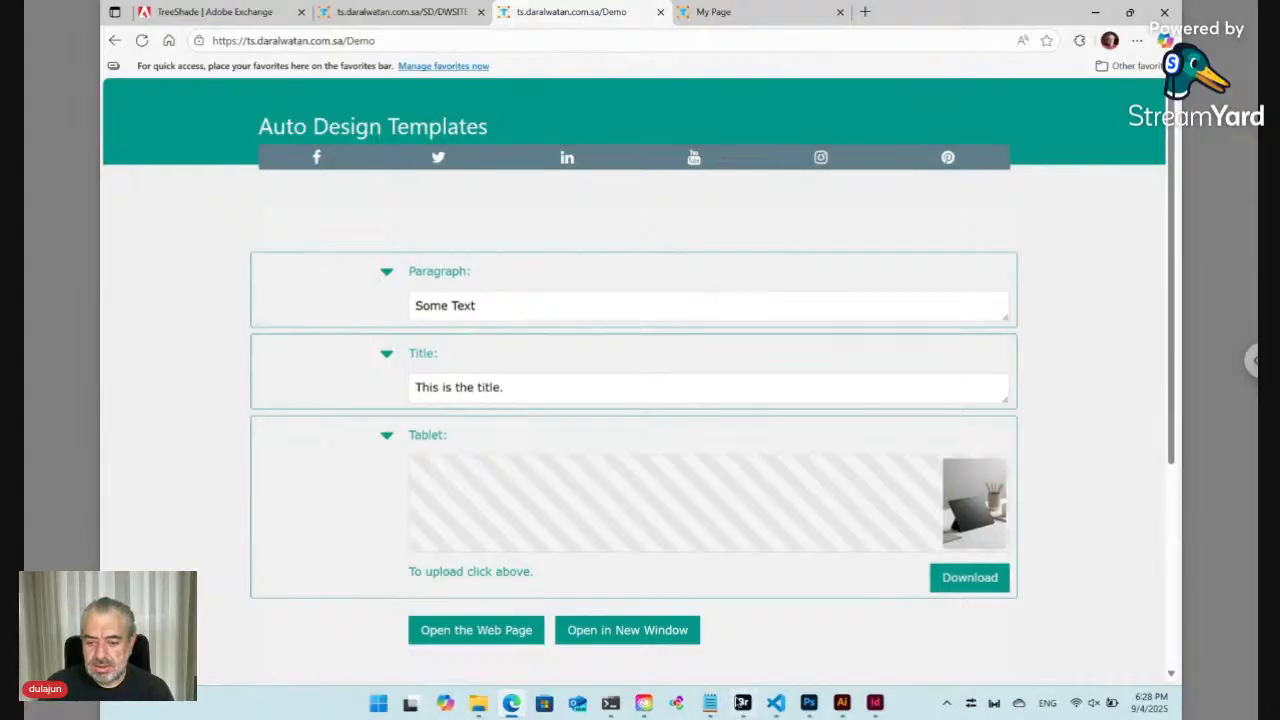
Return to Adobe Bridge and rename the Produce QR ts_hdn.txt file as Produce QR.txt.
click(743, 704)
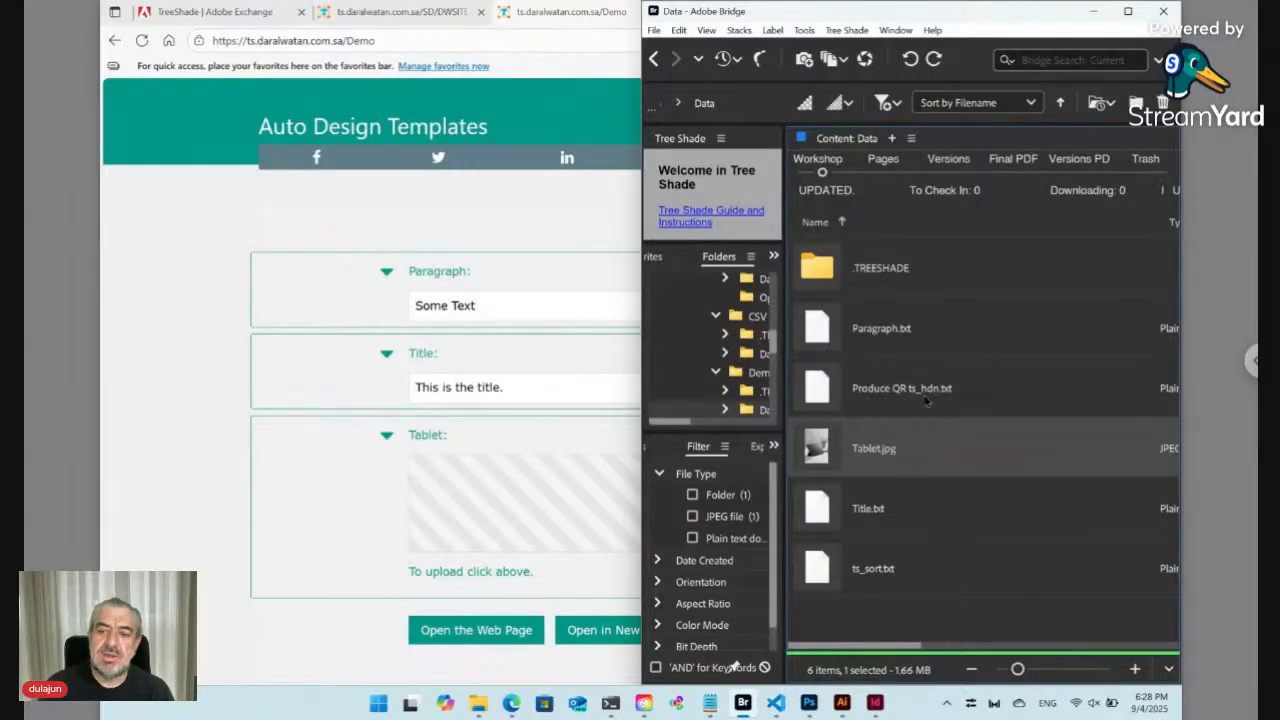
click(926, 400)
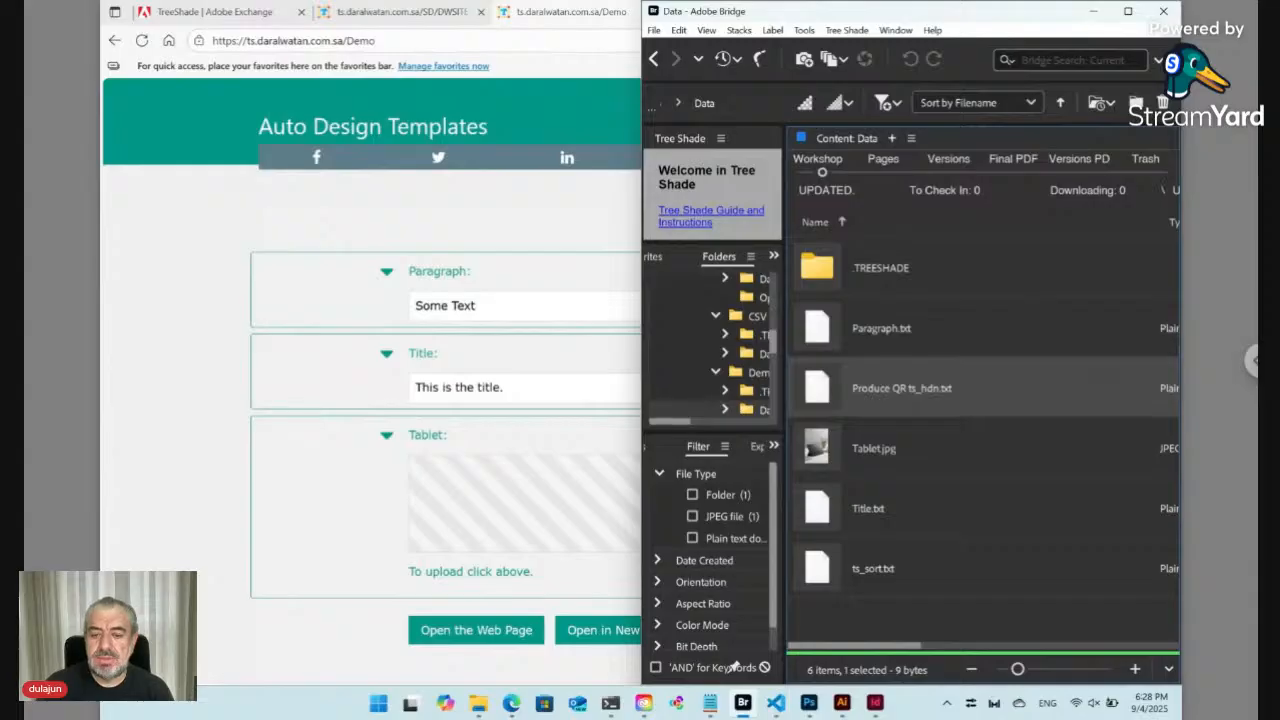
click(926, 390)
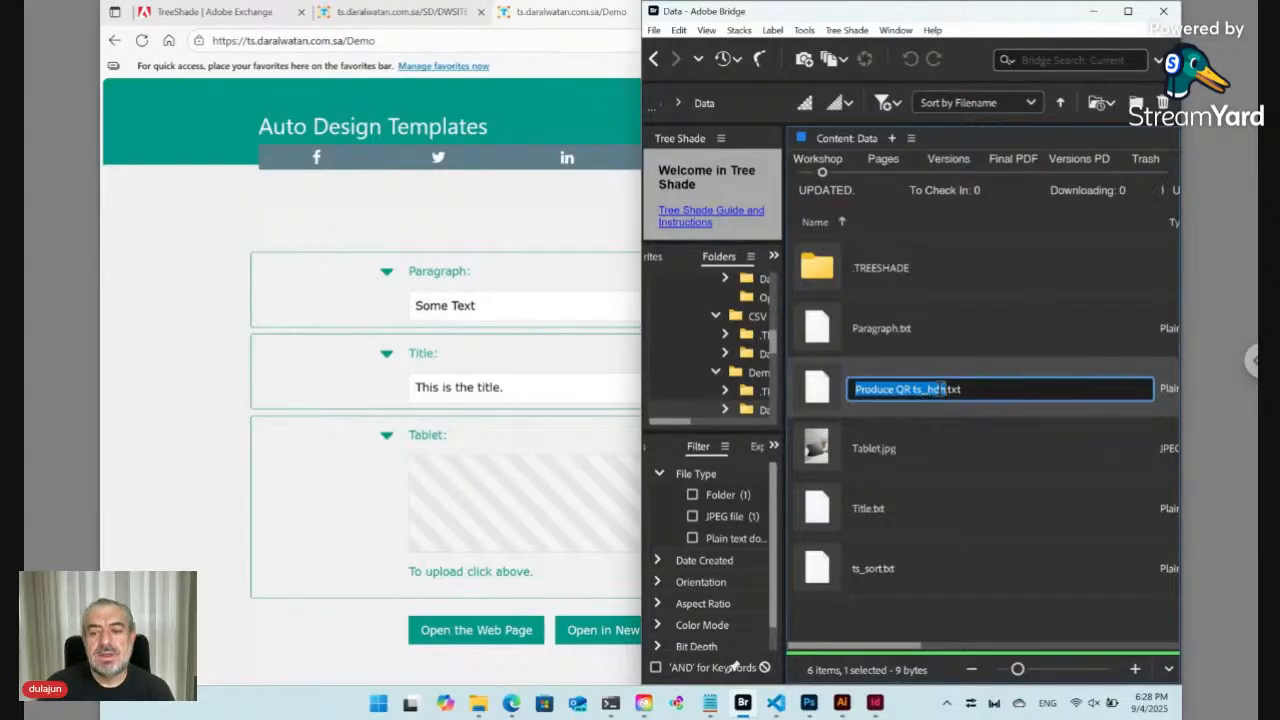
click(945, 389)
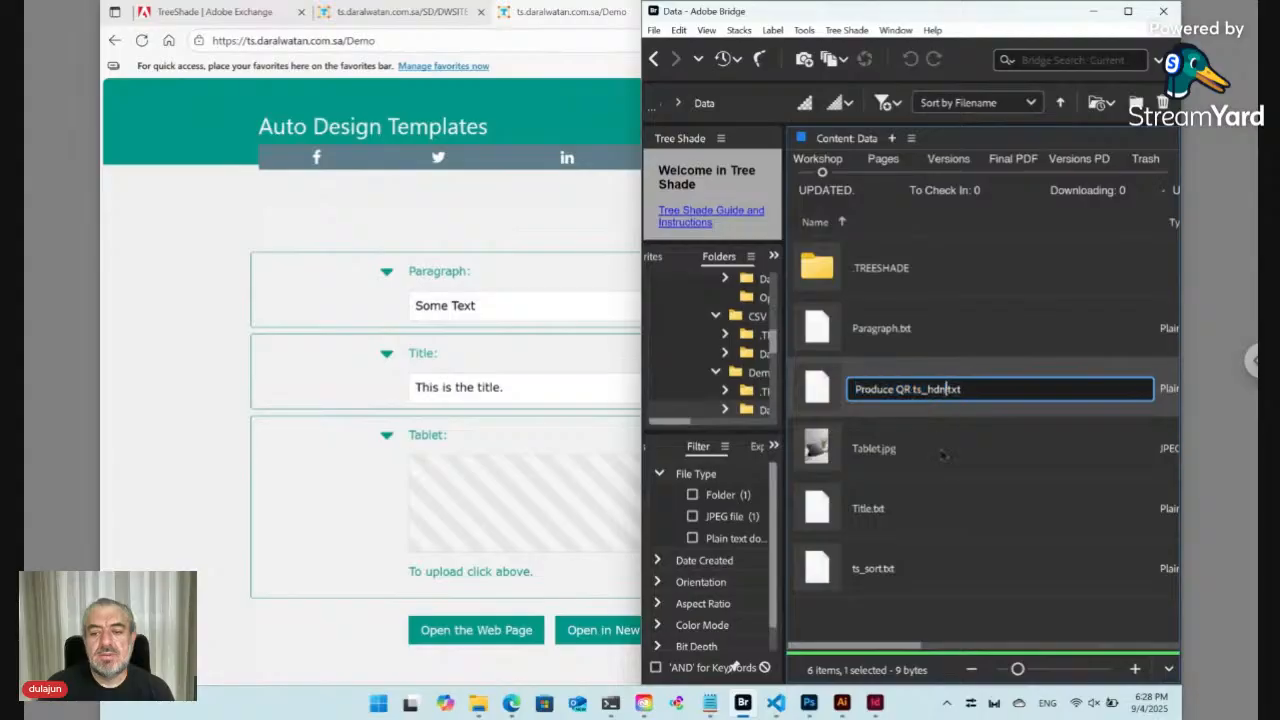
key(BackSpace)
key(BackSpace)
key(BackSpace)
key(BackSpace)
key(BackSpace)
key(BackSpace)
key(BackSpace)
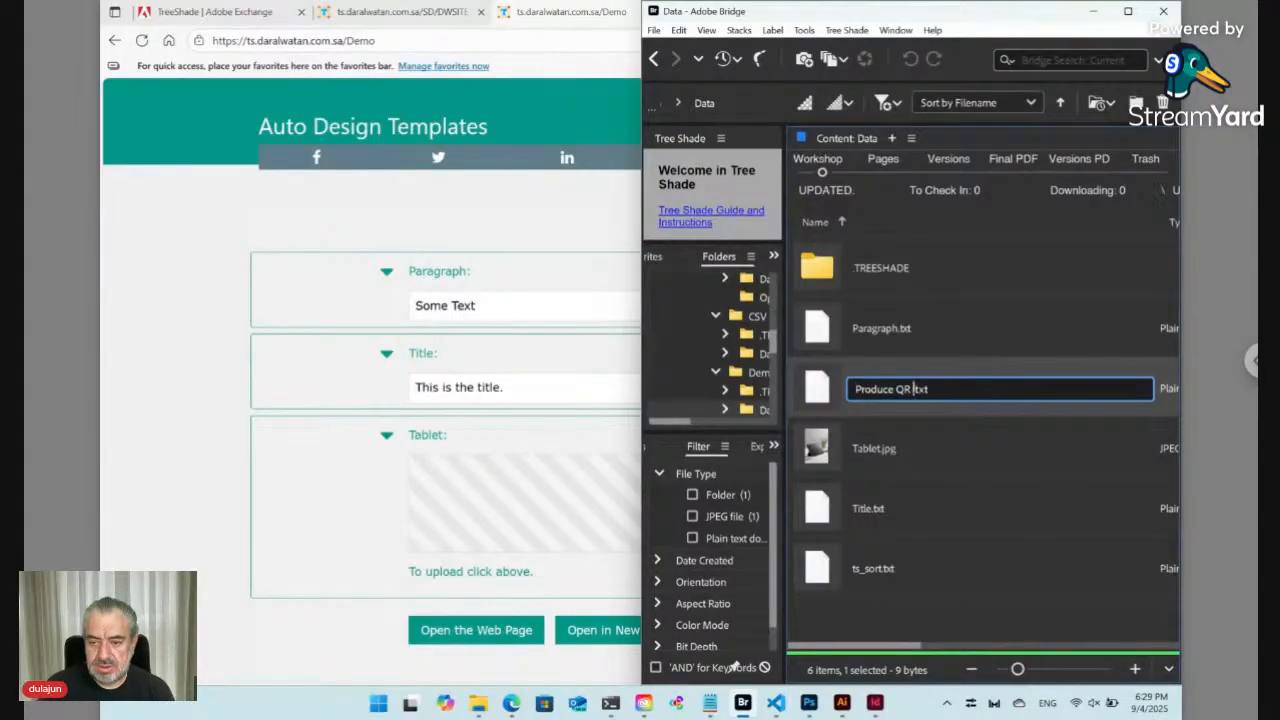
key(Return)
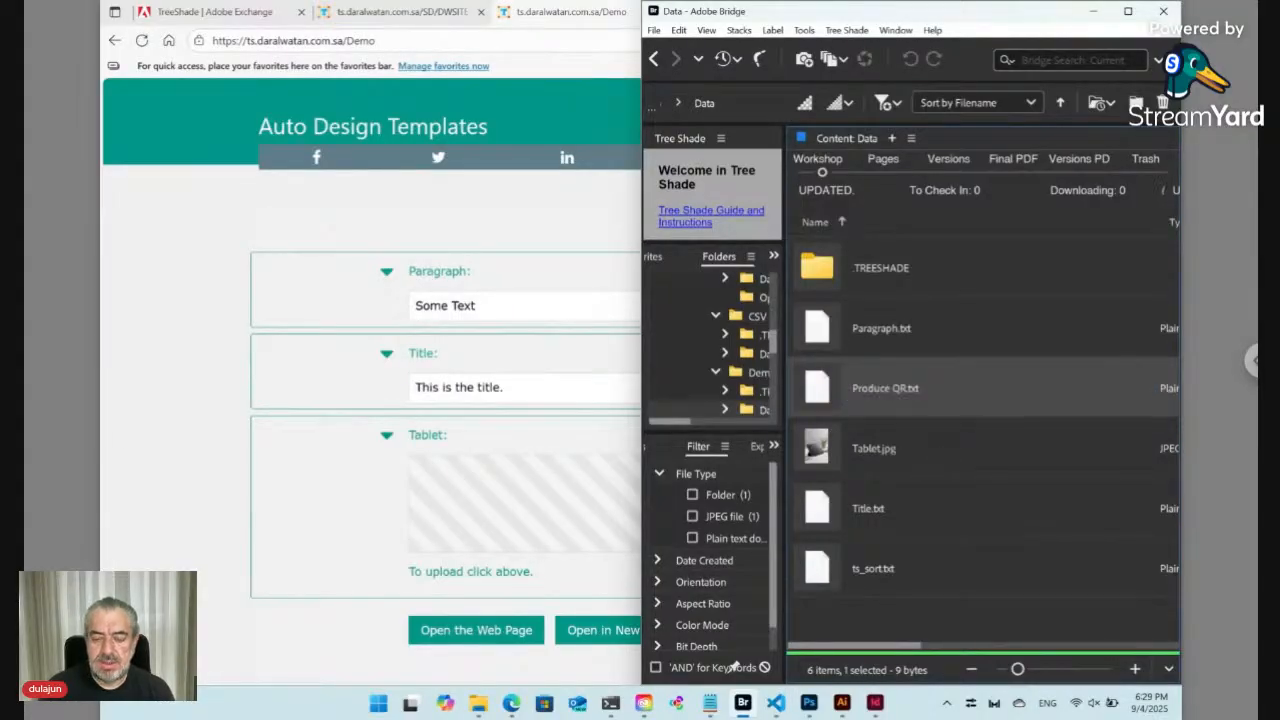
Switch to the browser, reload the Demo form with its window snapped beside Bridge, and check the Produce QR field.
click(339, 511)
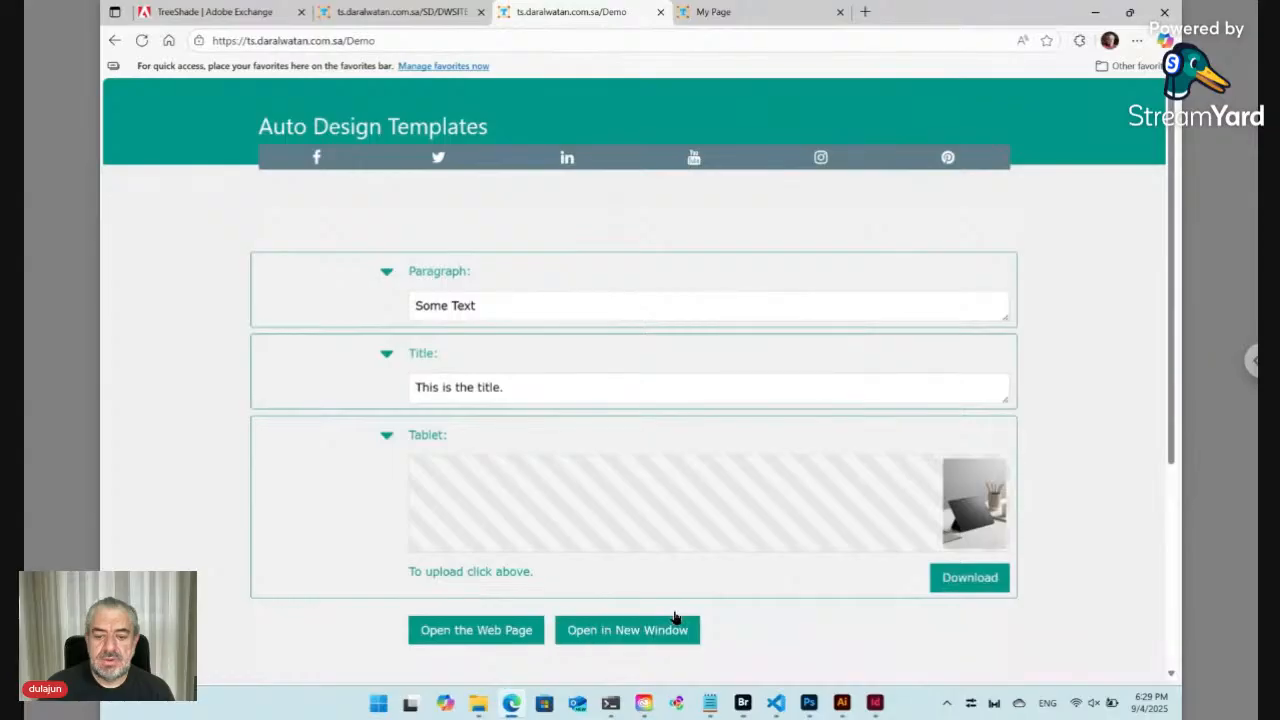
scroll(692, 618, down, 1)
scroll(690, 615, down, 3)
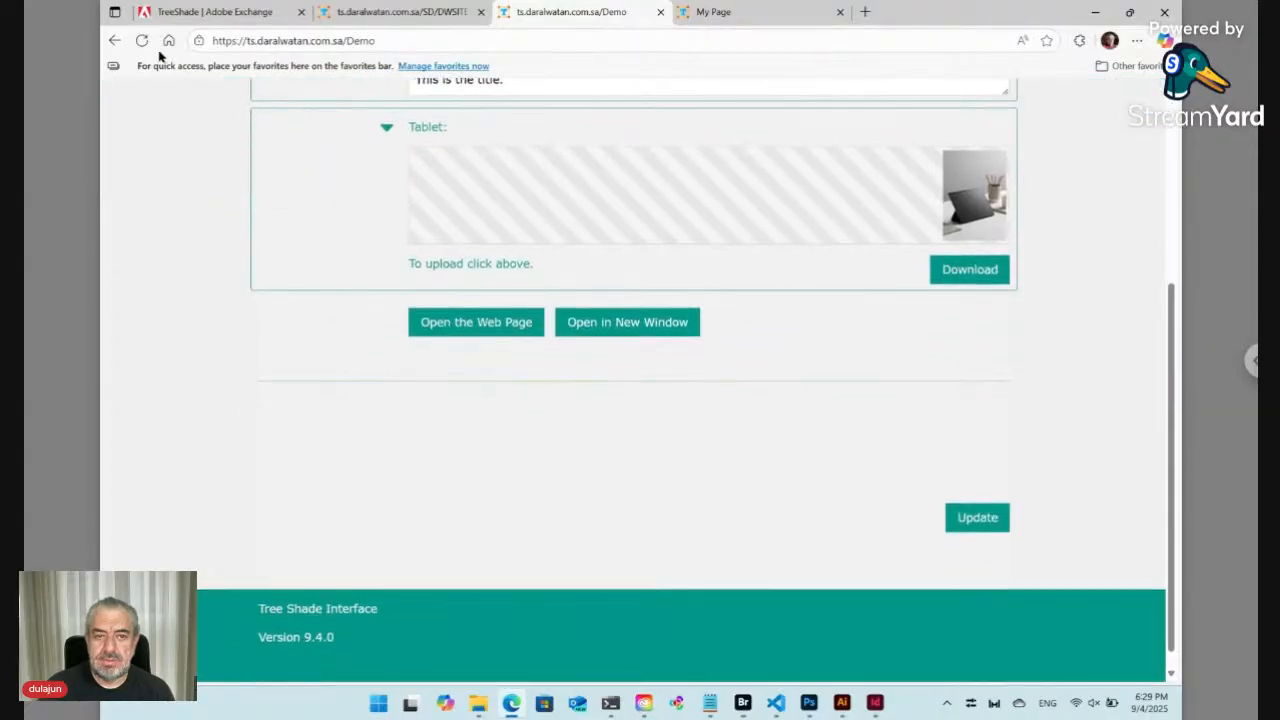
click(143, 41)
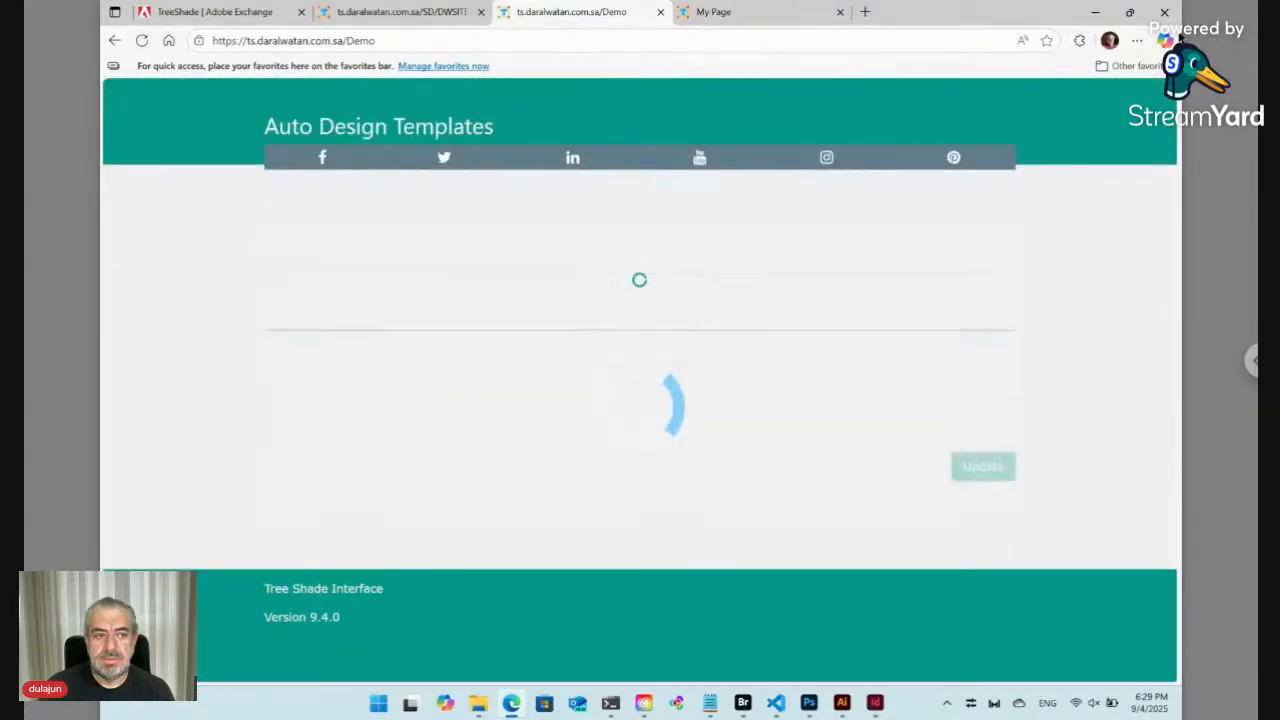
mouse_move(1129, 12)
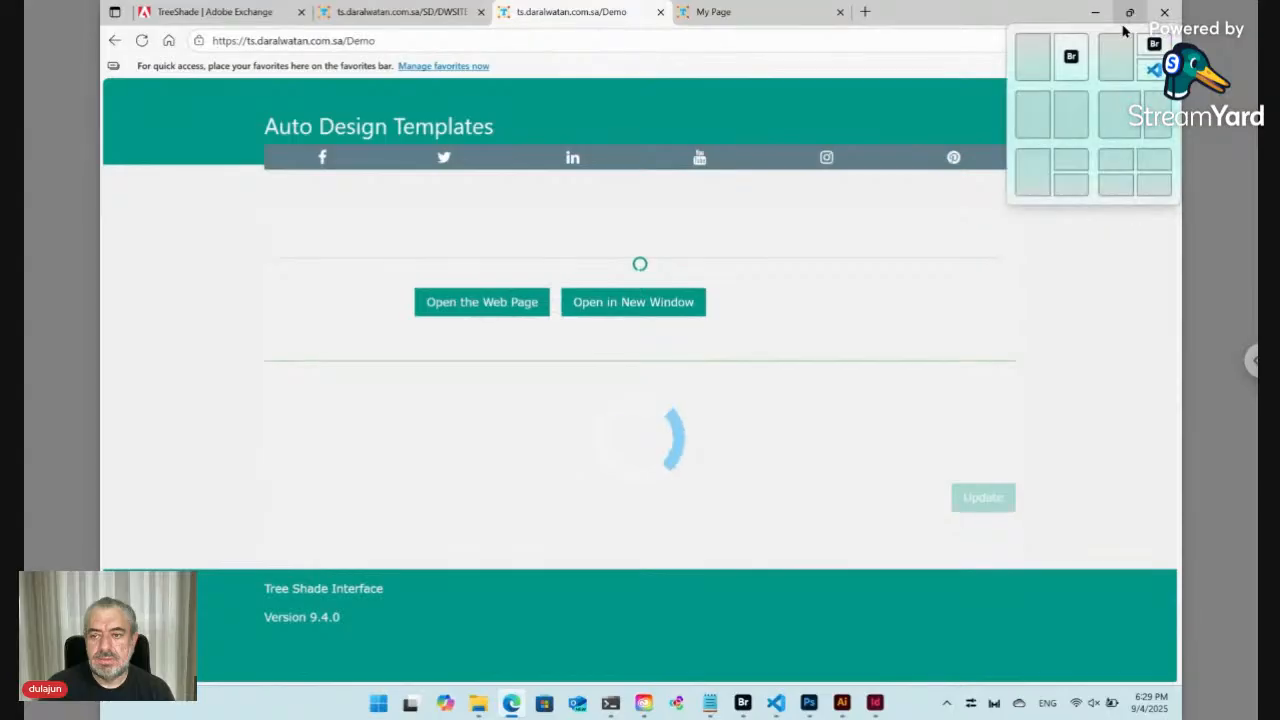
click(1039, 55)
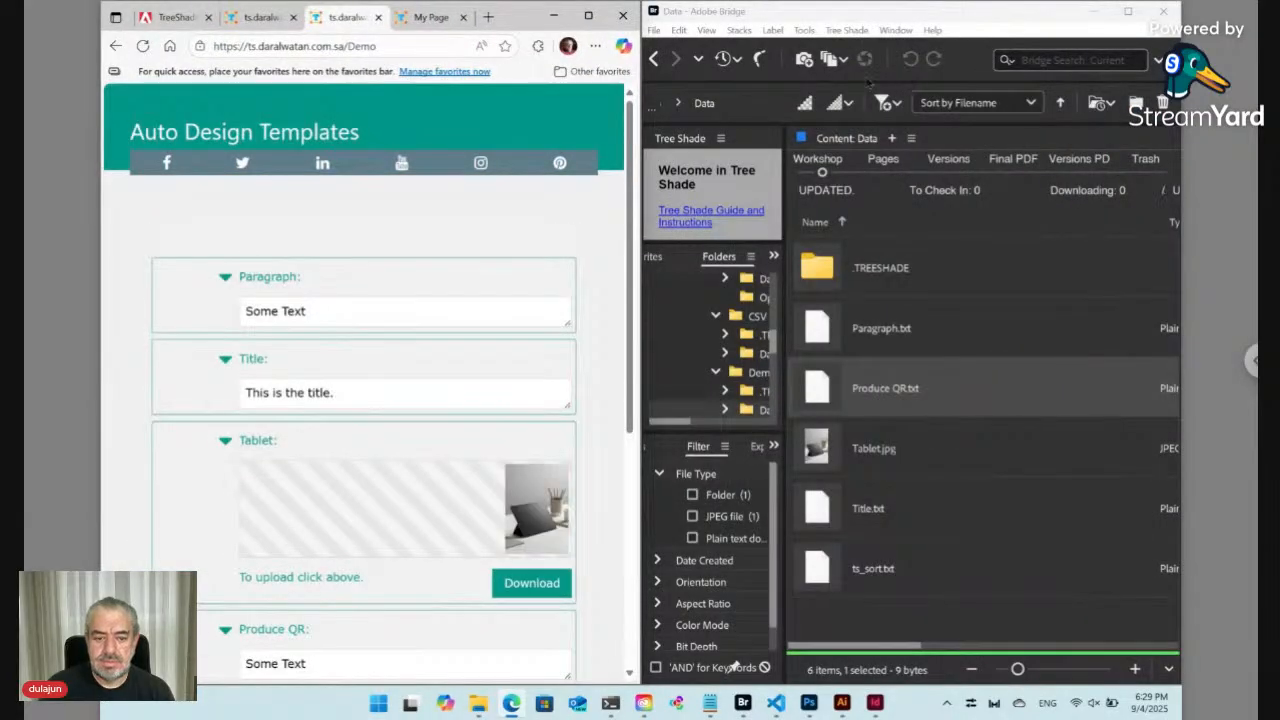
scroll(474, 259, down, 5)
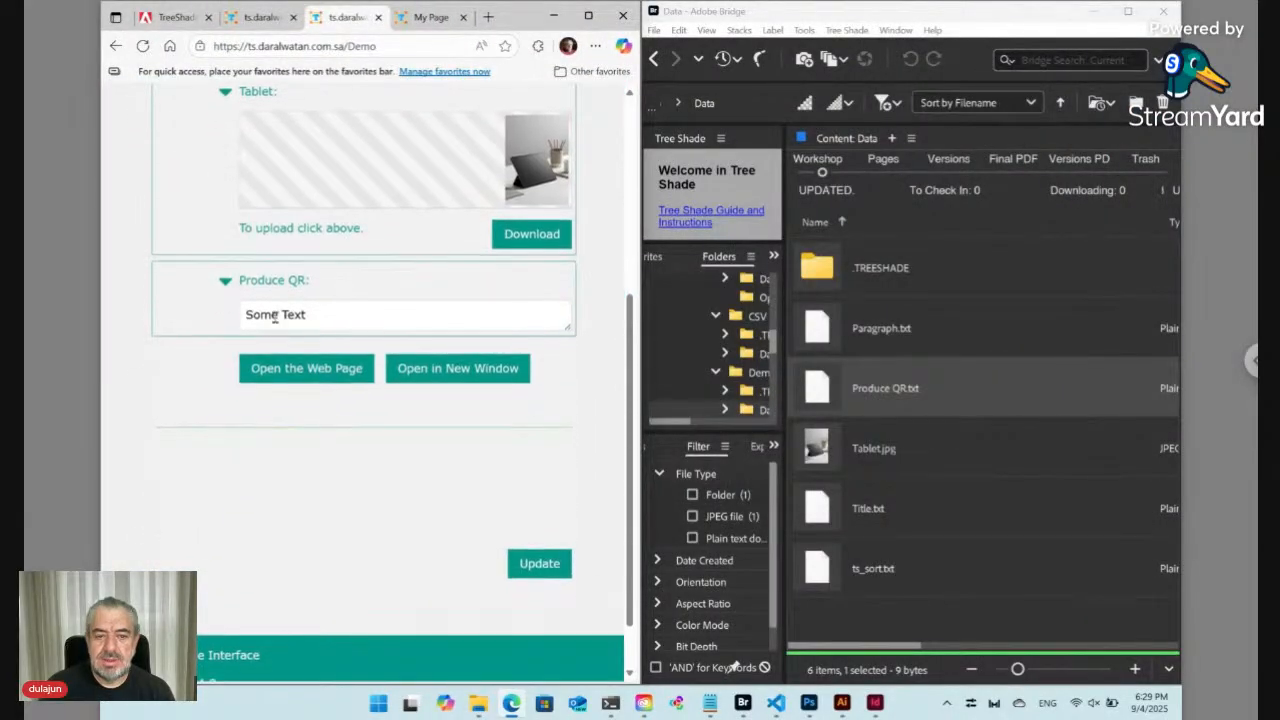
click(275, 318)
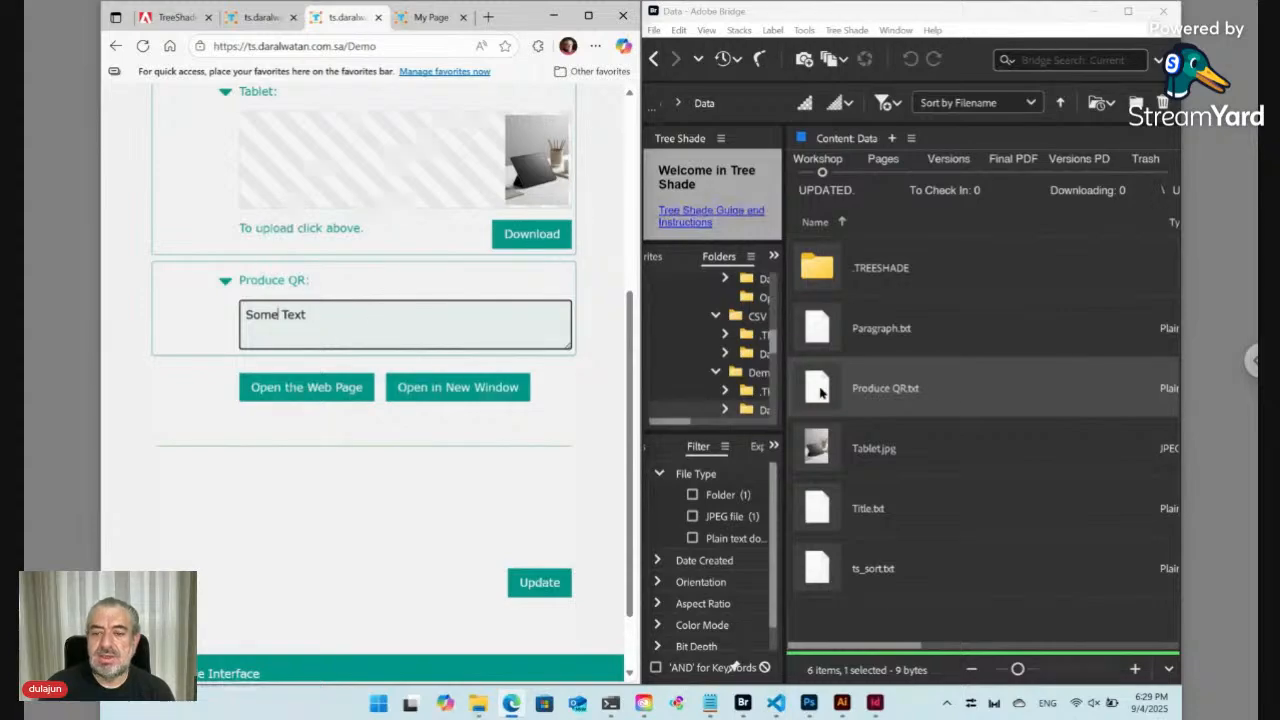
Open Produce QR.txt from the Data folder in Visual Studio Code.
drag(821, 390, 538, 362)
key(alt+Tab)
key(alt+Tab)
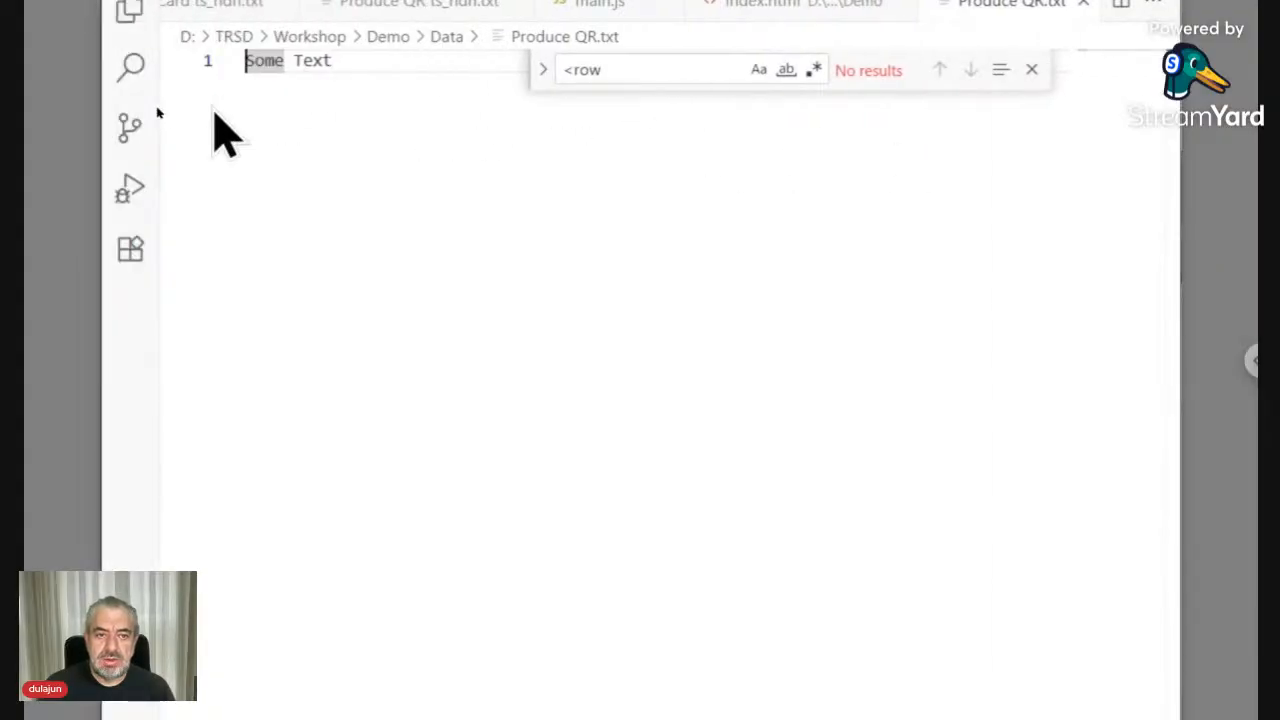
Replace the whole content of Produce QR.txt with an empty ts tag pair, <ts></ts>.
key(ctrl+a)
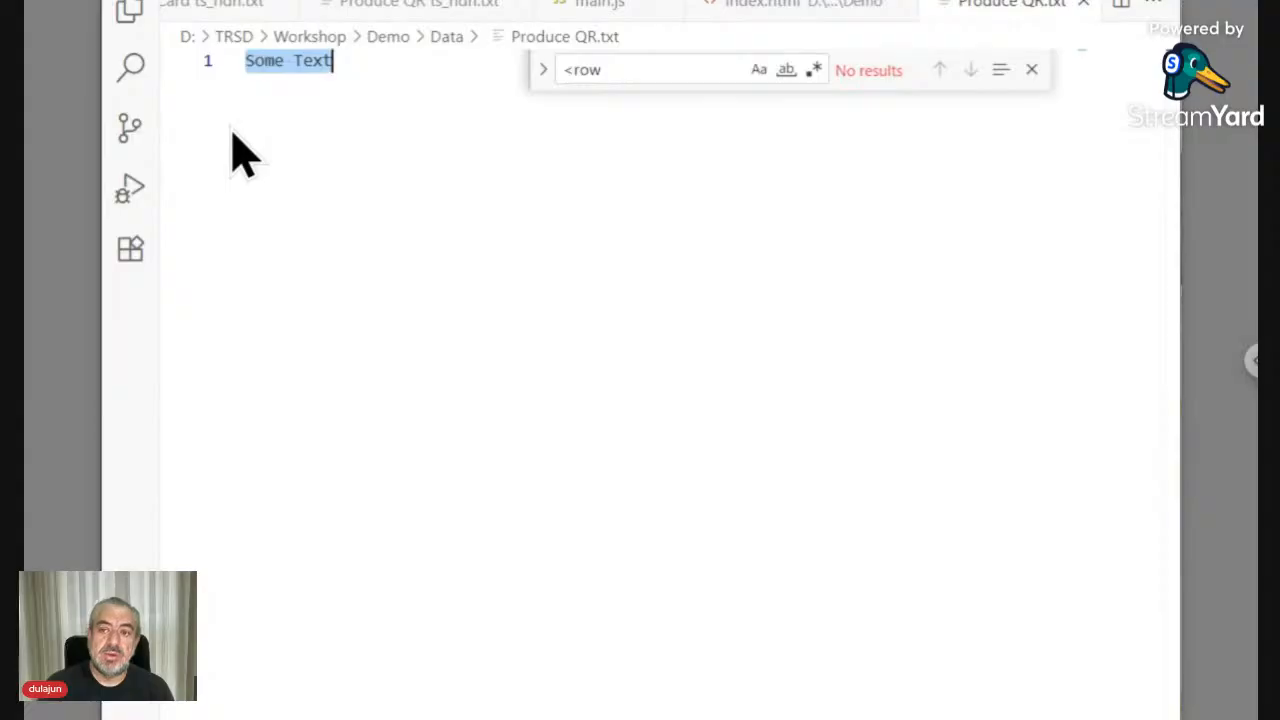
text(<)
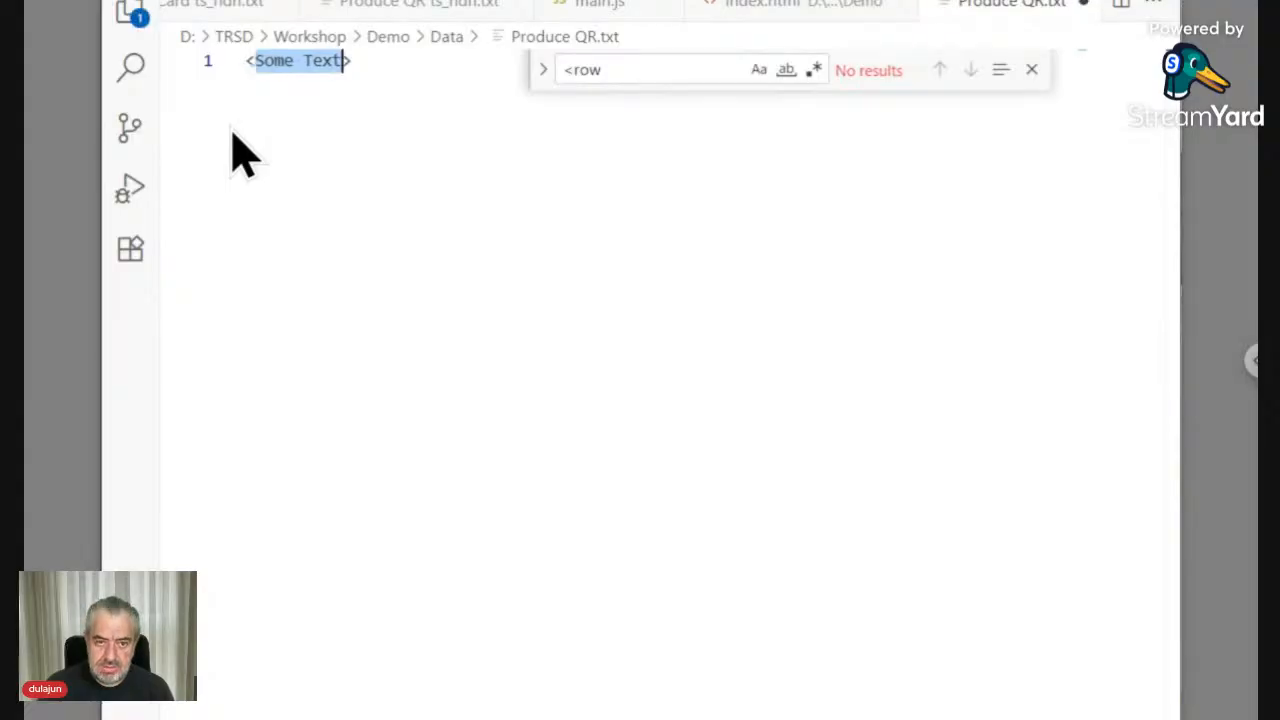
text(ts>)
key(Escape)
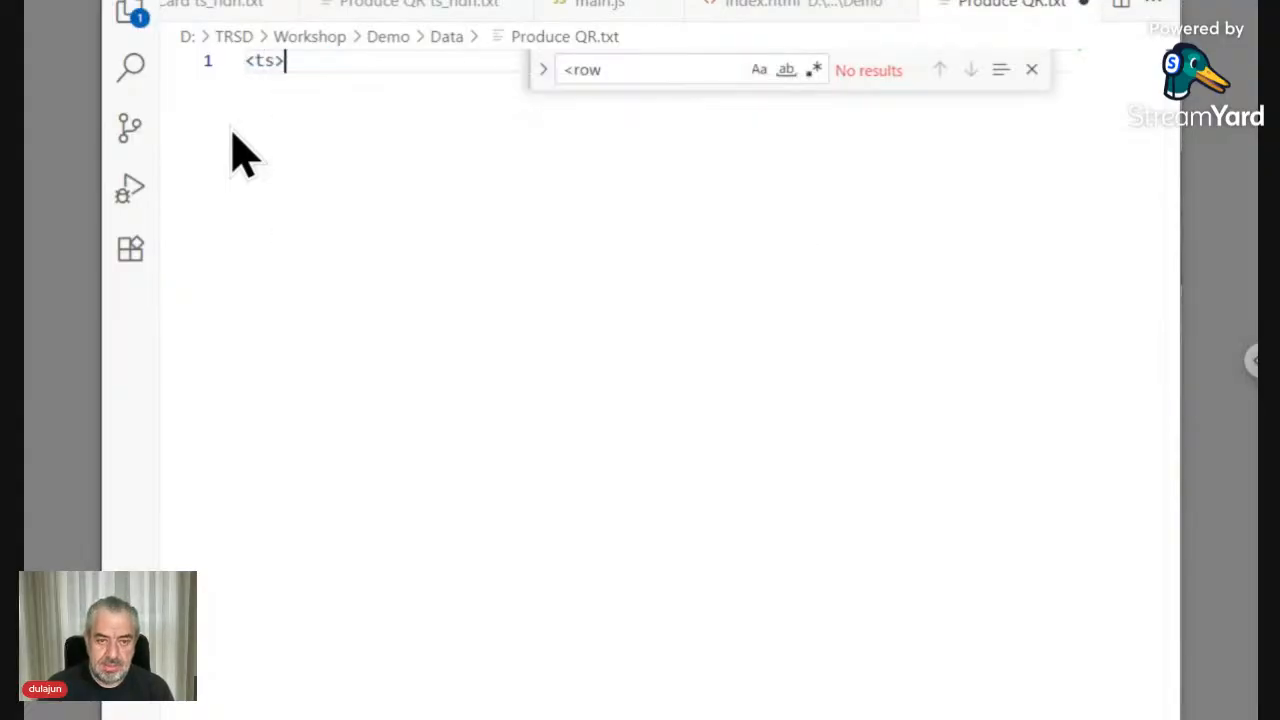
text(</ts)
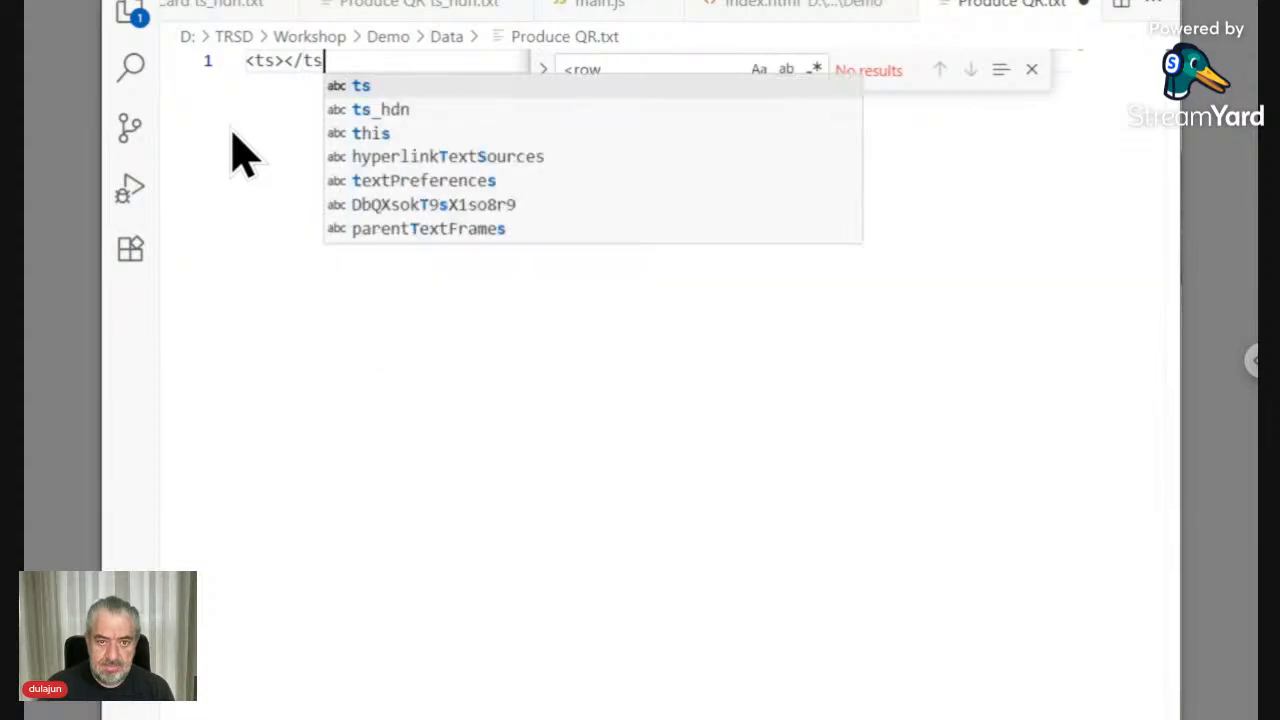
key(Escape)
text(>)
Insert ./Title.+<place> between the opening and closing ts tags.
key(Left)
key(Left)
key(Left)
key(Left)
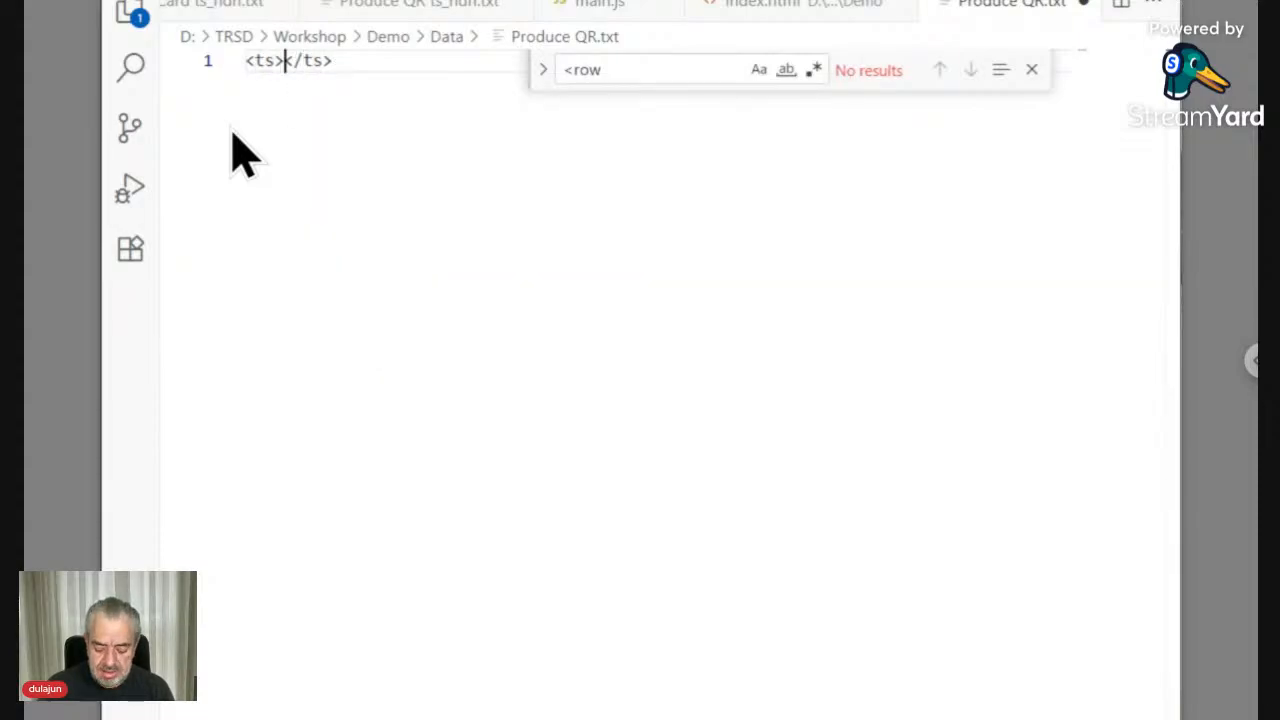
text(./)
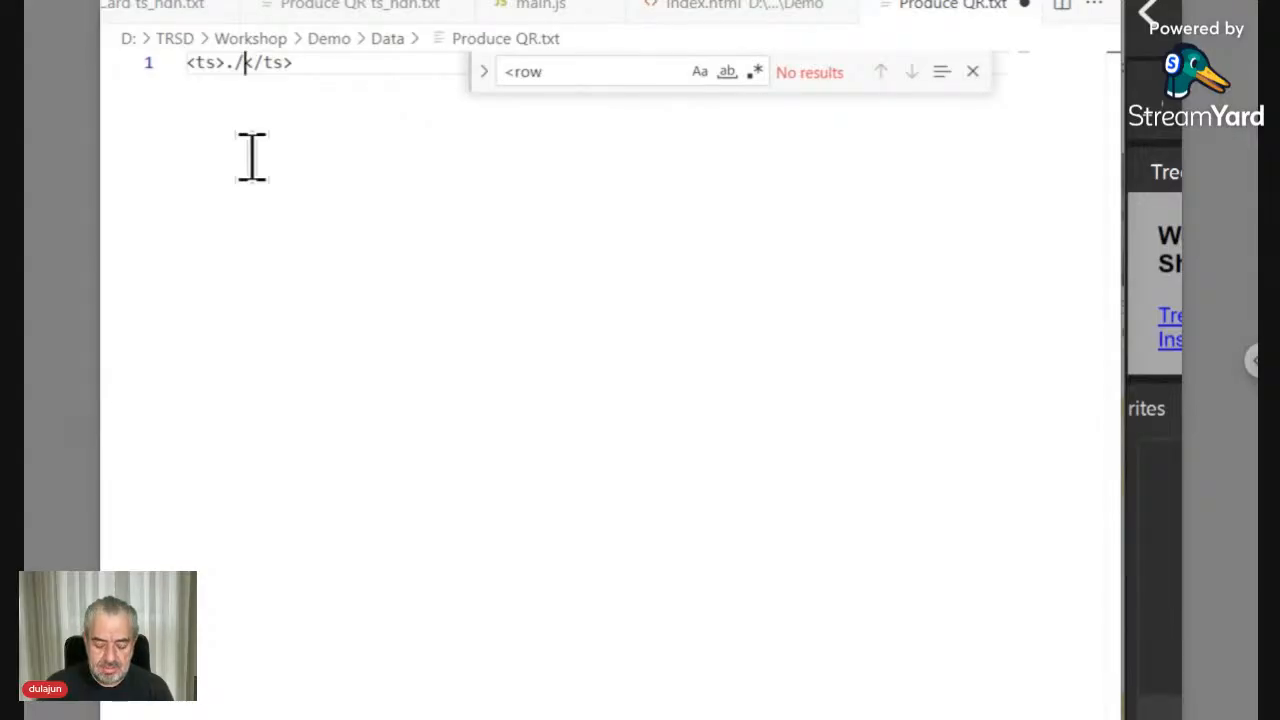
text(Title)
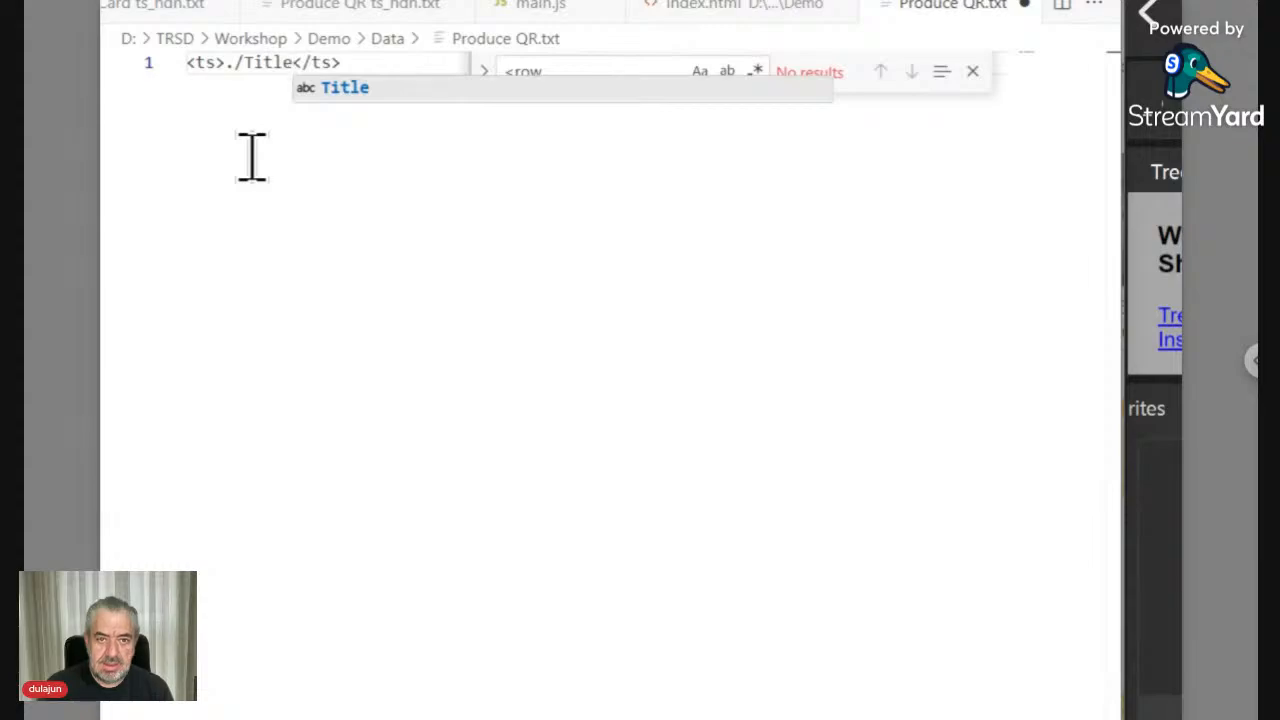
text(.+)
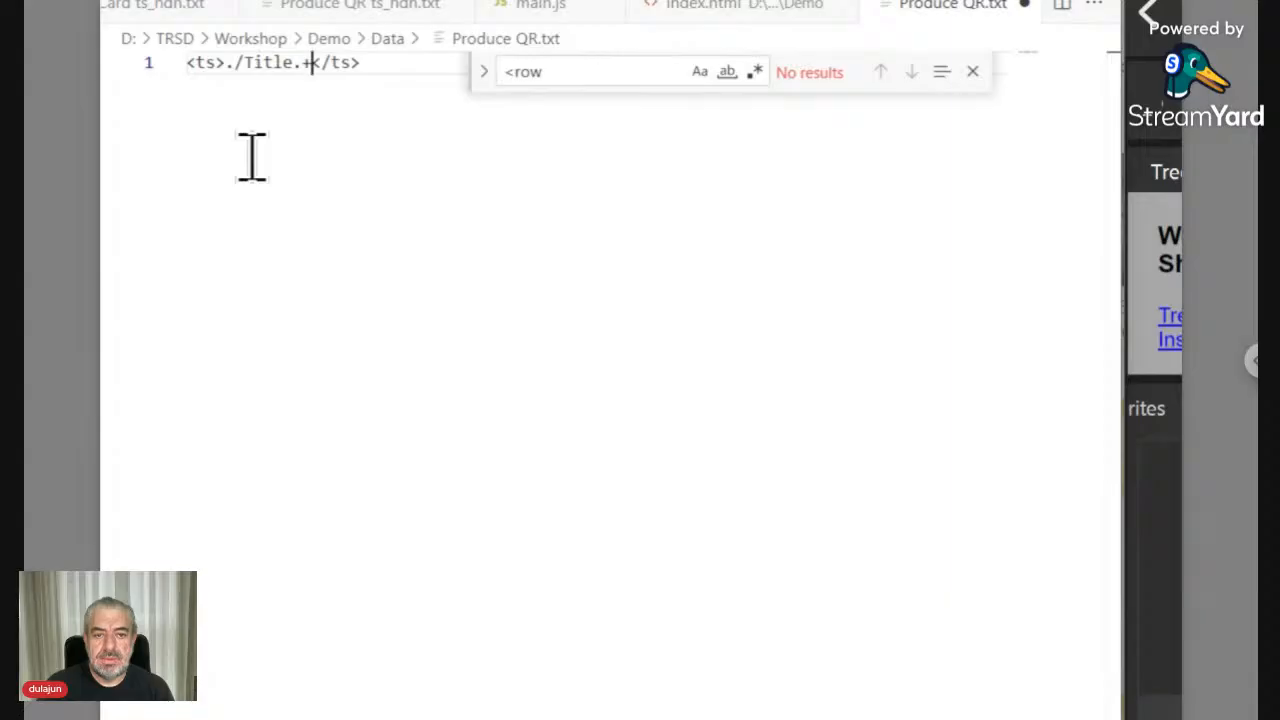
text(<)
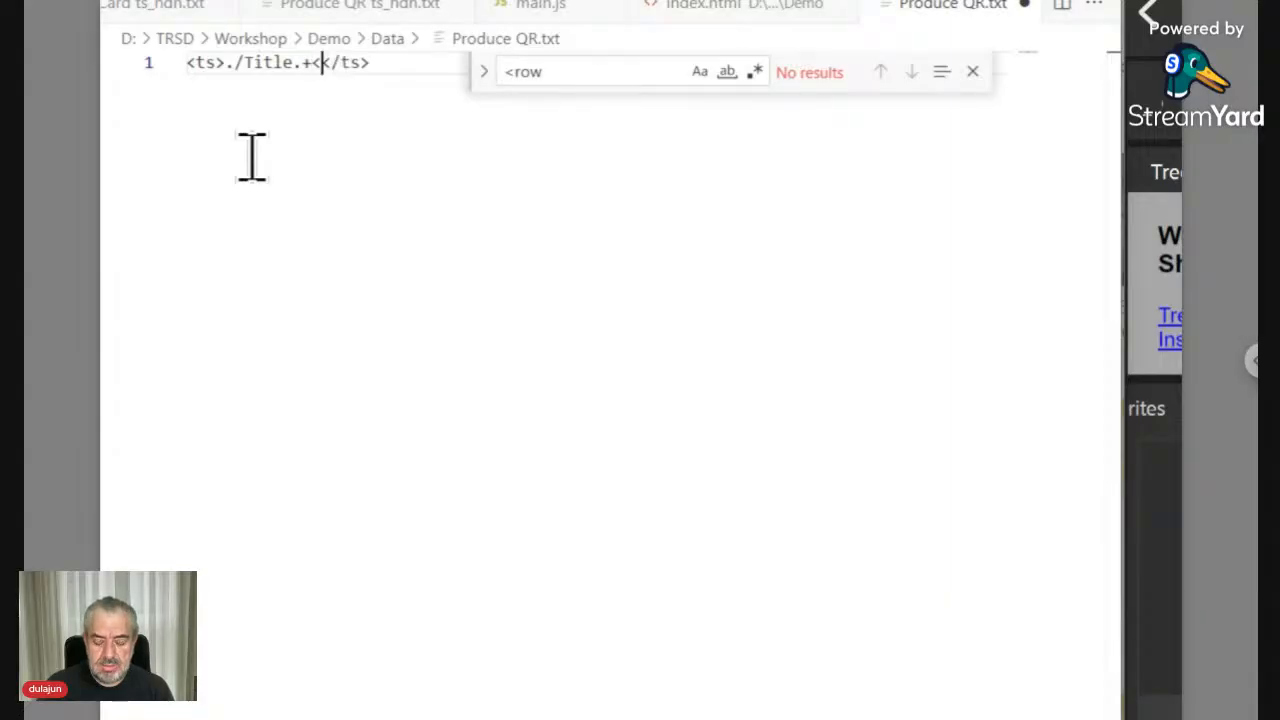
text(place)
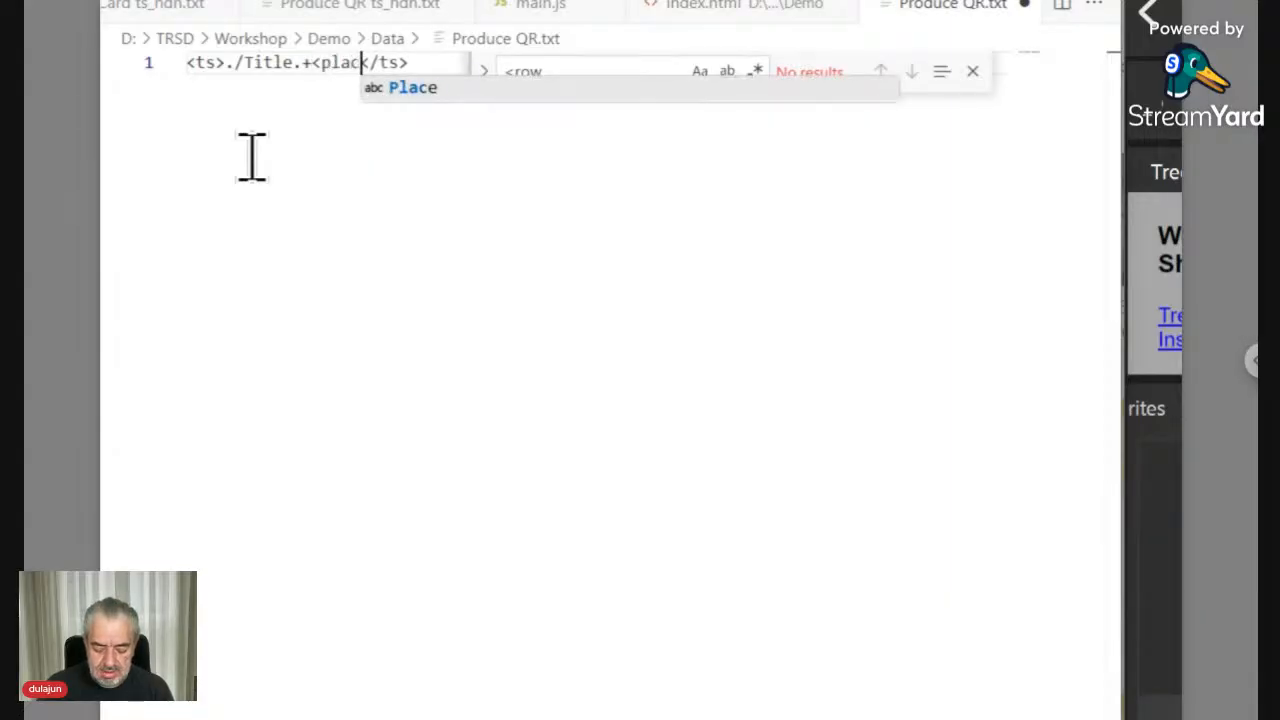
text(>)
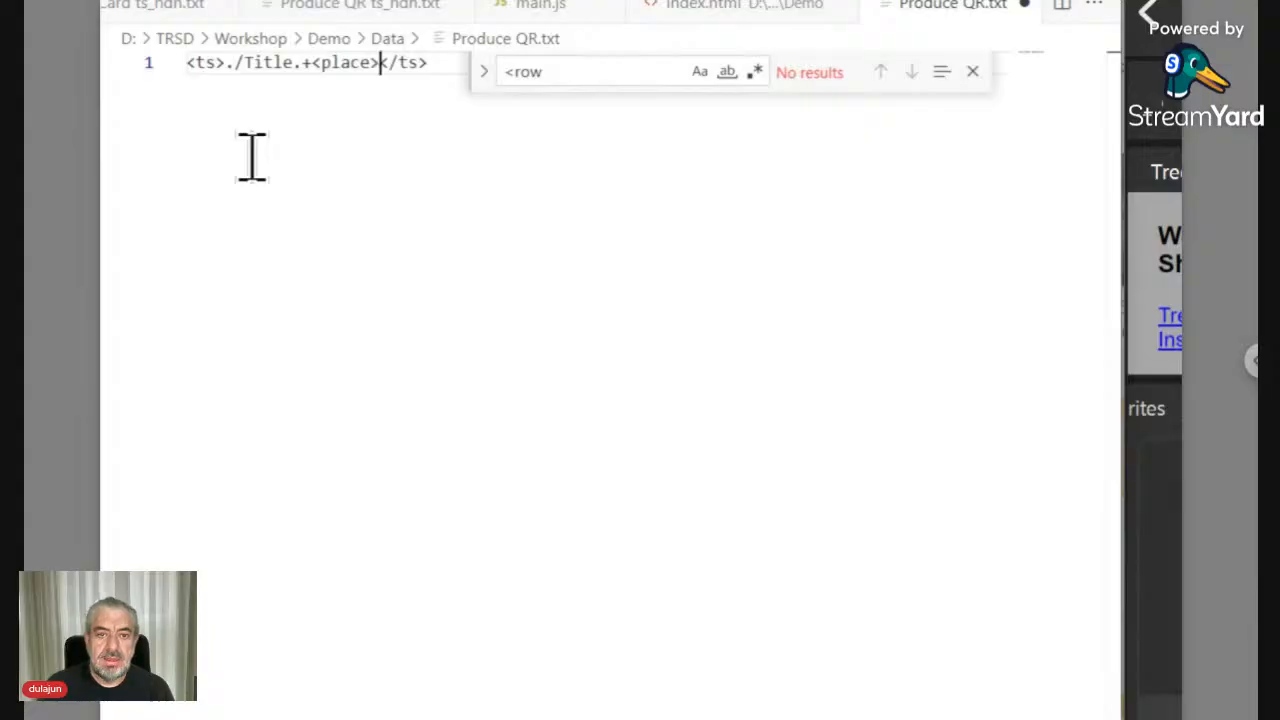
Insert <id_qr> directly before ./Title in the first ts tag and dismiss the find box.
key(Left)
key(Left)
key(Left)
key(Left)
key(Left)
key(Left)
key(Left)
key(Left)
key(Left)
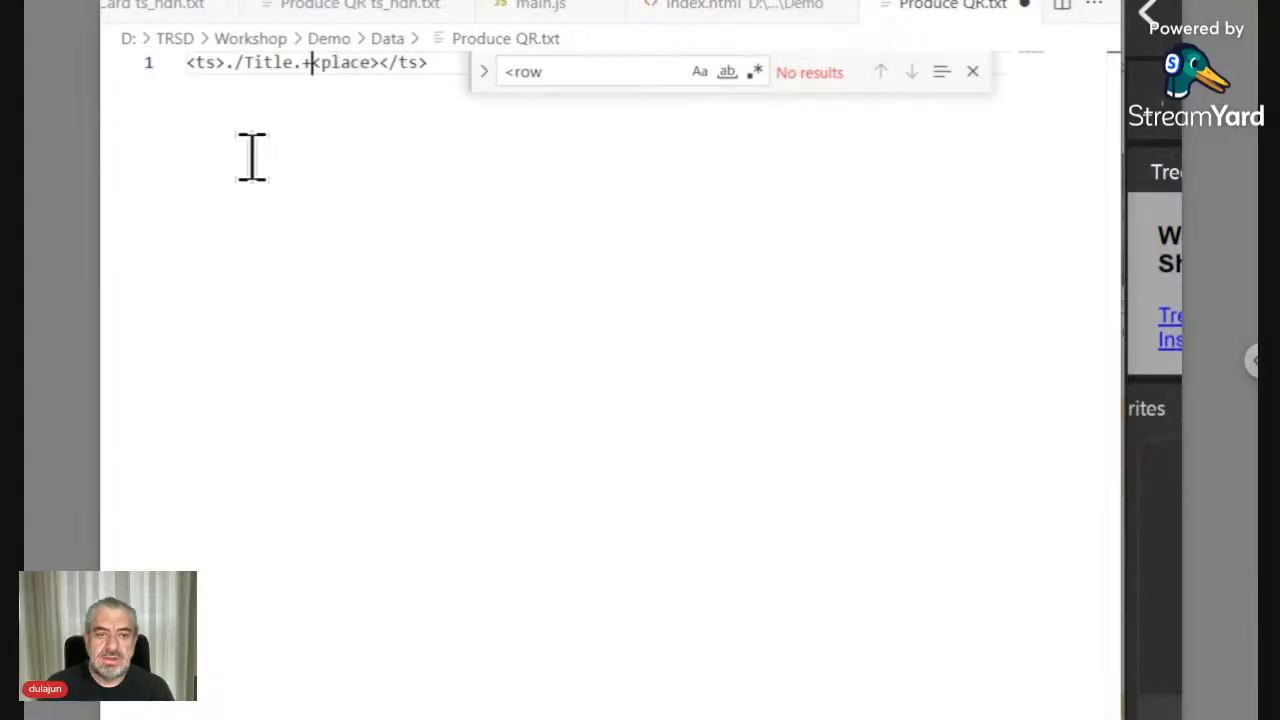
key(Left)
key(Left)
key(Left)
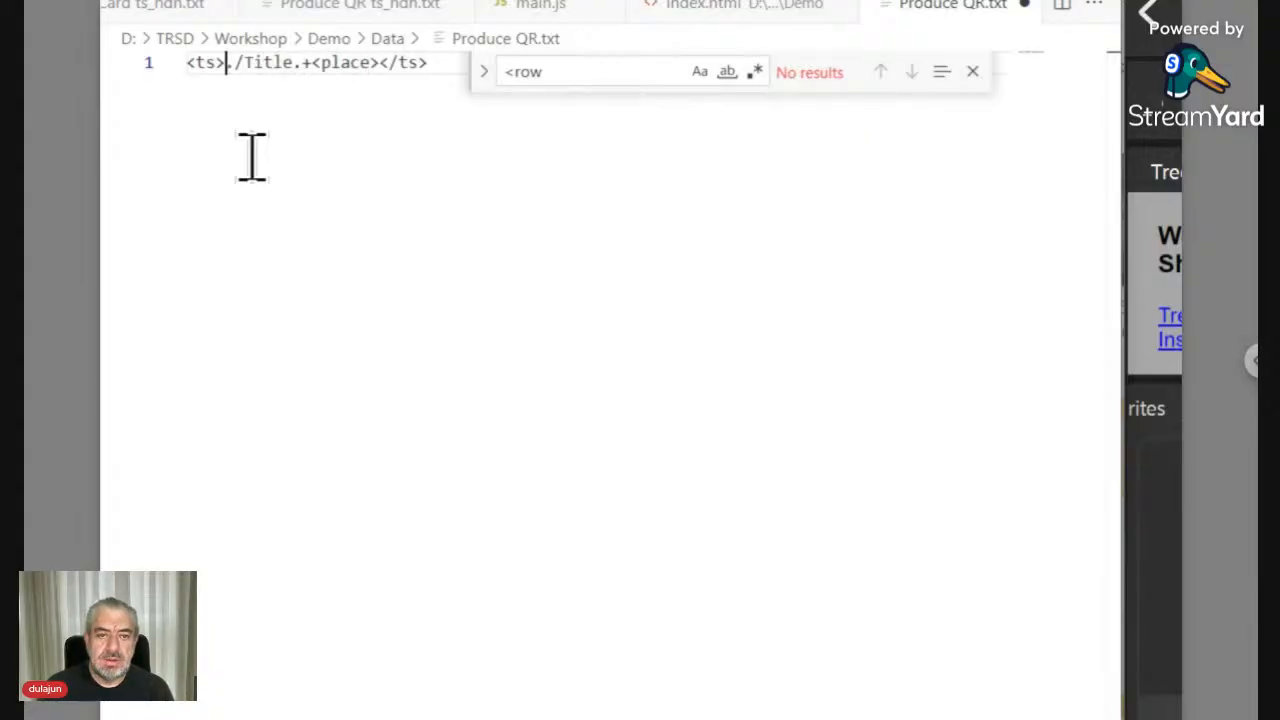
text(<)
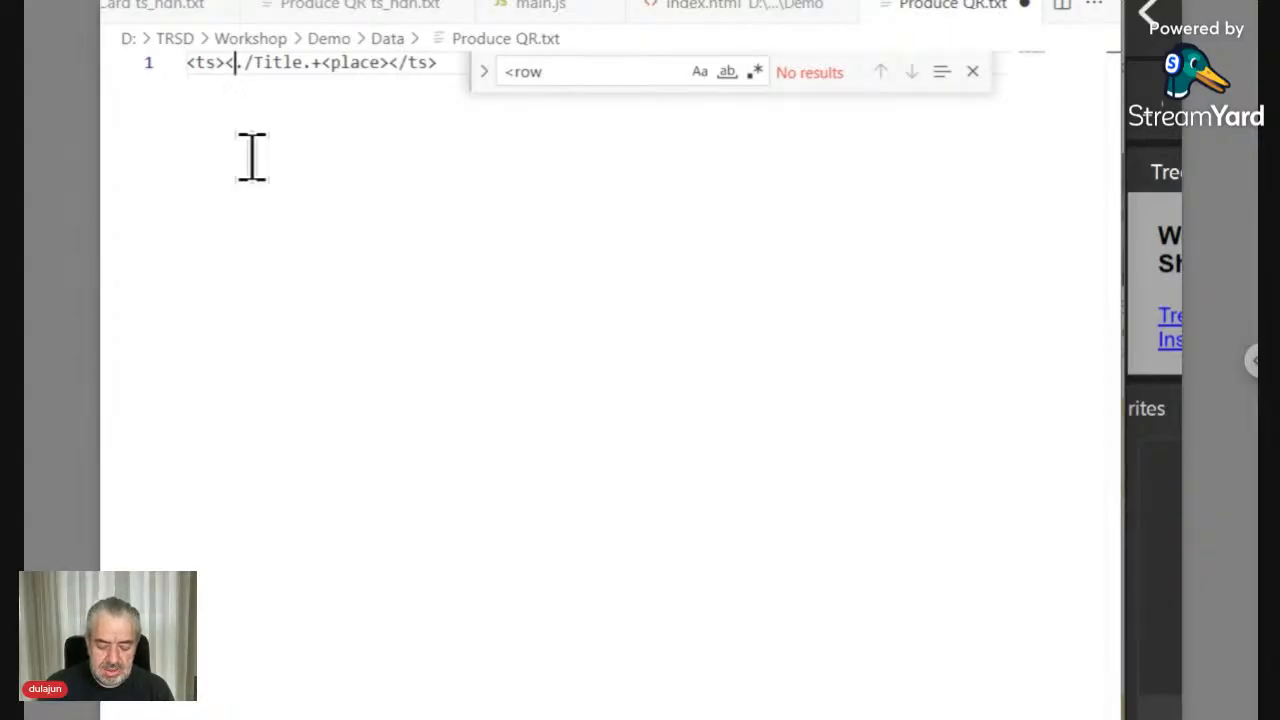
text(id_)
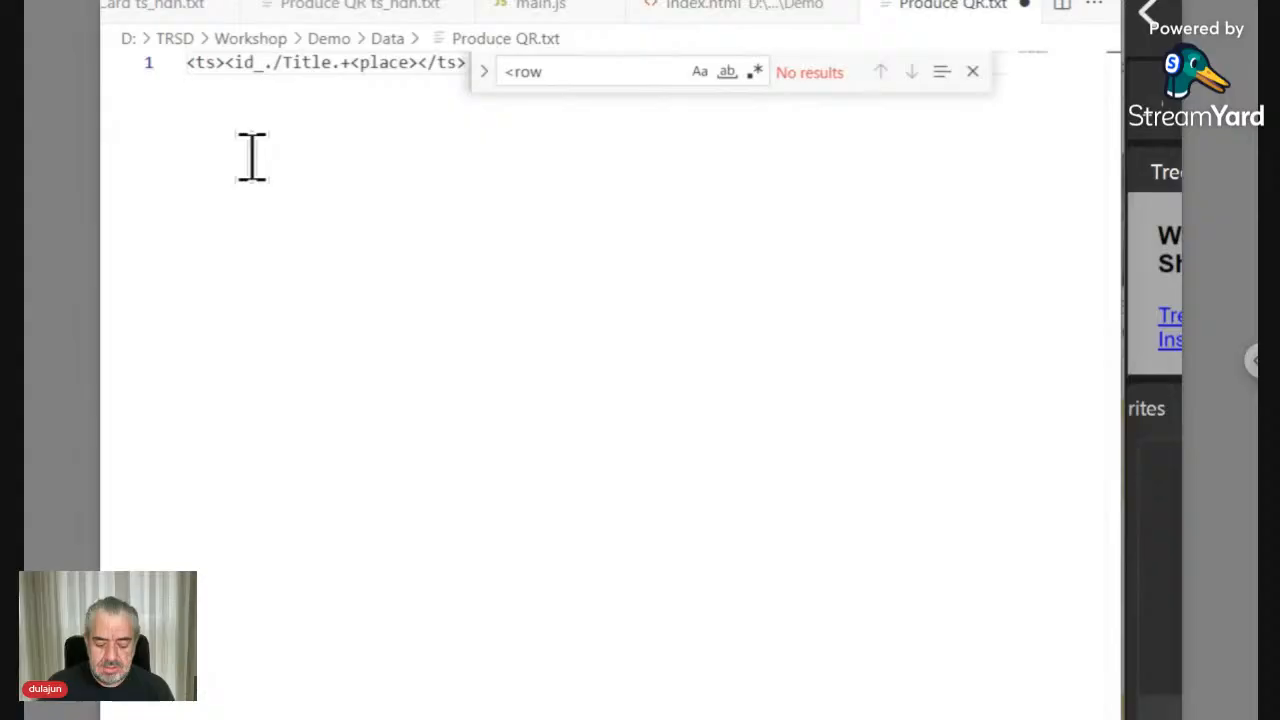
text(qr>)
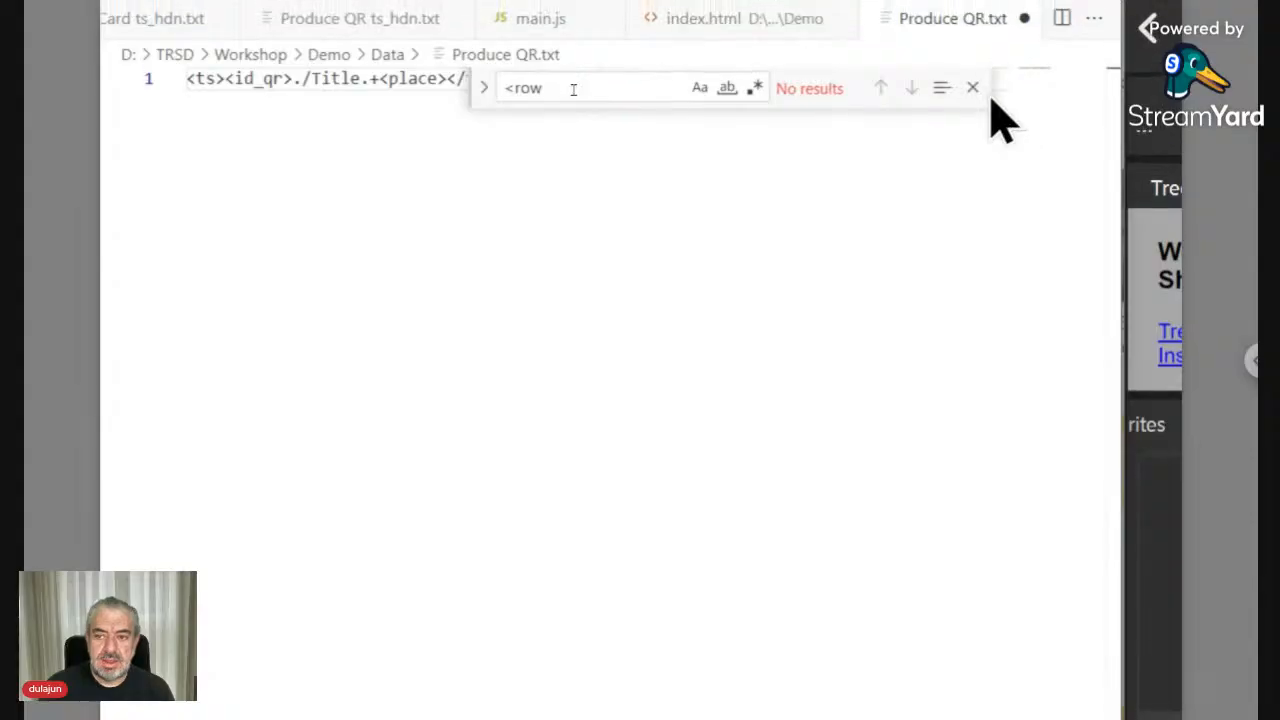
key(Escape)
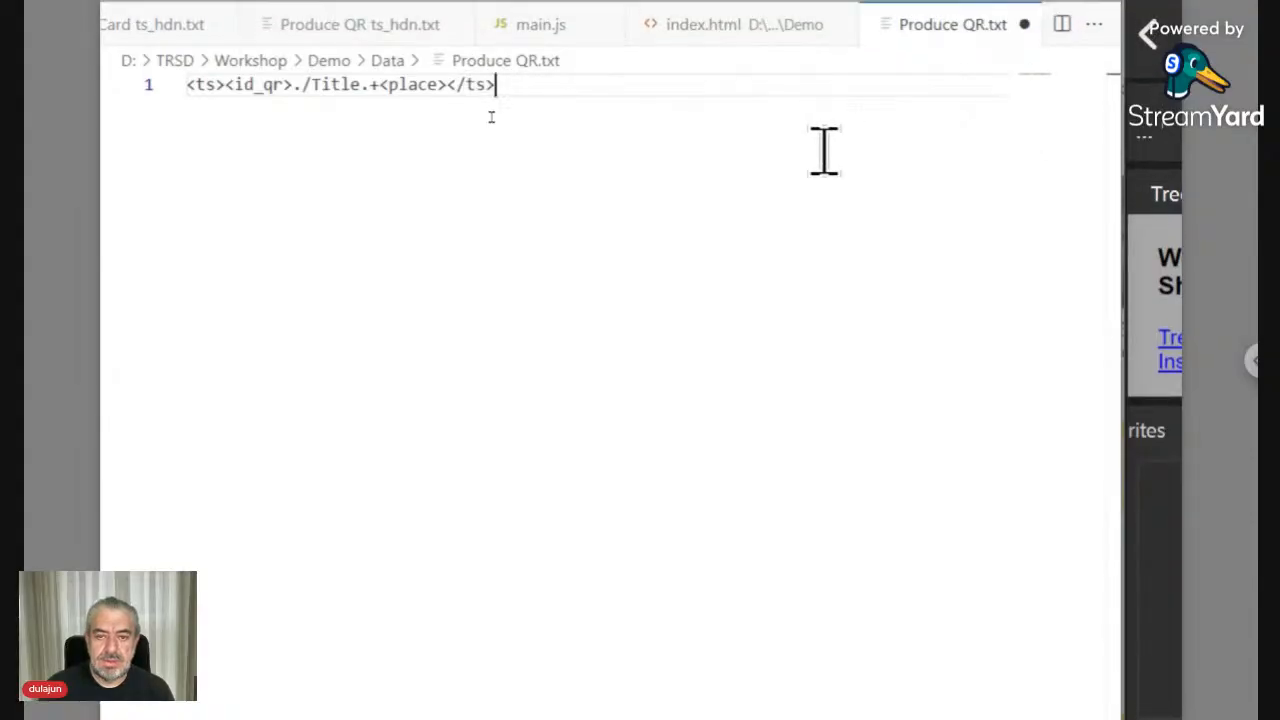
Add a second line containing <ts><qr></ts>.
key(Return)
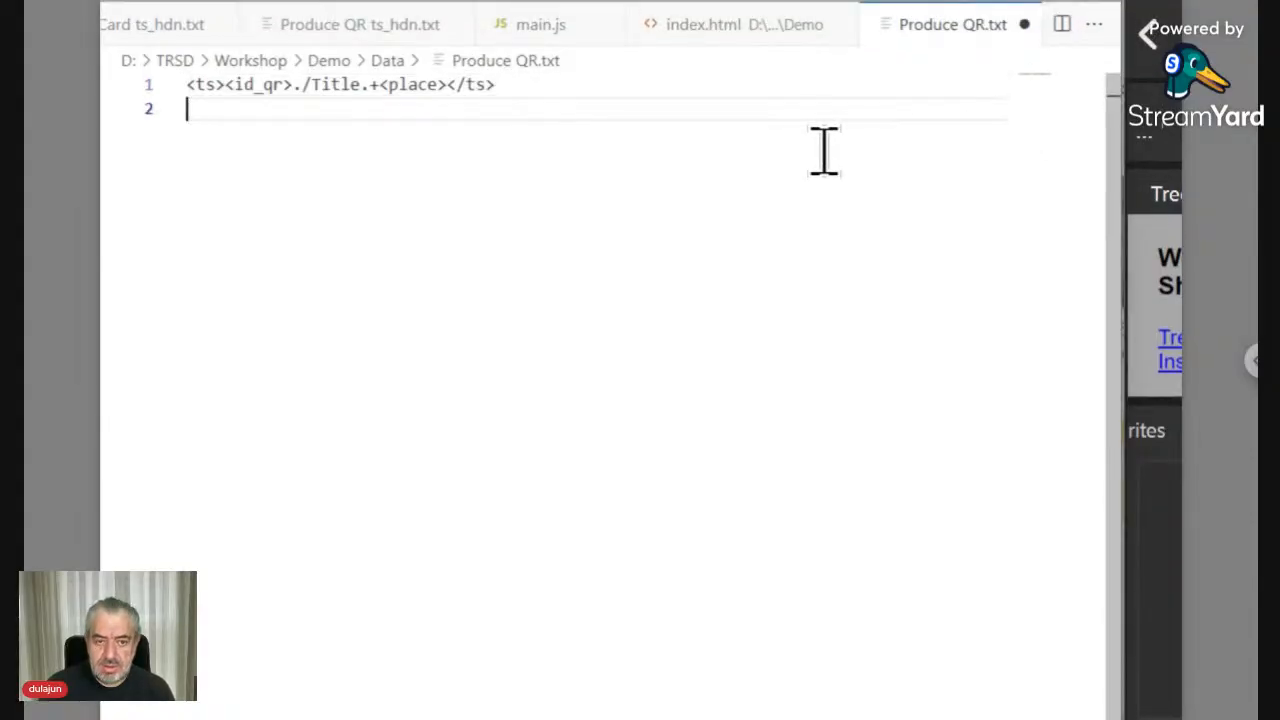
text(<ts>)
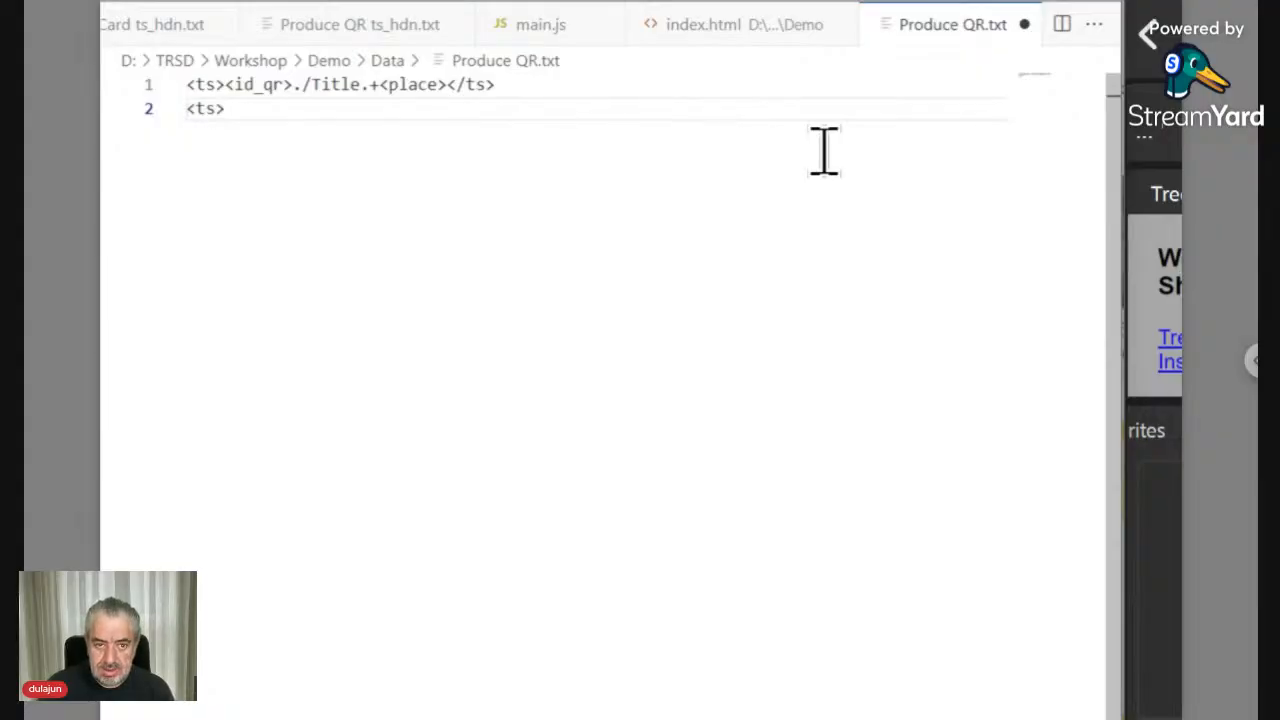
text(</ts>)
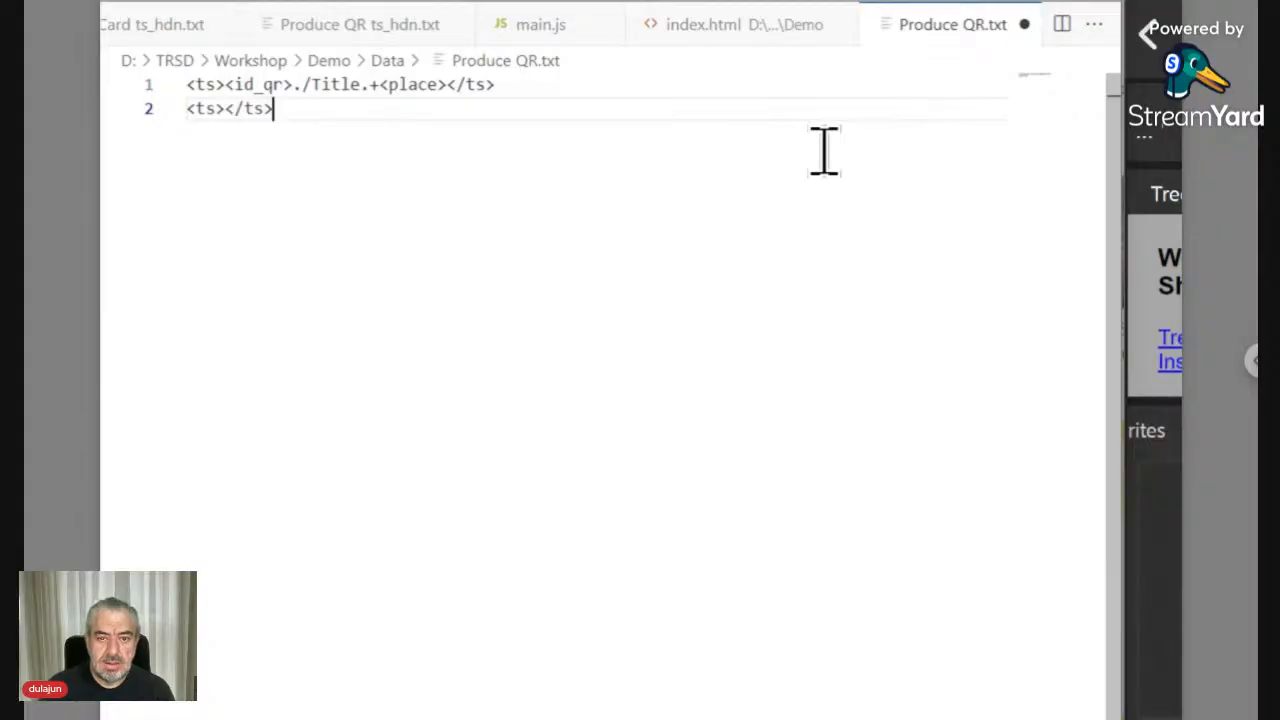
key(Left)
key(Left)
key(Left)
key(Left)
key(Left)
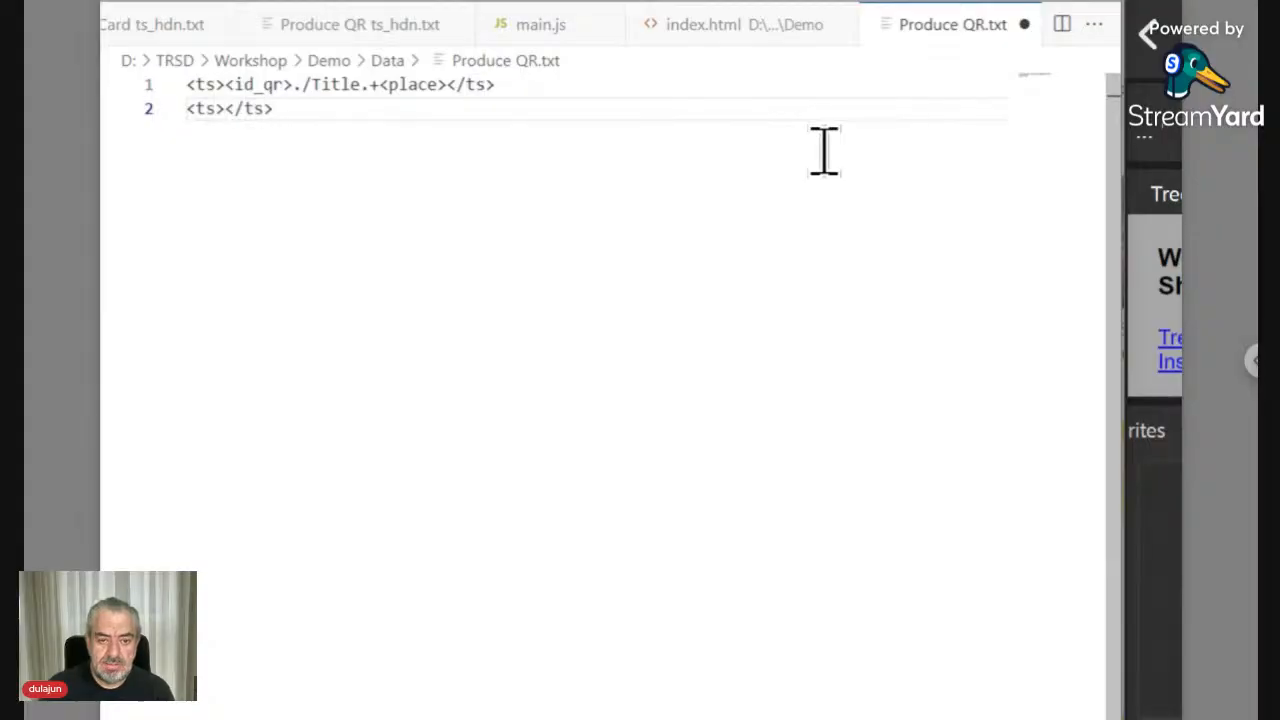
text(<)
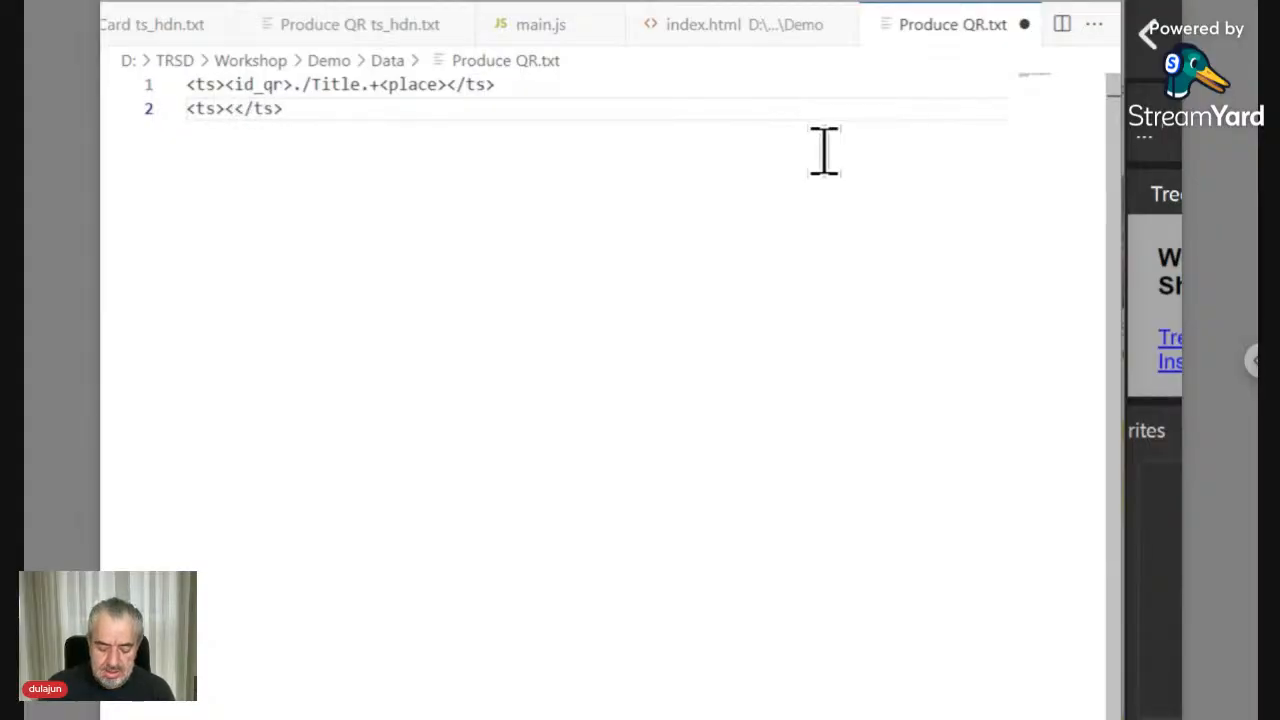
text(qr)
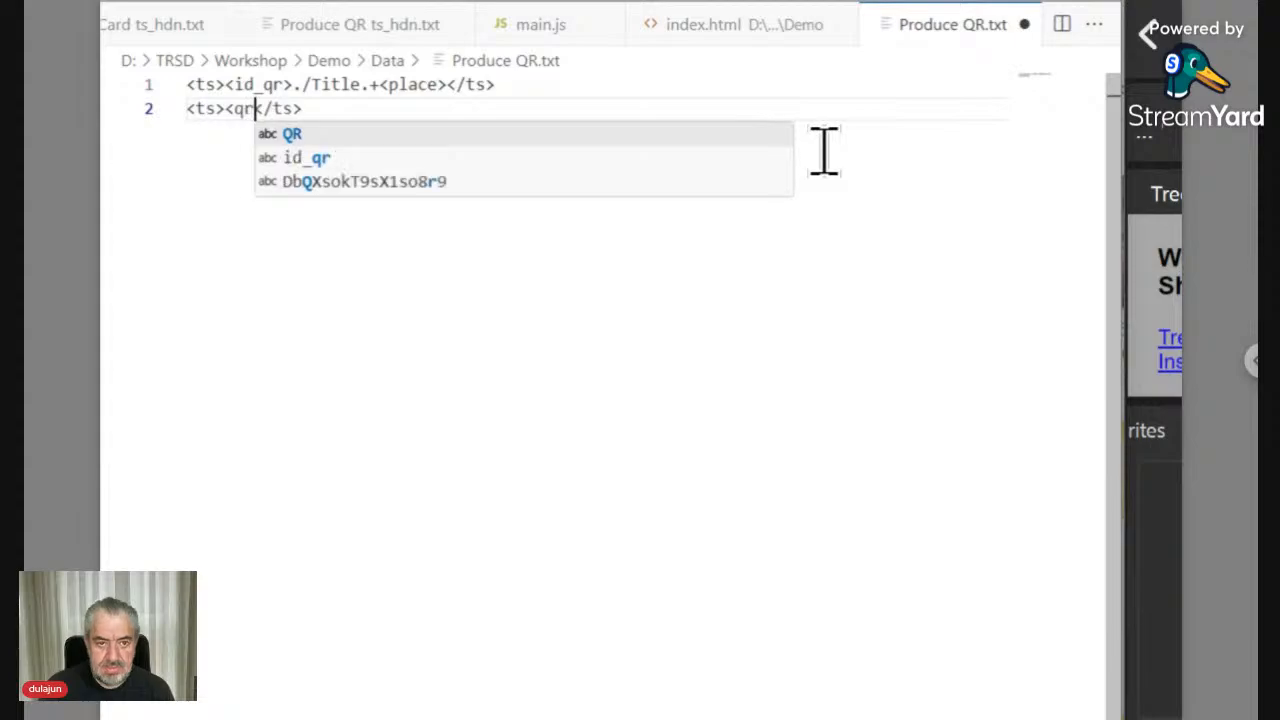
text(>)
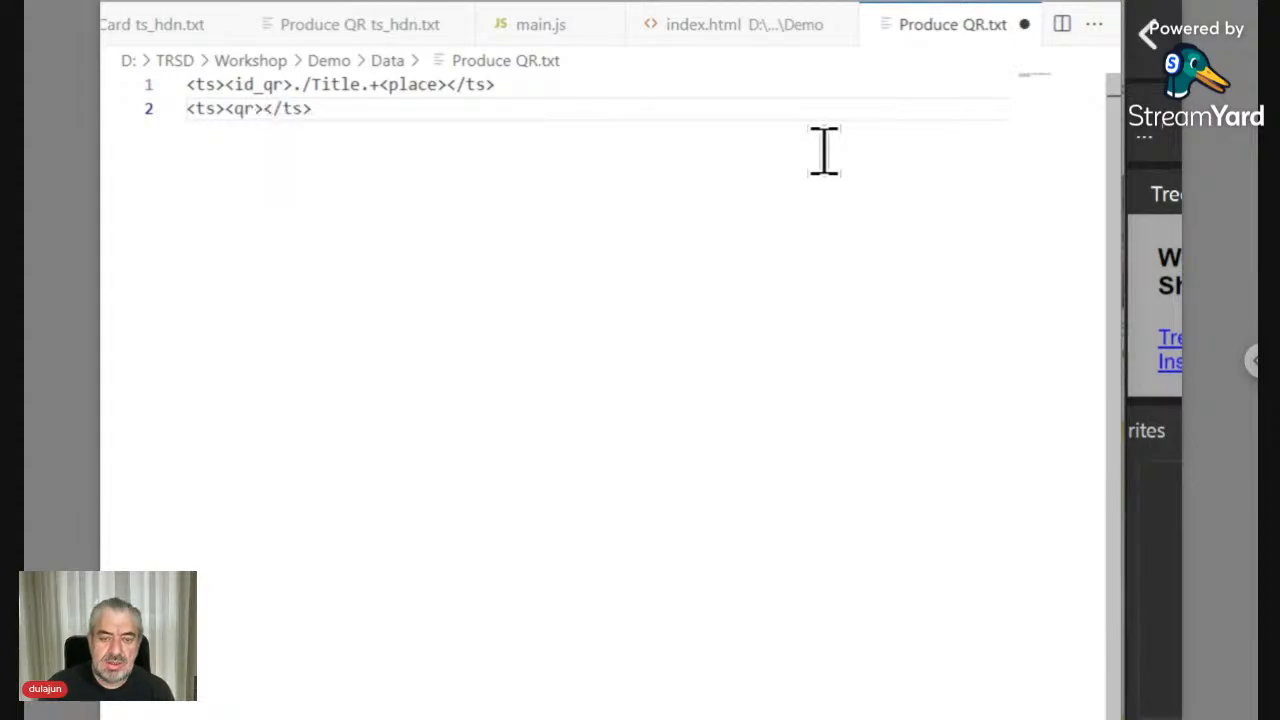
Insert ./QR.svg before <qr> in the second line's ts tag.
key(Left)
key(Left)
key(Left)
key(Left)
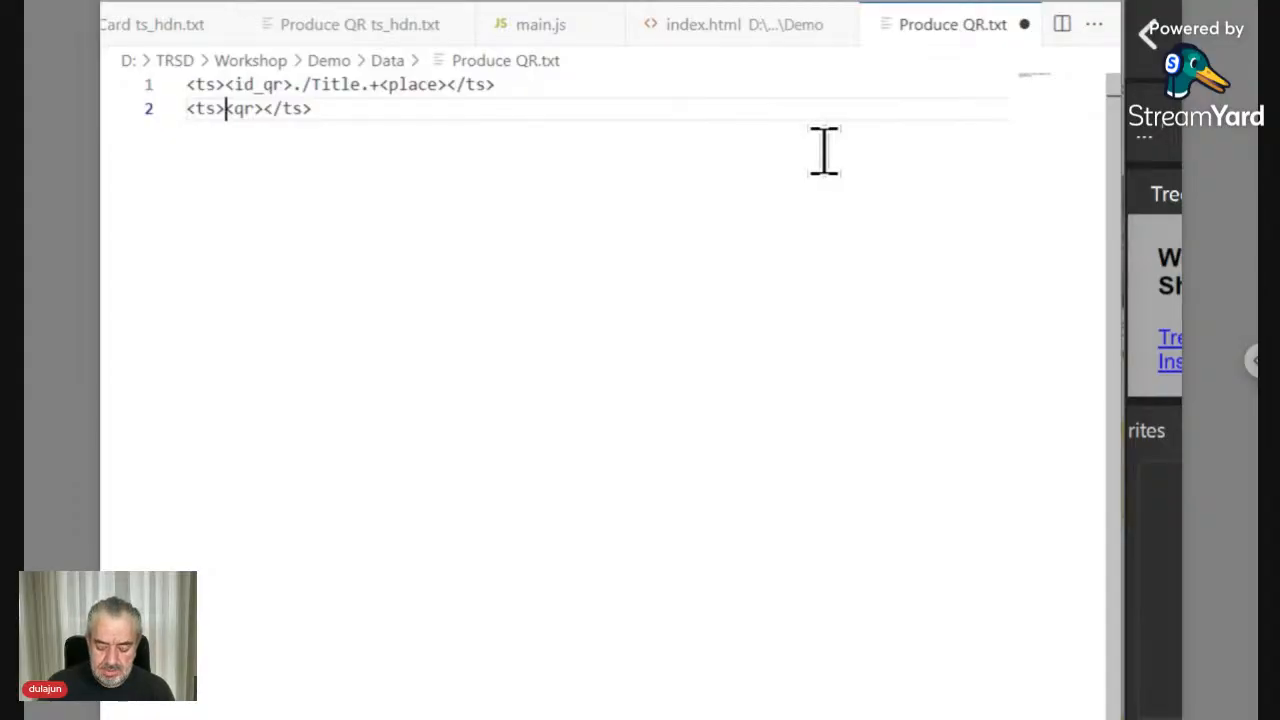
text(./)
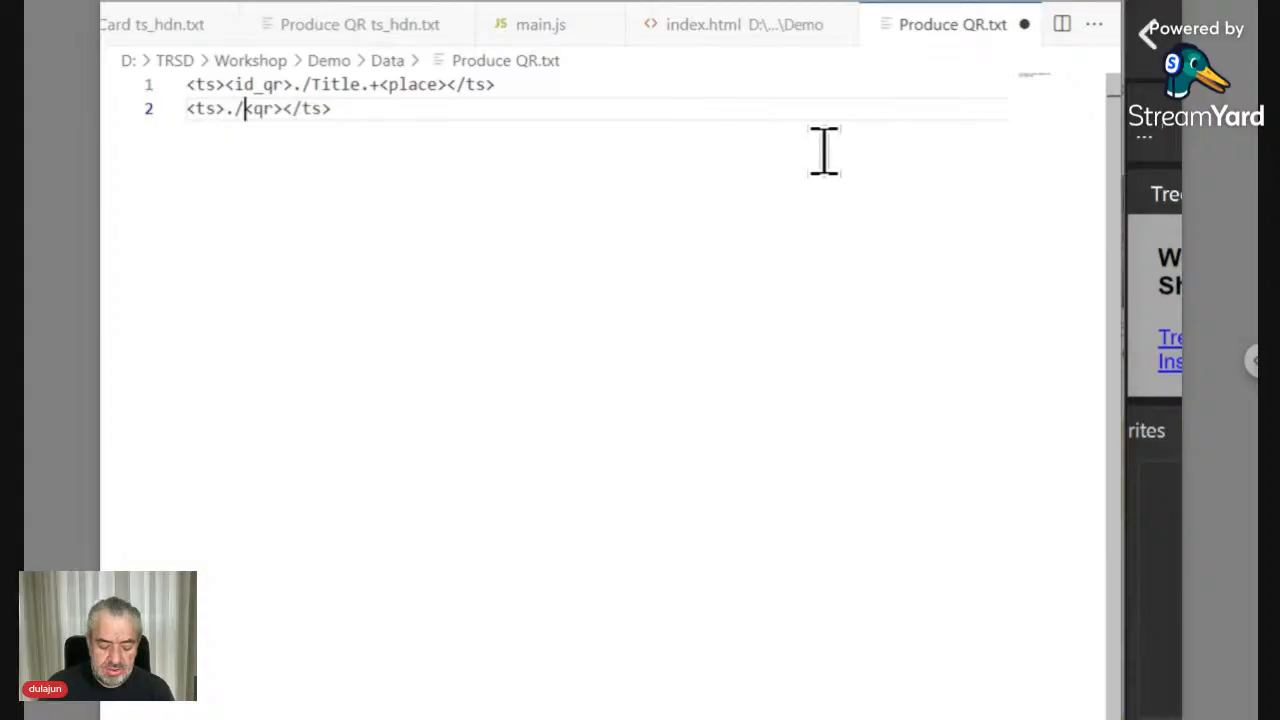
text(QR)
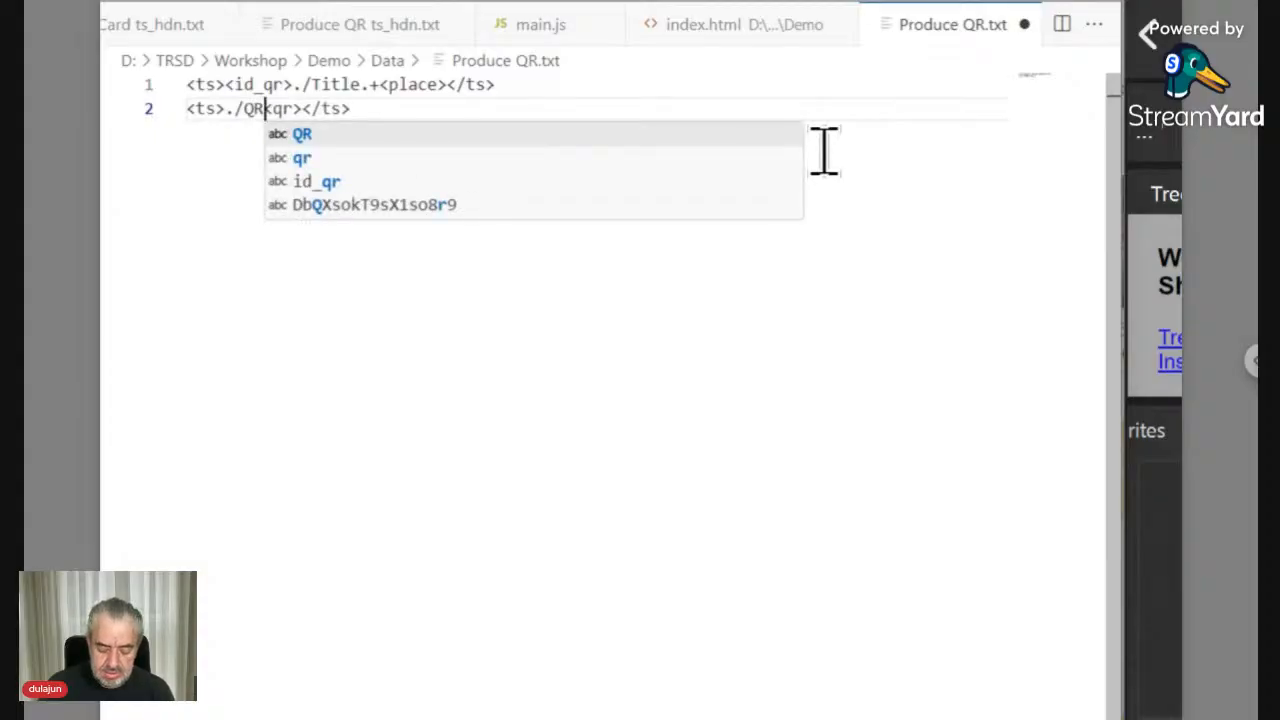
text(.svg)
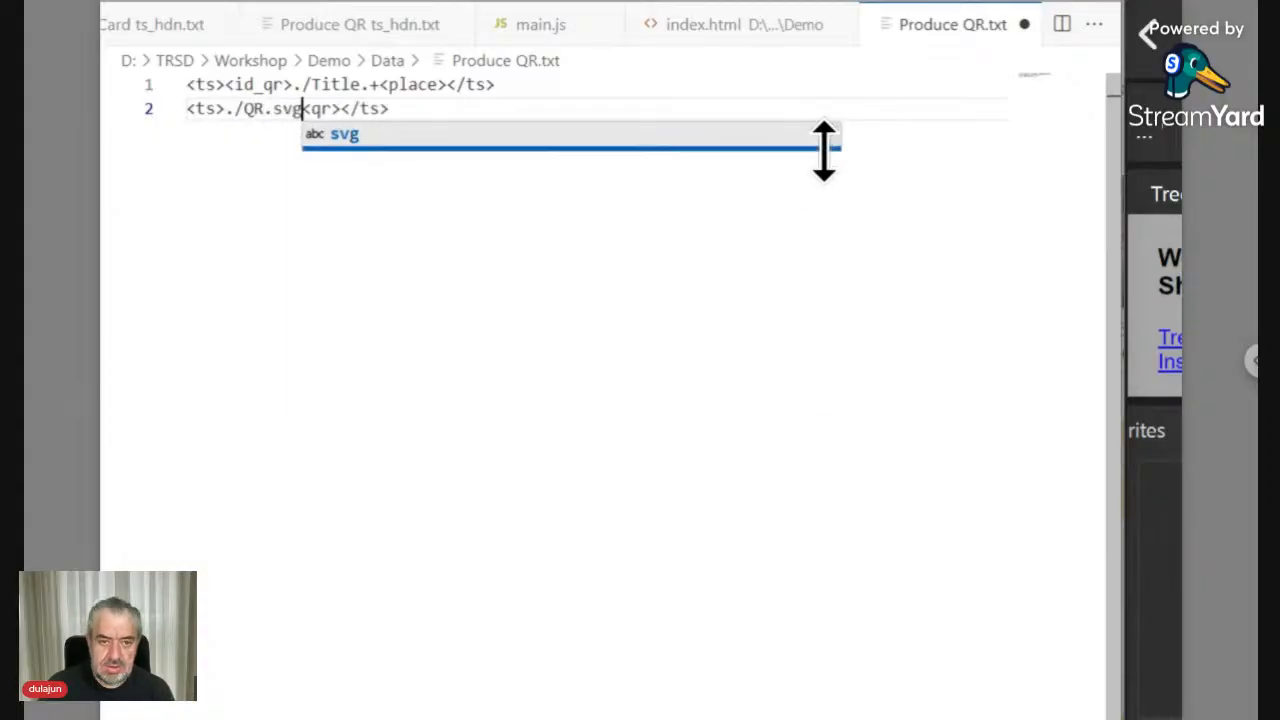
key(Escape)
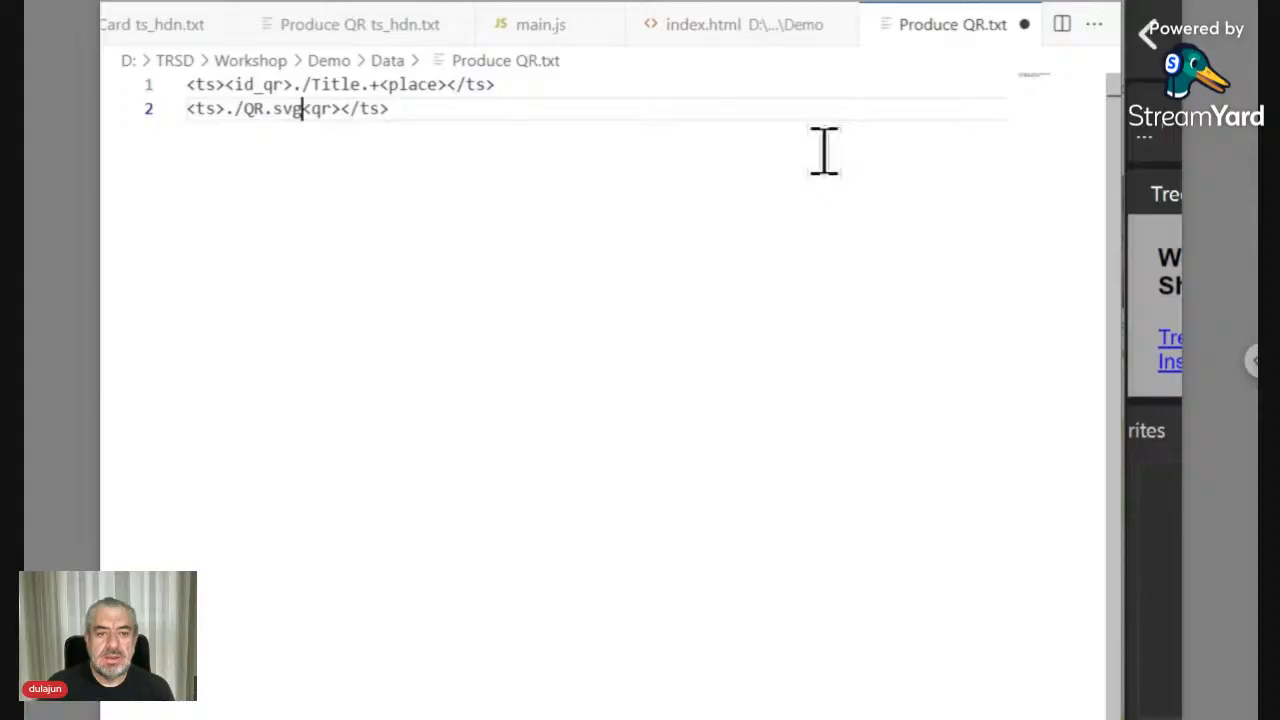
Copy <id_qr> from the first line and paste it directly before ./QR.svg on the second line.
key(Left)
key(Left)
key(Left)
key(Left)
key(Left)
key(Left)
key(Left)
key(Left)
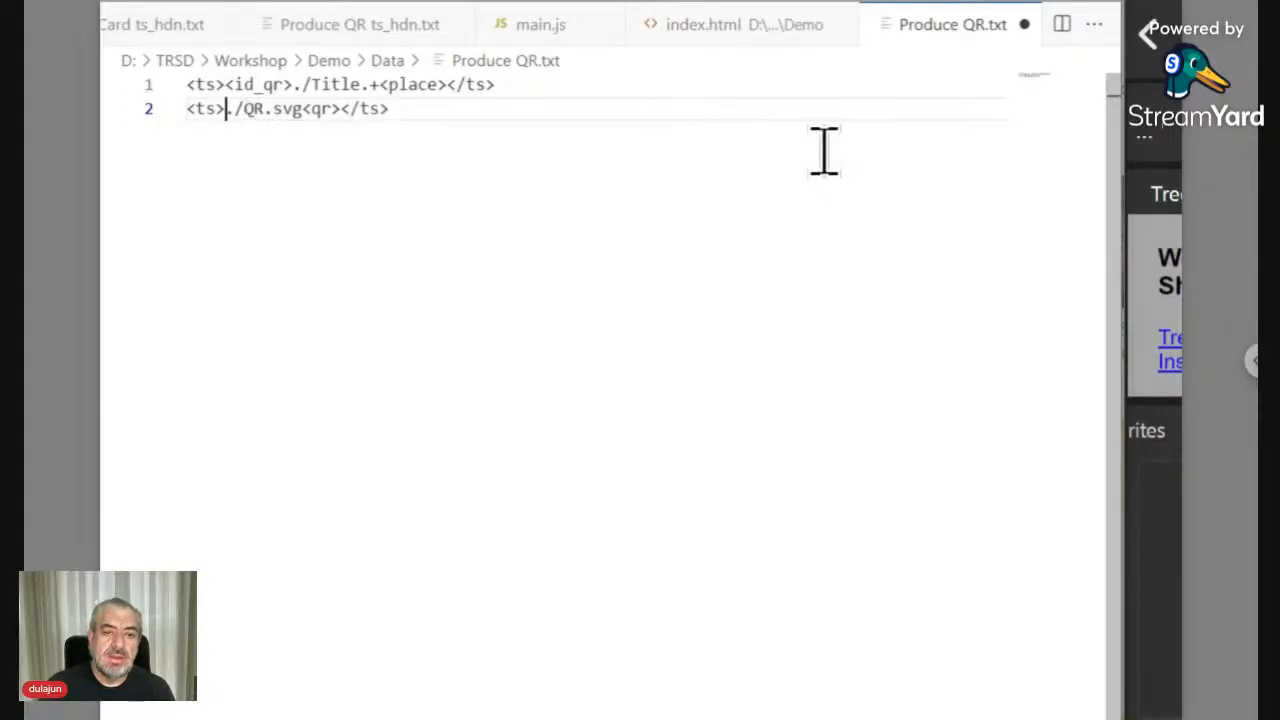
key(Up)
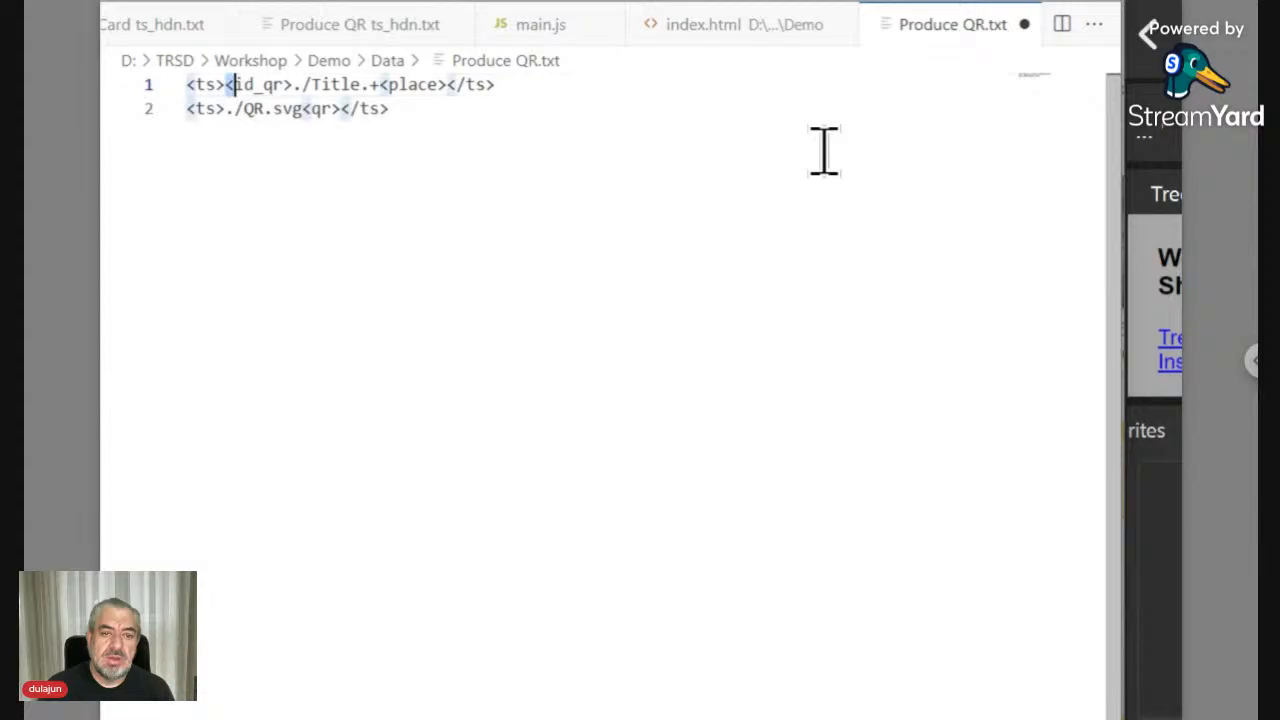
key(shift+Right)
key(shift+Right)
key(shift+Right)
key(shift+Right)
key(shift+Right)
key(shift+Right)
key(shift+Right)
key(ctrl+c)
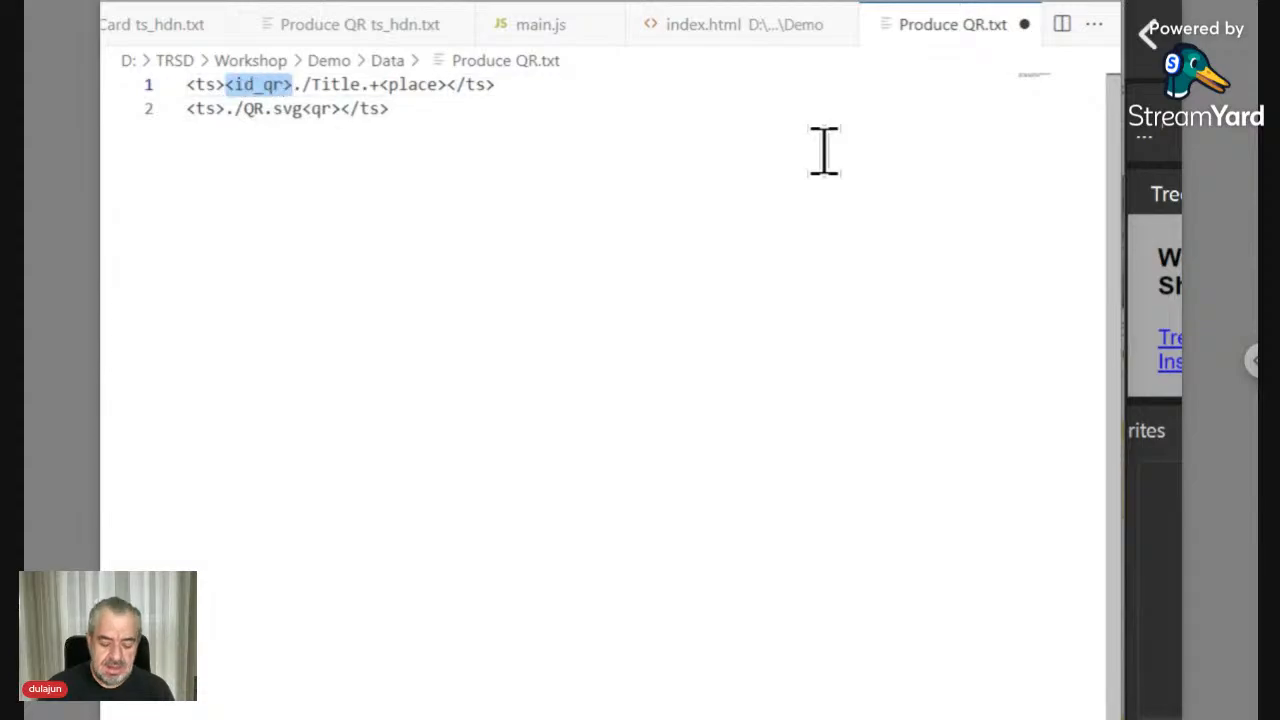
key(Down)
key(Left)
key(Left)
key(Left)
key(Left)
key(Left)
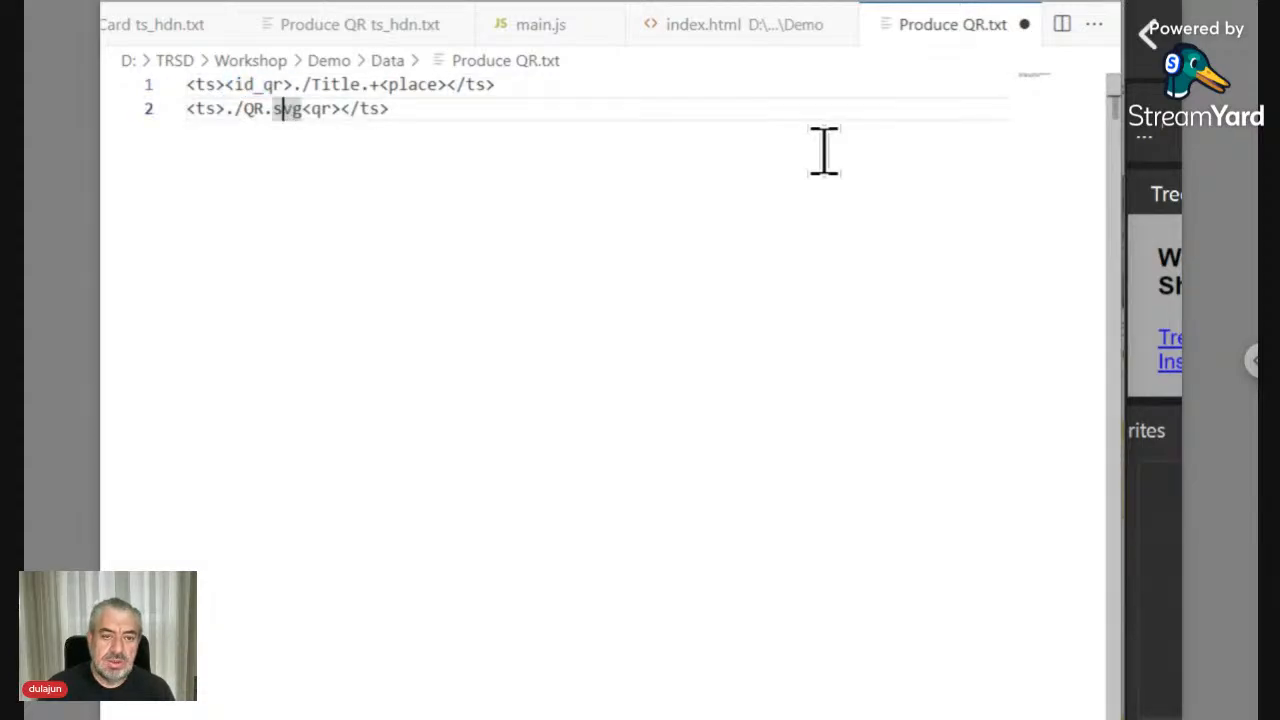
key(Left)
key(Left)
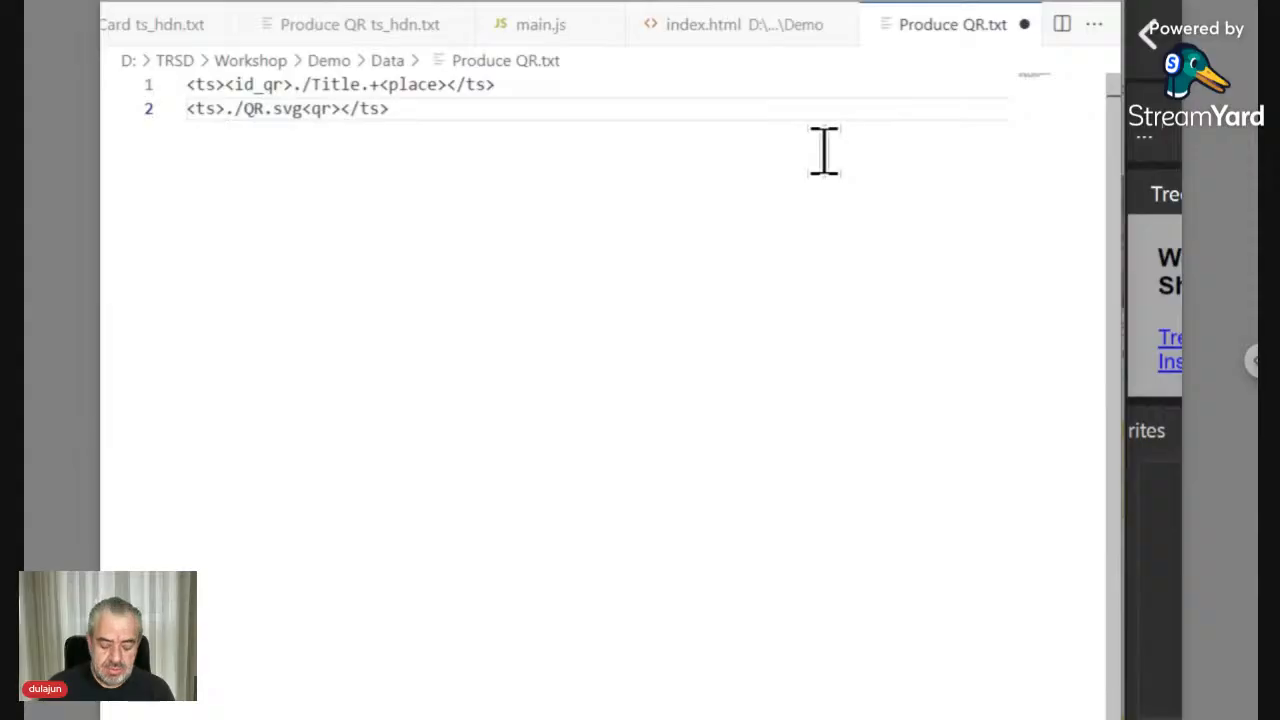
key(ctrl+v)
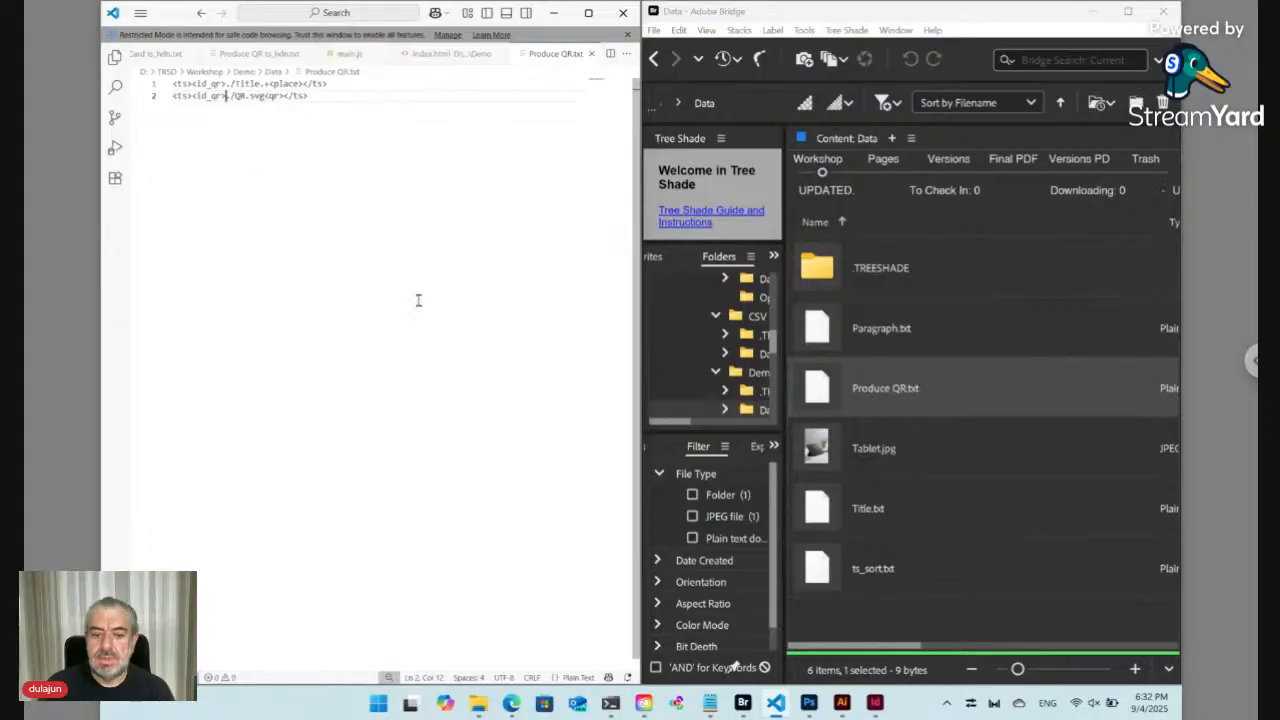
Switch to the Edge browser and reload the Demo form to view the Produce QR field with both ts tag lines.
click(513, 708)
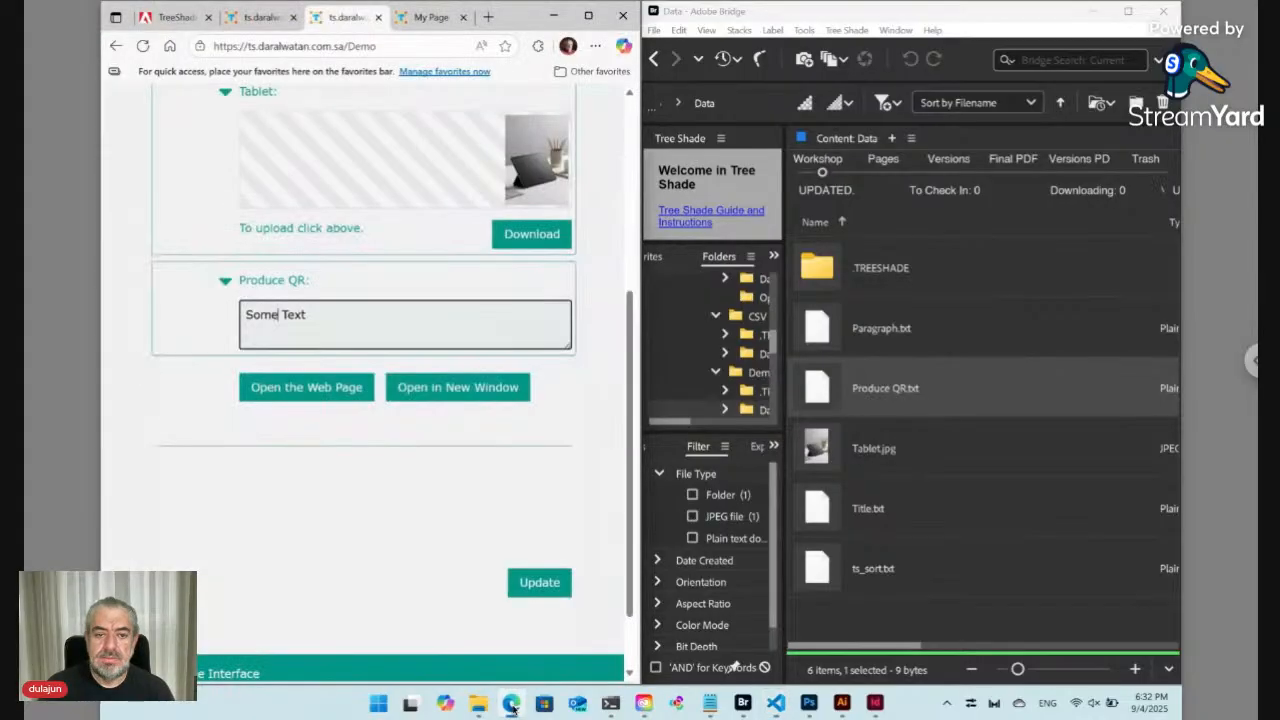
click(143, 46)
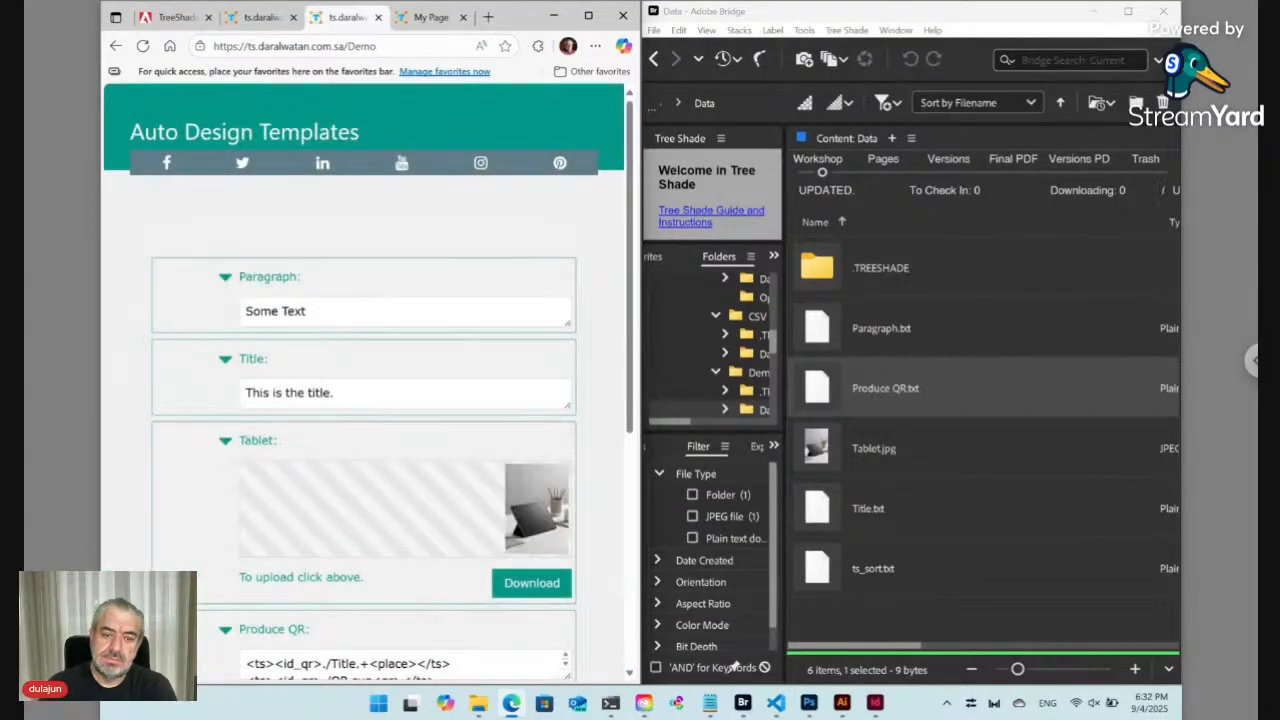
scroll(363, 300, down, 2)
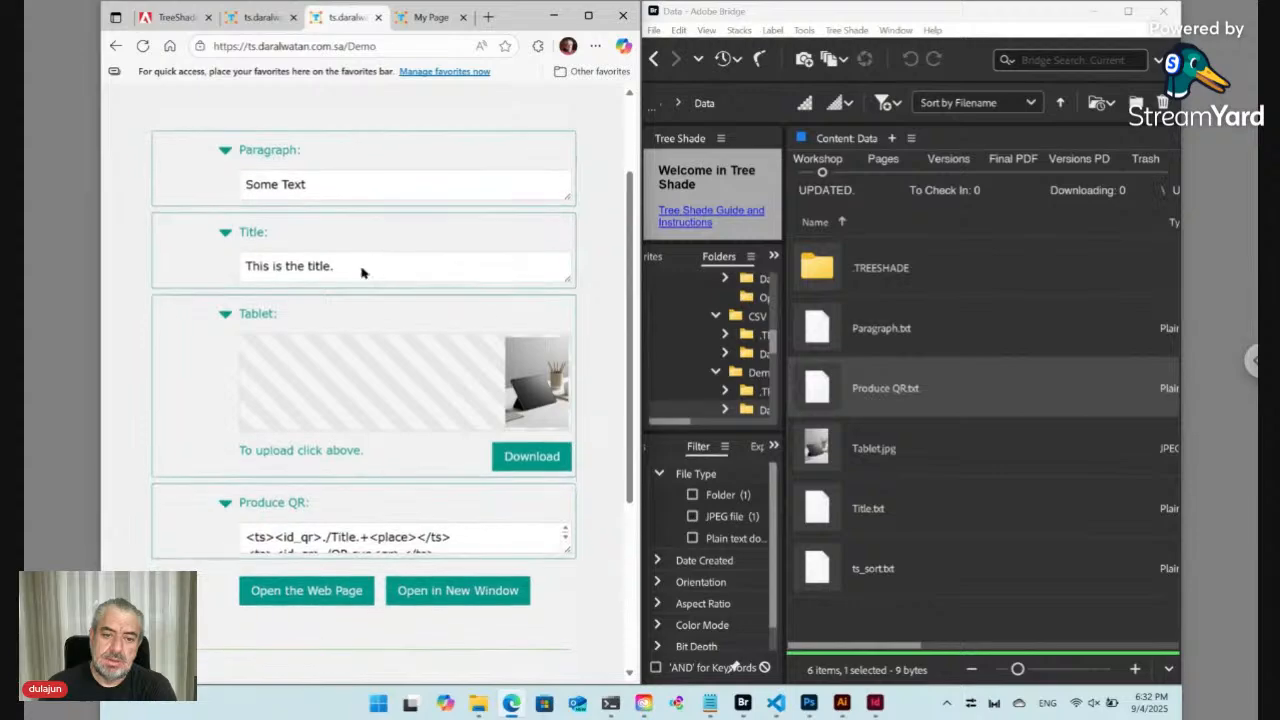
Try changing the Title text to "This is the new title." and highlight the QR.svg tag line in the Produce QR field.
drag(337, 266, 238, 266)
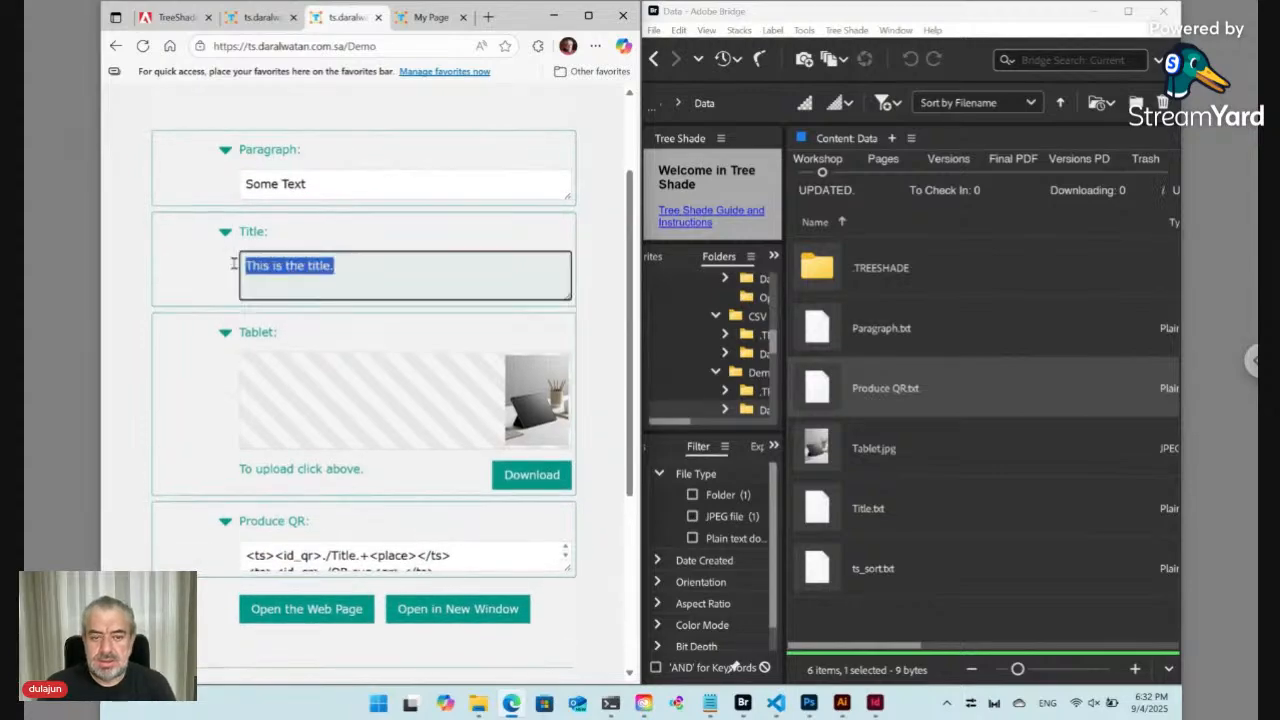
click(305, 265)
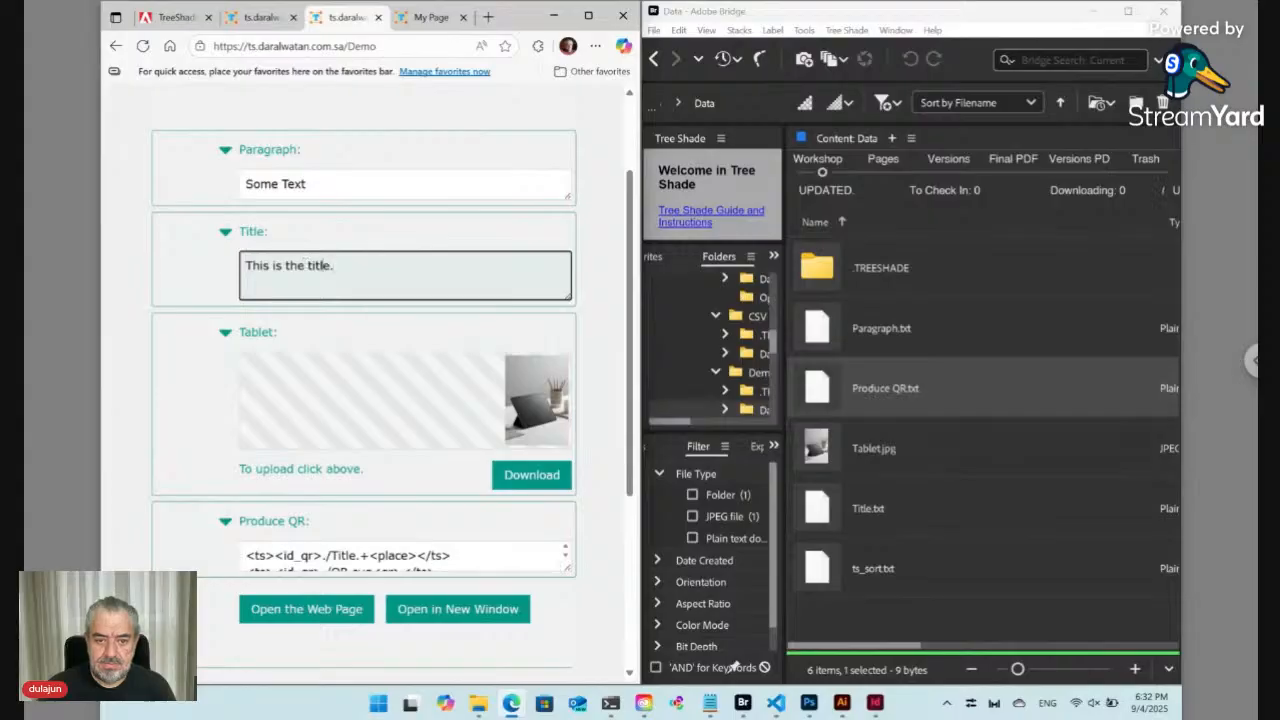
text(new)
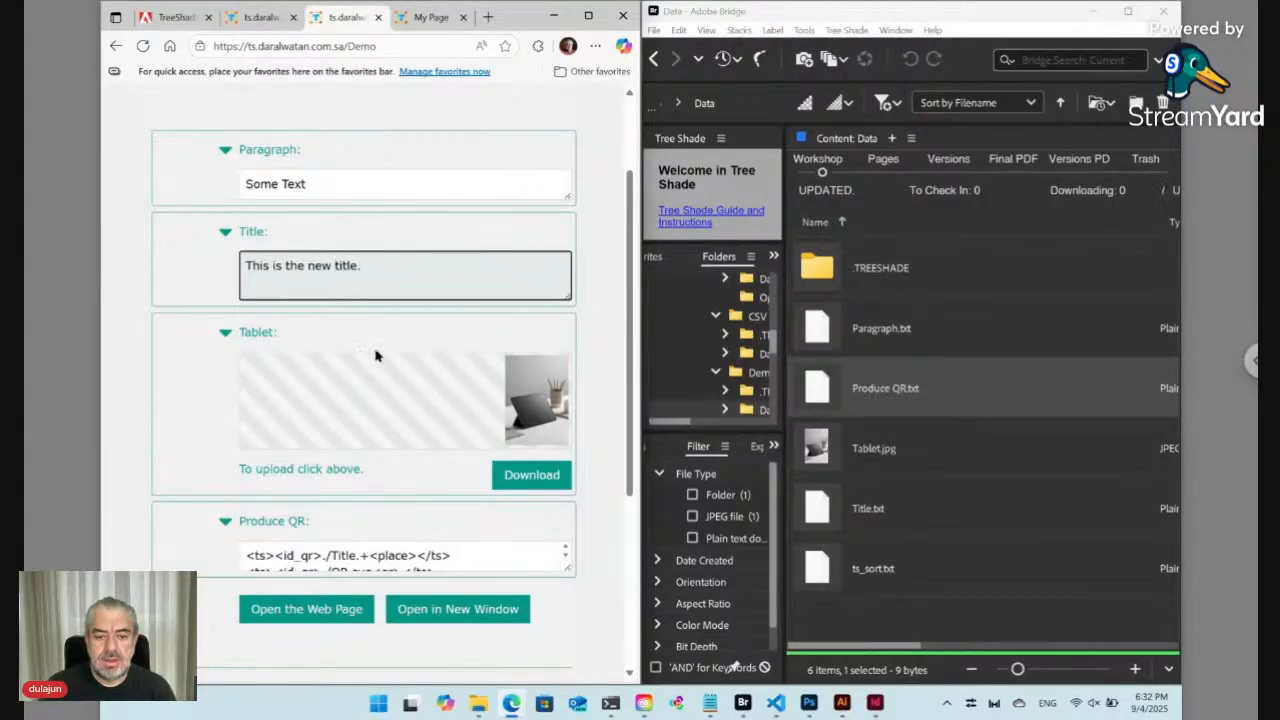
click(330, 558)
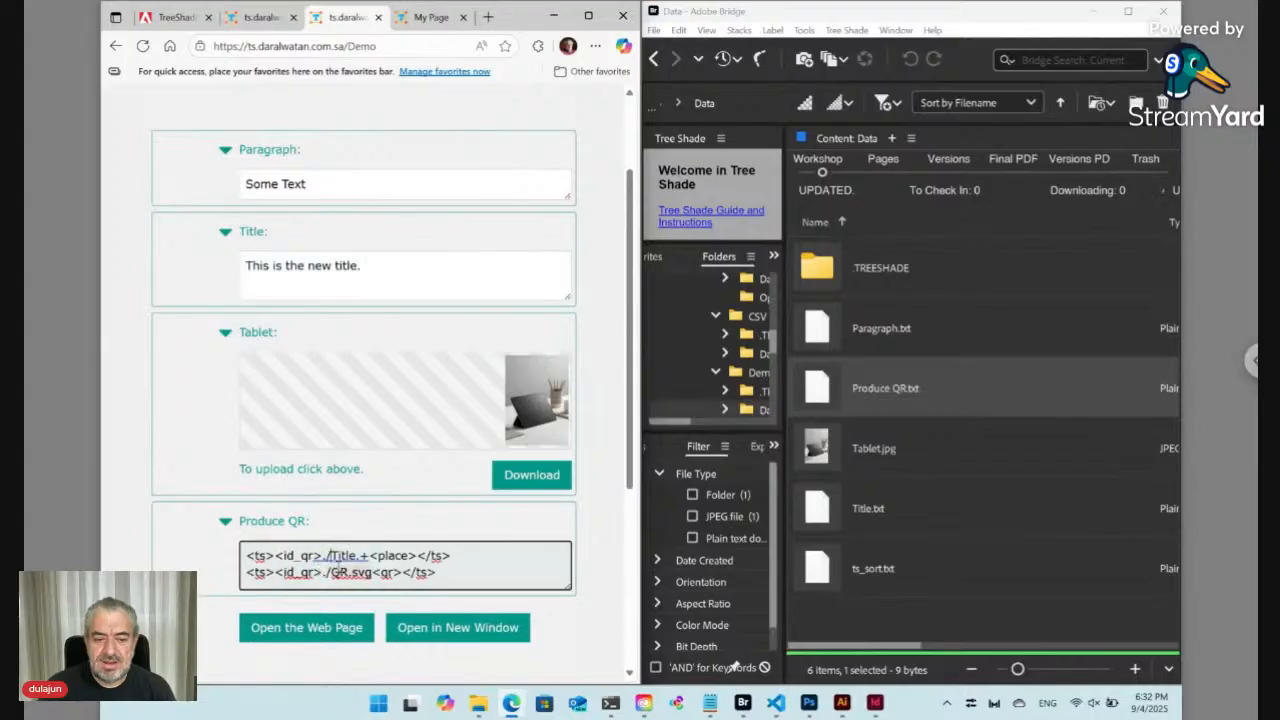
drag(436, 573, 228, 578)
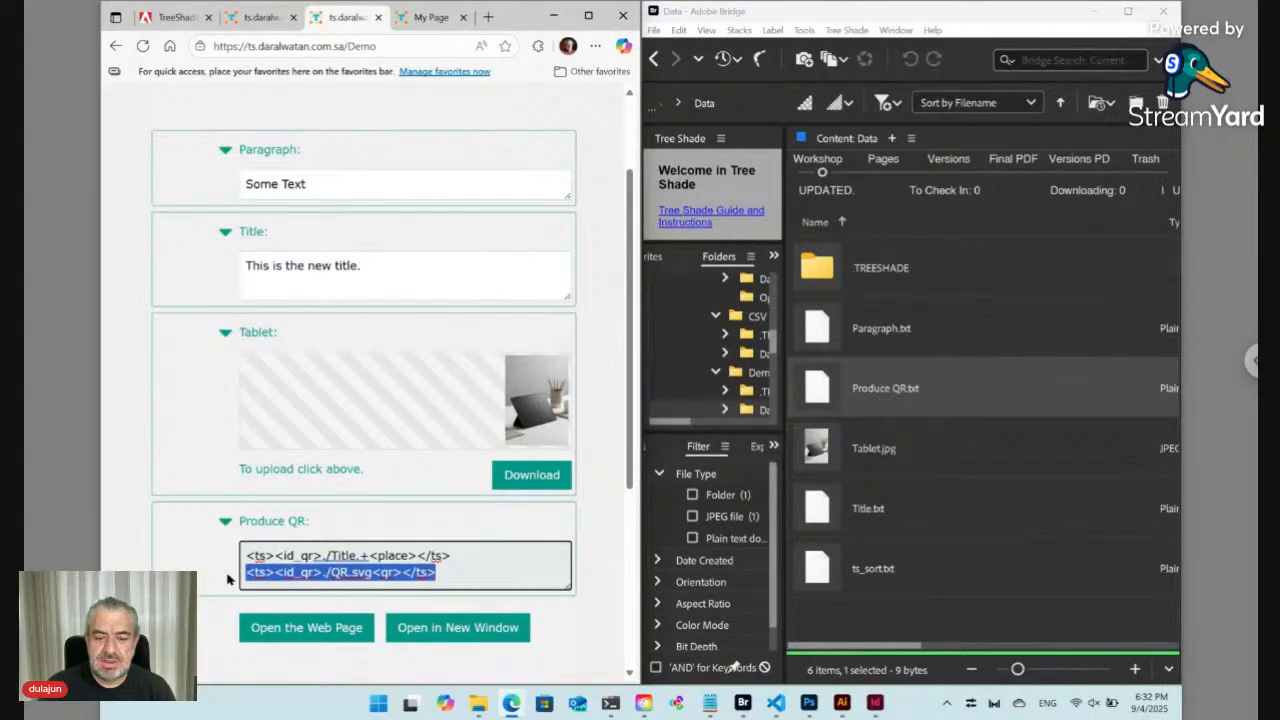
Switch to Adobe Bridge and rename Produce QR.txt as Produce QR ts_hdn.txt.
click(903, 393)
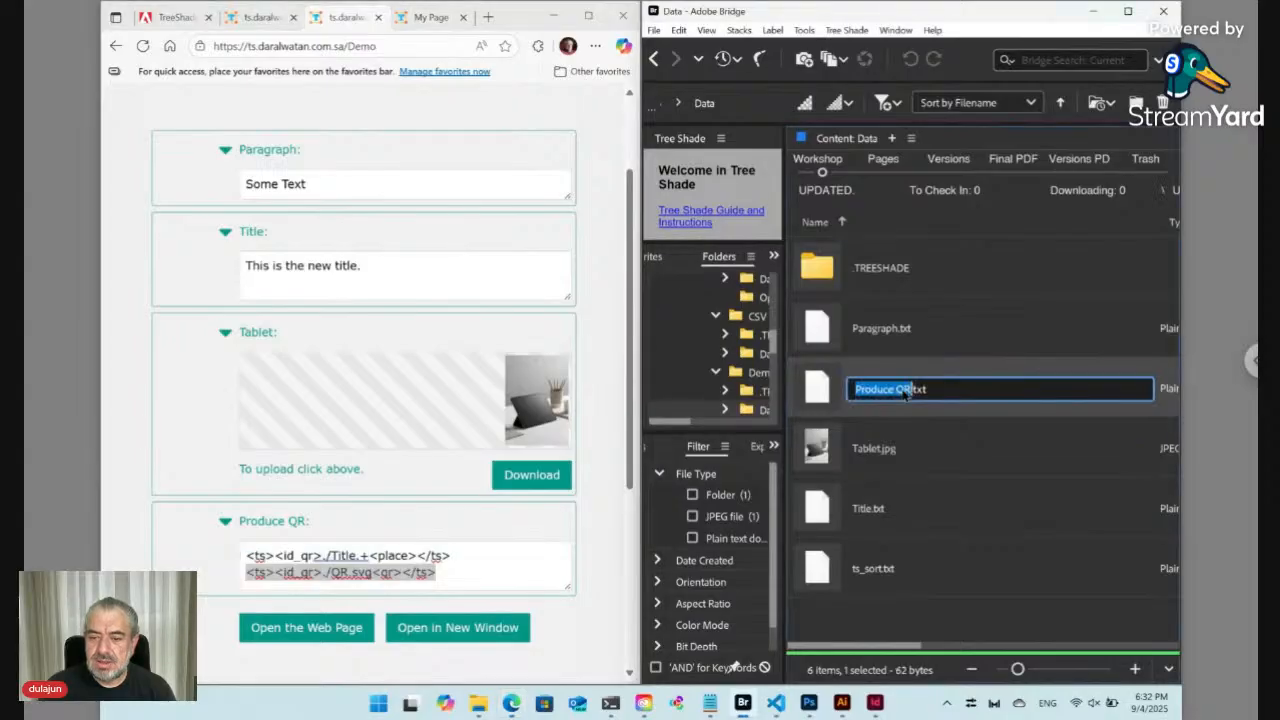
click(903, 393)
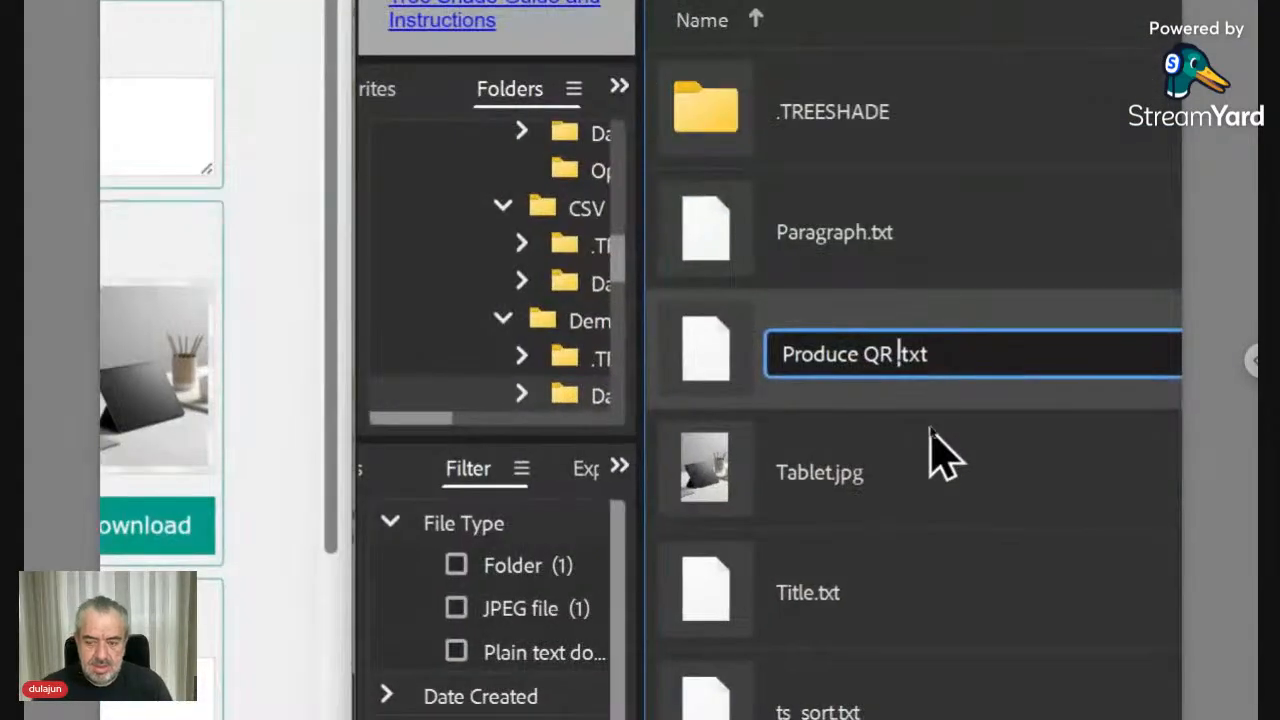
text(ts_)
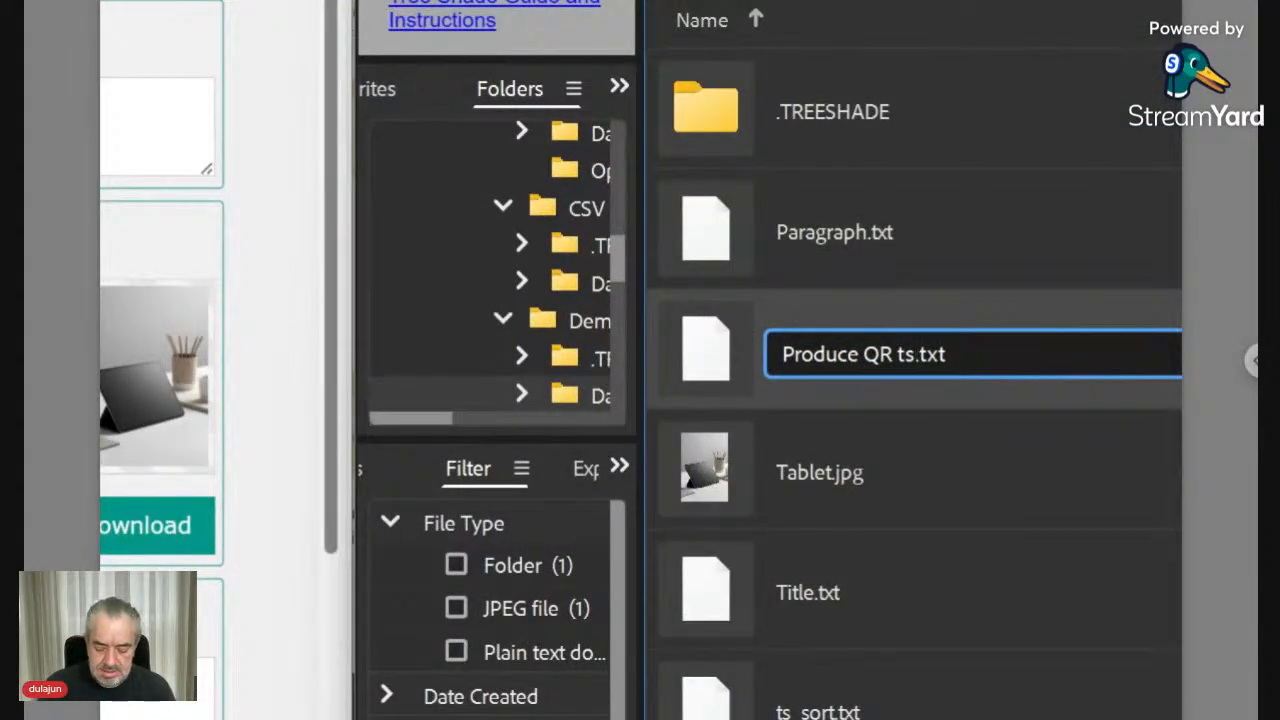
text(hdn)
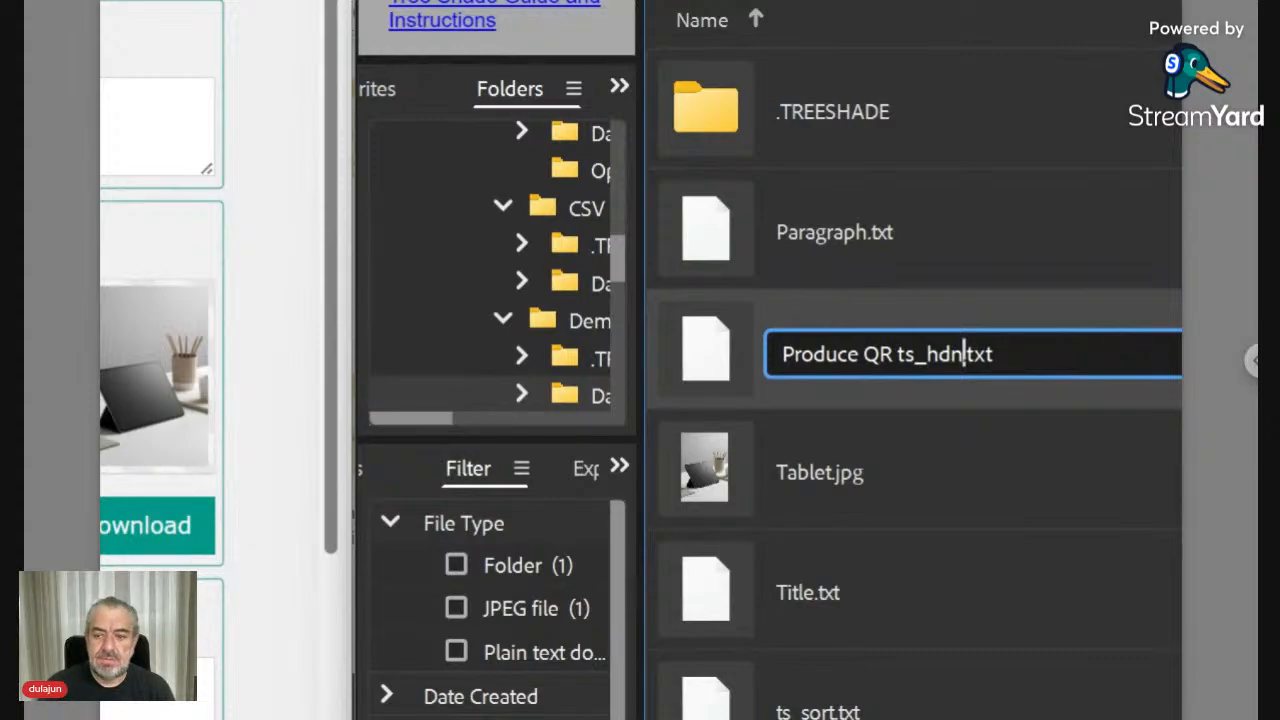
key(Return)
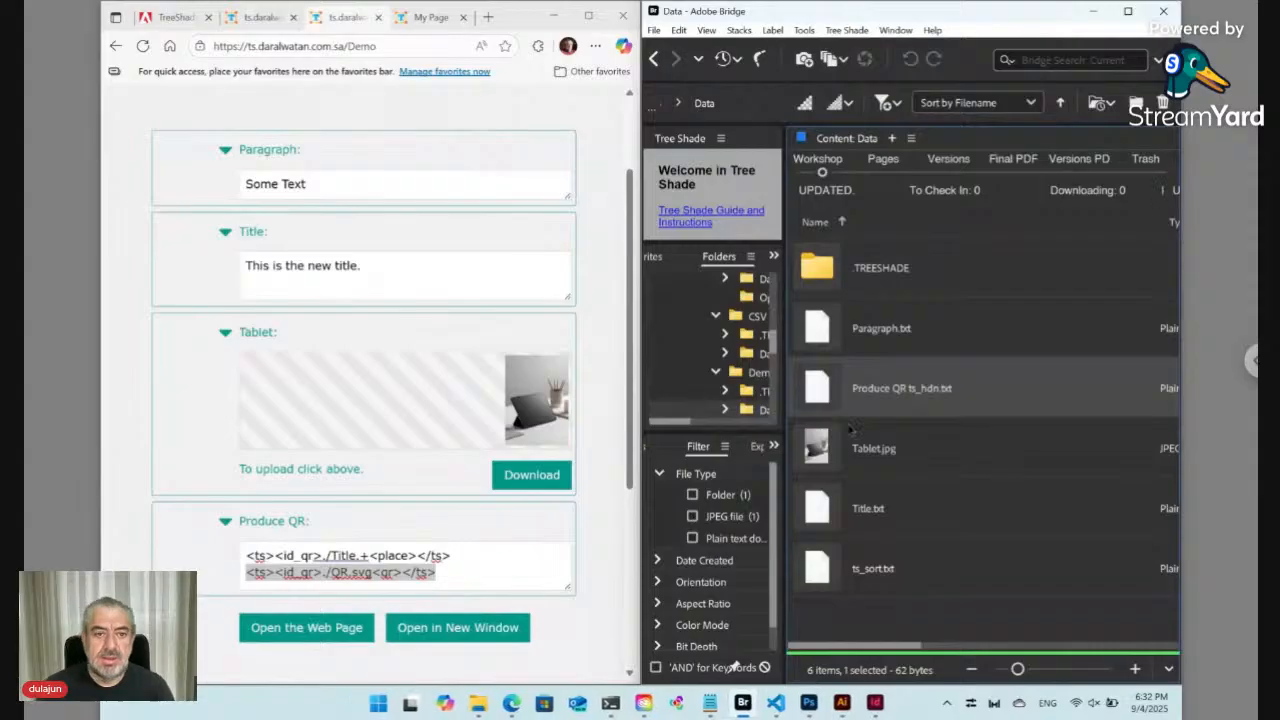
In the browser, reload the Demo form, change the Title to "This is the new title." and submit the update.
click(142, 47)
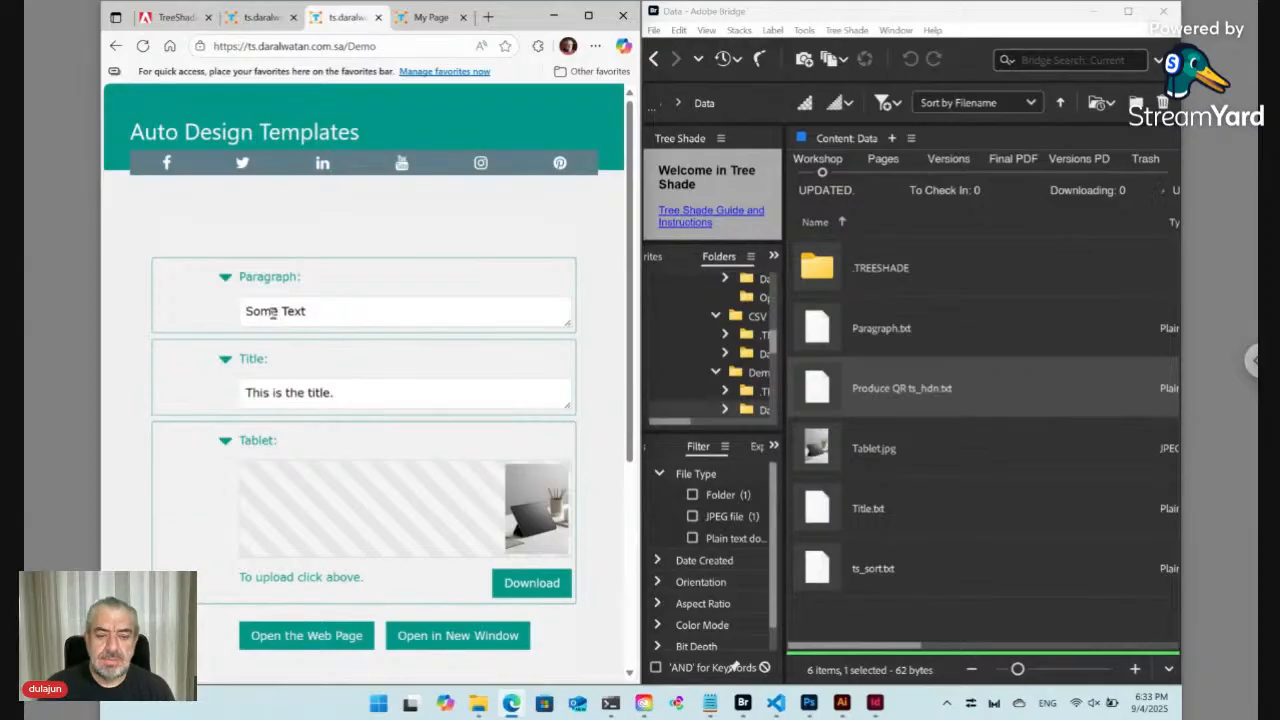
click(307, 392)
text(new)
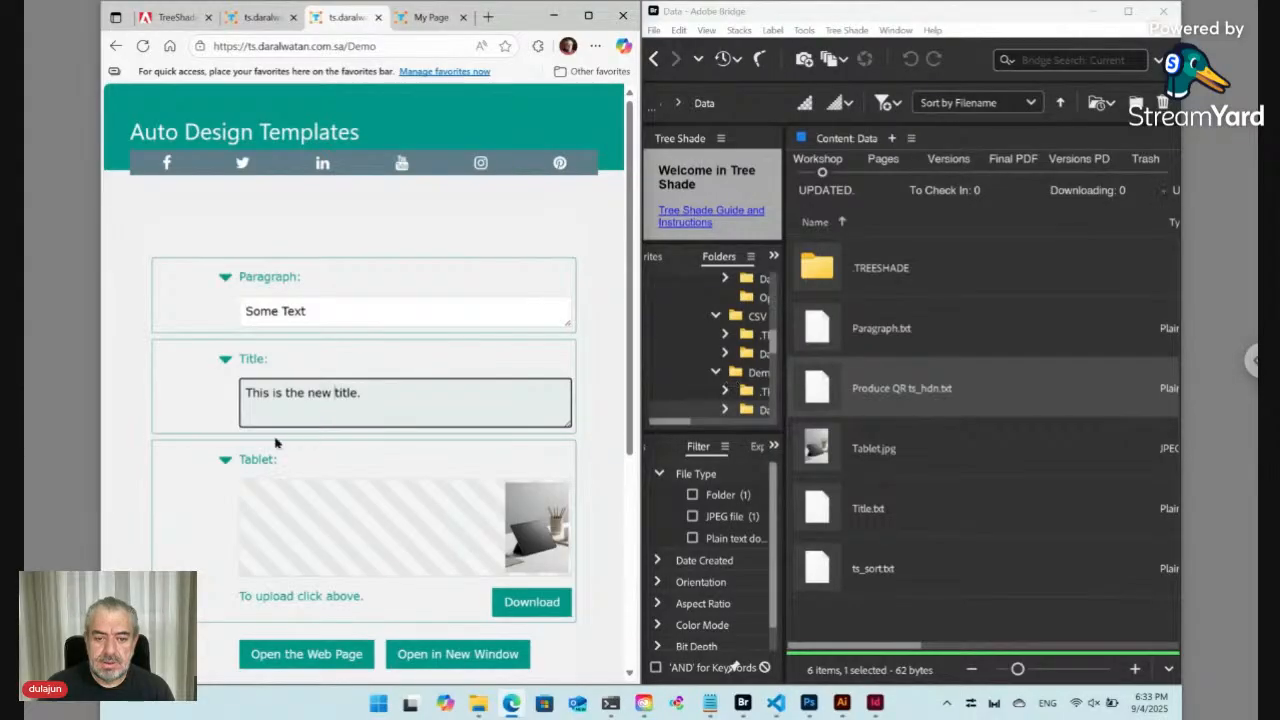
scroll(155, 436, down, 3)
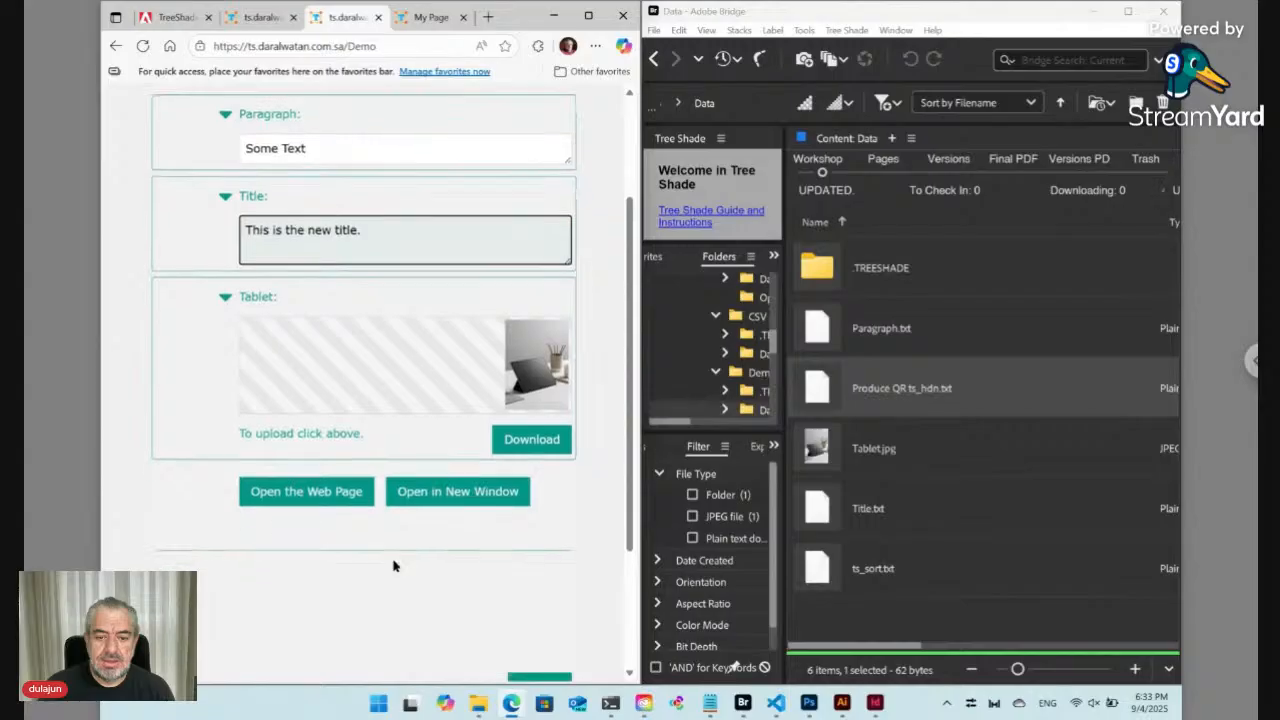
scroll(394, 563, down, 2)
click(541, 572)
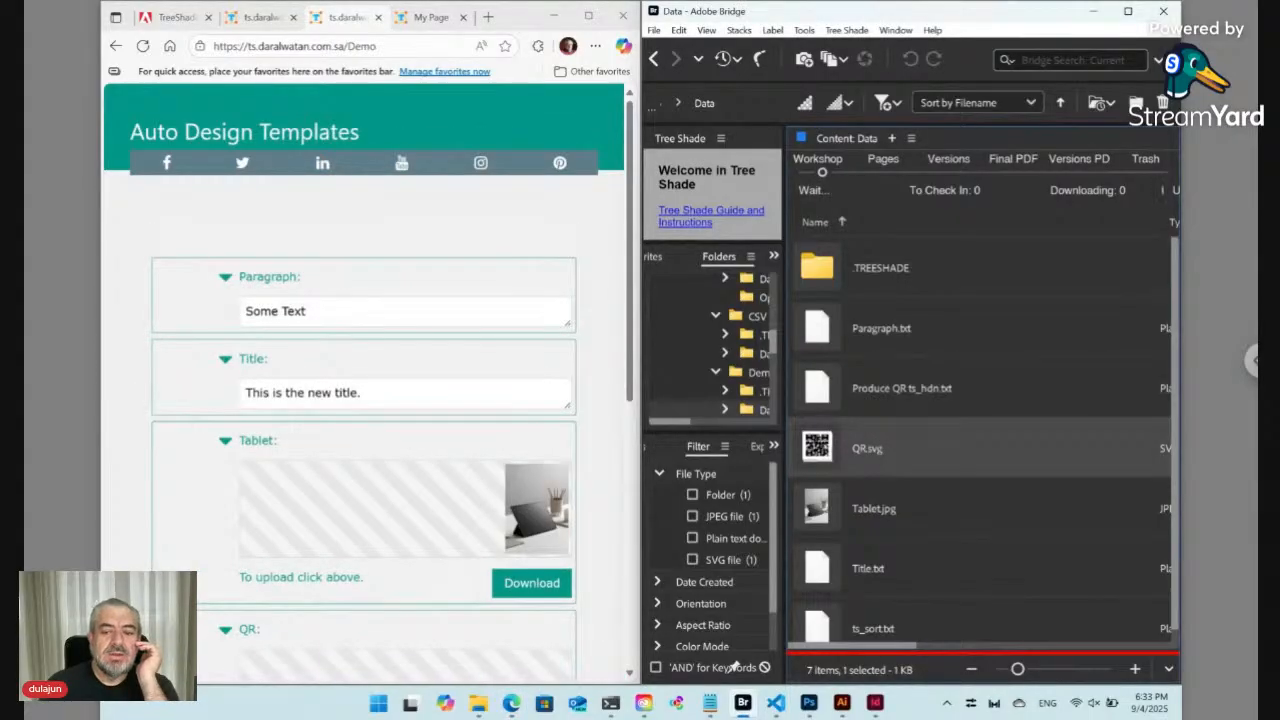
Switch to VS Code, review the two ts tag lines in the old Produce QR.txt and close that file.
click(779, 706)
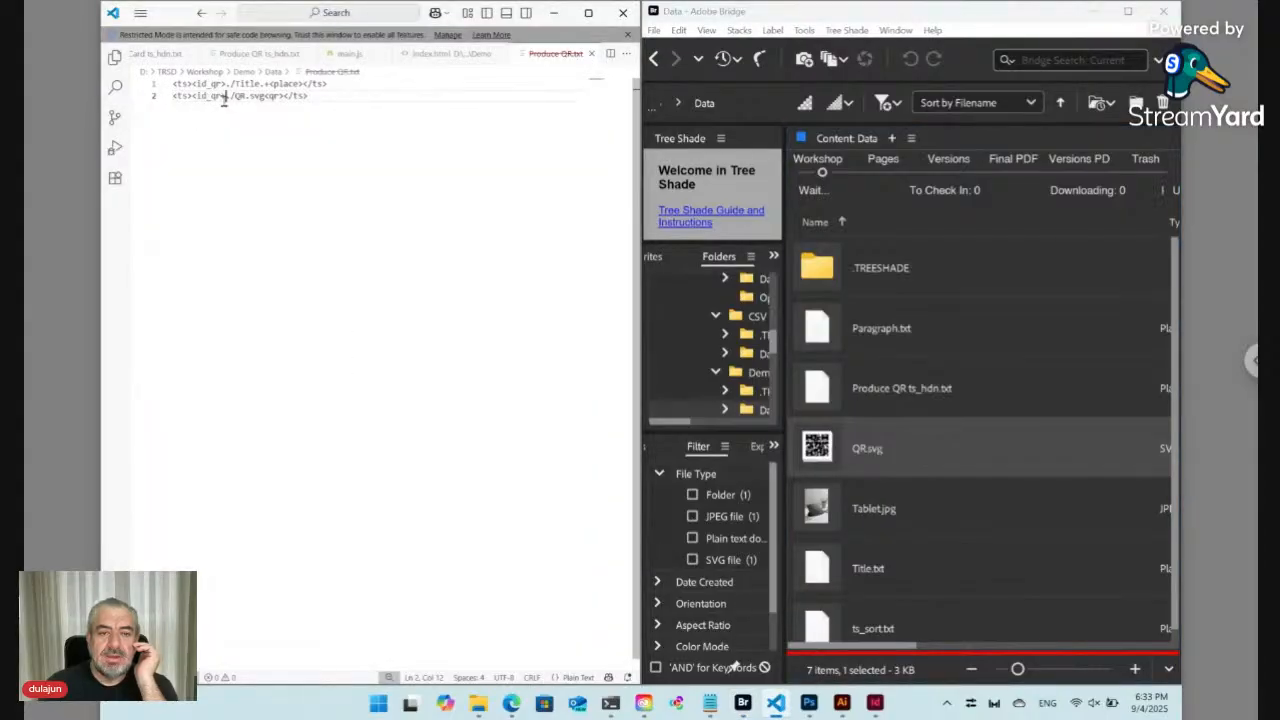
drag(311, 96, 172, 83)
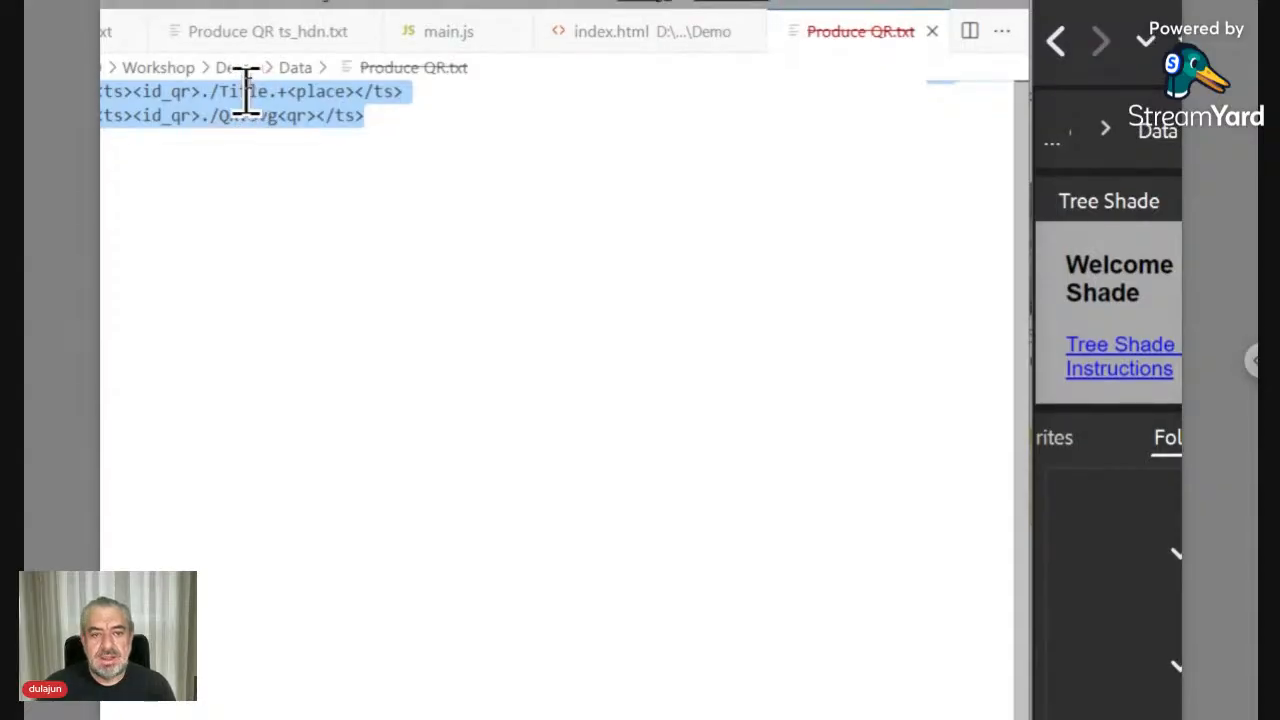
drag(424, 120, 61, 125)
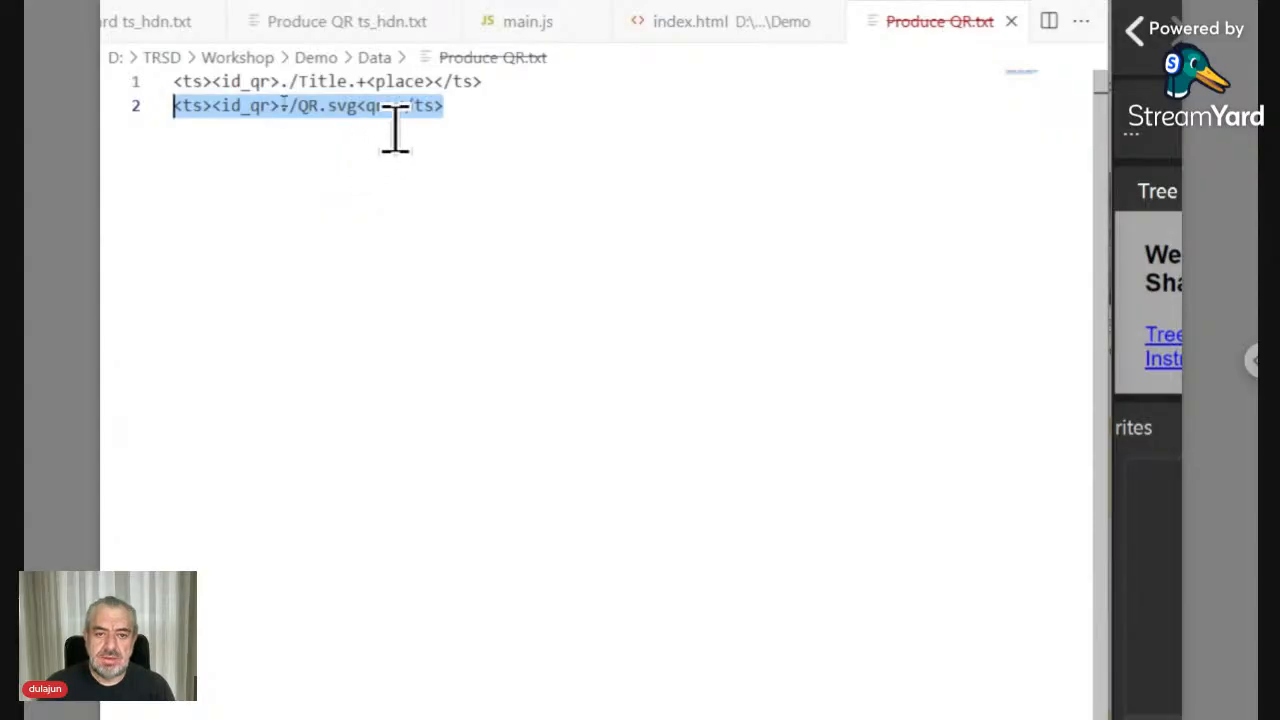
click(398, 88)
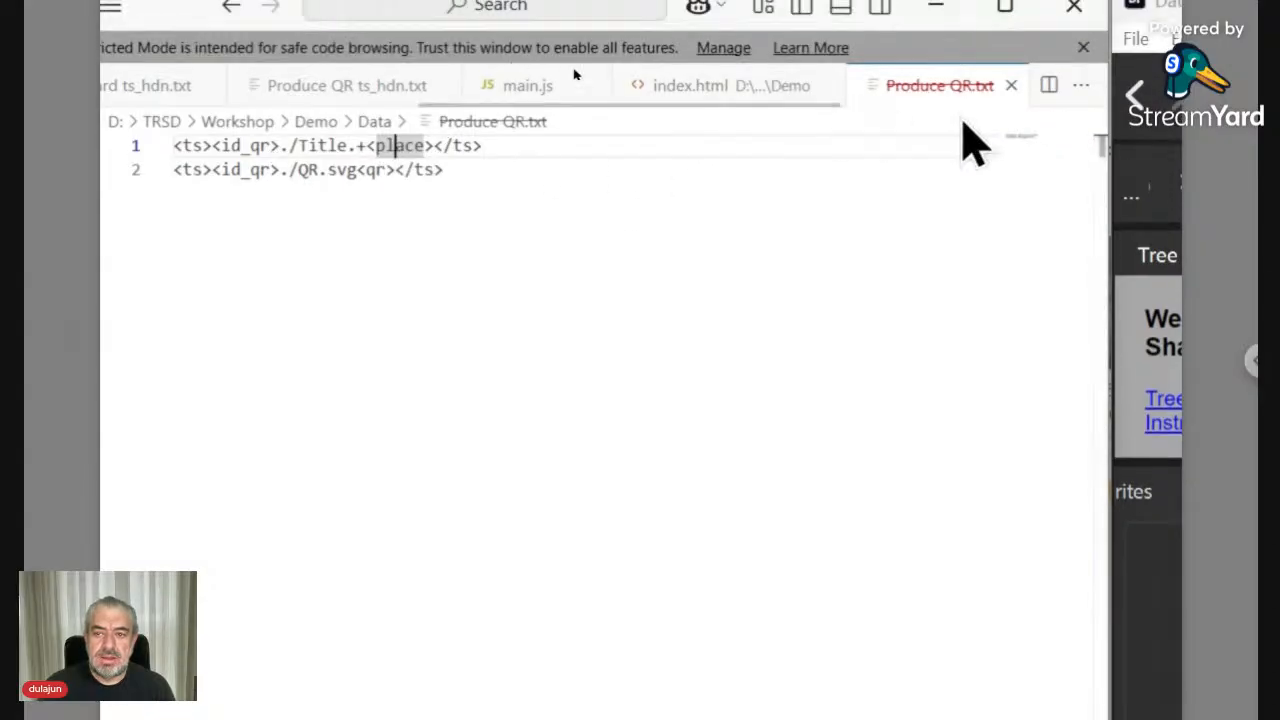
click(1011, 93)
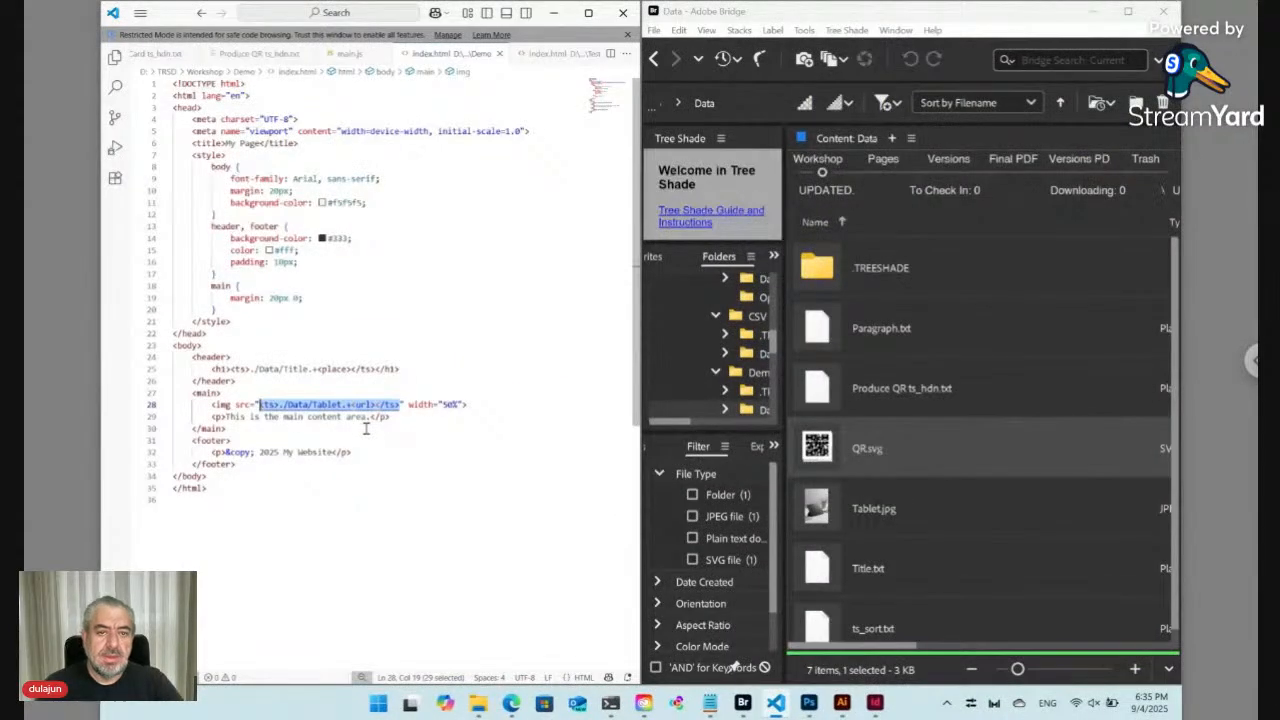
Switch to the Edge browser, show the SD/DWSITE page and maximize the window.
click(511, 703)
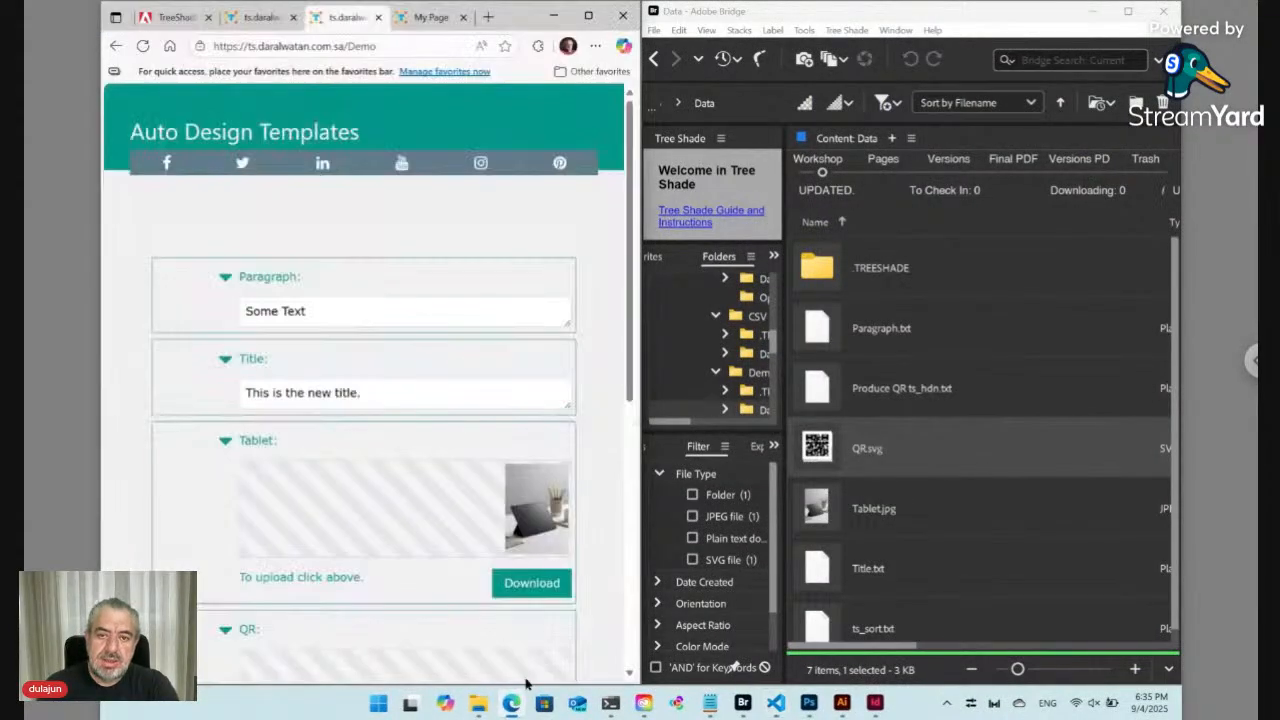
click(265, 22)
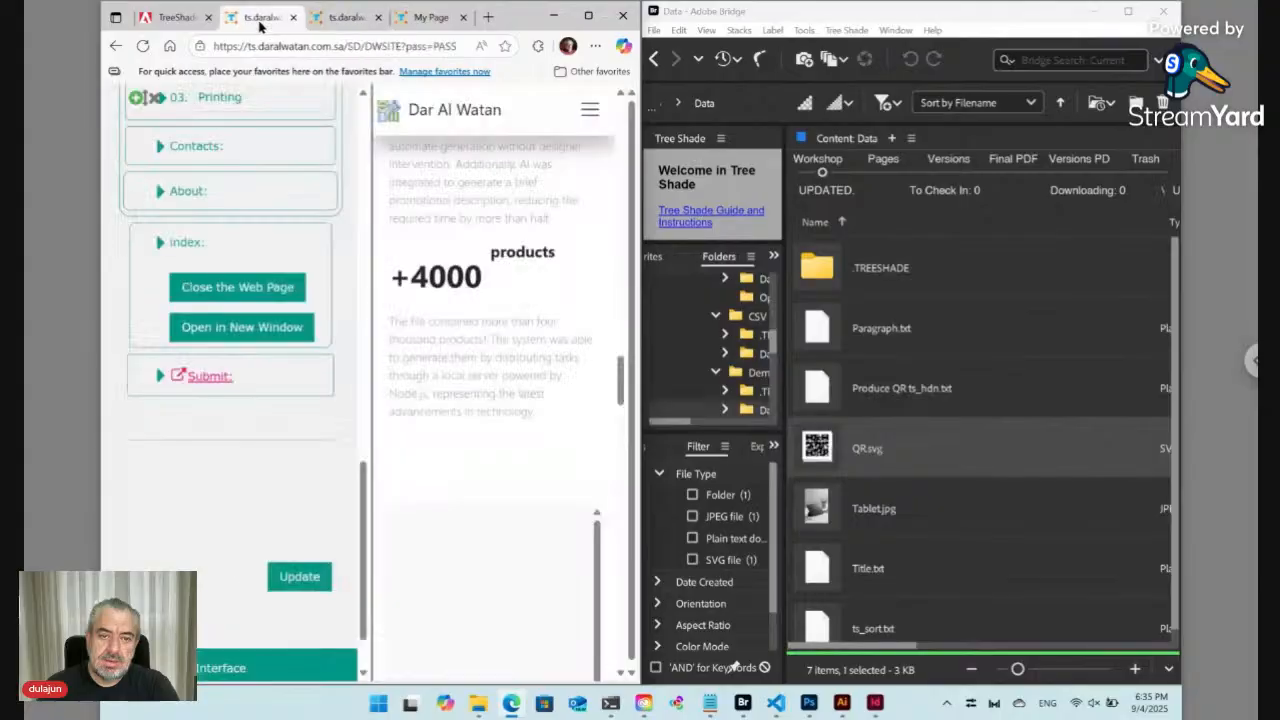
click(588, 16)
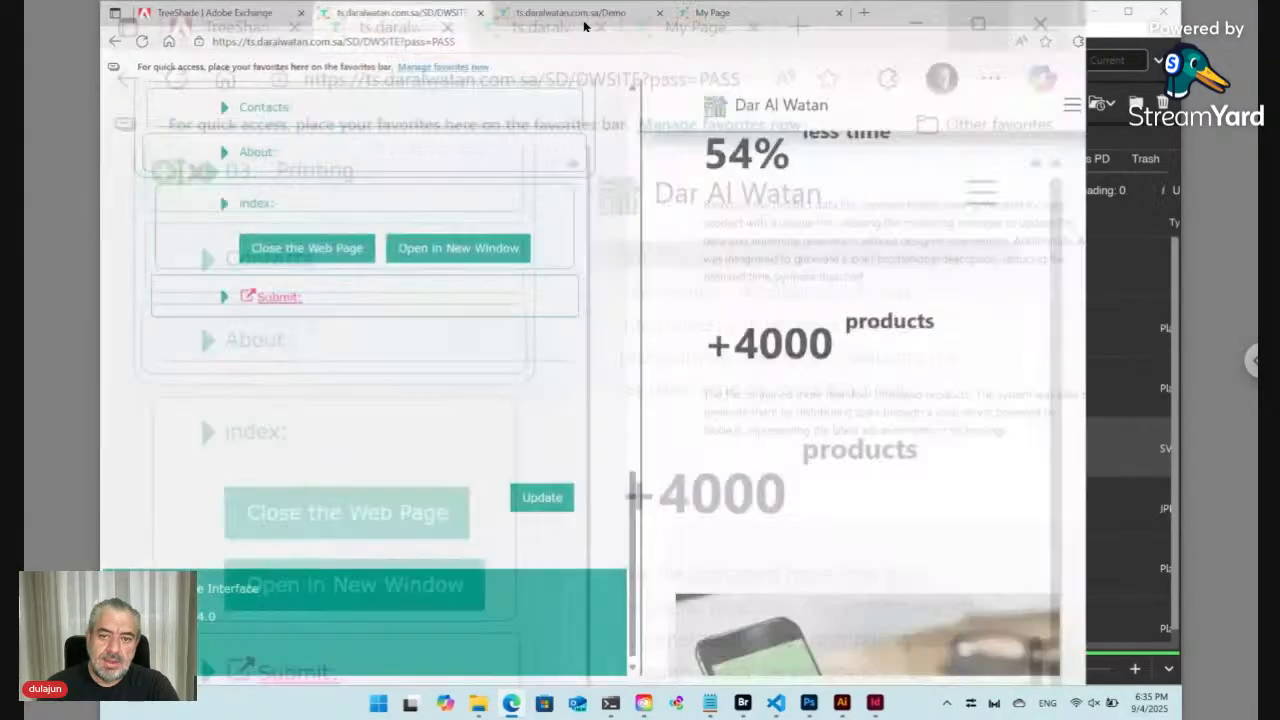
Reveal the form fields behind the preview's "+4000 products" block on the Dar Al Watan site.
scroll(686, 234, up, 10)
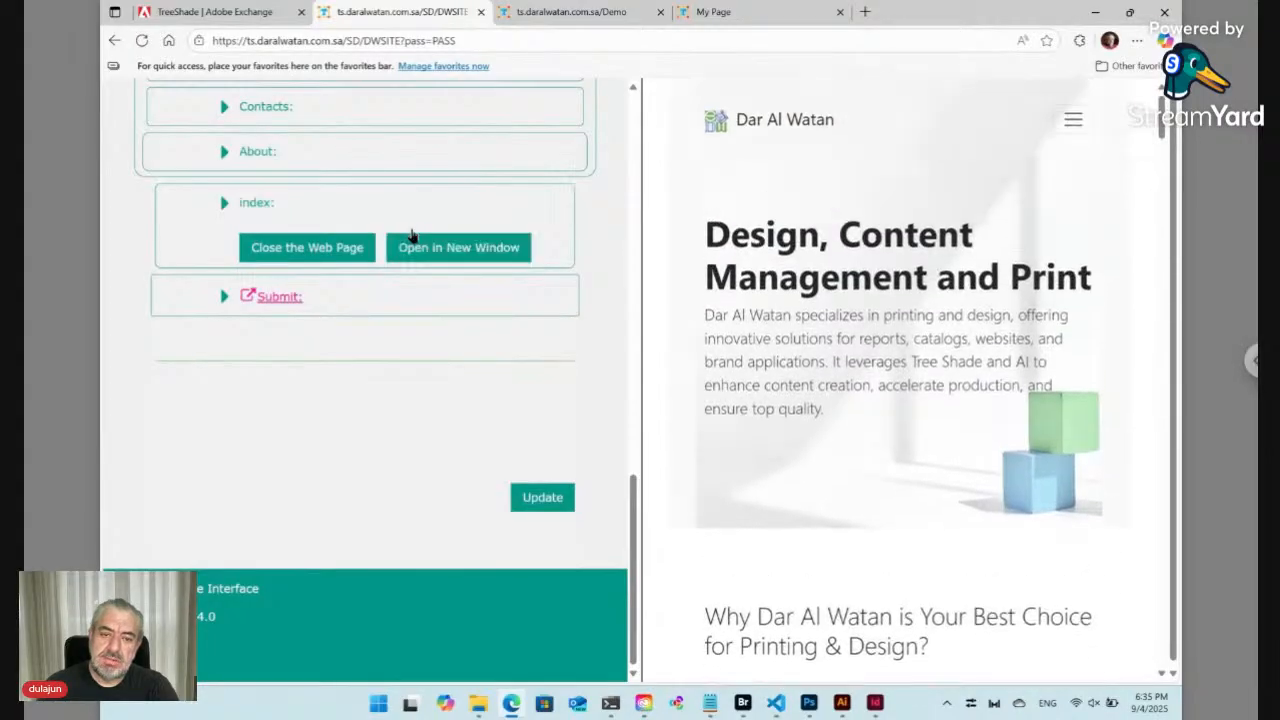
scroll(137, 230, up, 2)
scroll(137, 230, up, 5)
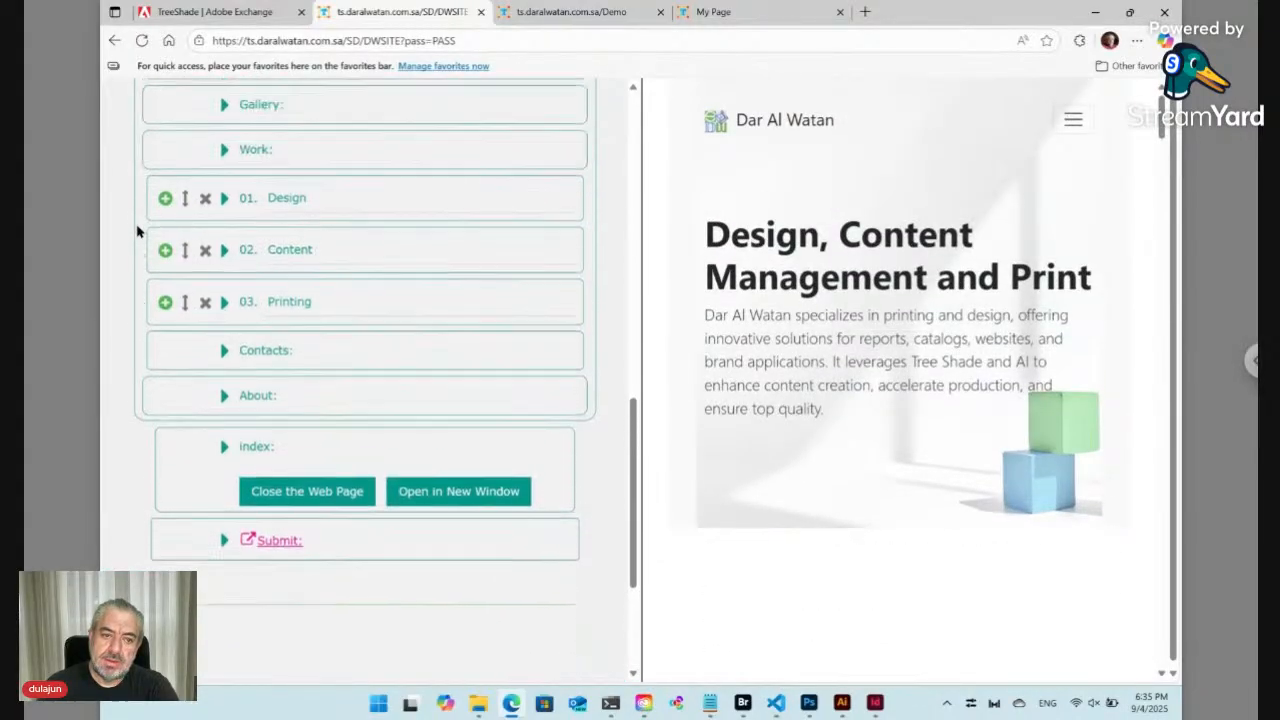
click(438, 405)
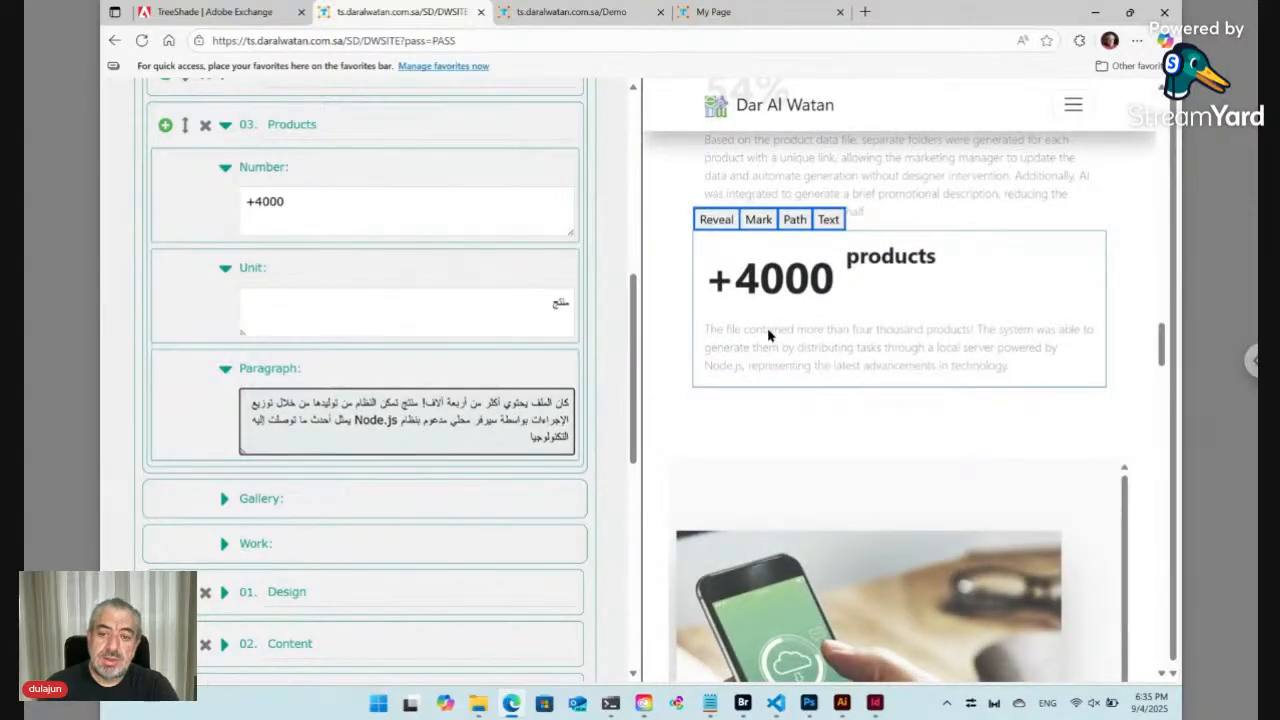
click(718, 221)
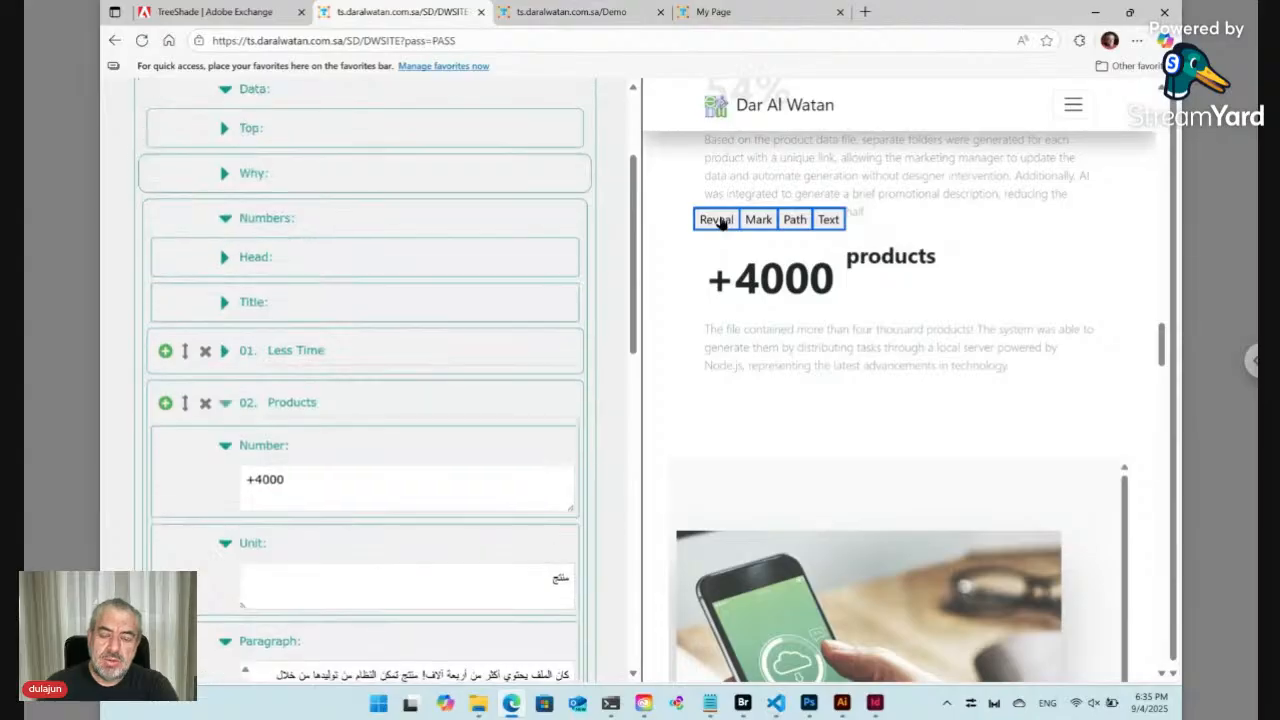